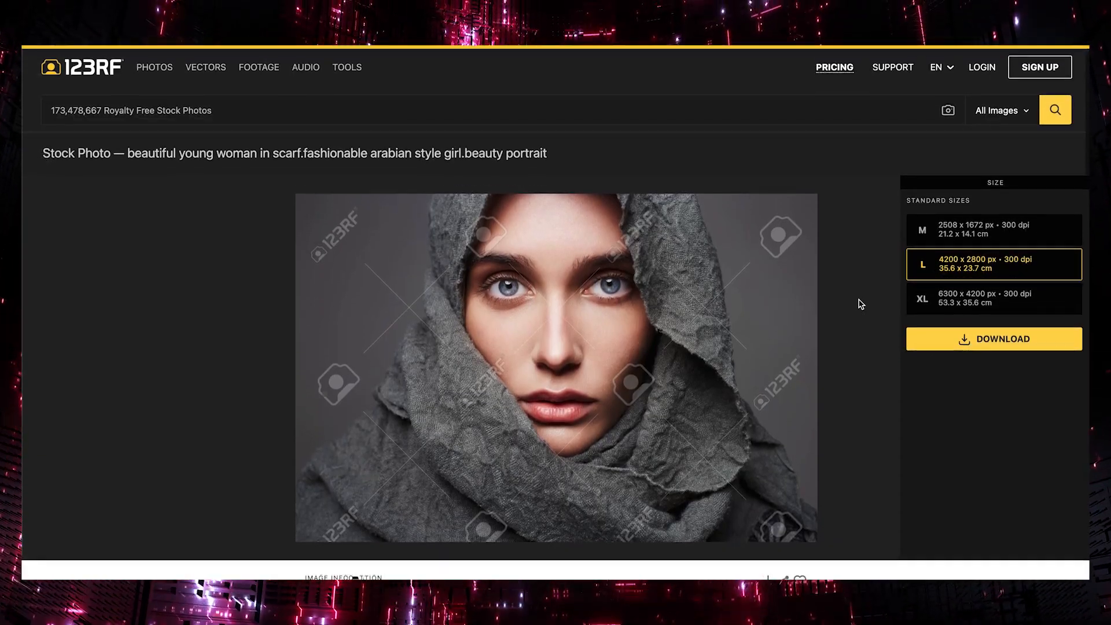
Step: Look over the 123RF stock portrait page and the Envato Elements results for photoshop overlays
{"action": "scroll", "coordinate": [859, 304], "scroll_direction": "down", "scroll_amount": 1}
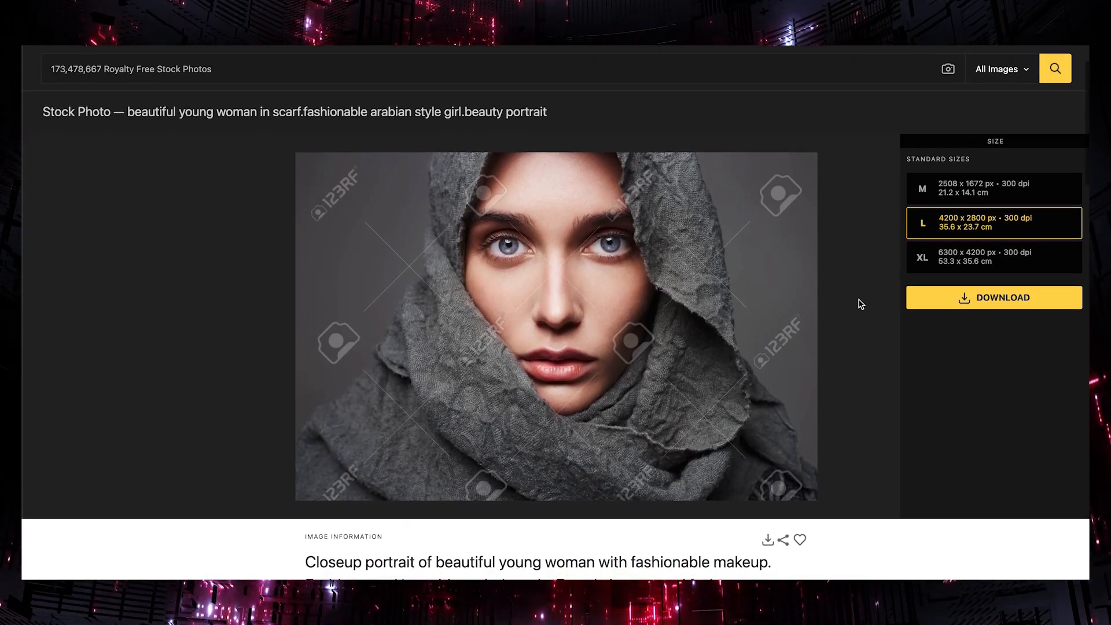
{"action": "scroll", "coordinate": [859, 303], "scroll_direction": "down", "scroll_amount": 5}
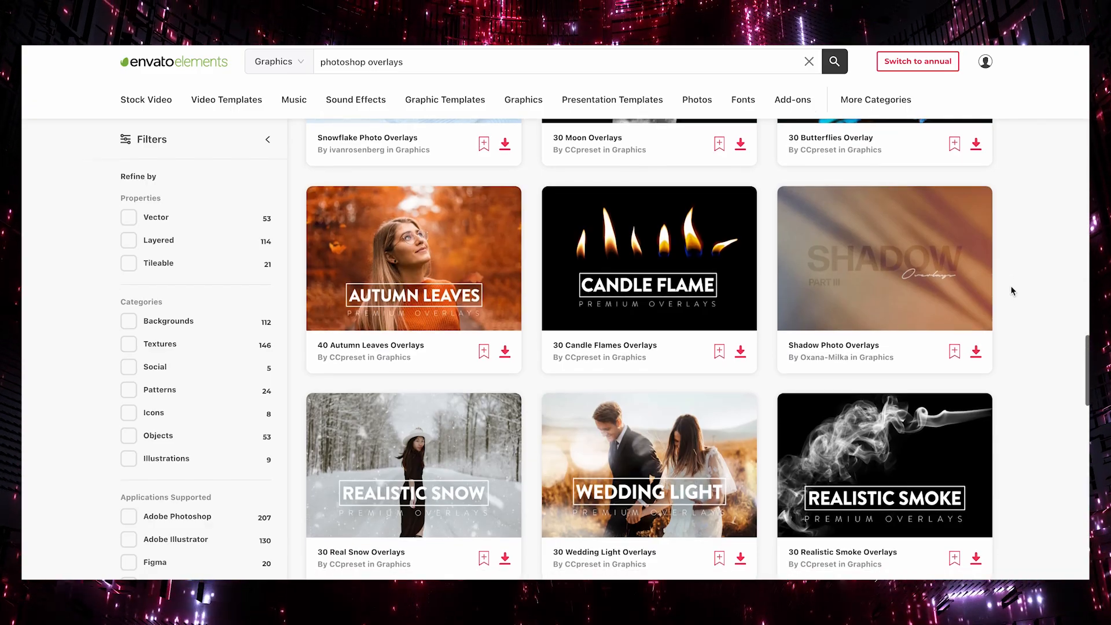
{"action": "scroll", "coordinate": [1010, 290], "scroll_direction": "down", "scroll_amount": 3}
{"action": "scroll", "coordinate": [1012, 290], "scroll_direction": "down", "scroll_amount": 5}
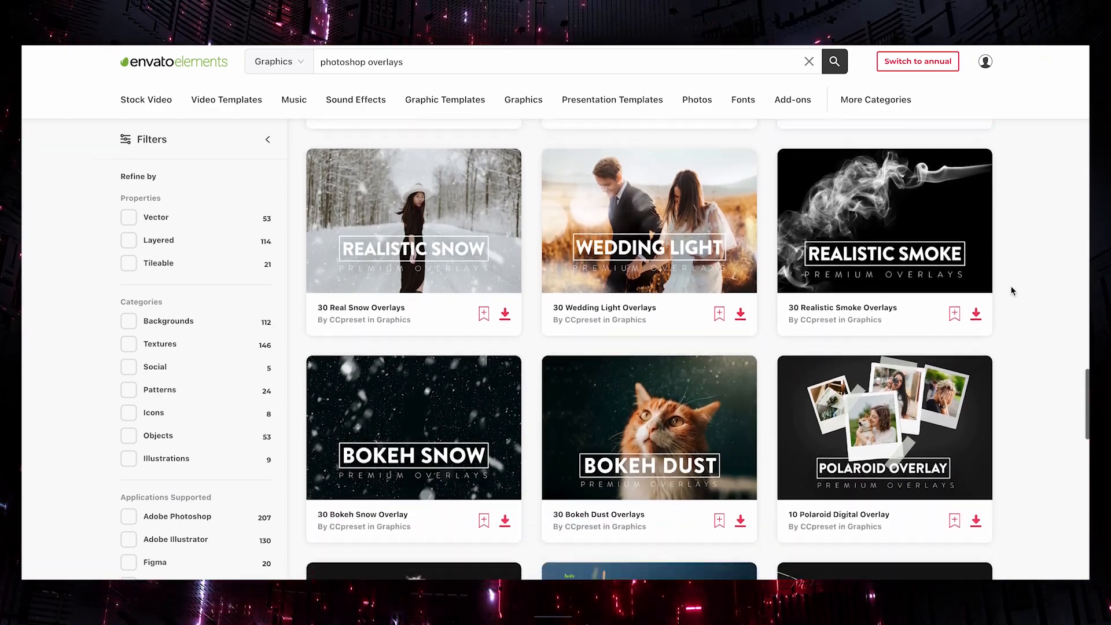
{"action": "scroll", "coordinate": [1013, 290], "scroll_direction": "down", "scroll_amount": 4}
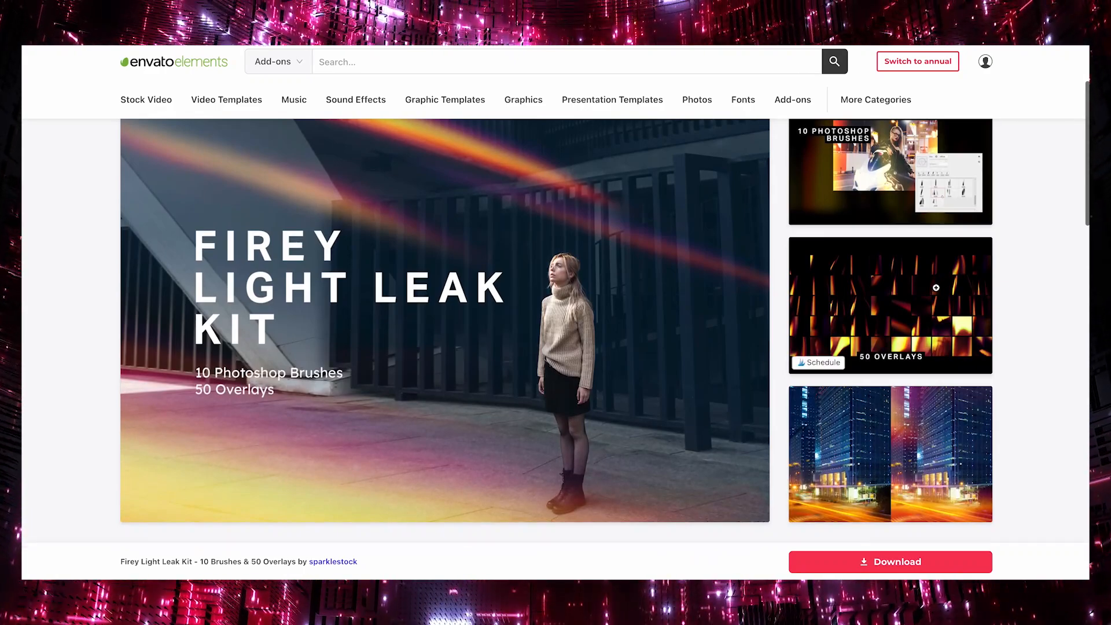
Step: View the enlarged preview images of the Firey Light Leak Kit, starting with the 50 overlays preview
{"action": "left_click", "coordinate": [937, 292]}
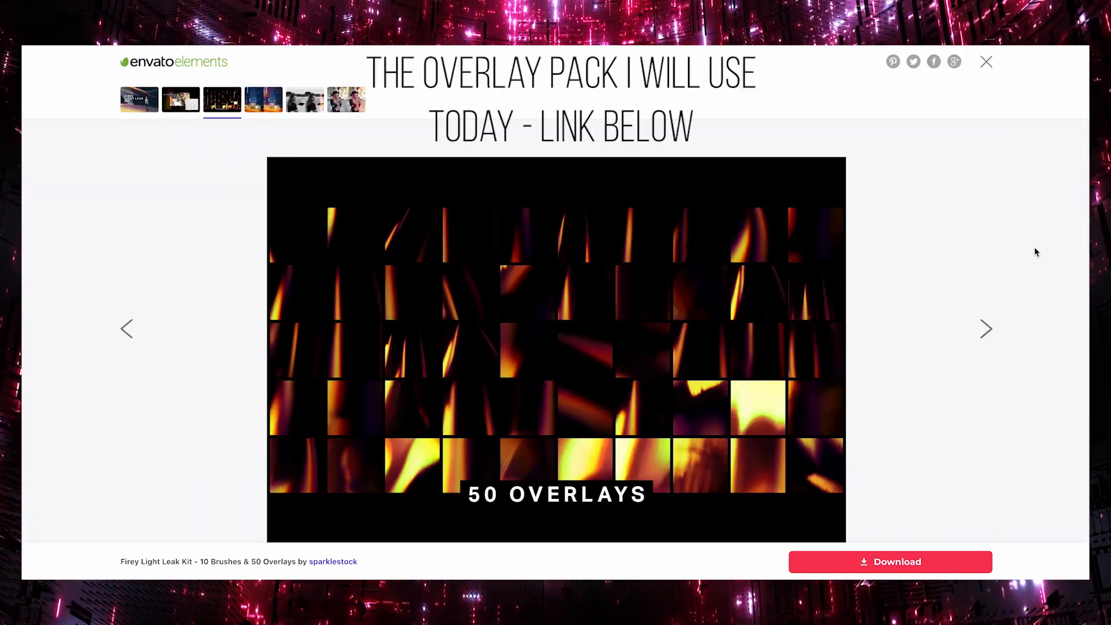
{"action": "left_click", "coordinate": [987, 330]}
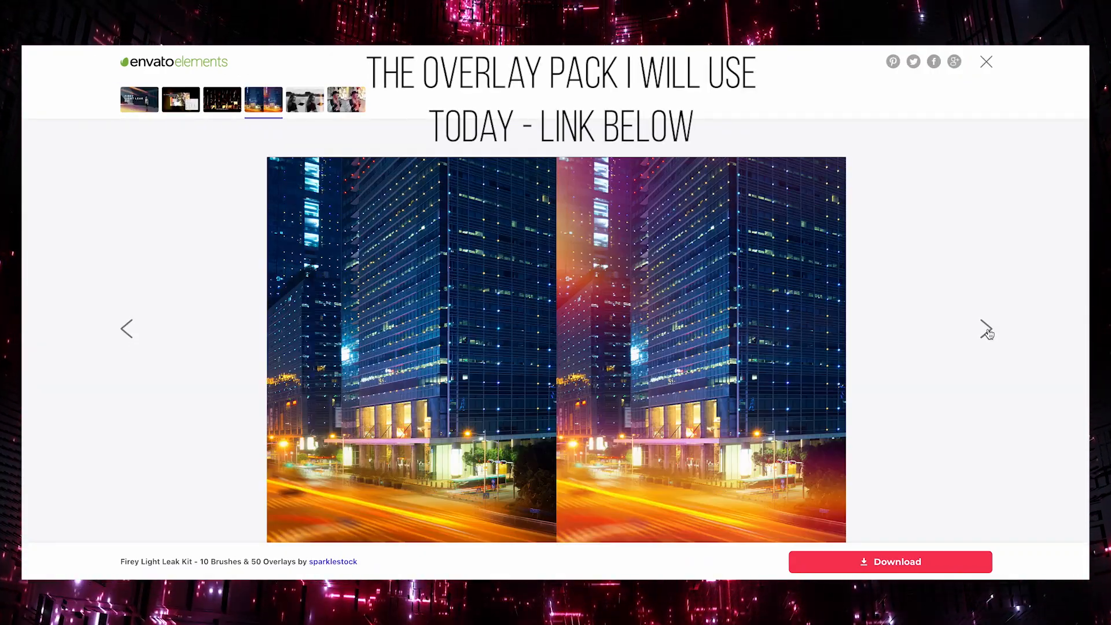
{"action": "left_click", "coordinate": [987, 331]}
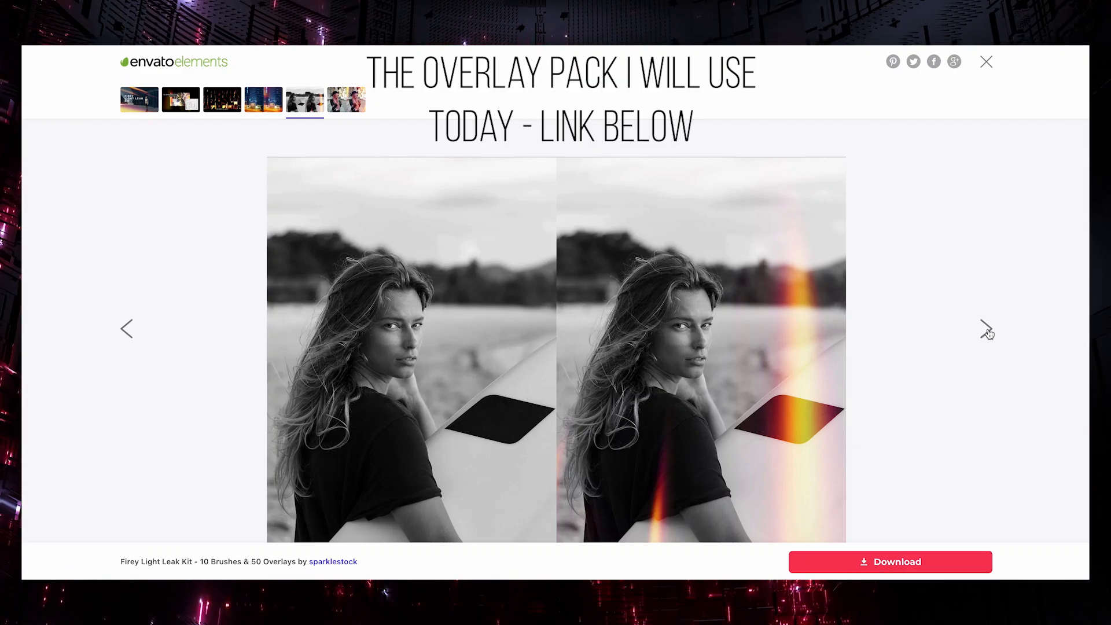
{"action": "left_click", "coordinate": [987, 331]}
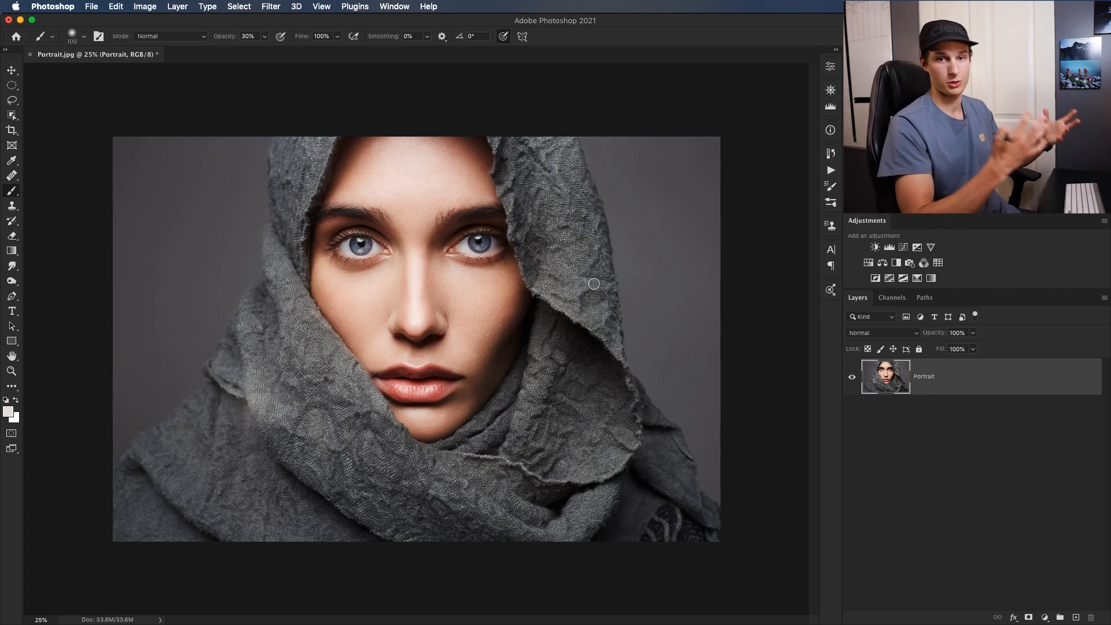
Step: In Photoshop, brush rough guide marks over the cheeks, forehead, nose and chin on a temporary new layer and delete that layer
{"action": "key", "text": "super+alt+shift+n"}
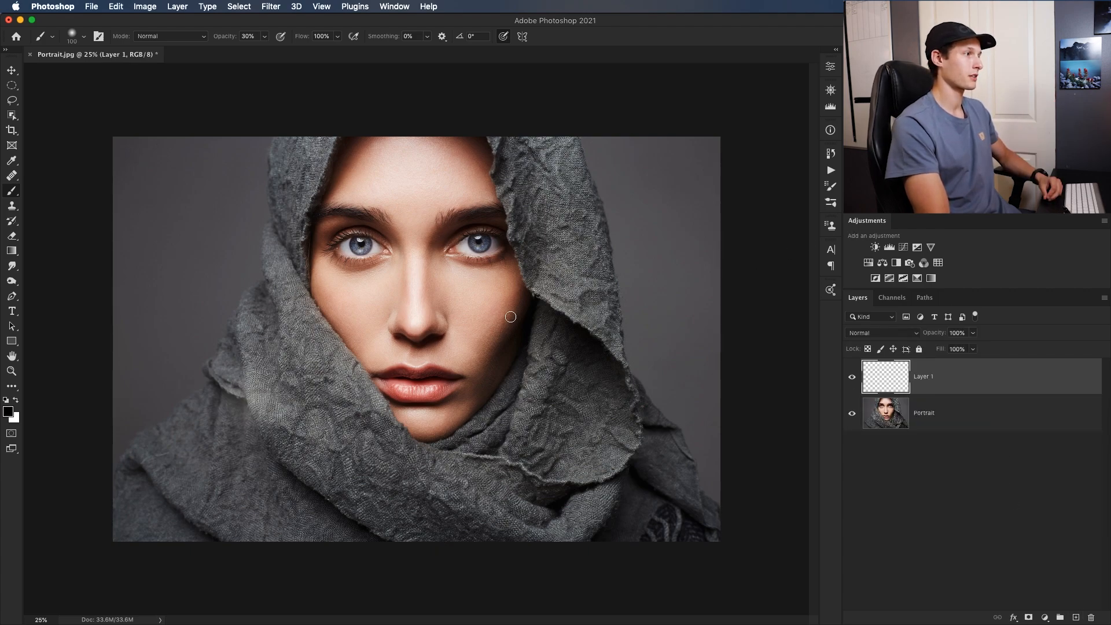
{"action": "mouse_move", "coordinate": [523, 279]}
{"action": "left_mouse_down"}
{"action": "mouse_move", "coordinate": [471, 311]}
{"action": "mouse_move", "coordinate": [472, 410]}
{"action": "left_mouse_up"}
{"action": "mouse_move", "coordinate": [323, 285]}
{"action": "left_mouse_down"}
{"action": "mouse_move", "coordinate": [382, 319]}
{"action": "mouse_move", "coordinate": [353, 364]}
{"action": "left_mouse_up"}
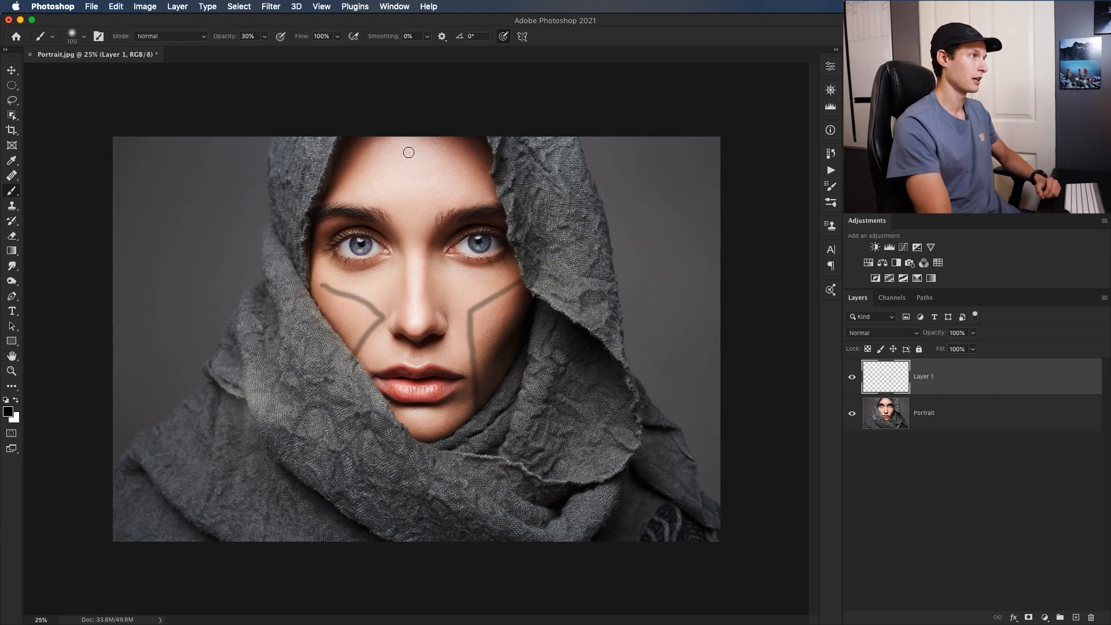
{"action": "mouse_move", "coordinate": [358, 135]}
{"action": "left_mouse_down"}
{"action": "mouse_move", "coordinate": [398, 171]}
{"action": "mouse_move", "coordinate": [418, 215]}
{"action": "mouse_move", "coordinate": [451, 118]}
{"action": "left_mouse_up"}
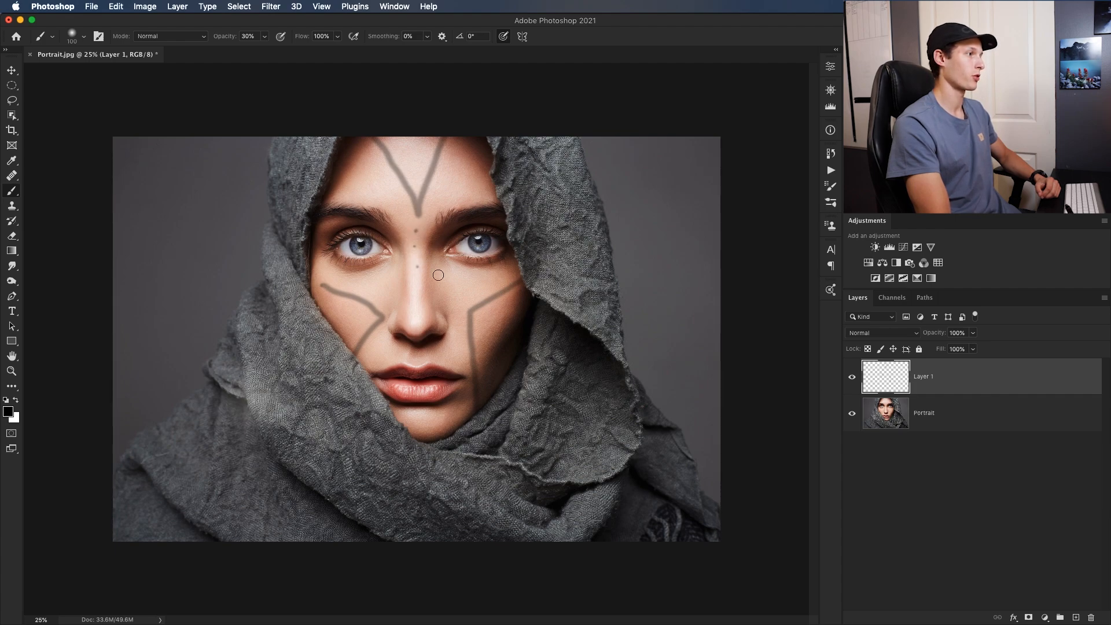
{"action": "mouse_move", "coordinate": [429, 409]}
{"action": "left_mouse_down"}
{"action": "mouse_move", "coordinate": [418, 432]}
{"action": "mouse_move", "coordinate": [419, 420]}
{"action": "left_mouse_up"}
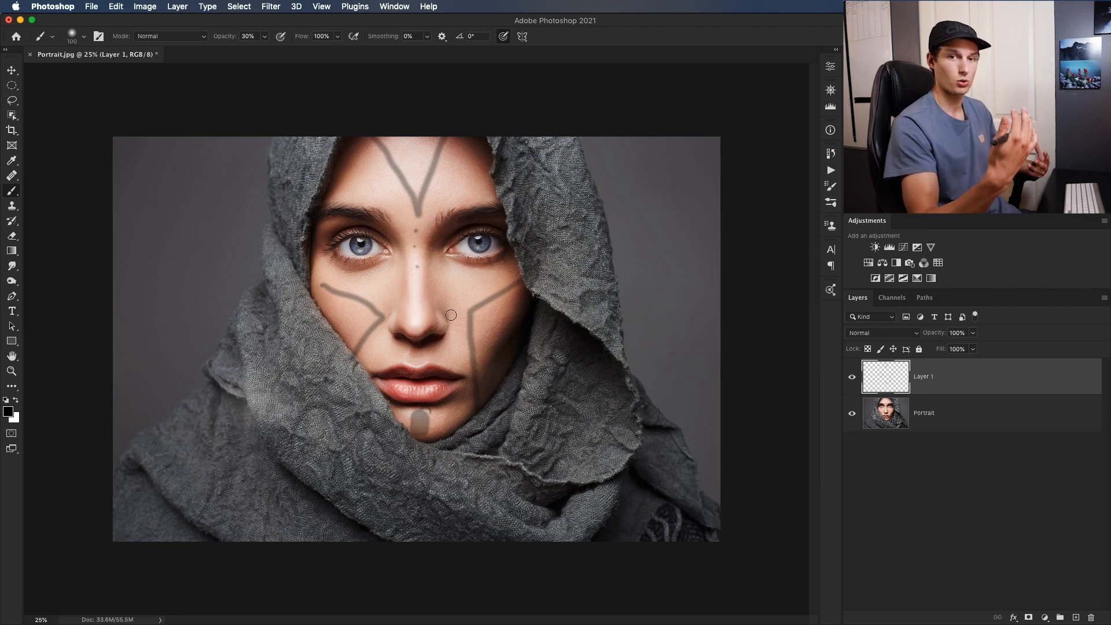
{"action": "left_click", "coordinate": [851, 378]}
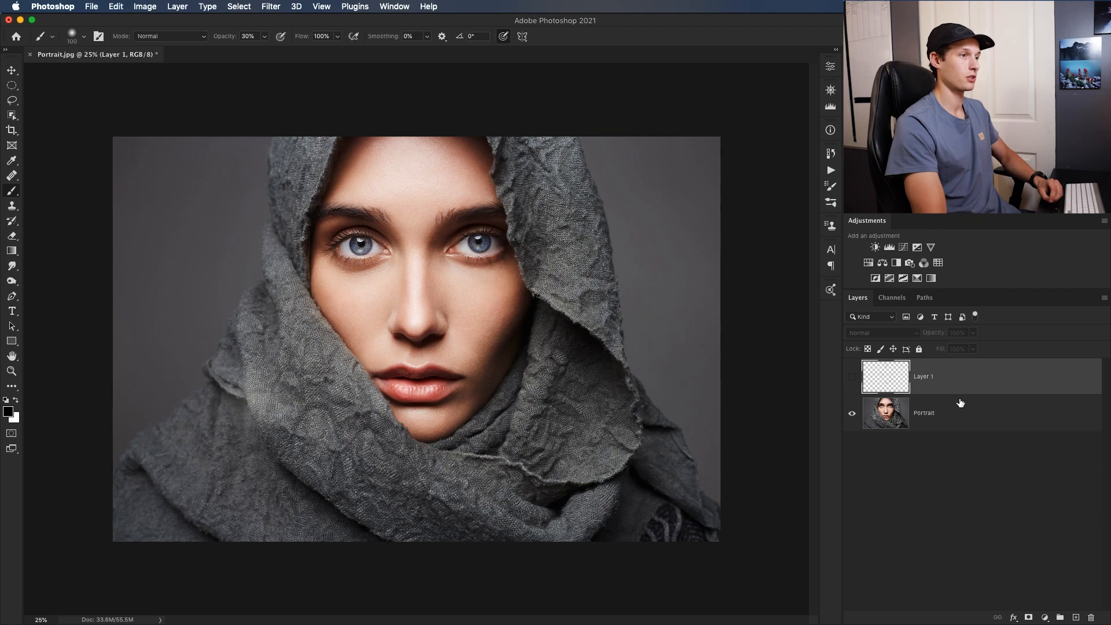
{"action": "key", "text": "Delete"}
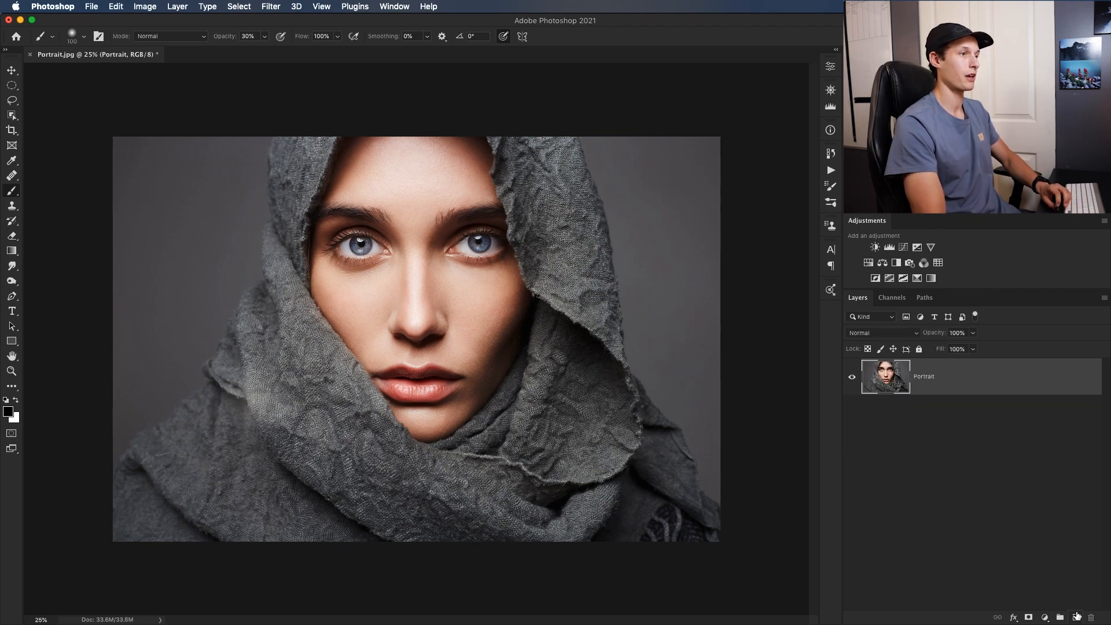
Step: Create a new layer above the Portrait layer and name it Right Cheek
{"action": "left_click", "coordinate": [1076, 617]}
{"action": "double_click", "coordinate": [934, 374]}
{"action": "type", "text": "Right cHE"}
{"action": "key", "text": "BackSpace"}
{"action": "key", "text": "BackSpace"}
{"action": "key", "text": "BackSpace"}
{"action": "type", "text": "Cheek"}
{"action": "key", "text": "Return"}
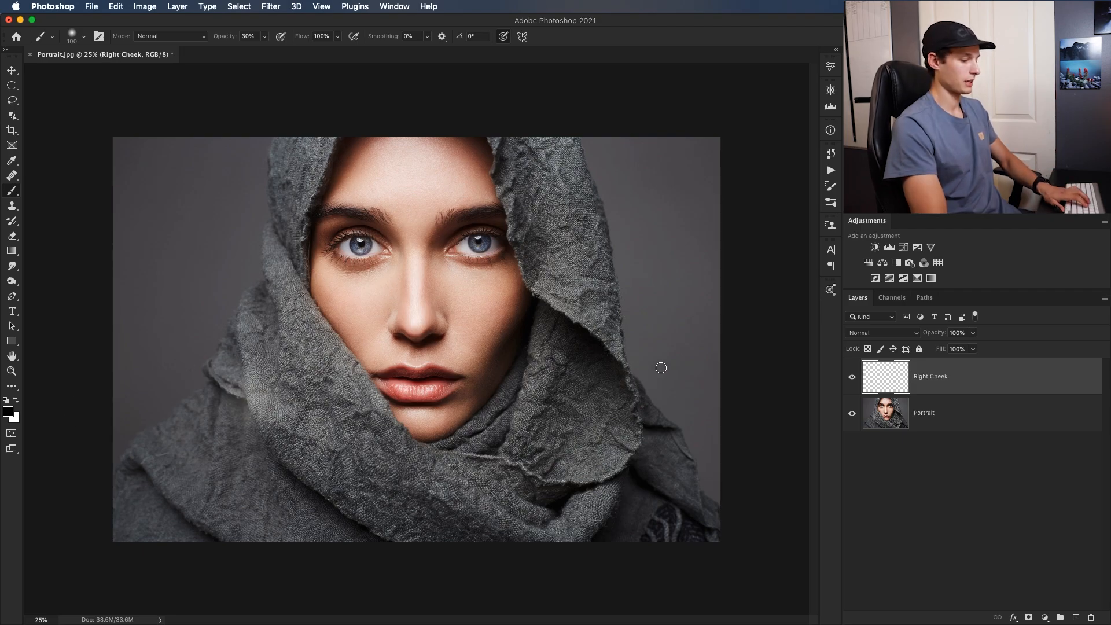
Step: Draw a closed, narrow angled band with the Pen tool, running from the scarf edge beside the blue eye across the cheek to the jaw
{"action": "key", "text": "p"}
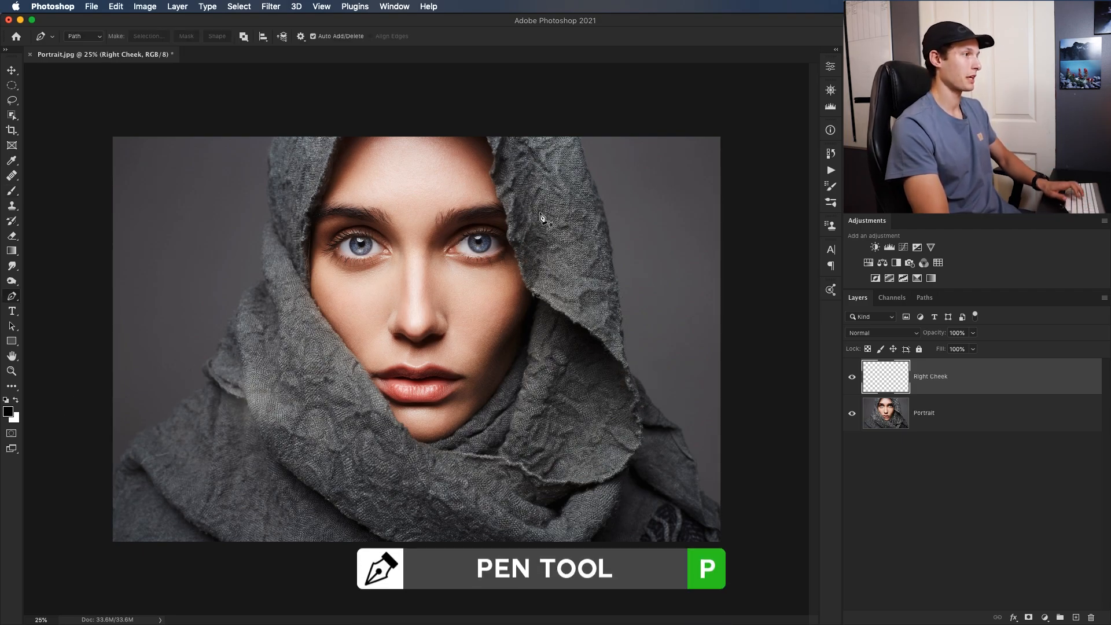
{"action": "key", "text": "super+plus"}
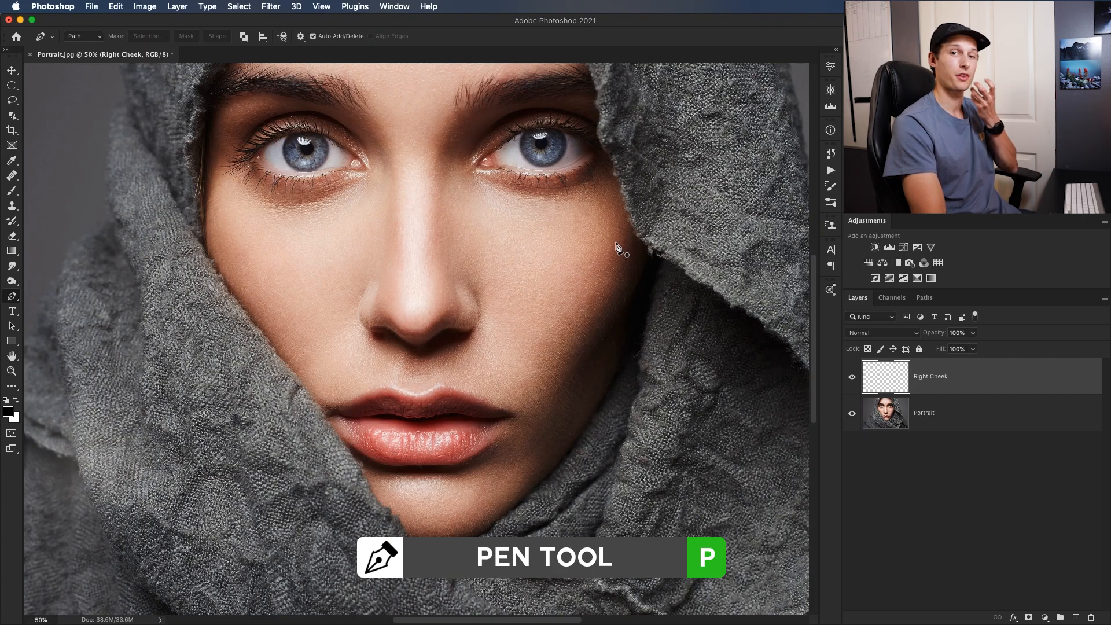
{"action": "left_click", "coordinate": [620, 212]}
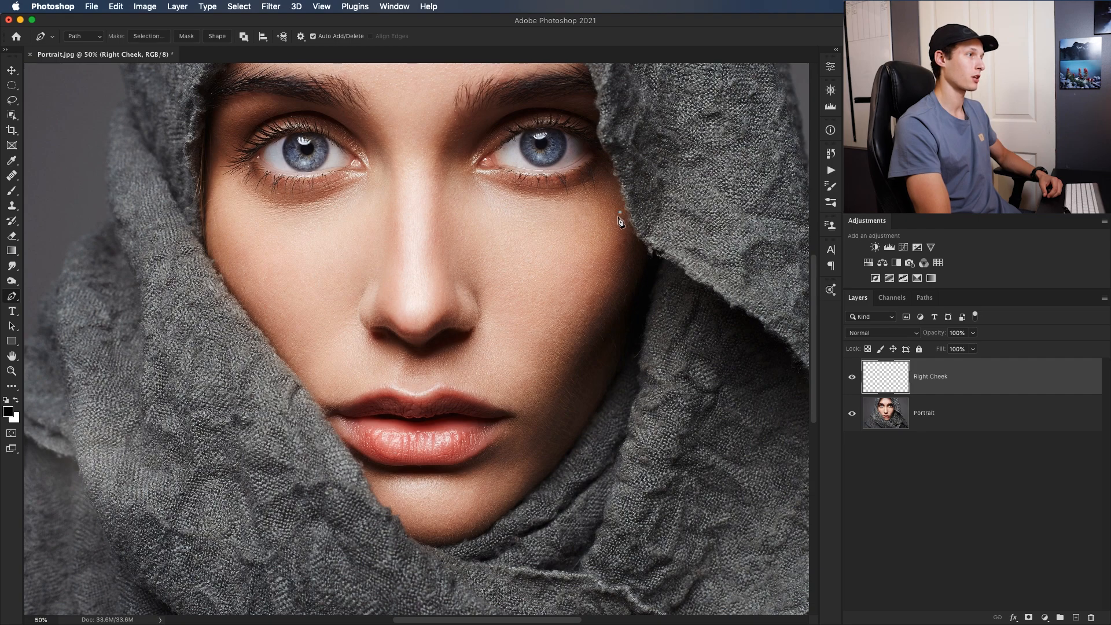
{"action": "left_click", "coordinate": [532, 285]}
{"action": "left_click", "coordinate": [547, 433]}
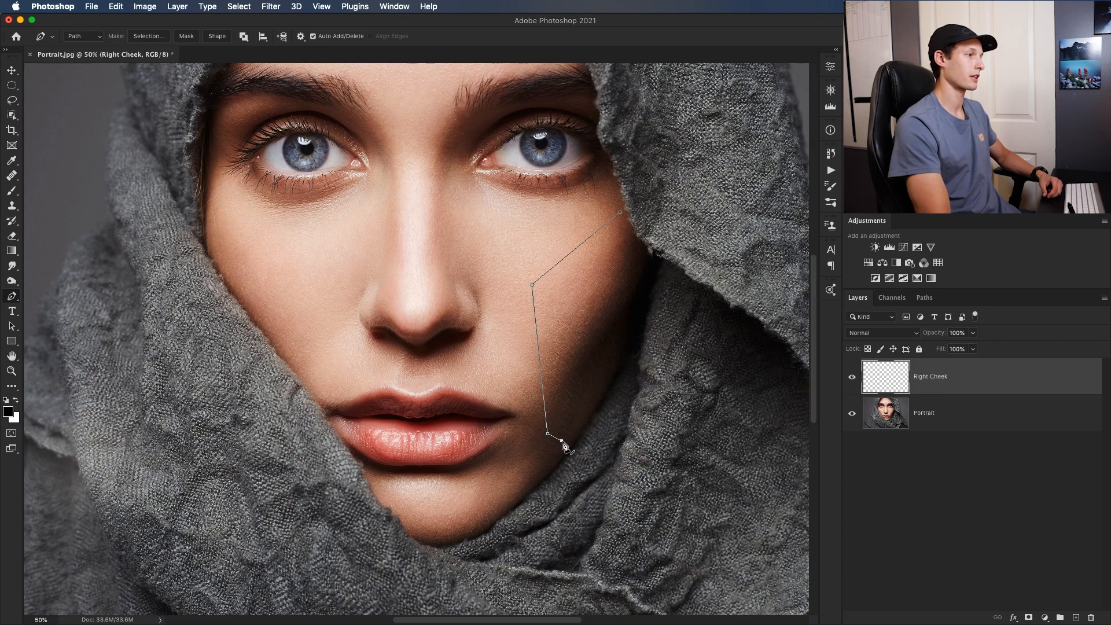
{"action": "left_click", "coordinate": [543, 288]}
{"action": "left_click", "coordinate": [616, 232]}
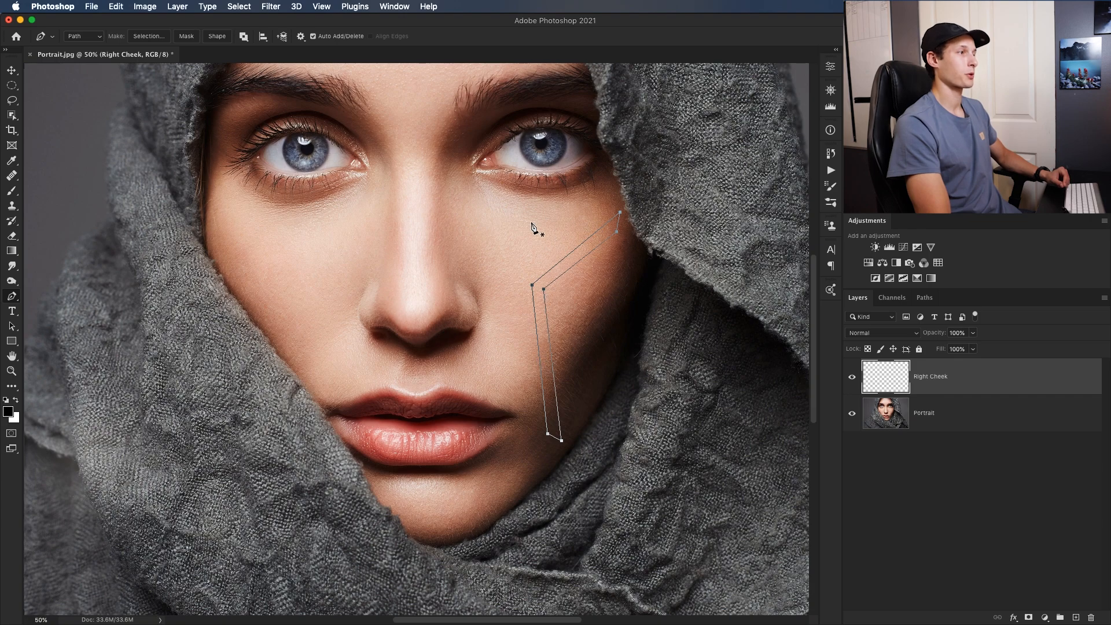
Step: Convert the cheek path into a new anti-aliased selection with a feather radius of 0 pixels
{"action": "right_click", "coordinate": [580, 250]}
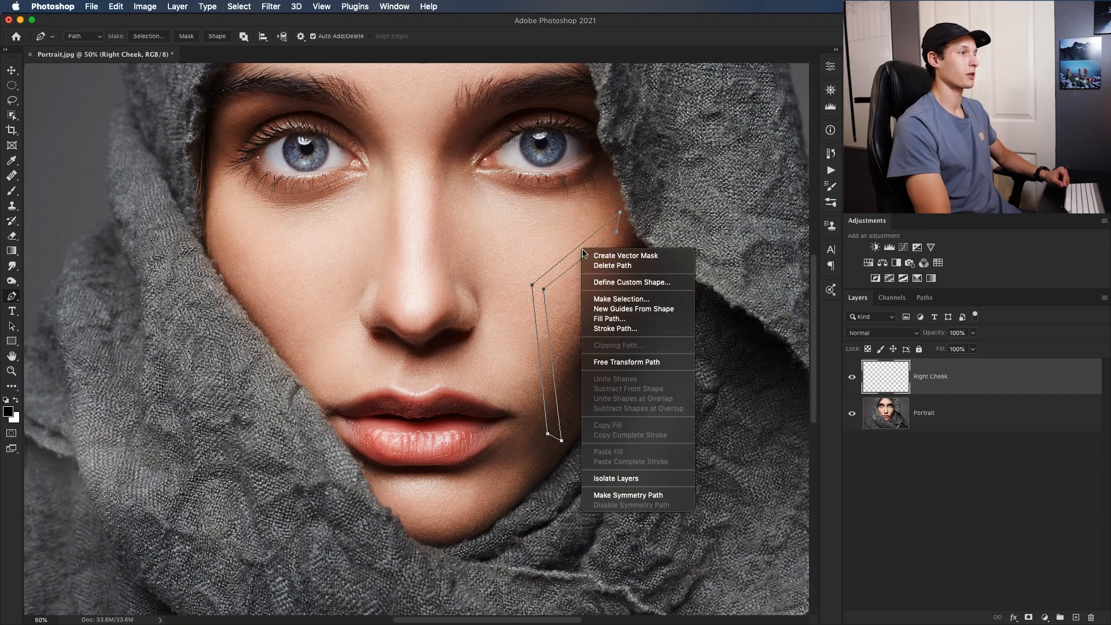
{"action": "left_click", "coordinate": [621, 299]}
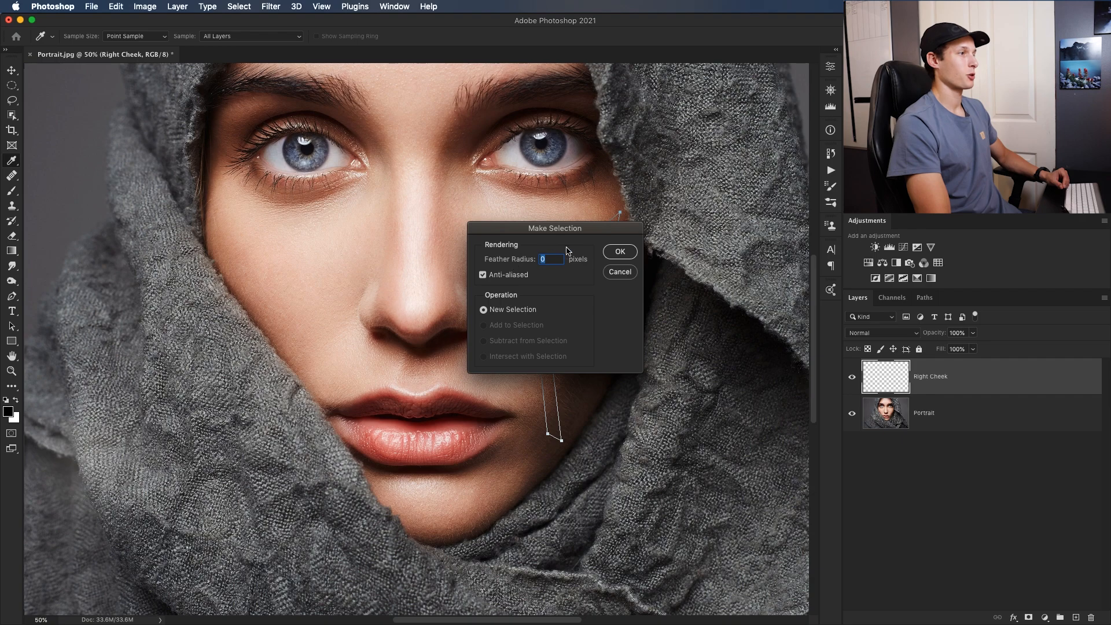
{"action": "left_click", "coordinate": [625, 254]}
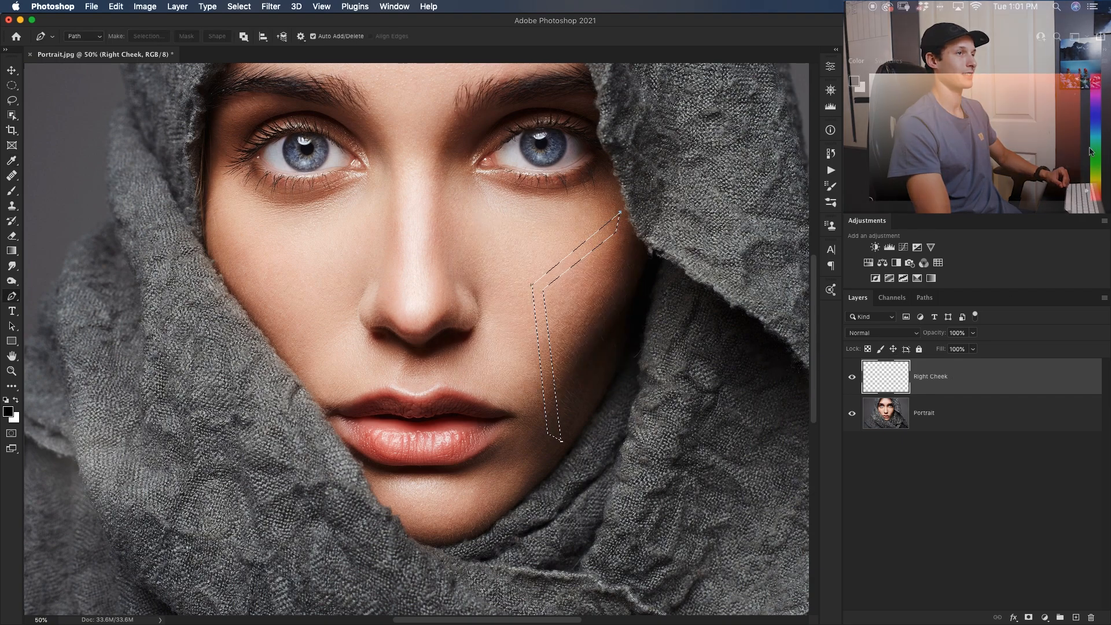
Step: Choose a bright blue foreground colour, fill the cheek selection with it on the Right Cheek layer, and deselect
{"action": "left_click_drag", "start_coordinate": [1093, 136], "coordinate": [1093, 130]}
{"action": "left_click", "coordinate": [1041, 87]}
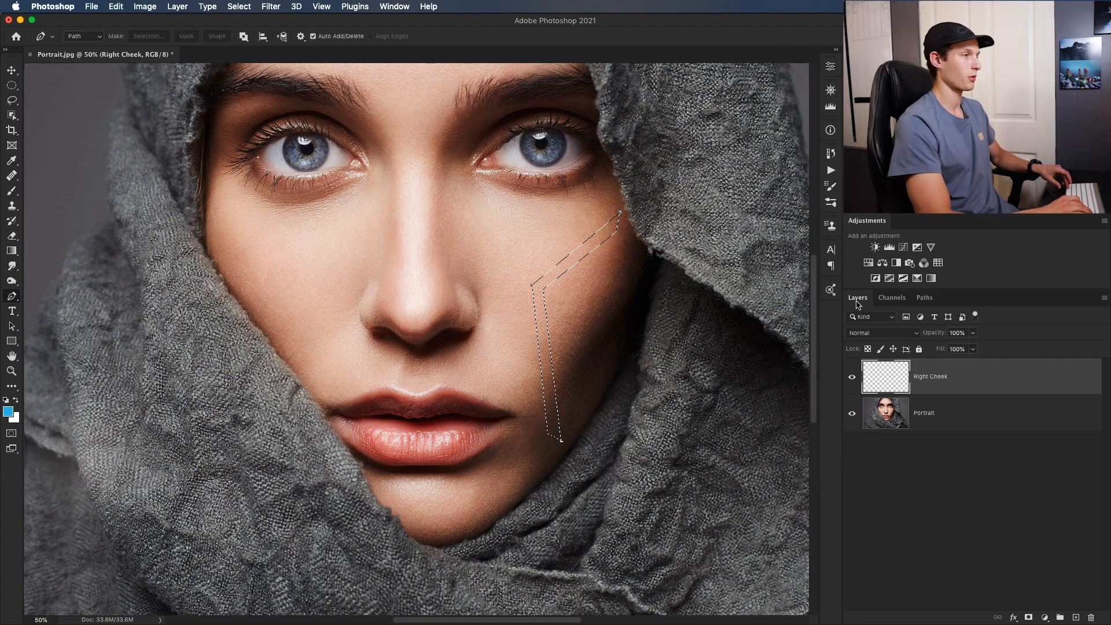
{"action": "key", "text": "alt+BackSpace"}
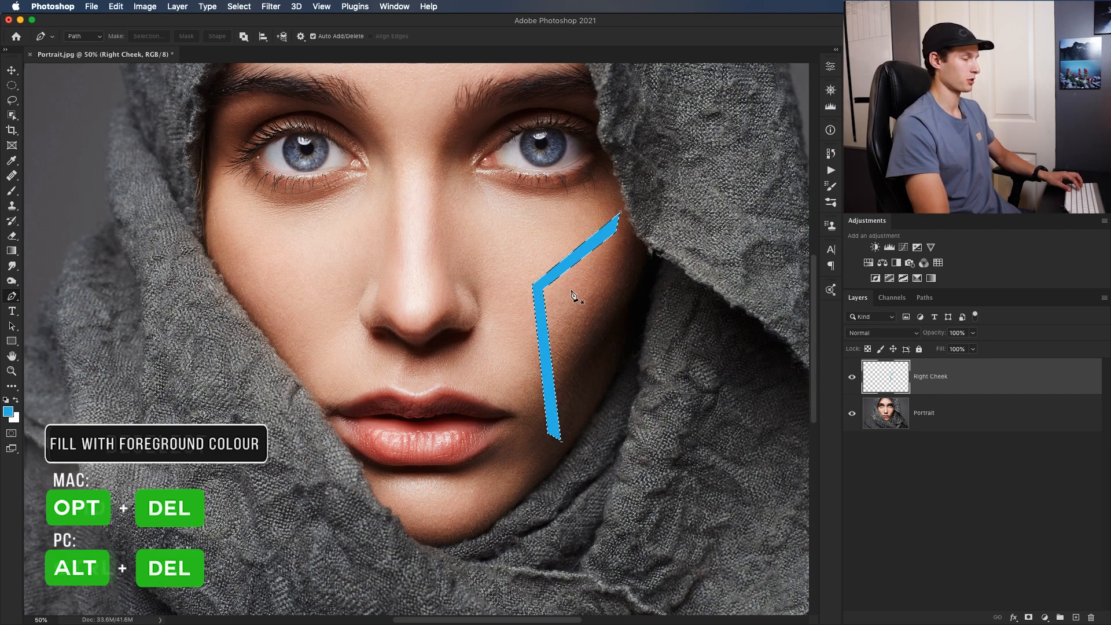
{"action": "key", "text": "super+d"}
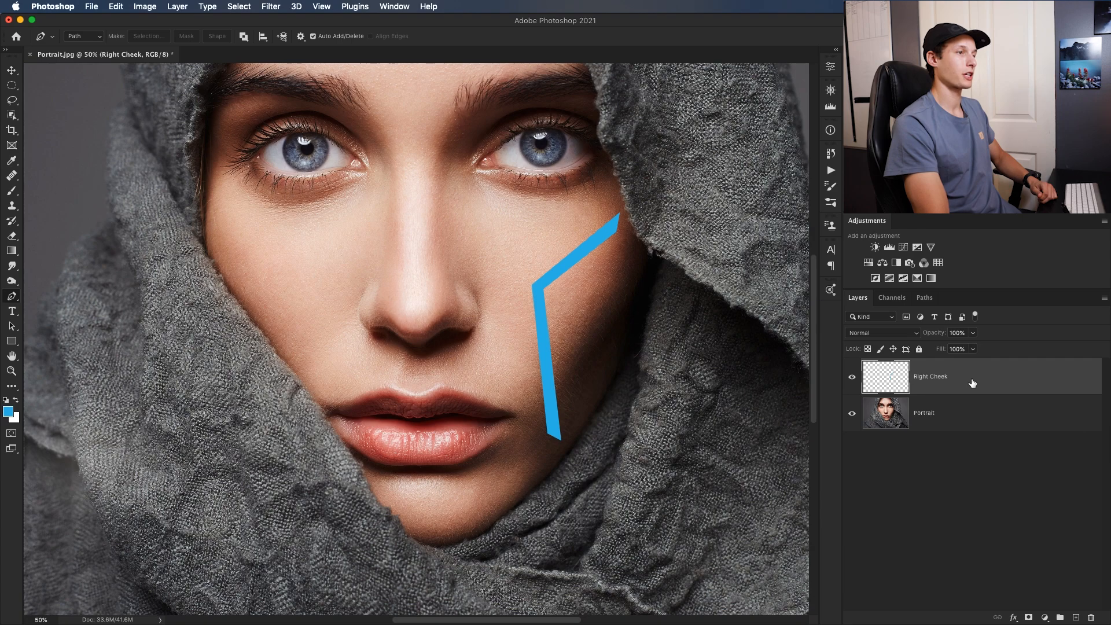
Step: Add a Bevel & Emboss effect with the Outer Bevel style to the Right Cheek layer, keeping the blue band in view at 100%
{"action": "double_click", "coordinate": [972, 383]}
{"action": "left_click_drag", "start_coordinate": [849, 229], "coordinate": [258, 190]}
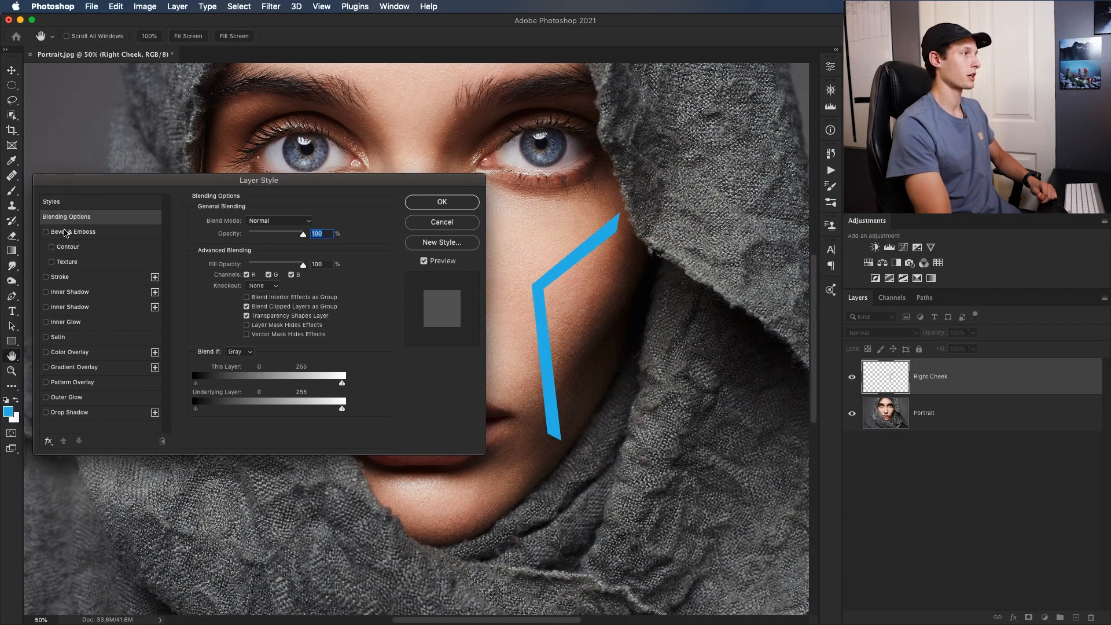
{"action": "left_click", "coordinate": [110, 233]}
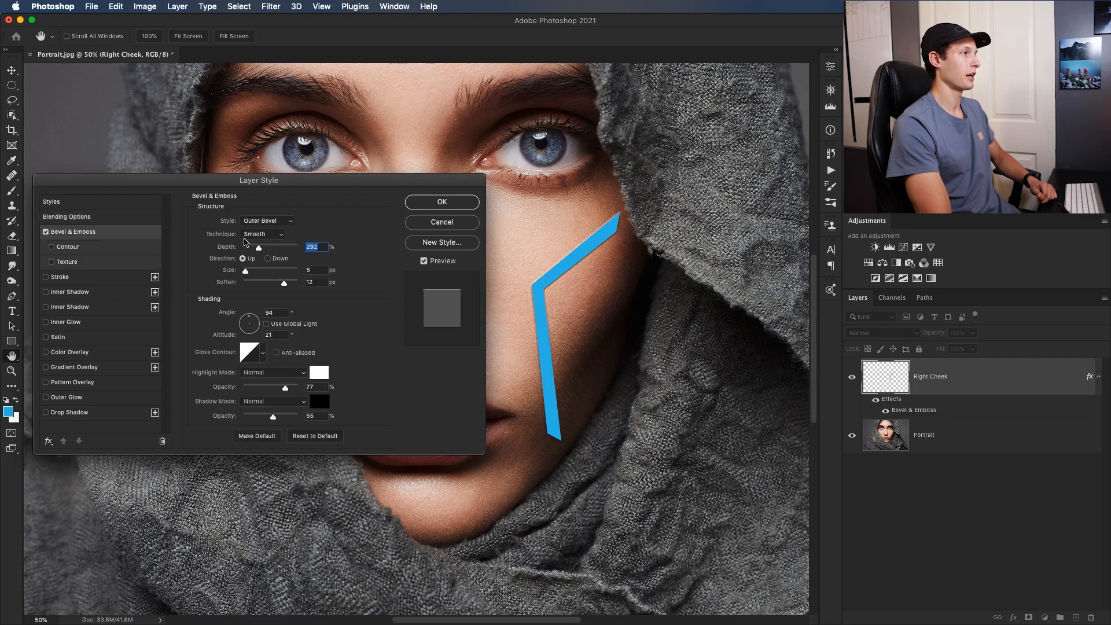
{"action": "left_click", "coordinate": [257, 222]}
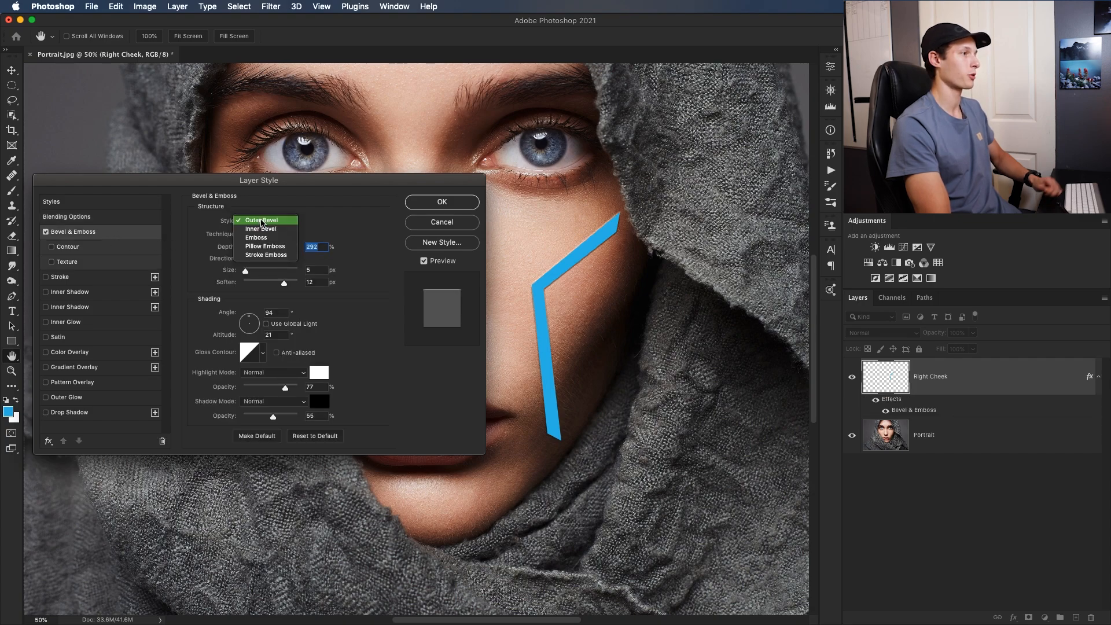
{"action": "left_click", "coordinate": [368, 217]}
{"action": "key", "text": "super+plus"}
{"action": "key", "text": "super+plus"}
{"action": "key", "text": "super+plus"}
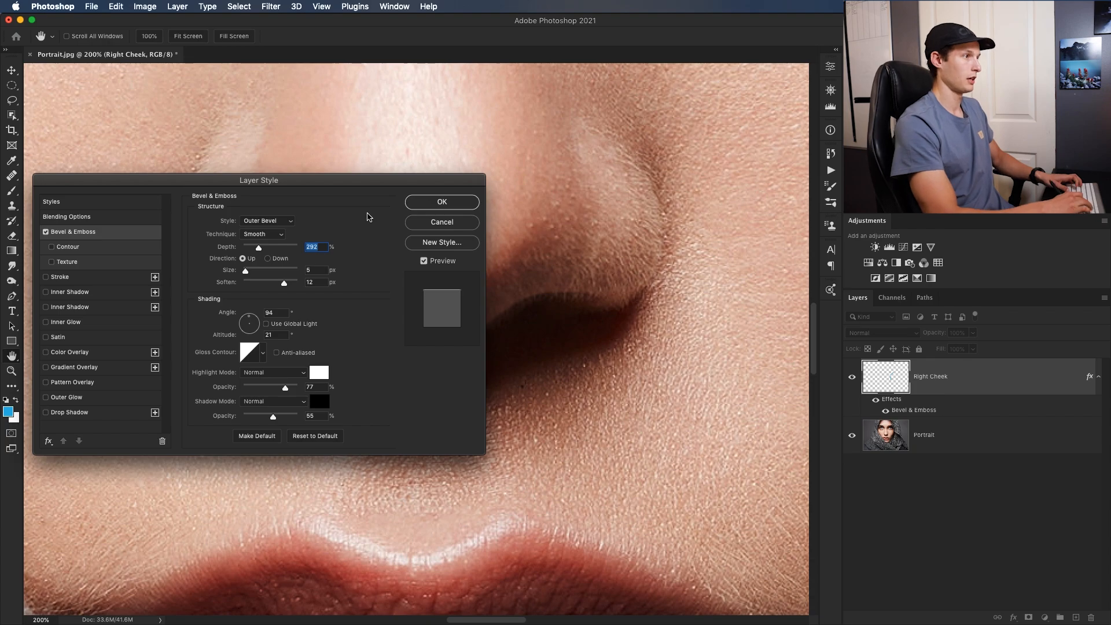
{"action": "key", "text": "super+minus"}
{"action": "left_click_drag", "start_coordinate": [723, 162], "coordinate": [620, 249]}
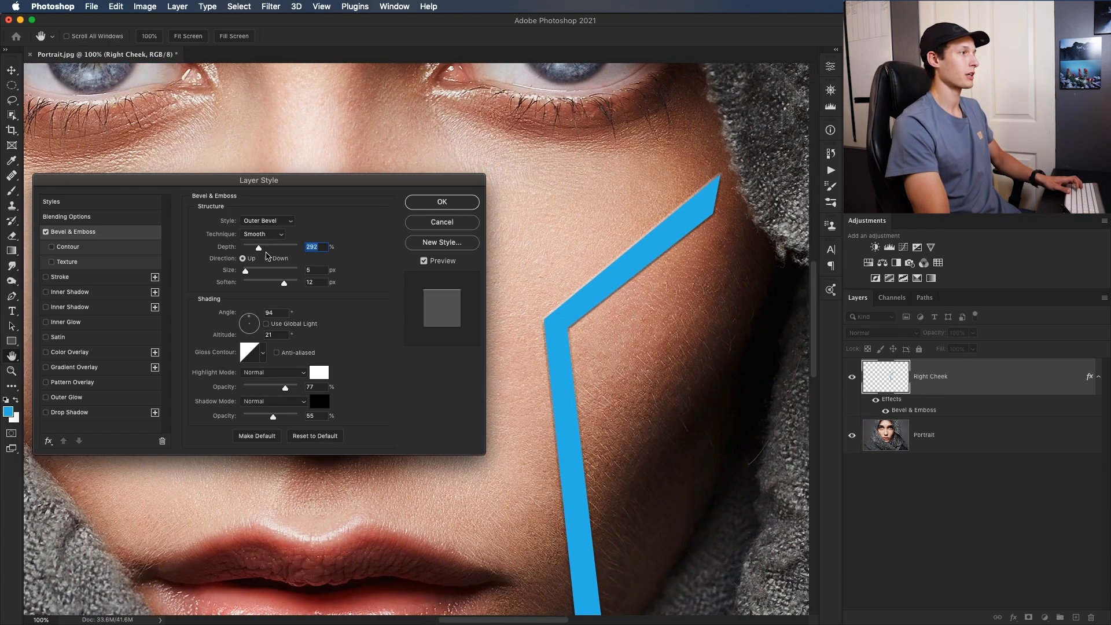
Step: Set the bevel's depth to 605%, size to 7 px, soften to 8 px and shading angle to 124°
{"action": "mouse_move", "coordinate": [263, 252]}
{"action": "left_mouse_down"}
{"action": "mouse_move", "coordinate": [290, 252]}
{"action": "mouse_move", "coordinate": [275, 251]}
{"action": "left_mouse_up"}
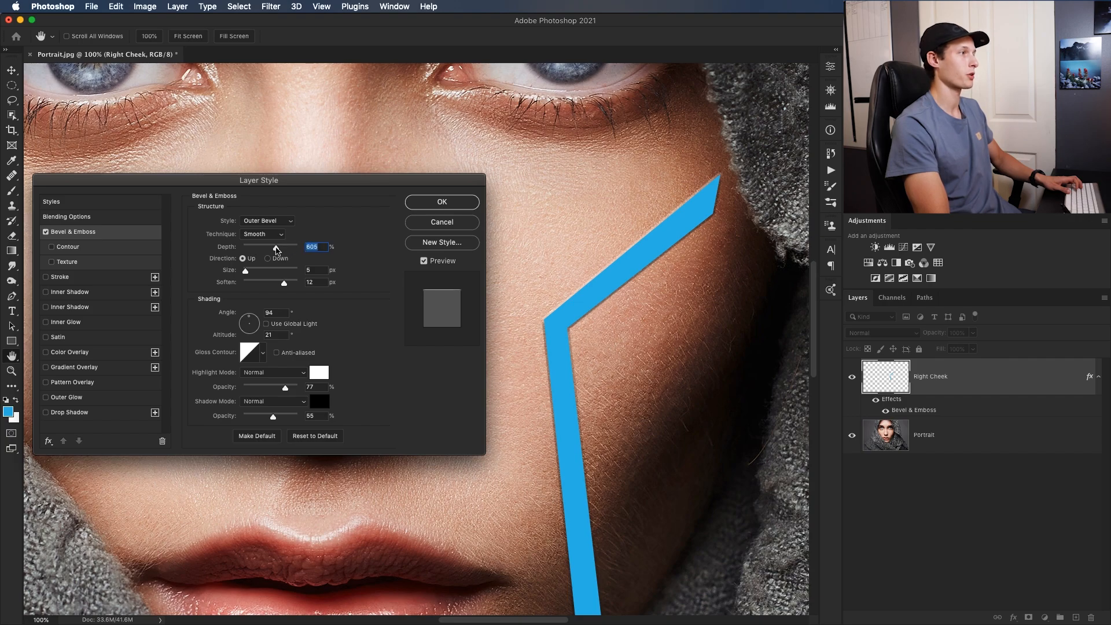
{"action": "left_click", "coordinate": [256, 270]}
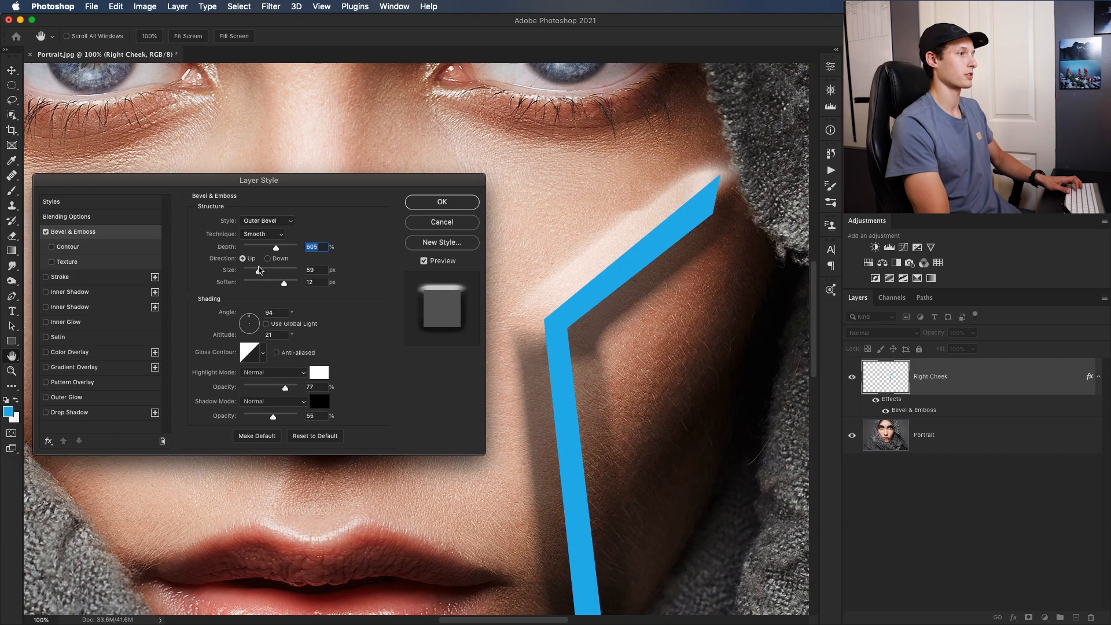
{"action": "left_click_drag", "start_coordinate": [257, 270], "coordinate": [264, 297]}
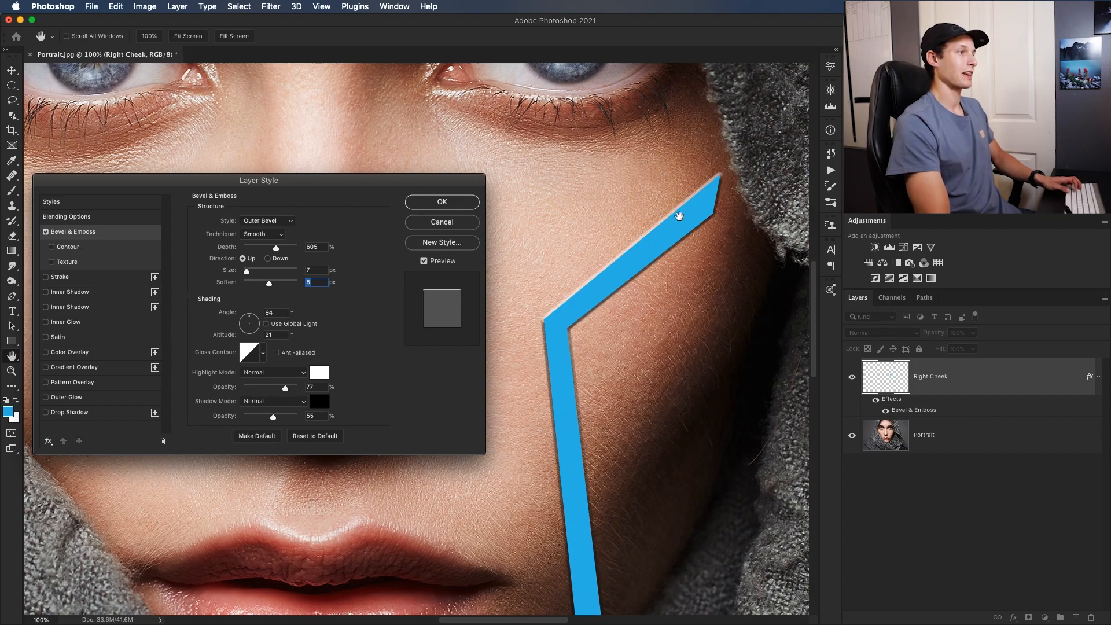
{"action": "left_click_drag", "start_coordinate": [255, 319], "coordinate": [245, 317]}
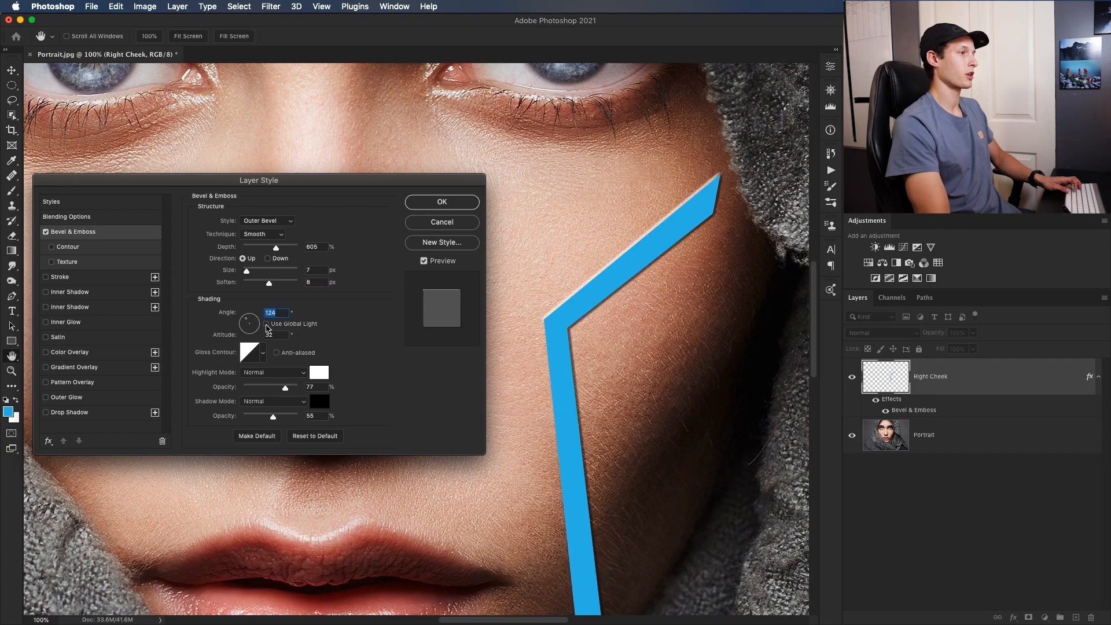
Step: Light the bevel with global light at a 142° angle and 26° altitude, and enable its Contour option
{"action": "left_click", "coordinate": [266, 323]}
{"action": "left_click_drag", "start_coordinate": [248, 328], "coordinate": [246, 317]}
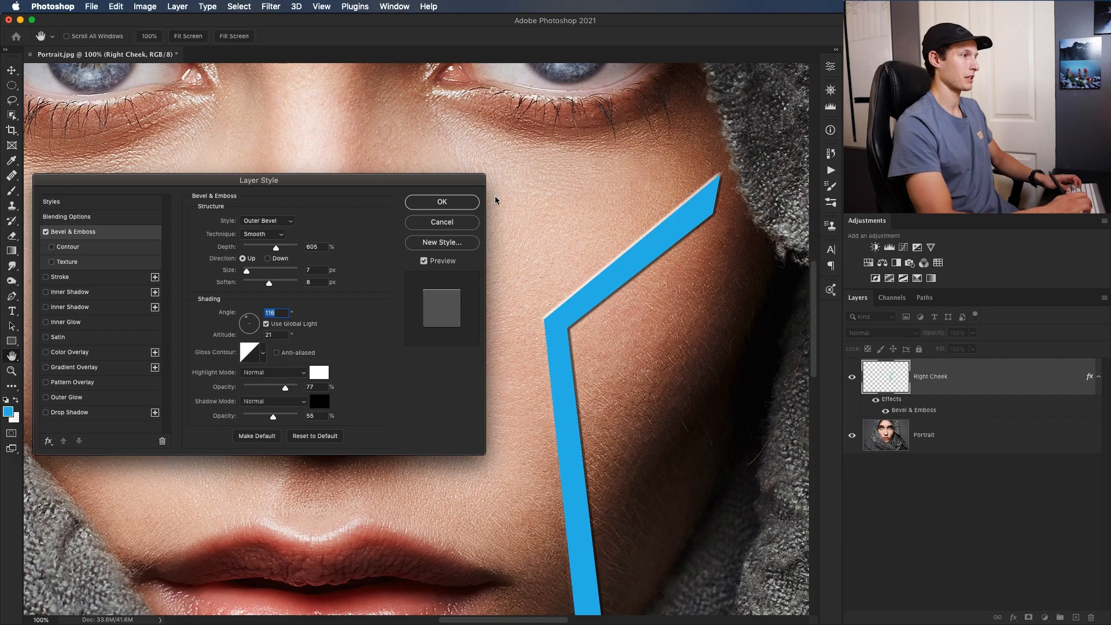
{"action": "key", "text": "super+minus"}
{"action": "mouse_move", "coordinate": [552, 290]}
{"action": "left_mouse_down"}
{"action": "mouse_move", "coordinate": [700, 347]}
{"action": "mouse_move", "coordinate": [691, 356]}
{"action": "left_mouse_up"}
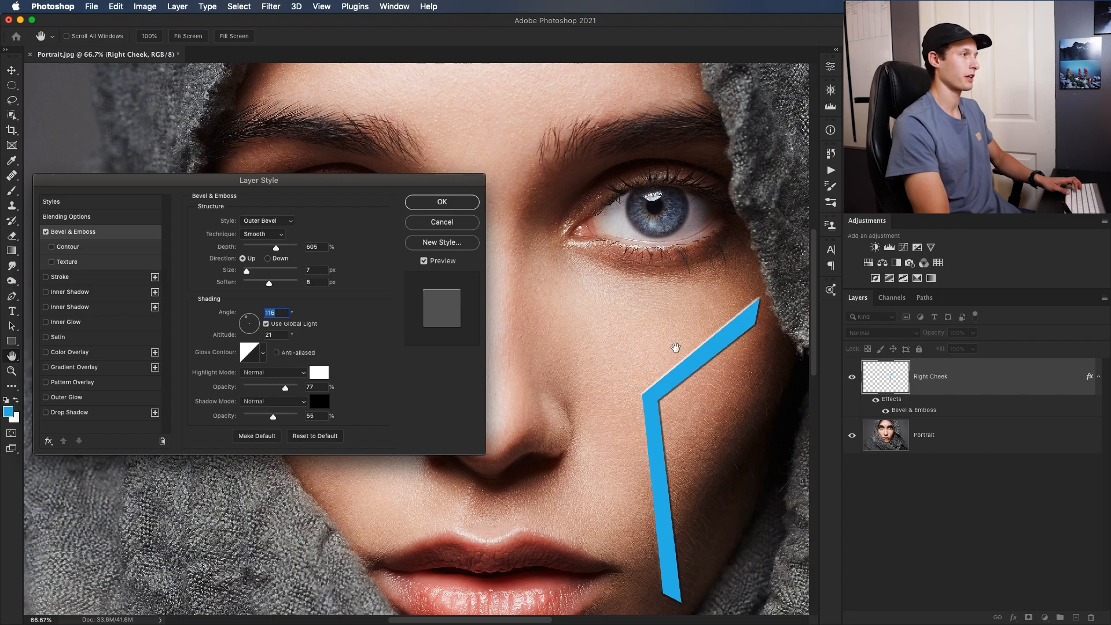
{"action": "left_click_drag", "start_coordinate": [249, 322], "coordinate": [244, 319]}
{"action": "key", "text": "super+plus"}
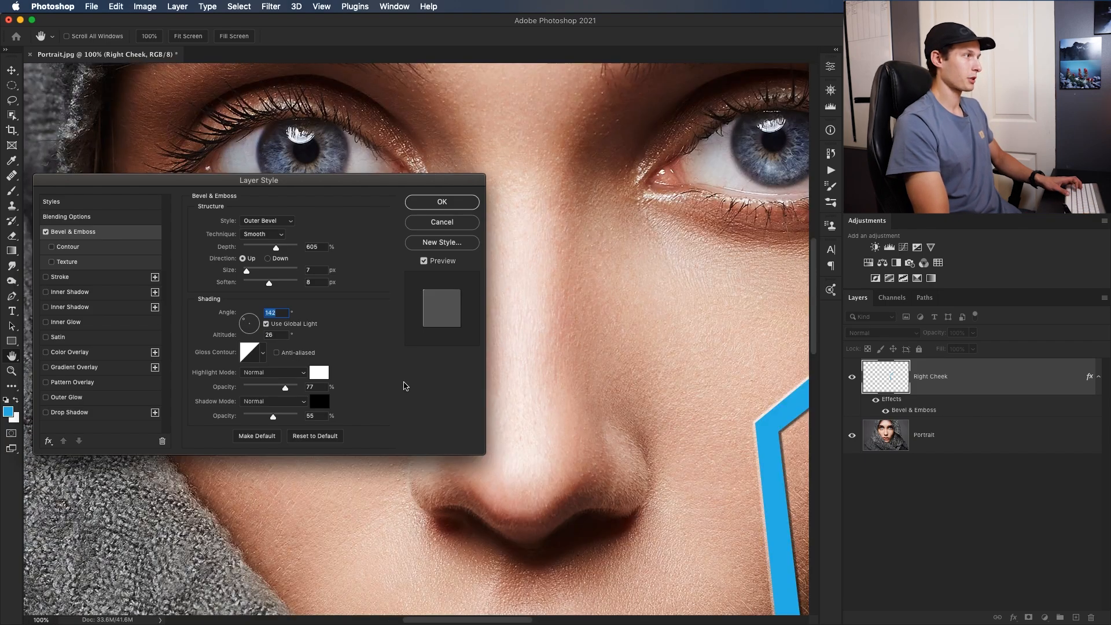
{"action": "left_click_drag", "start_coordinate": [662, 359], "coordinate": [448, 328]}
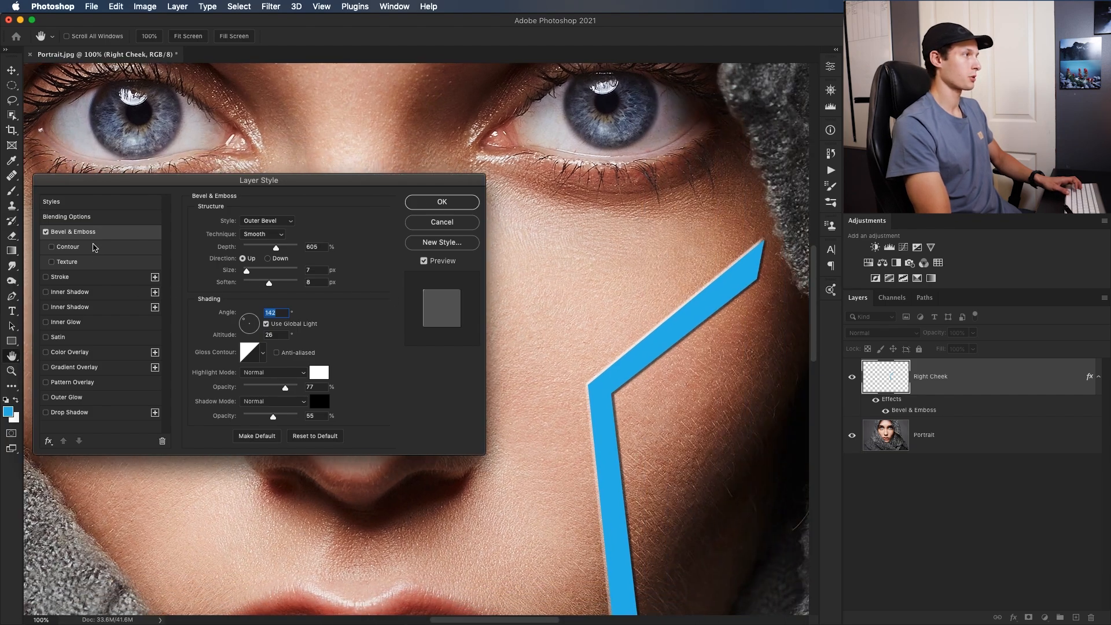
{"action": "left_click", "coordinate": [52, 247]}
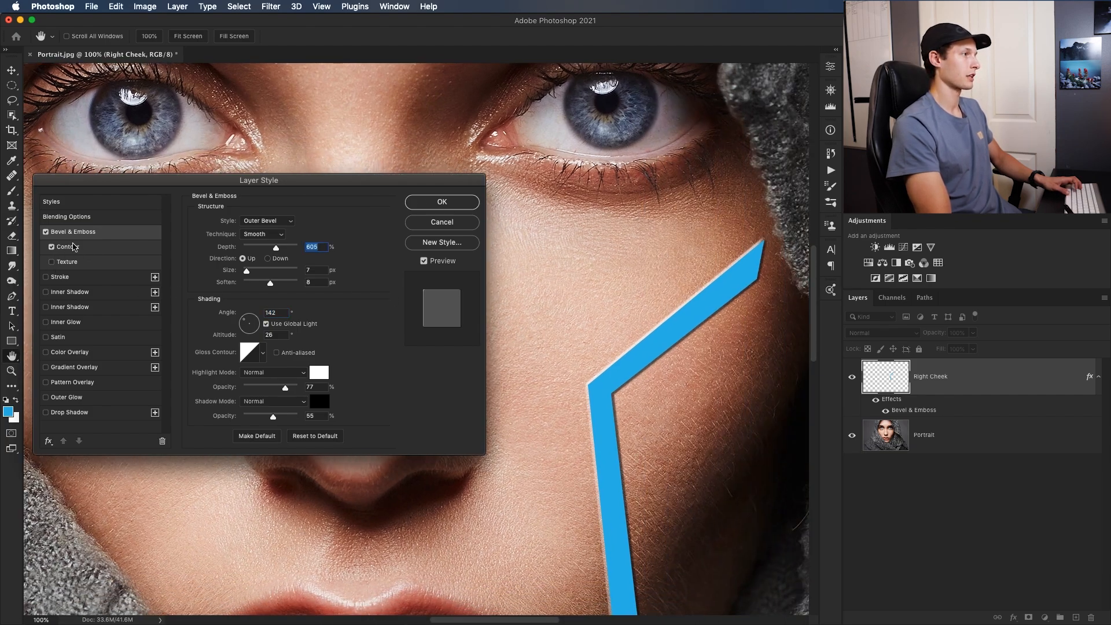
{"action": "left_click", "coordinate": [68, 248]}
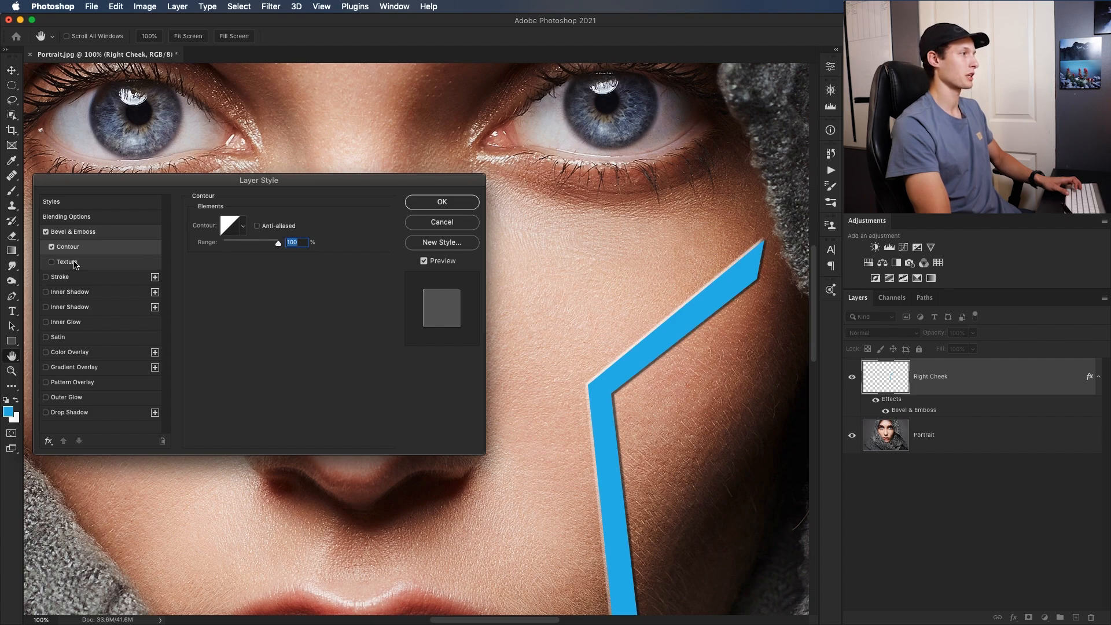
Step: Add a black Inner Shadow to the Right Cheek layer with 47% opacity, a 128° angle and 3 px distance
{"action": "left_click", "coordinate": [94, 294]}
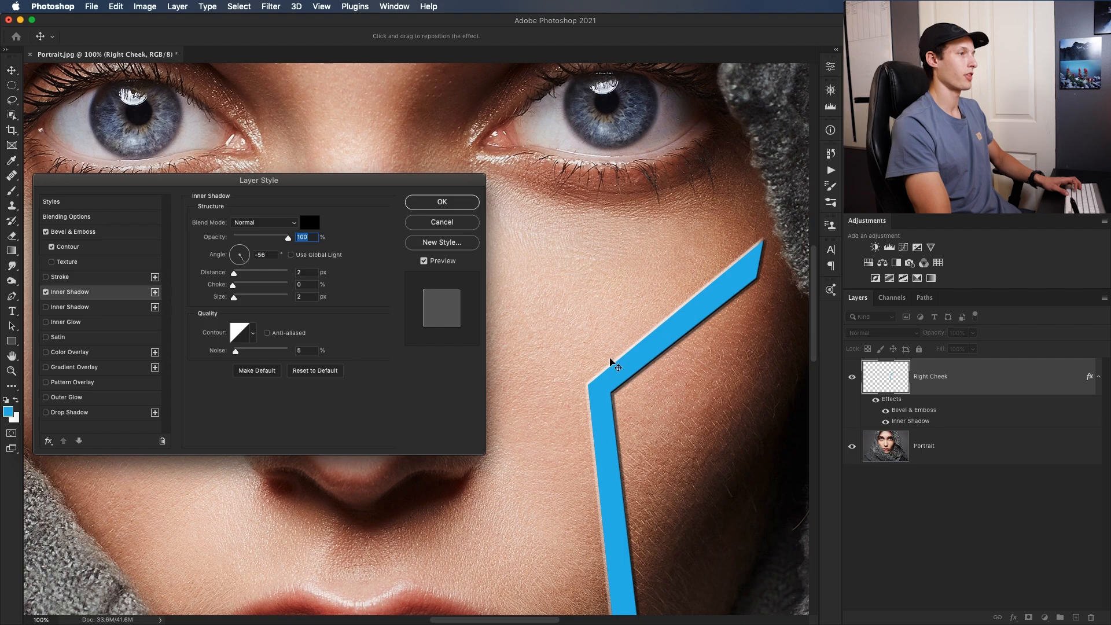
{"action": "left_click", "coordinate": [236, 247]}
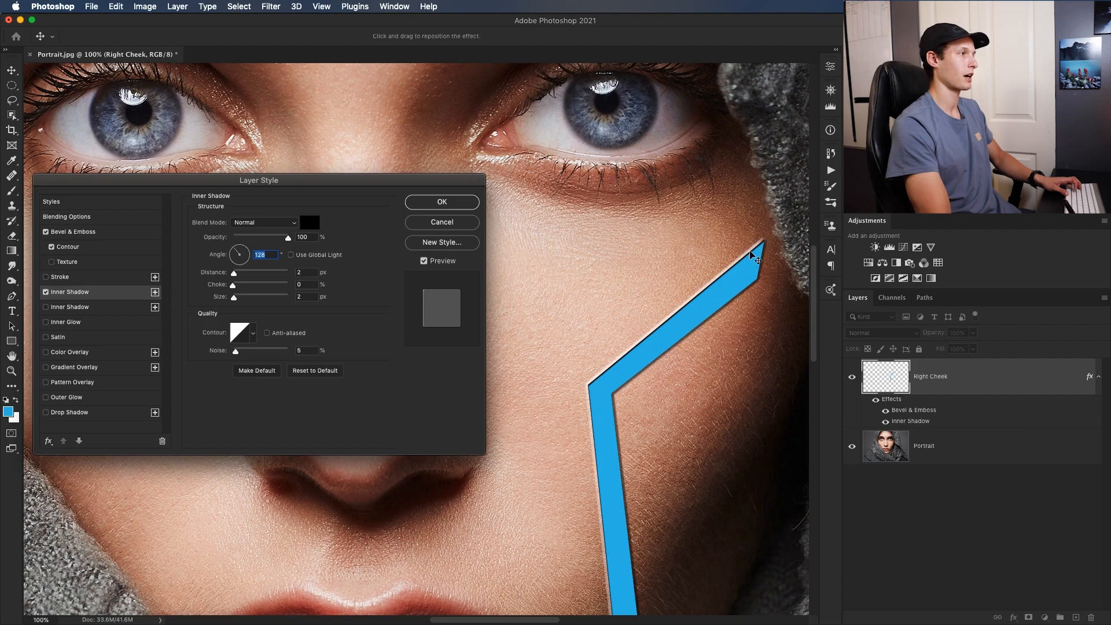
{"action": "left_click_drag", "start_coordinate": [289, 239], "coordinate": [258, 241]}
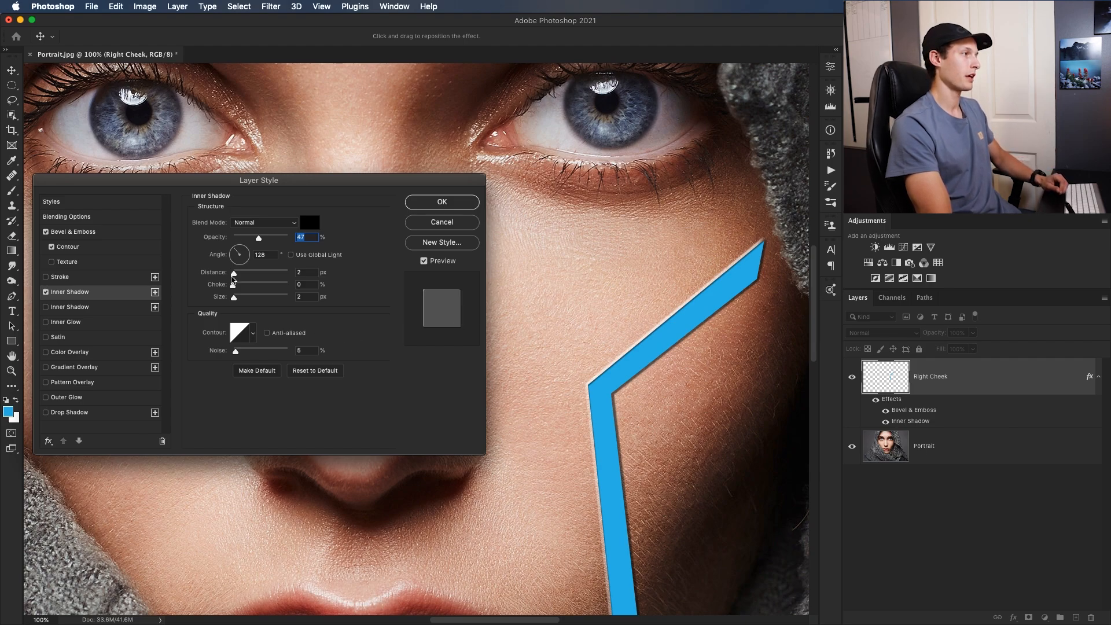
{"action": "left_click_drag", "start_coordinate": [233, 273], "coordinate": [235, 278]}
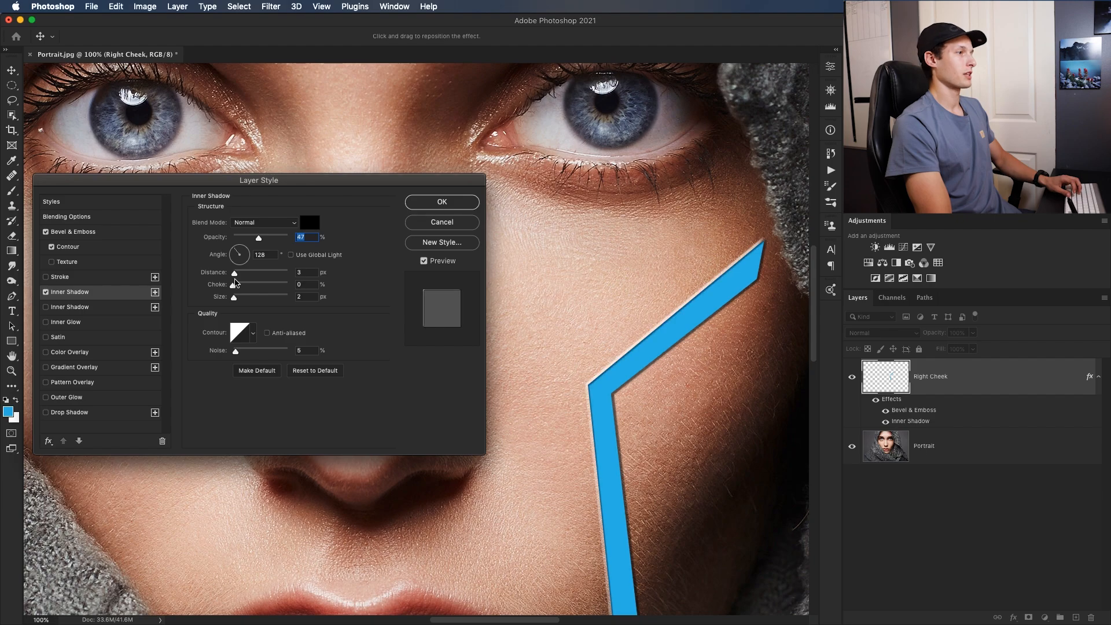
{"action": "scroll", "coordinate": [682, 249], "scroll_direction": "down", "scroll_amount": 3}
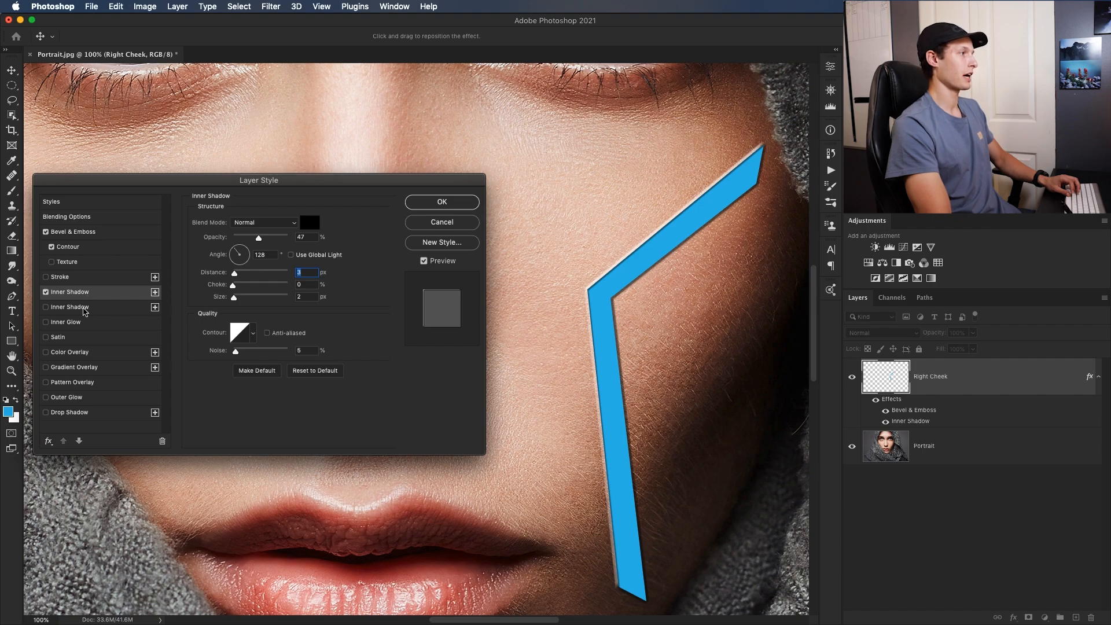
Step: Add a second Inner Shadow with 46% opacity, a -66° angle, 3 px distance and 4 px size, and apply the layer style
{"action": "left_click", "coordinate": [100, 311]}
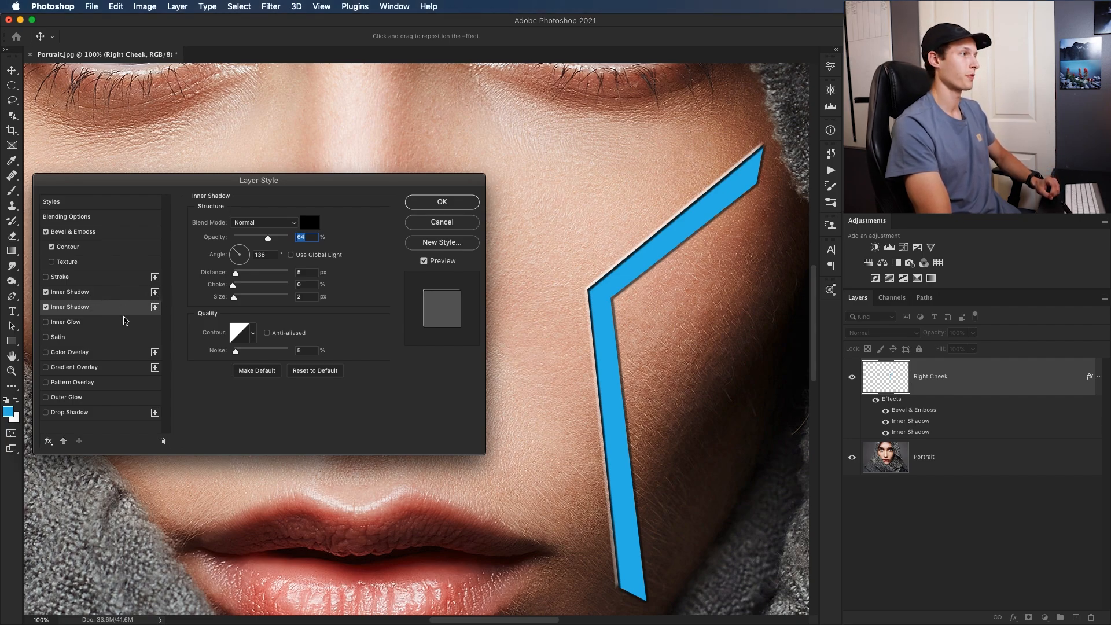
{"action": "left_click", "coordinate": [244, 263]}
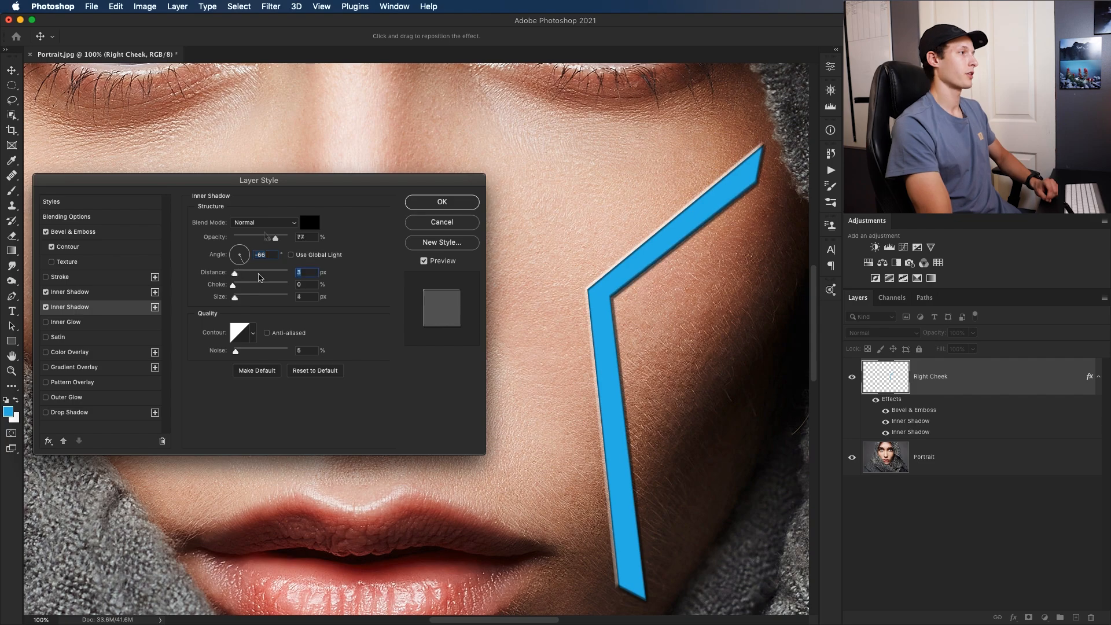
{"action": "mouse_move", "coordinate": [274, 242]}
{"action": "left_mouse_down"}
{"action": "mouse_move", "coordinate": [247, 244]}
{"action": "mouse_move", "coordinate": [259, 245]}
{"action": "left_mouse_up"}
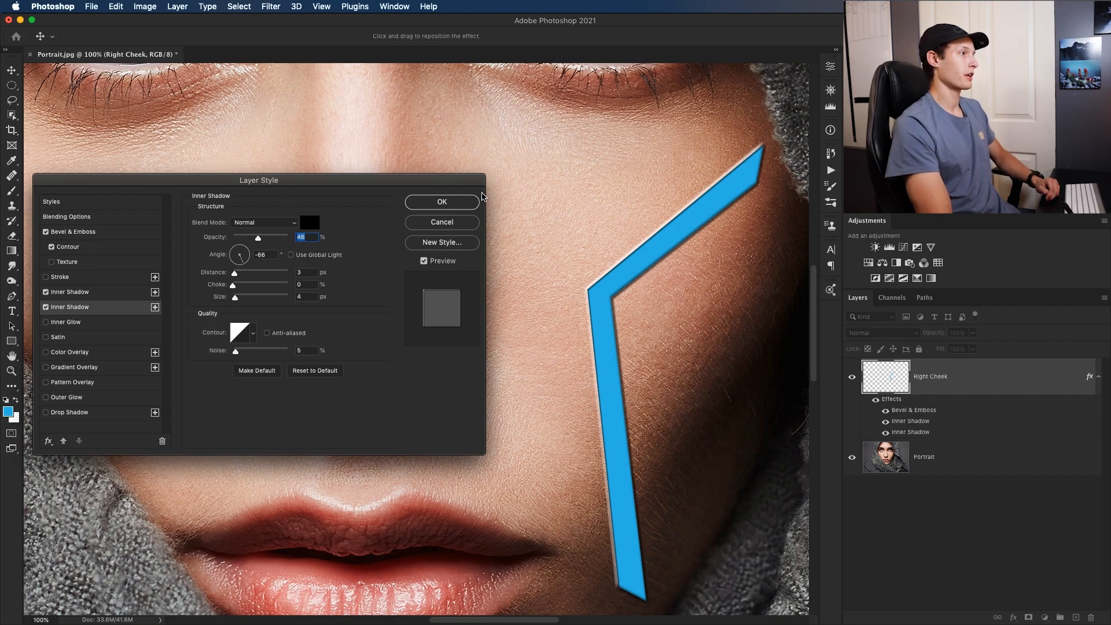
{"action": "left_click", "coordinate": [456, 201]}
Step: Create a new layer above Right Cheek, clip it to that layer and name it "lower shadow"
{"action": "key", "text": "super+minus"}
{"action": "key", "text": "p"}
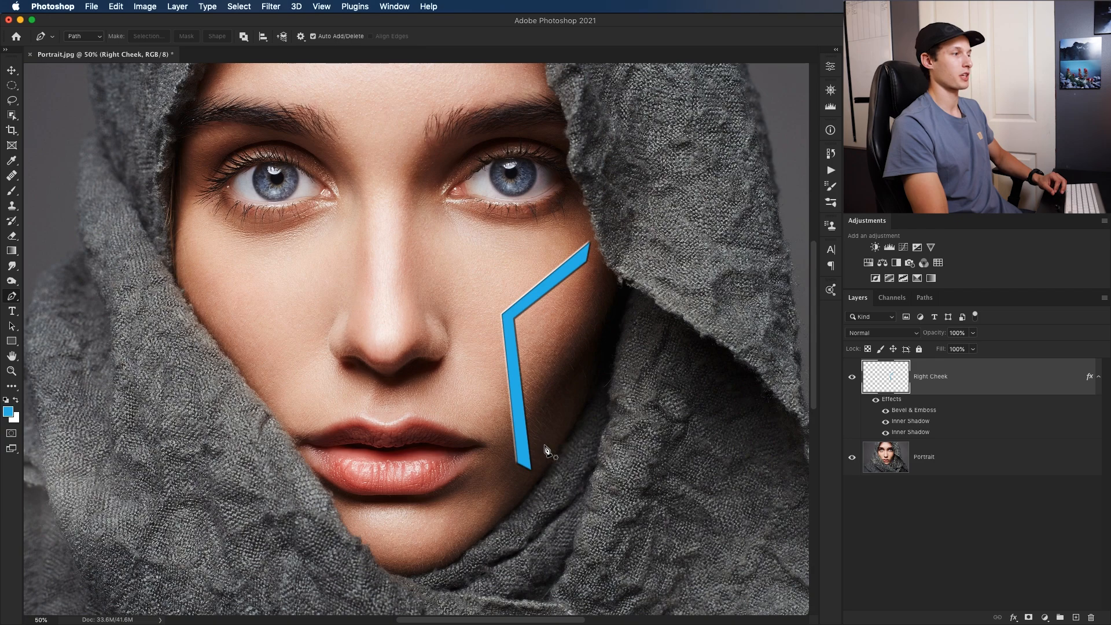
{"action": "left_click", "coordinate": [1076, 618]}
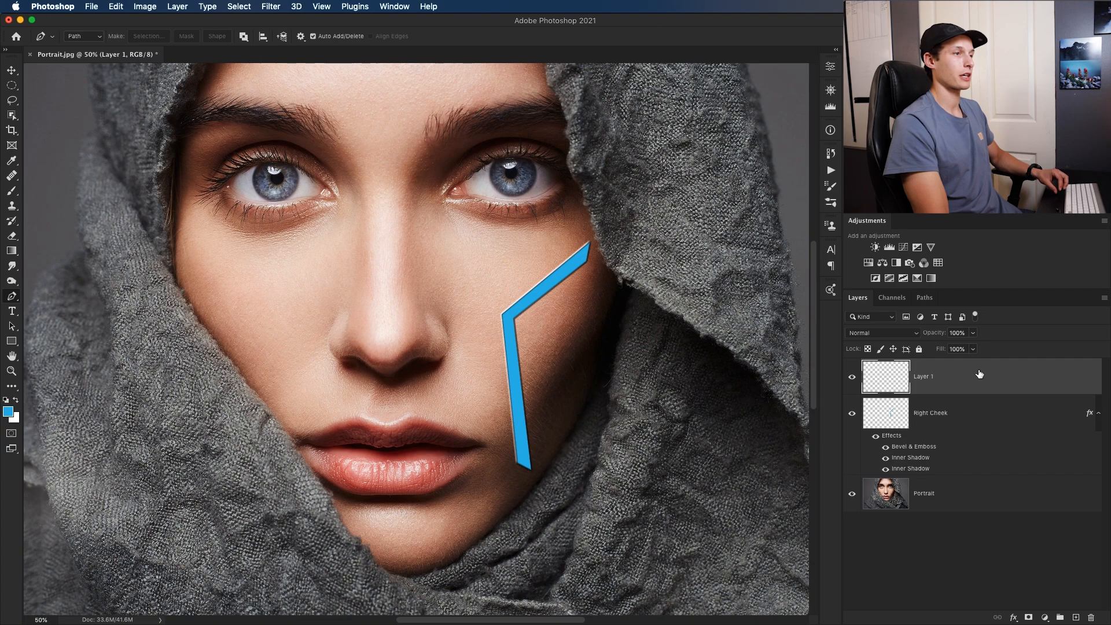
{"action": "right_click", "coordinate": [989, 381]}
{"action": "left_click", "coordinate": [921, 340]}
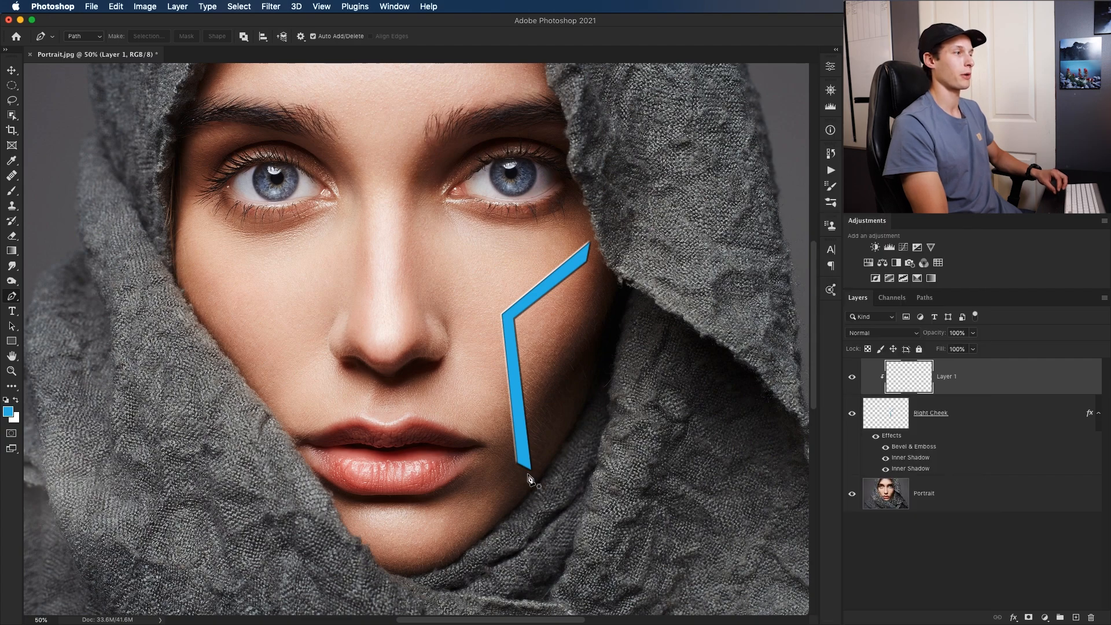
{"action": "double_click", "coordinate": [947, 377]}
{"action": "type", "text": "lower shadow"}
{"action": "key", "text": "Return"}
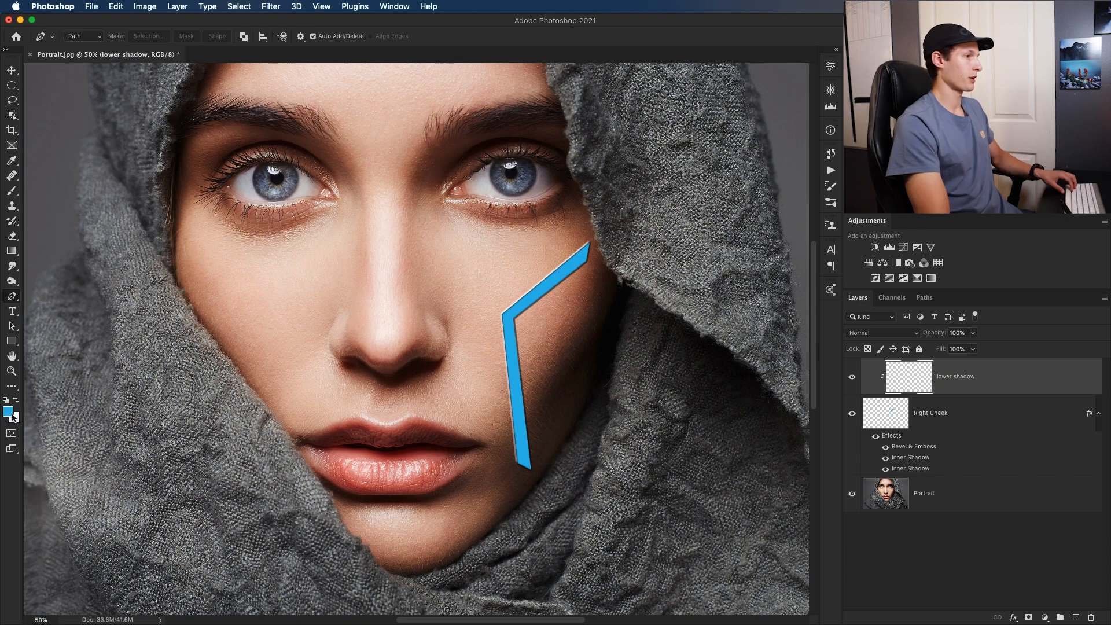
Step: Set the foreground colour to black (000000) and activate the Brush tool
{"action": "left_click", "coordinate": [13, 417]}
{"action": "left_click_drag", "start_coordinate": [739, 414], "coordinate": [678, 475]}
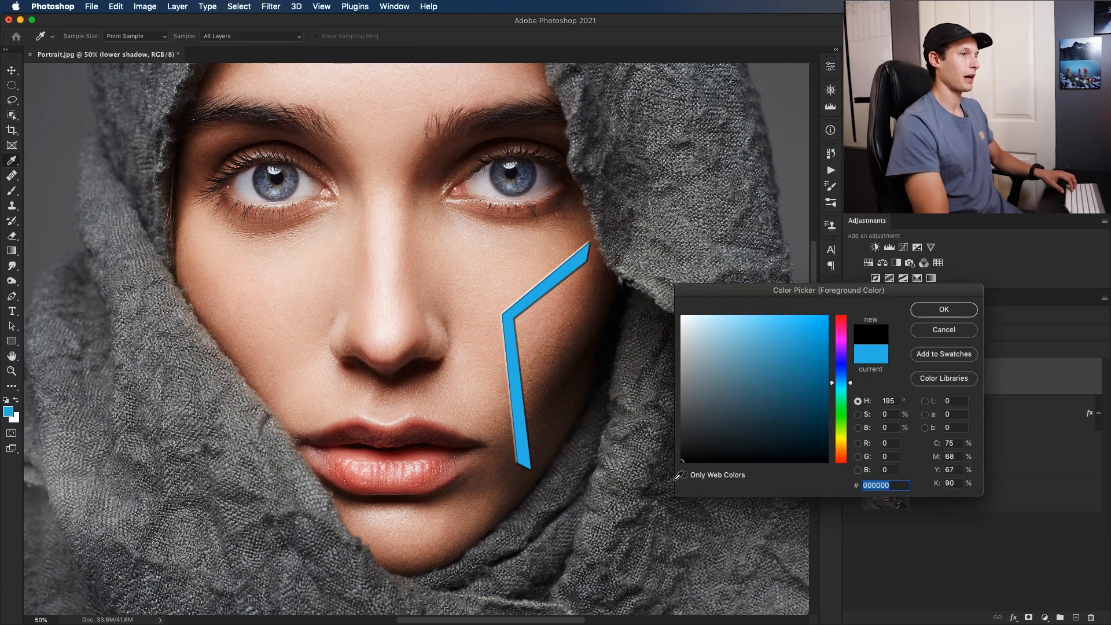
{"action": "left_click", "coordinate": [926, 312]}
{"action": "key", "text": "b"}
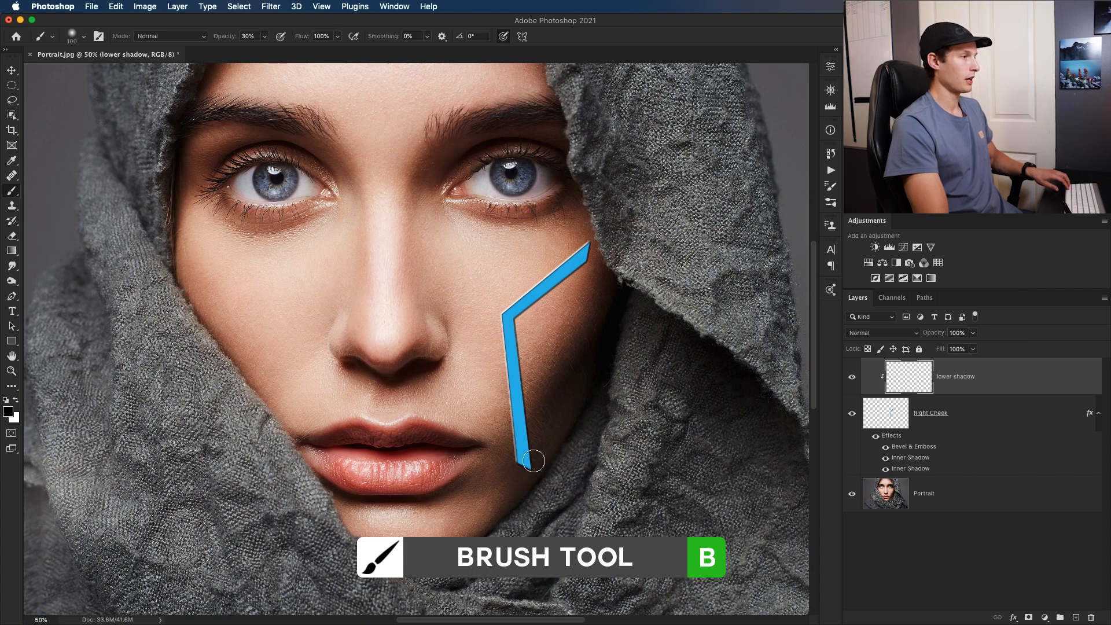
Step: Darken the lower tip of the blue band on the lower shadow layer using a soft 700 px brush at 100% opacity
{"action": "left_click_drag", "start_coordinate": [509, 445], "coordinate": [583, 446]}
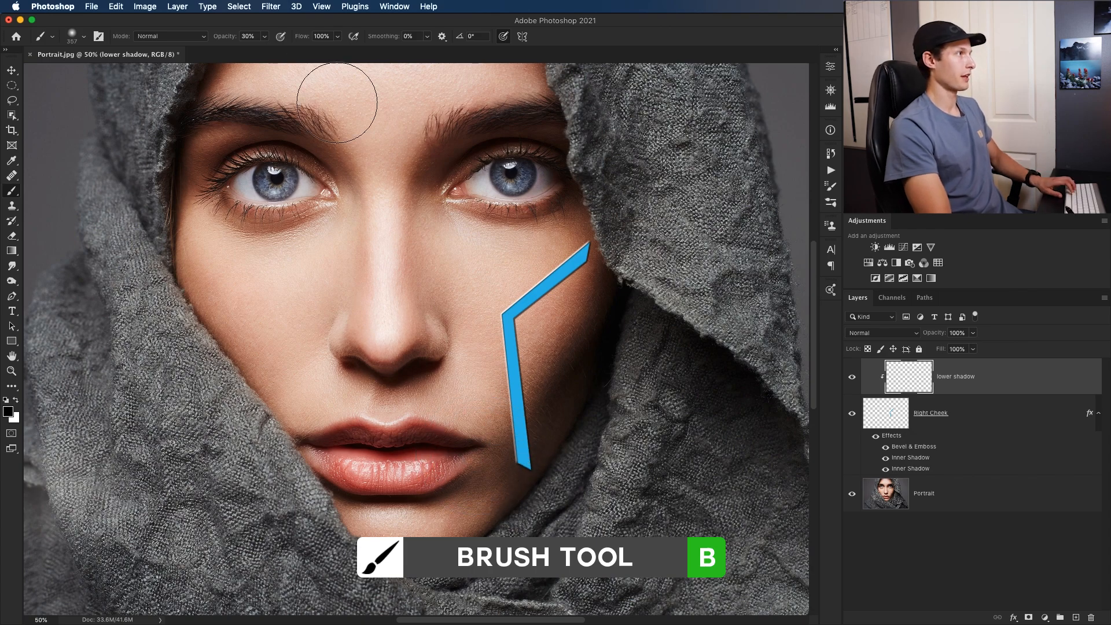
{"action": "left_click", "coordinate": [265, 36]}
{"action": "left_click_drag", "start_coordinate": [264, 49], "coordinate": [305, 51]}
{"action": "key", "text": "bracketright"}
{"action": "key", "text": "bracketright"}
{"action": "key", "text": "bracketright"}
{"action": "key", "text": "bracketright"}
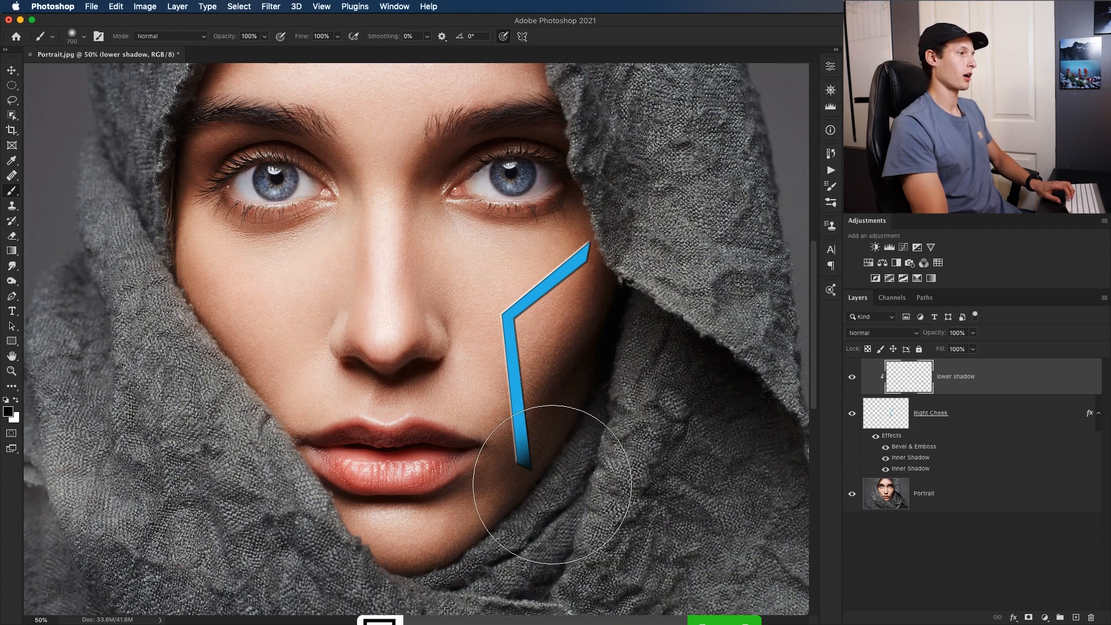
{"action": "left_click", "coordinate": [557, 457]}
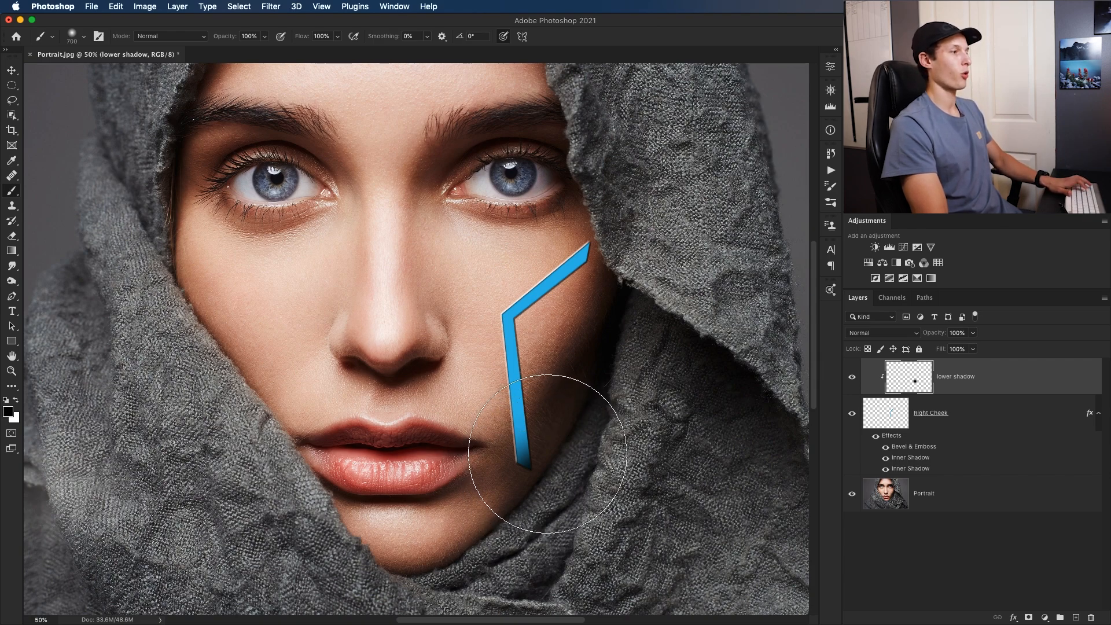
Step: Shade the upper end of the blue band with brush opacity reduced to 40% and 10%, enlarging the brush to 800 px
{"action": "key", "text": "4"}
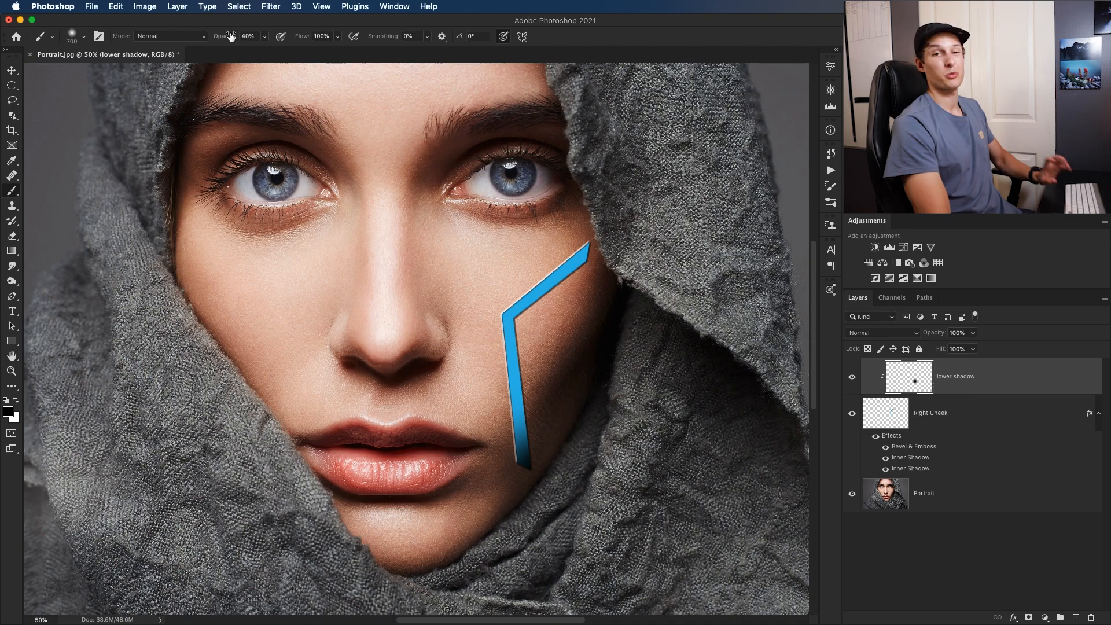
{"action": "left_click", "coordinate": [642, 223]}
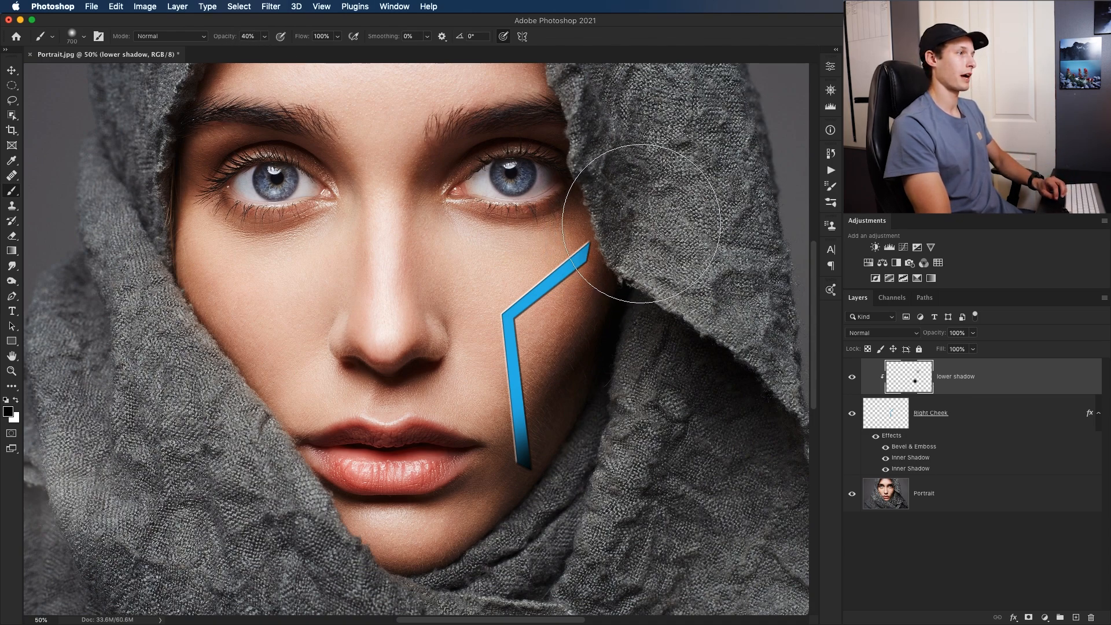
{"action": "key", "text": "bracketleft"}
{"action": "key", "text": "bracketleft"}
{"action": "key", "text": "bracketleft"}
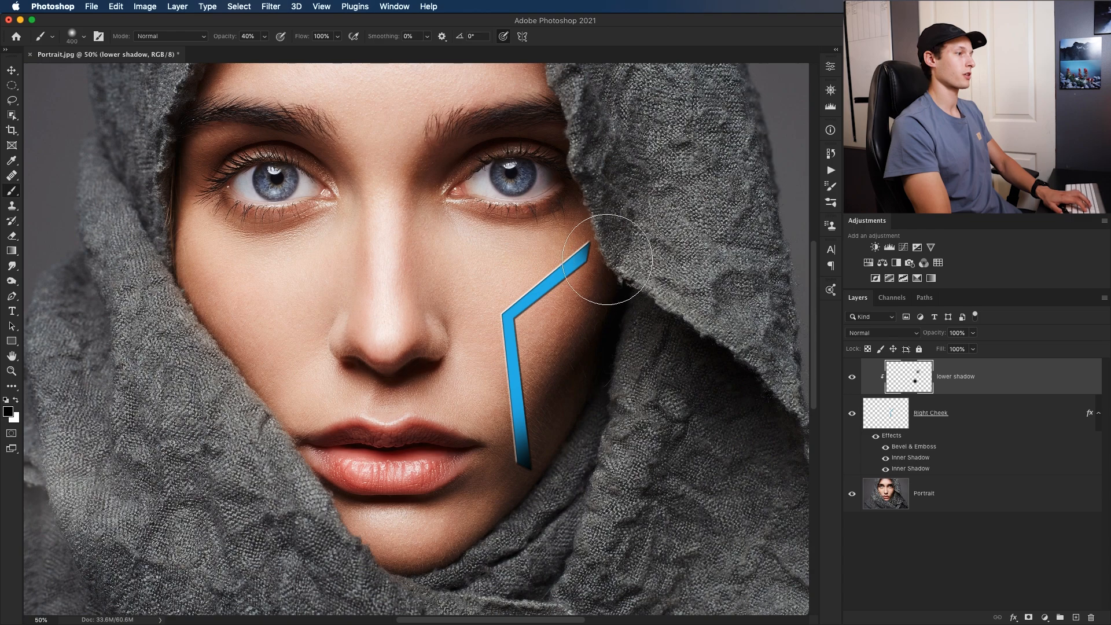
{"action": "key", "text": "bracketright"}
{"action": "key", "text": "bracketright"}
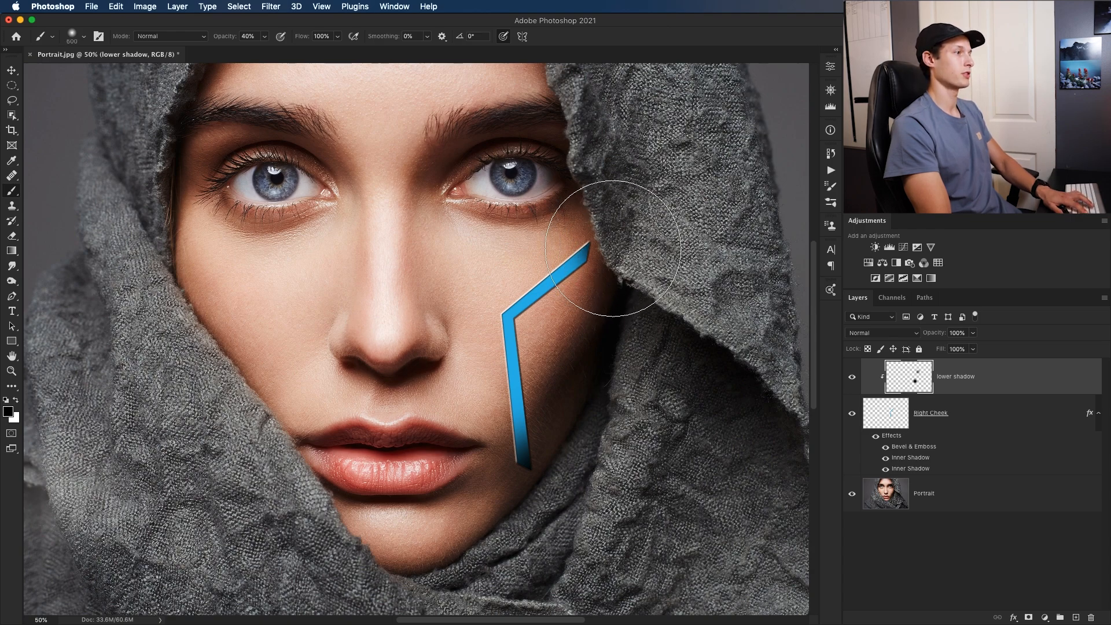
{"action": "key", "text": "bracketright"}
{"action": "key", "text": "bracketright"}
{"action": "key", "text": "1"}
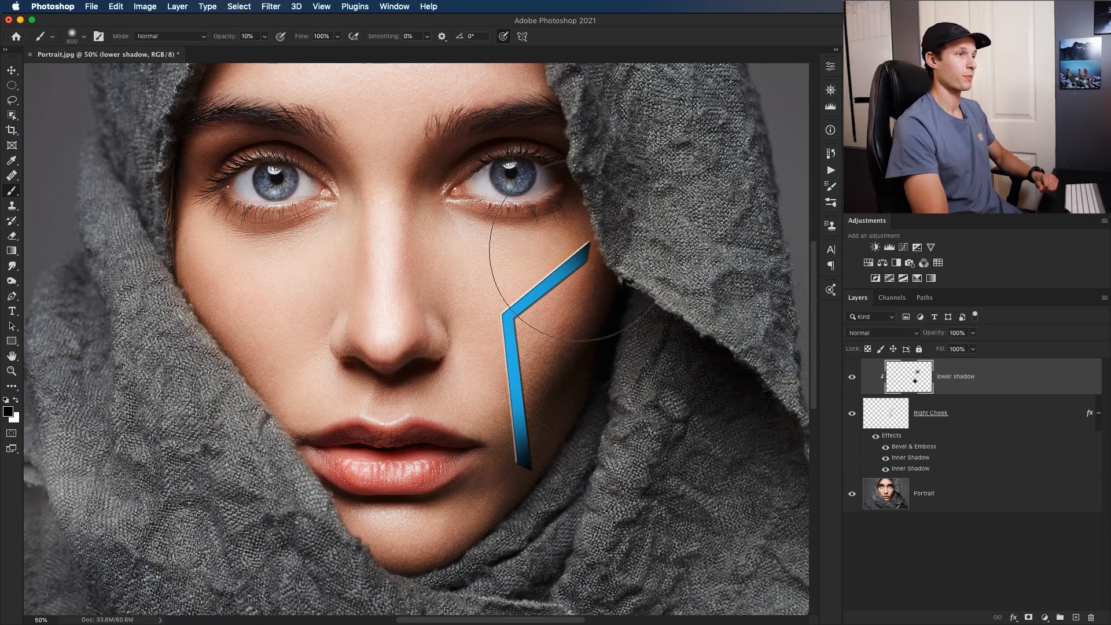
Step: Add a Curves adjustment layer above lower shadow and rename it "Darken"
{"action": "left_click", "coordinate": [906, 249]}
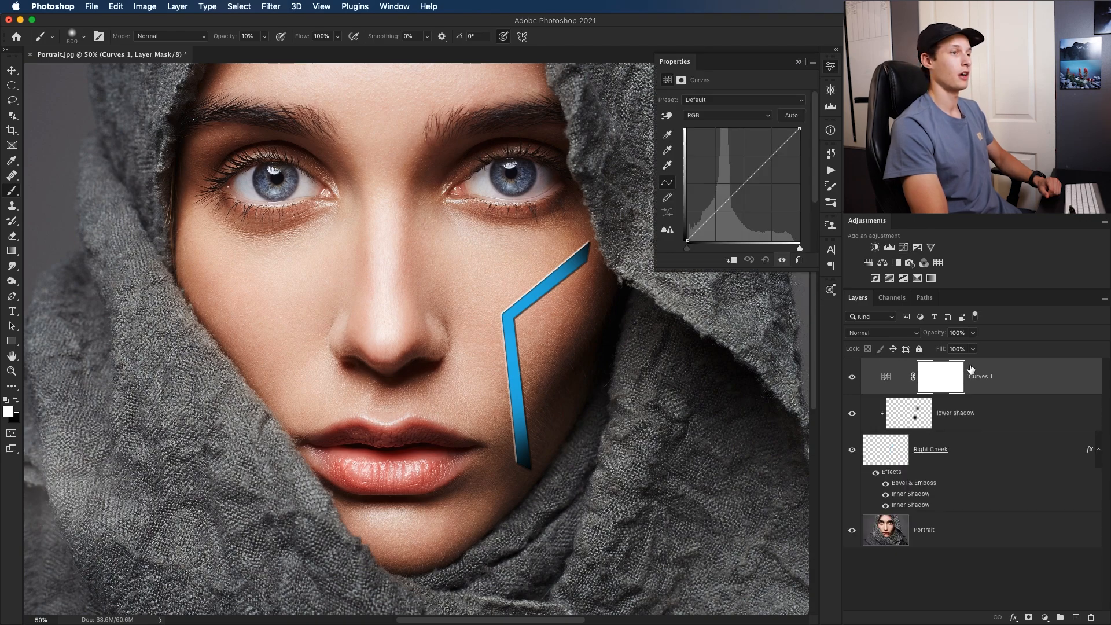
{"action": "double_click", "coordinate": [982, 376]}
{"action": "type", "text": "Darken"}
Step: Pull the midpoint of the Darken curve down to darken the image, and invert the layer mask to black
{"action": "double_click", "coordinate": [887, 384]}
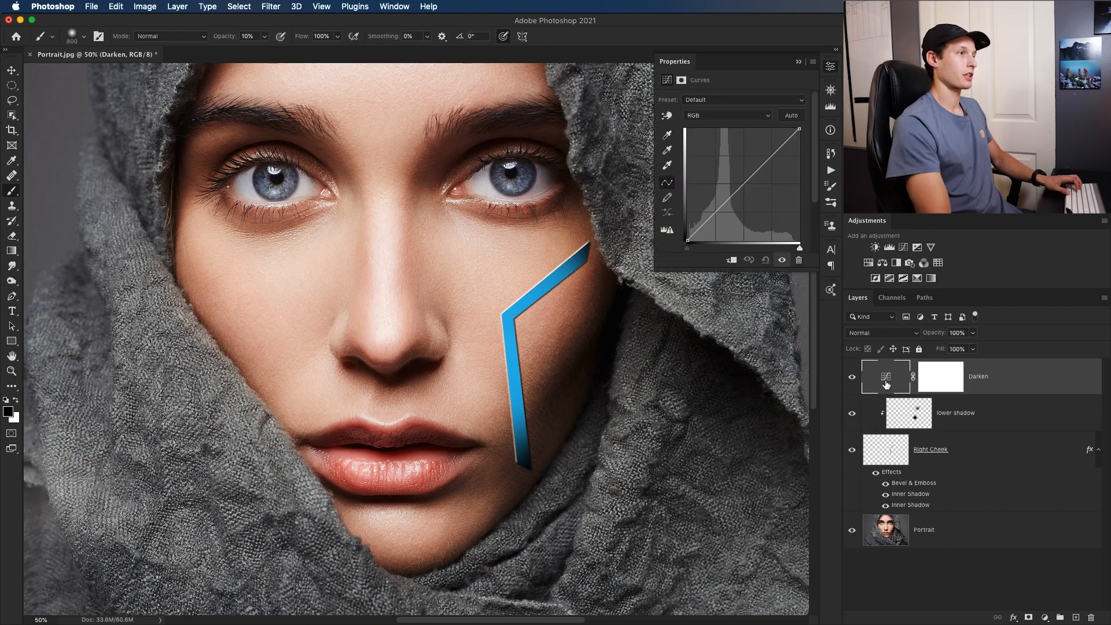
{"action": "left_click_drag", "start_coordinate": [744, 181], "coordinate": [750, 198]}
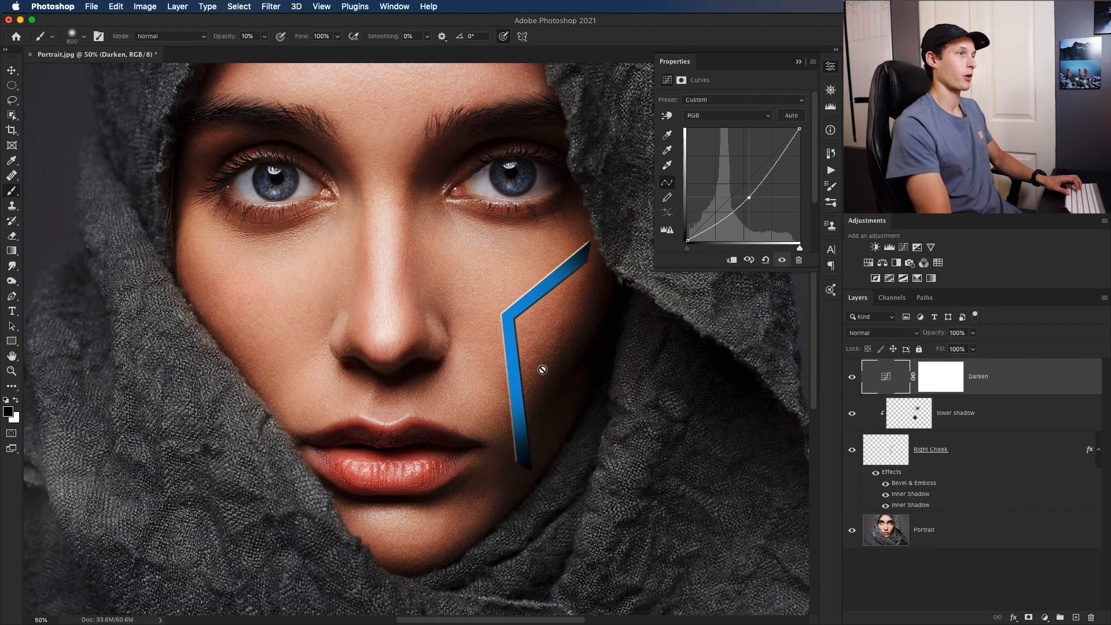
{"action": "left_click", "coordinate": [930, 386]}
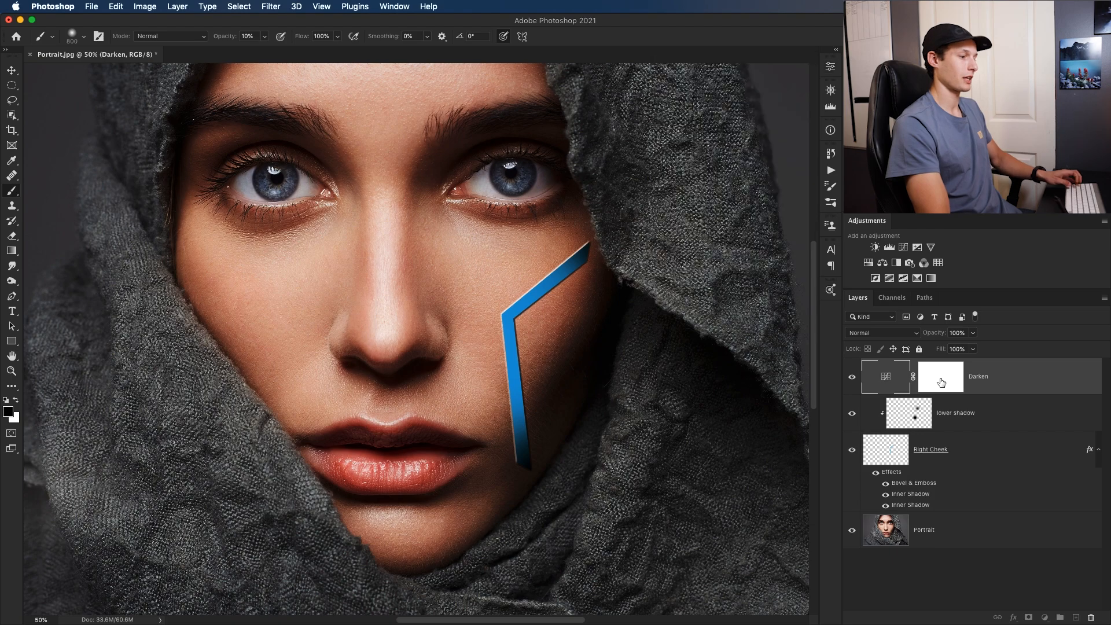
{"action": "key", "text": "super+i"}
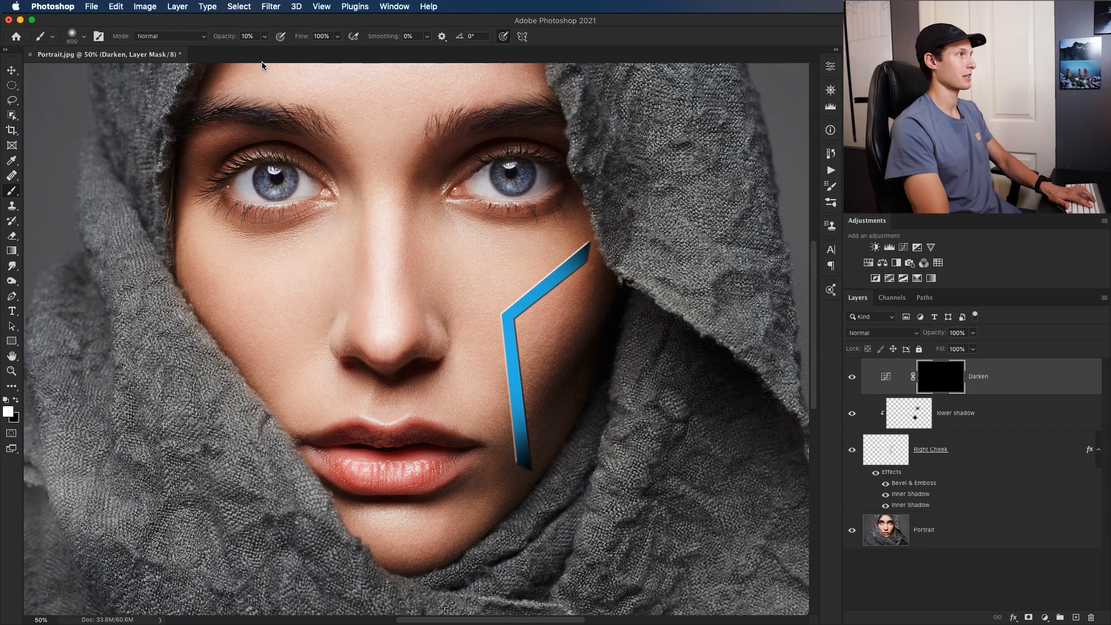
Step: Paint white on the Darken mask along the outer edge of the blue band's vertical segment with a 70 px brush at 100% opacity
{"action": "key", "text": "bracketright"}
{"action": "key", "text": "bracketright"}
{"action": "key", "text": "bracketleft"}
{"action": "key", "text": "bracketleft"}
{"action": "key", "text": "bracketleft"}
{"action": "key", "text": "bracketleft"}
{"action": "key", "text": "bracketleft"}
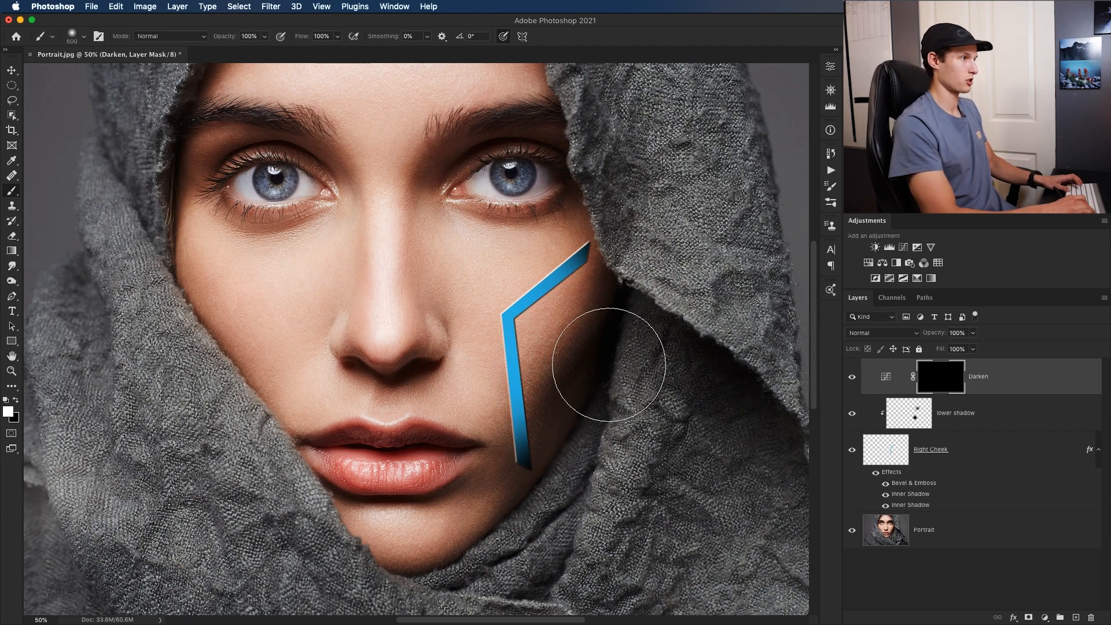
{"action": "key", "text": "super+equal"}
{"action": "key", "text": "super+equal"}
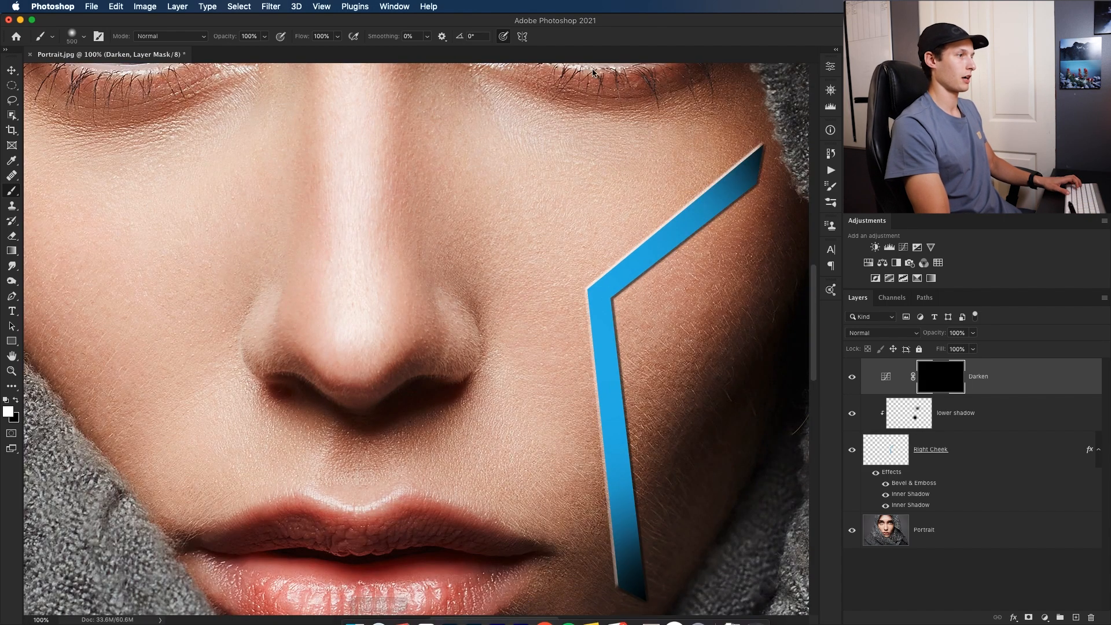
{"action": "left_click_drag", "start_coordinate": [566, 389], "coordinate": [405, 344]}
{"action": "key", "text": "bracketleft"}
{"action": "key", "text": "bracketleft"}
{"action": "key", "text": "bracketleft"}
{"action": "key", "text": "bracketleft"}
{"action": "key", "text": "bracketleft"}
{"action": "key", "text": "bracketleft"}
{"action": "key", "text": "bracketleft"}
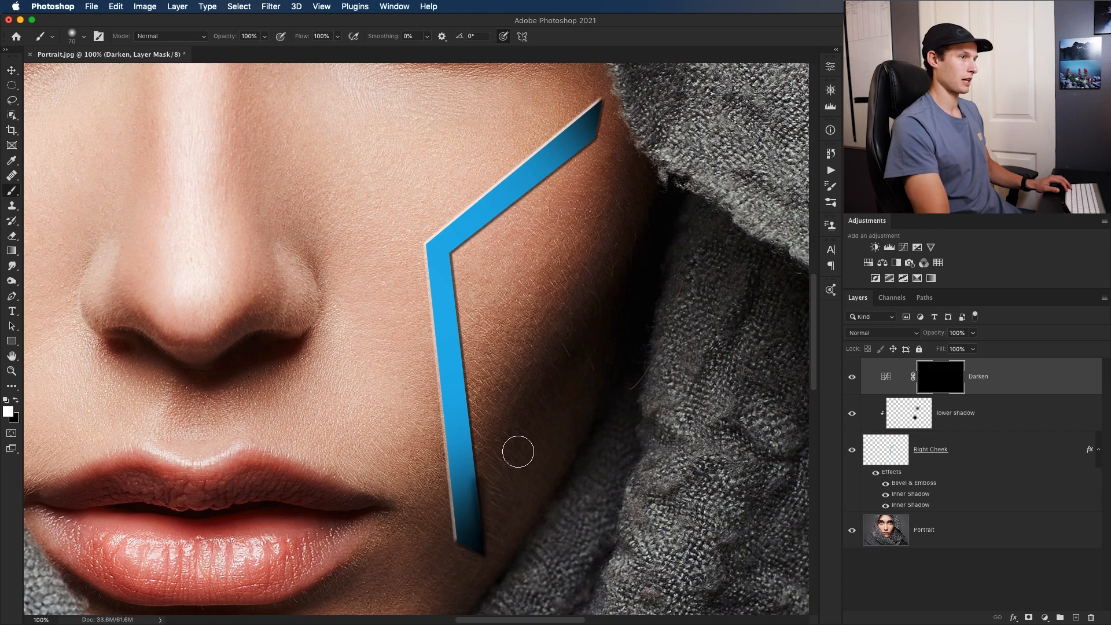
{"action": "left_click_drag", "start_coordinate": [474, 485], "coordinate": [450, 250]}
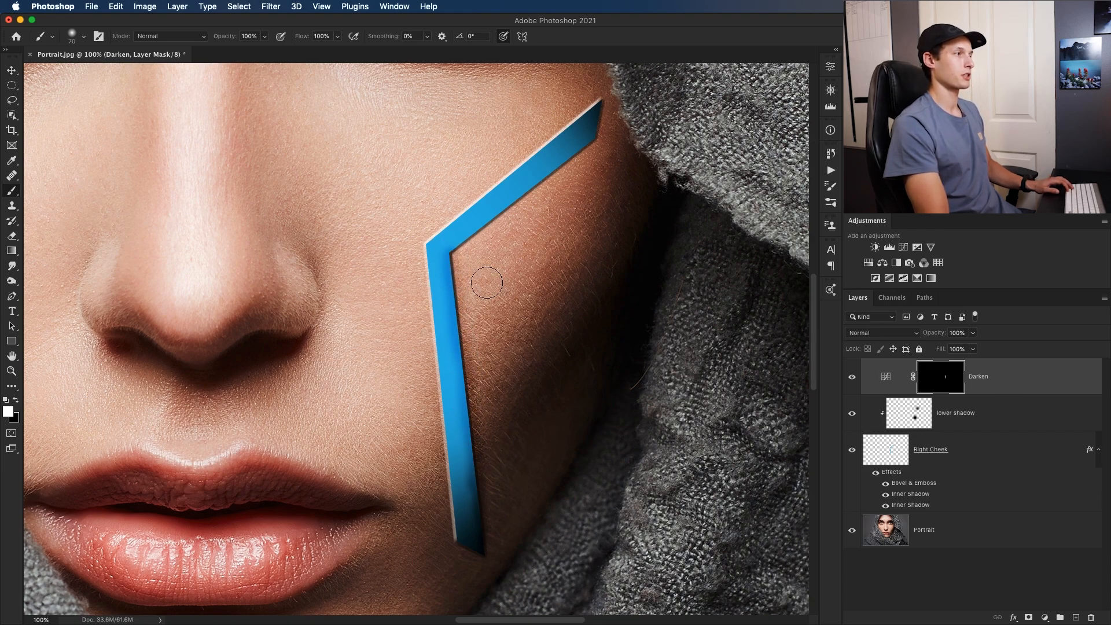
Step: Move the Darken layer below Right Cheek and paint its mask along the underside of the band's upper diagonal segment
{"action": "left_click_drag", "start_coordinate": [1010, 374], "coordinate": [1010, 513]}
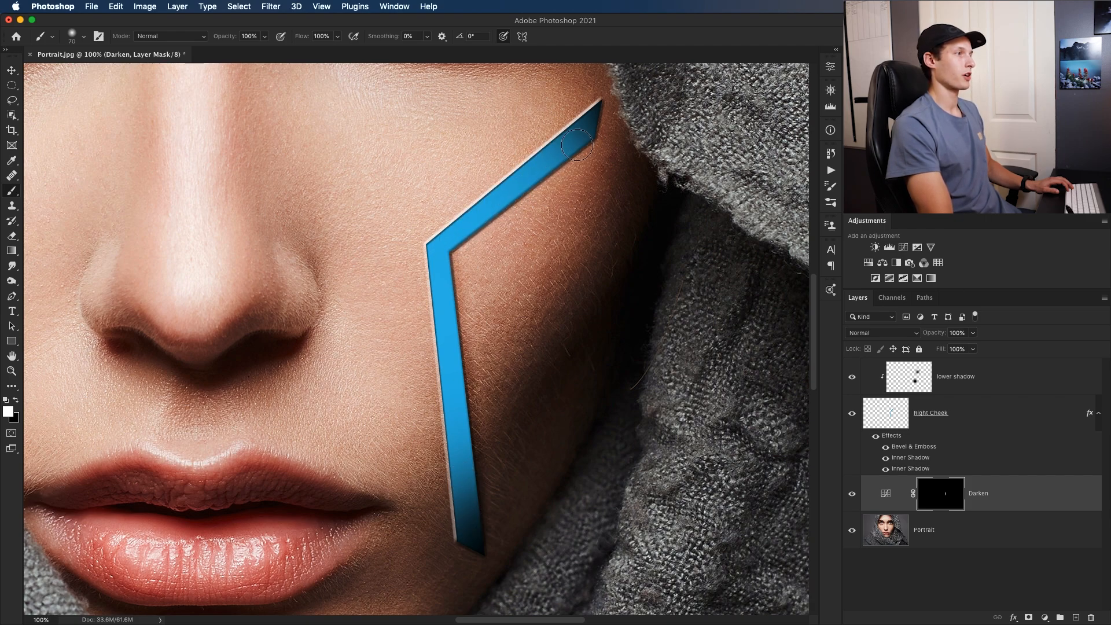
{"action": "left_click_drag", "start_coordinate": [585, 139], "coordinate": [528, 187]}
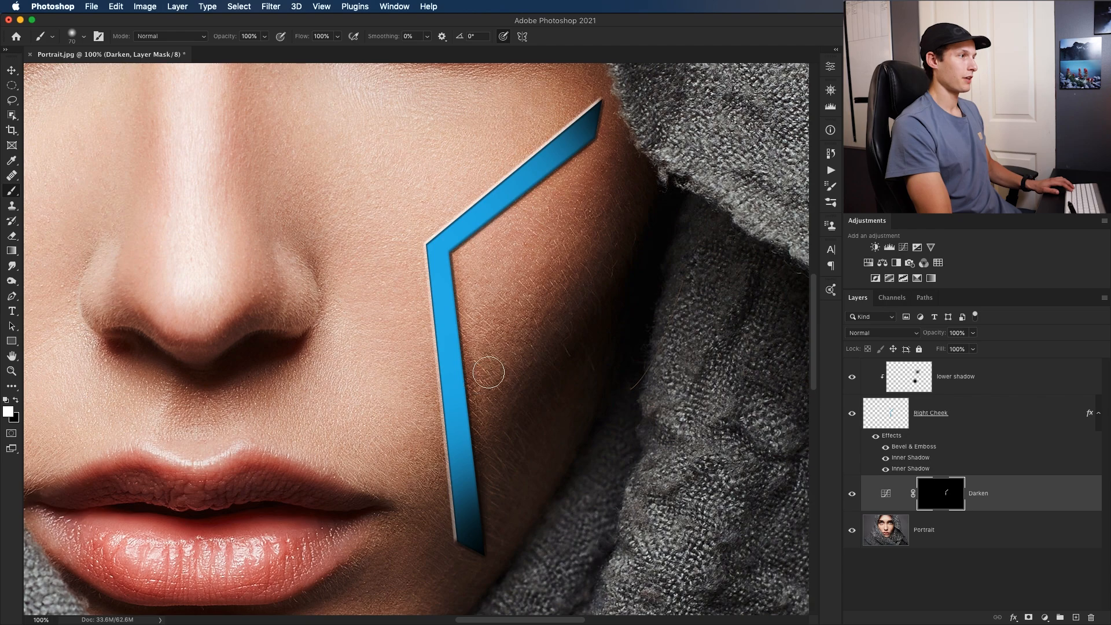
{"action": "key", "text": "x"}
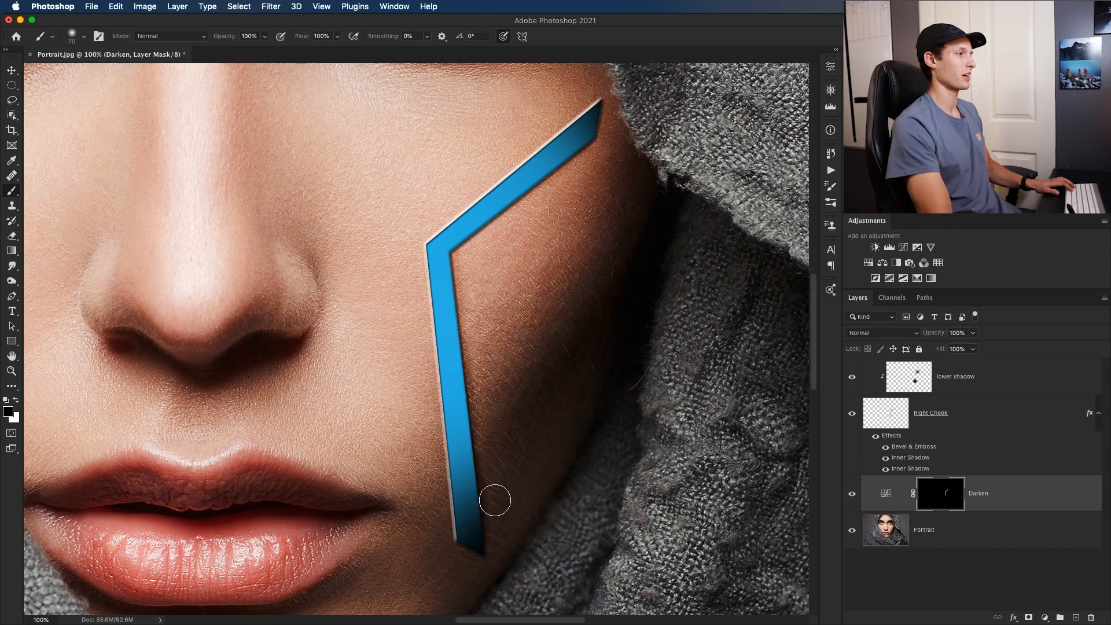
{"action": "key", "text": "x"}
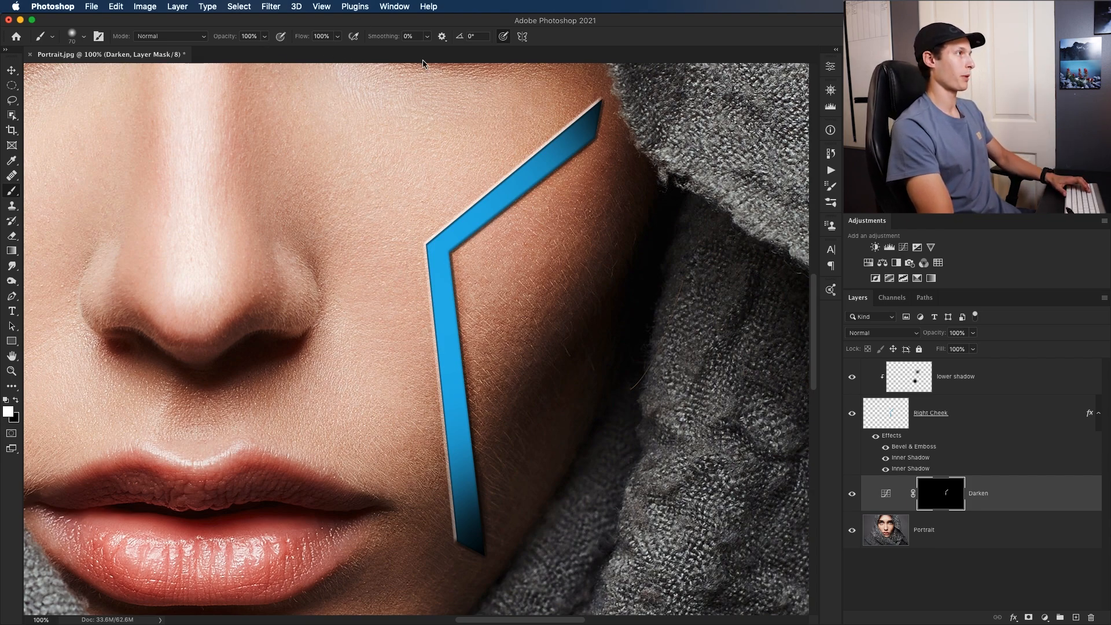
Step: Extend the darkening on the skin beside the band with a 100 px brush at 40% opacity, and compare it with Darken hidden
{"action": "key", "text": "4"}
{"action": "key", "text": "bracketright"}
{"action": "key", "text": "bracketright"}
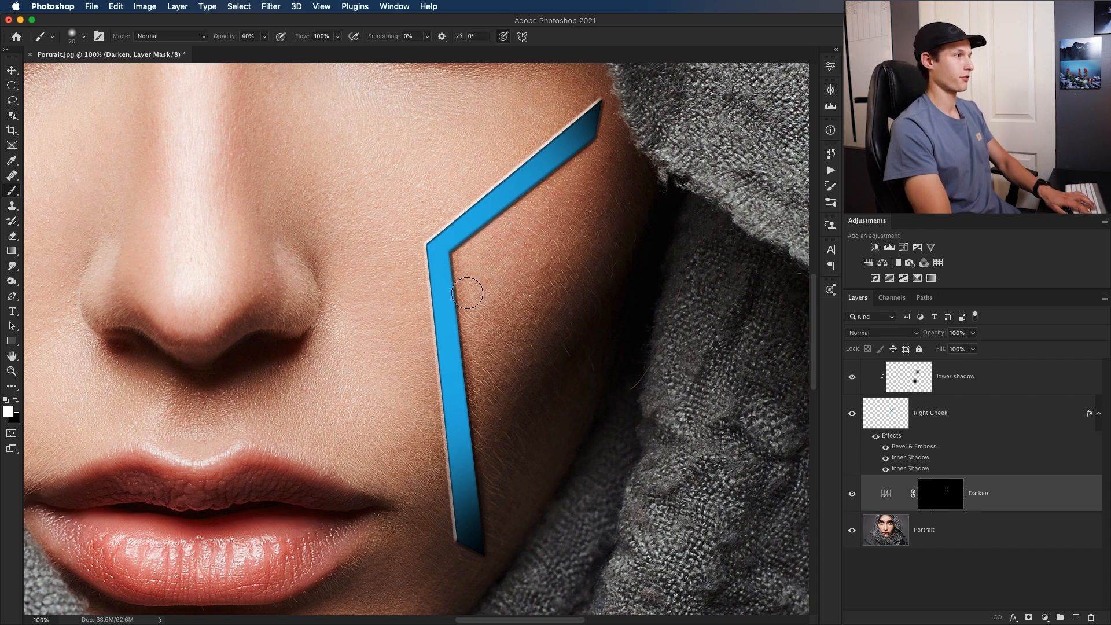
{"action": "key", "text": "bracketright"}
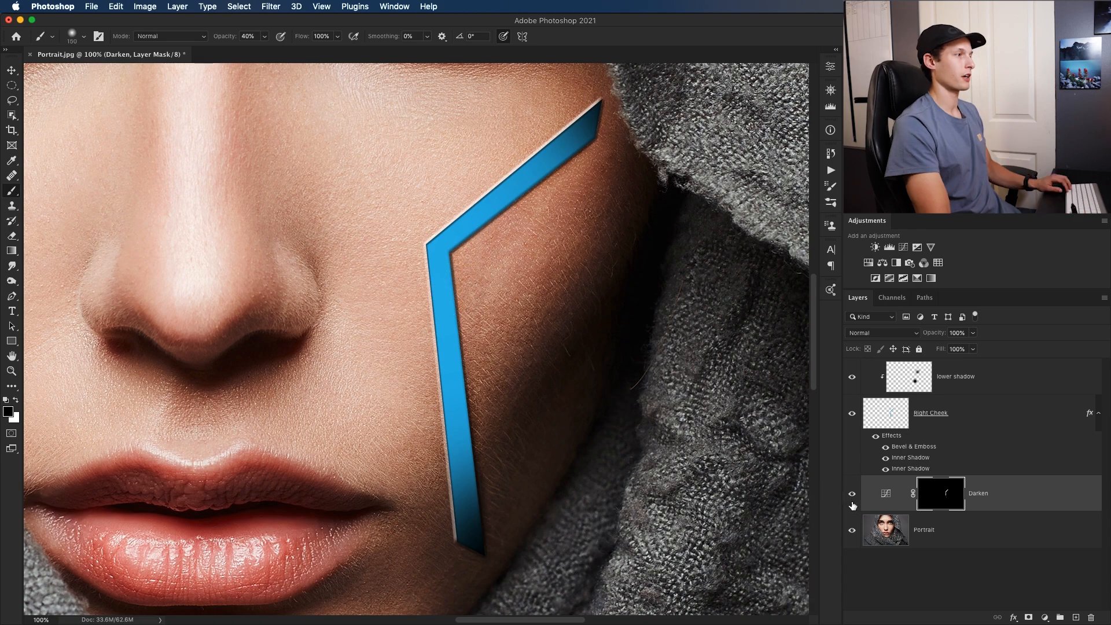
{"action": "left_click", "coordinate": [851, 496]}
{"action": "left_click", "coordinate": [852, 495]}
{"action": "left_click", "coordinate": [851, 495]}
{"action": "left_click", "coordinate": [851, 495]}
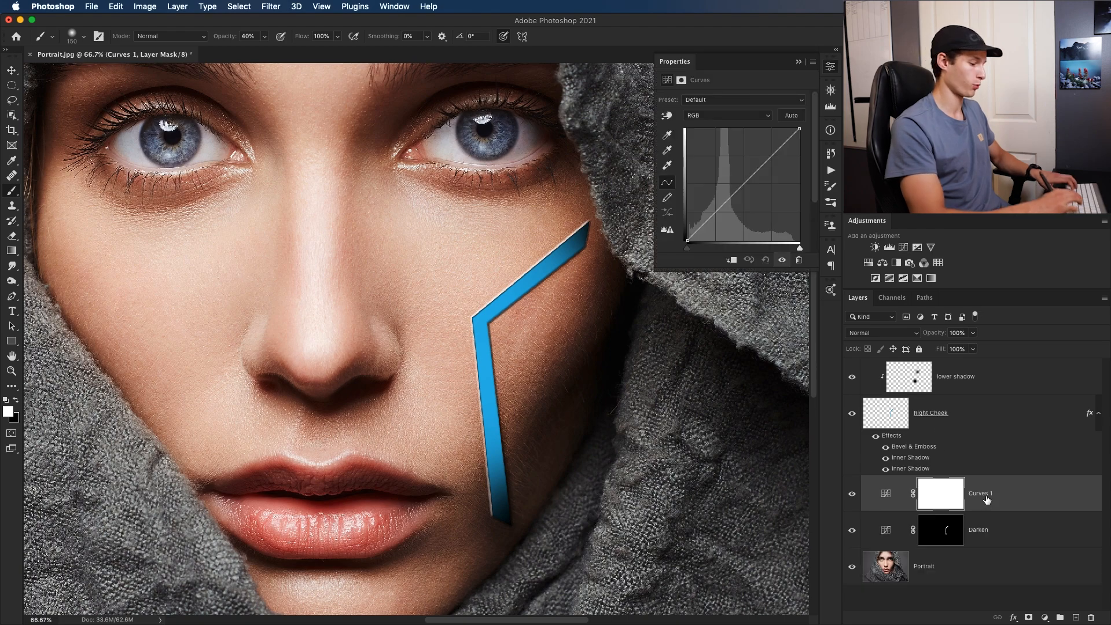
Step: Raise the midpoint of the upper Curves layer, named "Brighten", and invert its layer mask to black
{"action": "left_click", "coordinate": [886, 493]}
{"action": "double_click", "coordinate": [886, 494]}
{"action": "left_click_drag", "start_coordinate": [741, 182], "coordinate": [741, 171]}
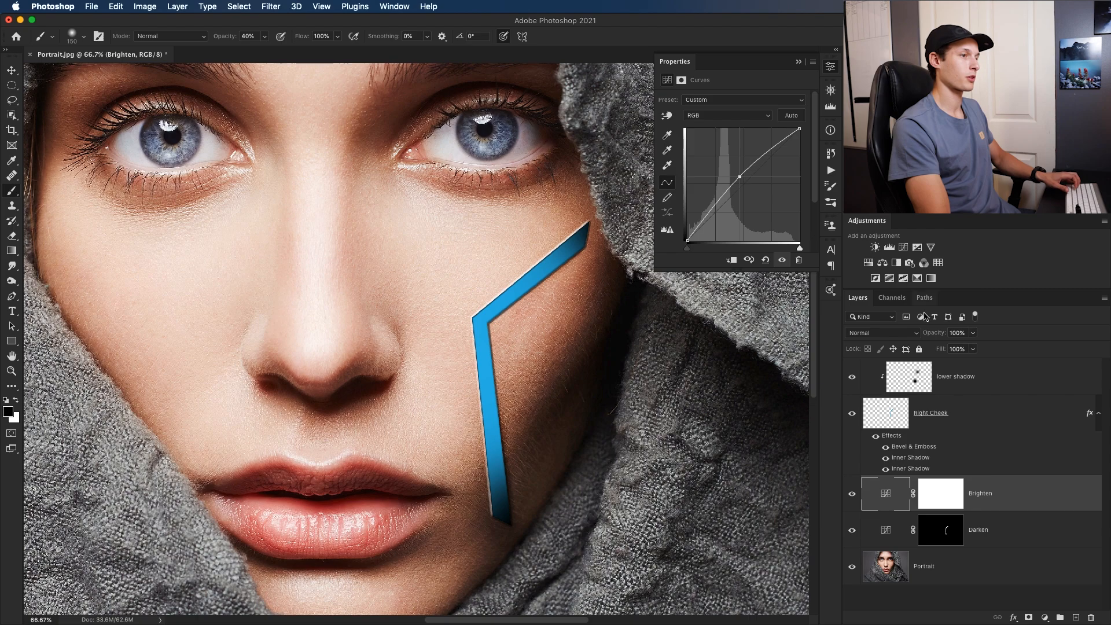
{"action": "left_click", "coordinate": [941, 495]}
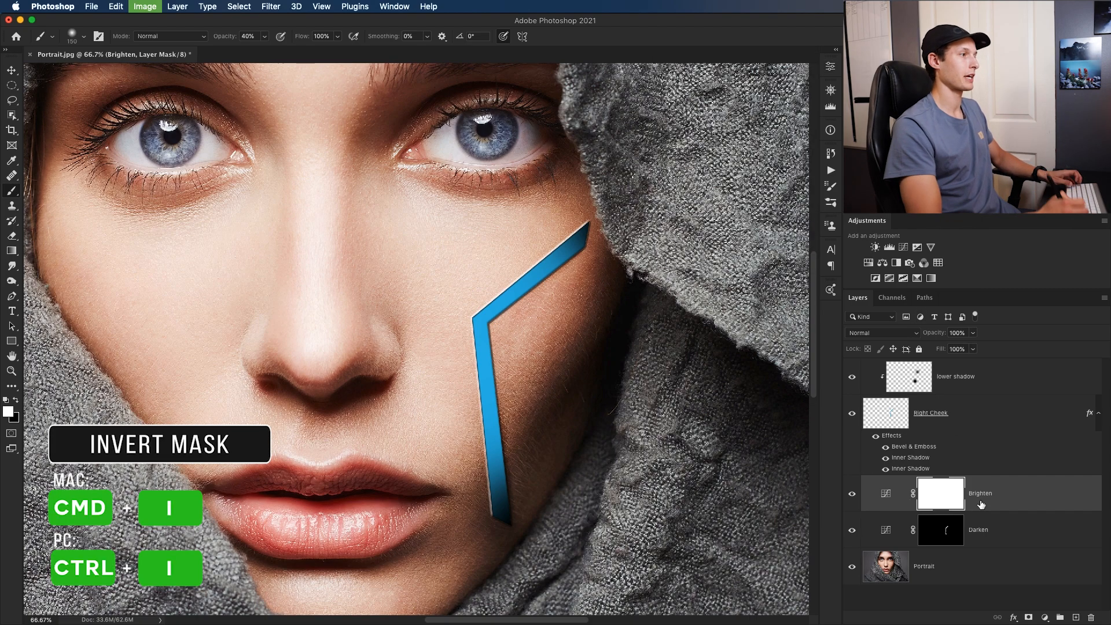
{"action": "key", "text": "super+i"}
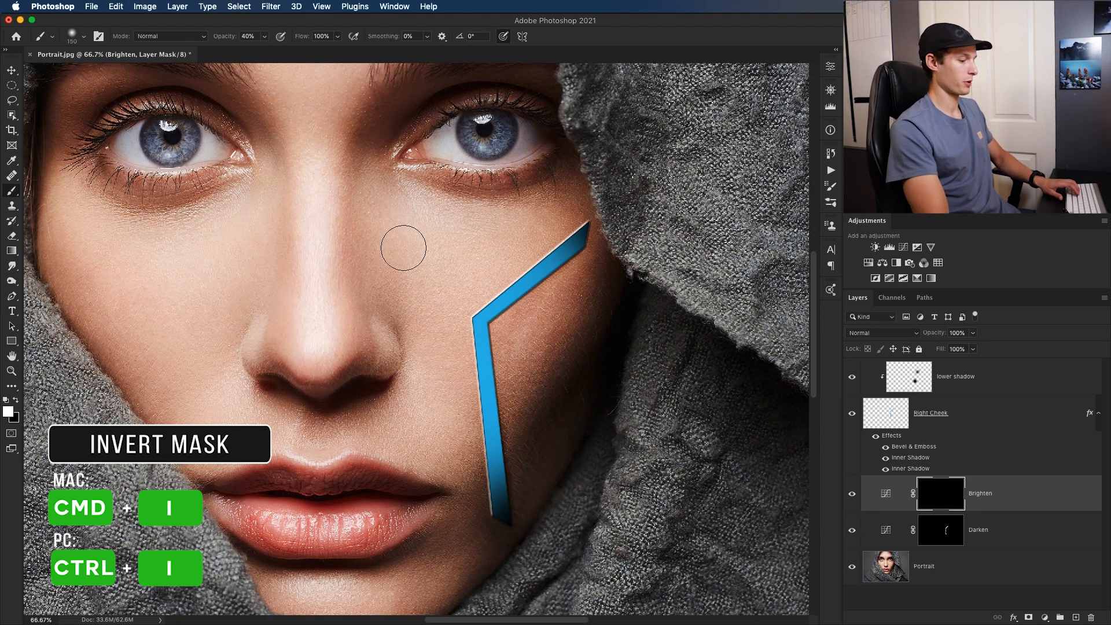
Step: Paint white on the Brighten mask along the band's nose-side edge with a soft brush at 40% opacity, and check the Darken layer's effect
{"action": "key", "text": "]"}
{"action": "key", "text": "]"}
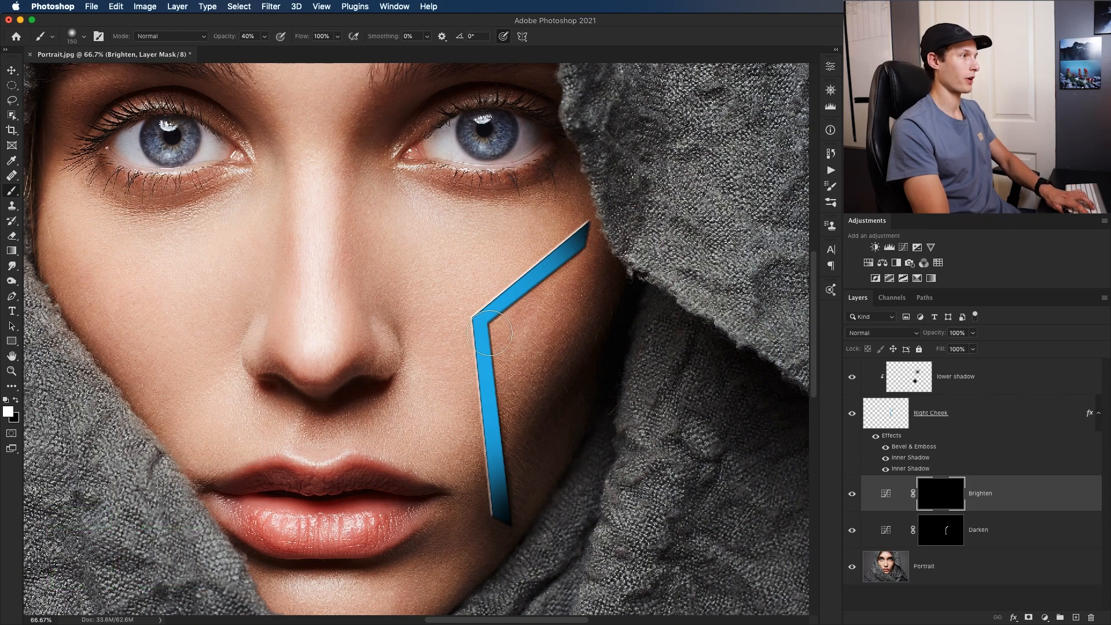
{"action": "key", "text": "bracketleft"}
{"action": "key", "text": "bracketleft"}
{"action": "key", "text": "bracketleft"}
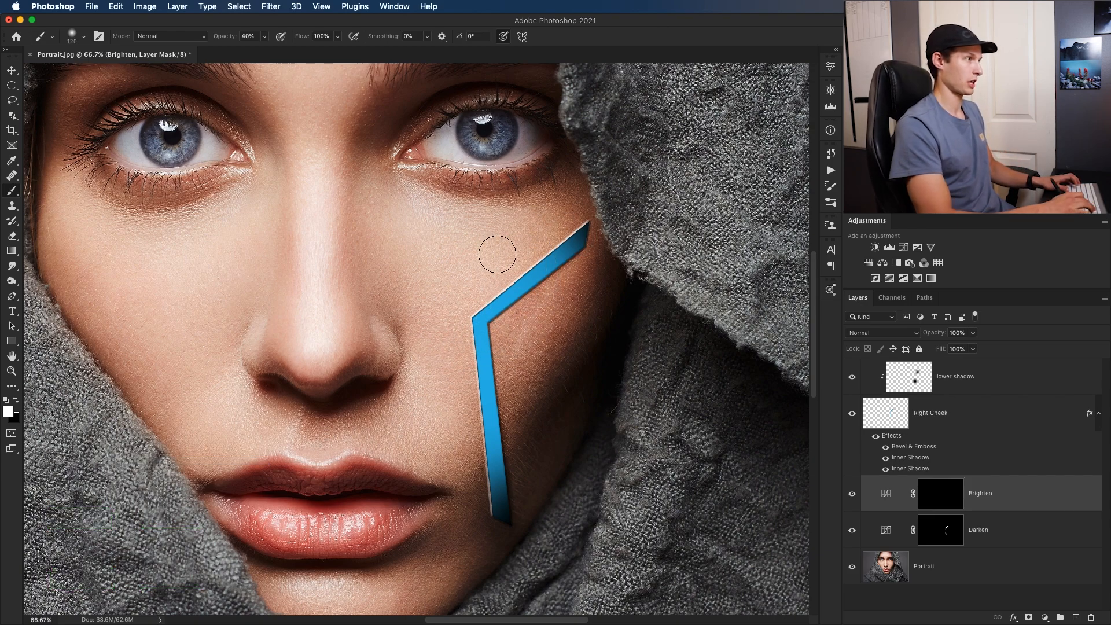
{"action": "key", "text": "super+1"}
{"action": "left_click_drag", "start_coordinate": [565, 426], "coordinate": [470, 519]}
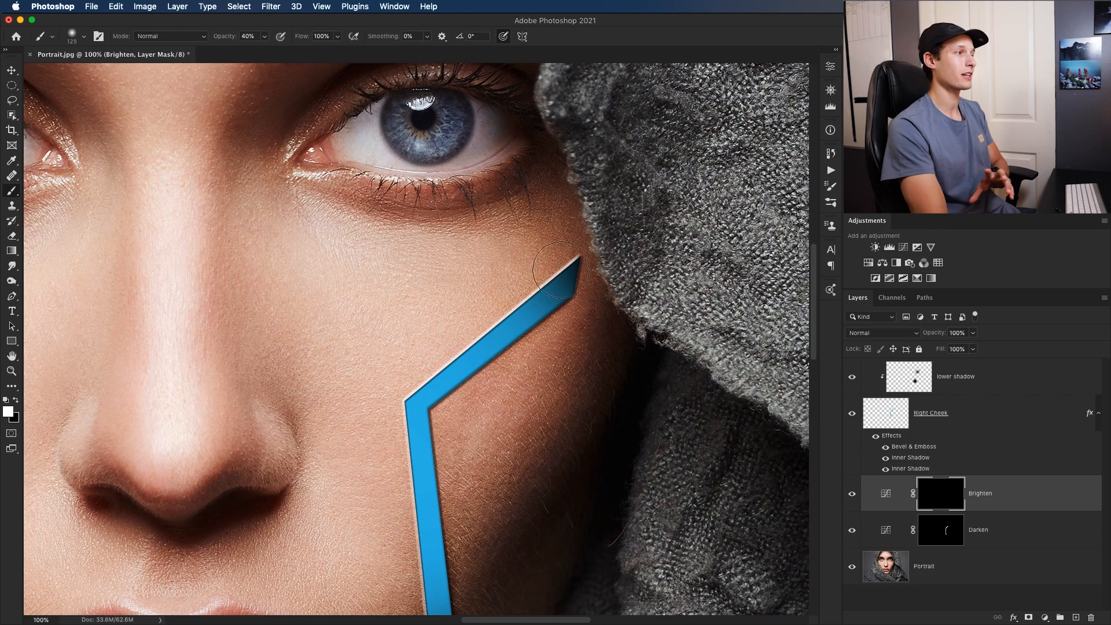
{"action": "key", "text": "bracketleft"}
{"action": "key", "text": "bracketleft"}
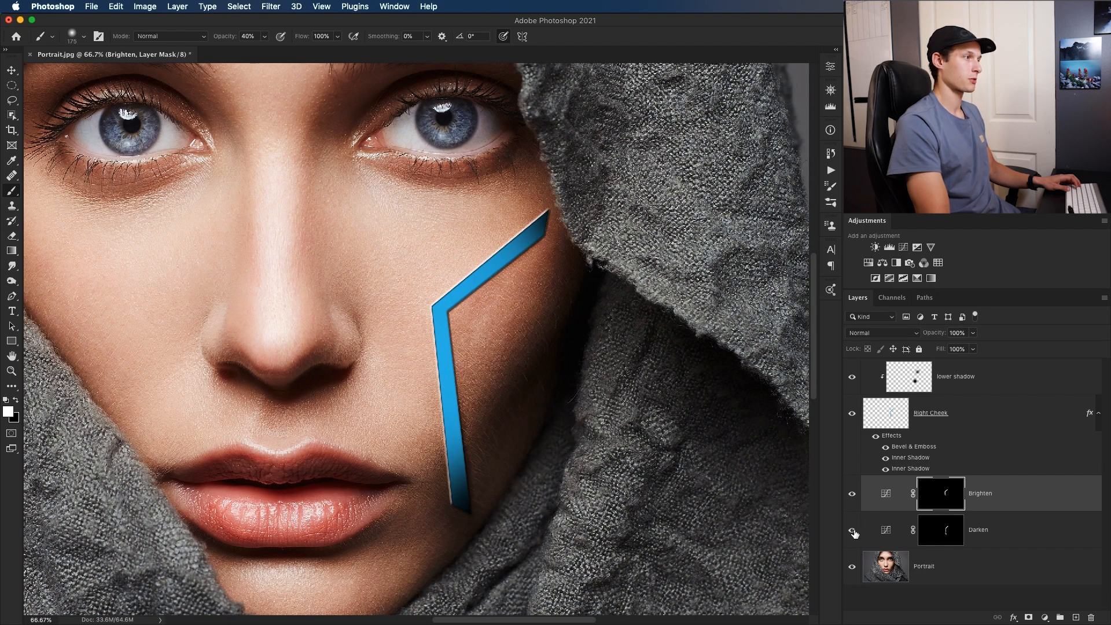
{"action": "mouse_move", "coordinate": [854, 532]}
{"action": "left_mouse_down"}
{"action": "mouse_move", "coordinate": [857, 510]}
{"action": "mouse_move", "coordinate": [852, 530]}
{"action": "left_mouse_up"}
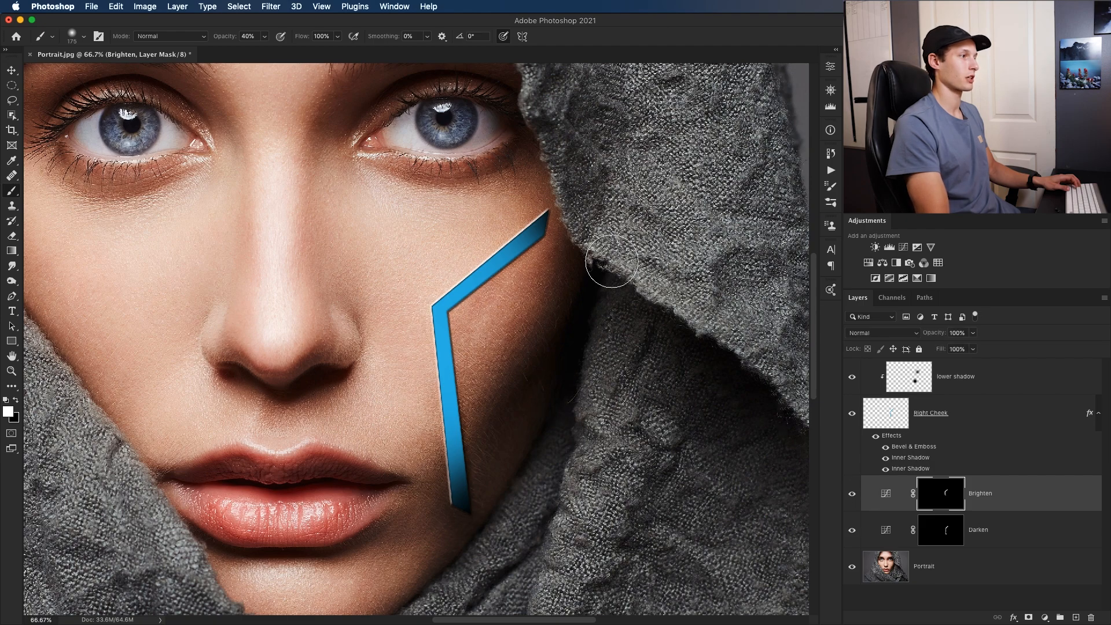
{"action": "key", "text": "super+minus"}
{"action": "key", "text": "super+minus"}
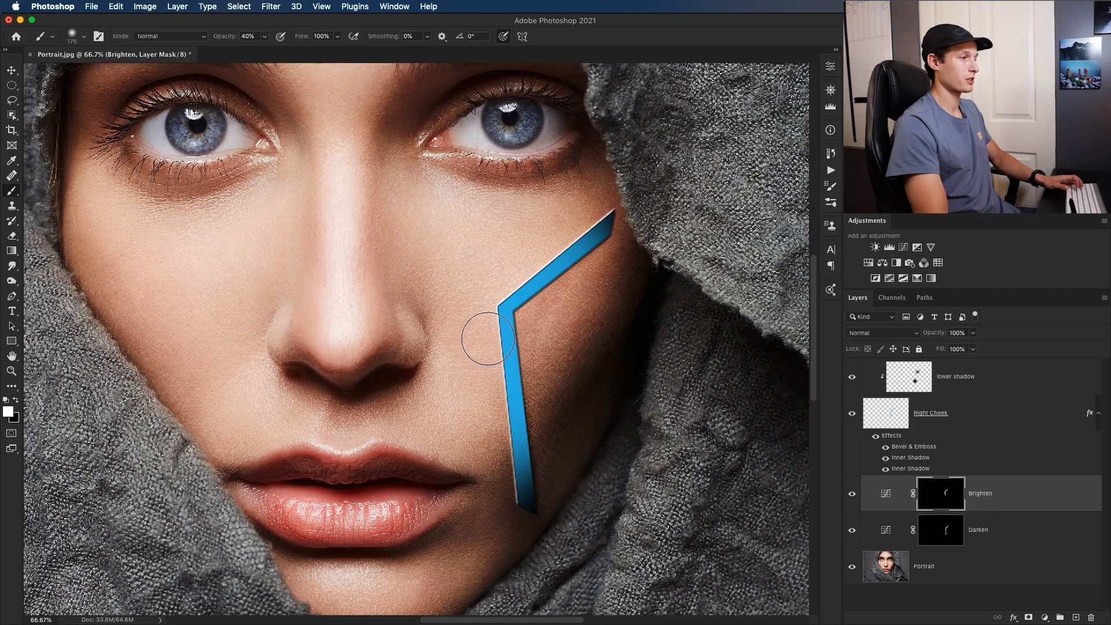
Step: Place MetalTexture.jpg from the Robot Portrait folder in Finder into the portrait document, directly above the Brighten layer
{"action": "left_click", "coordinate": [338, 622]}
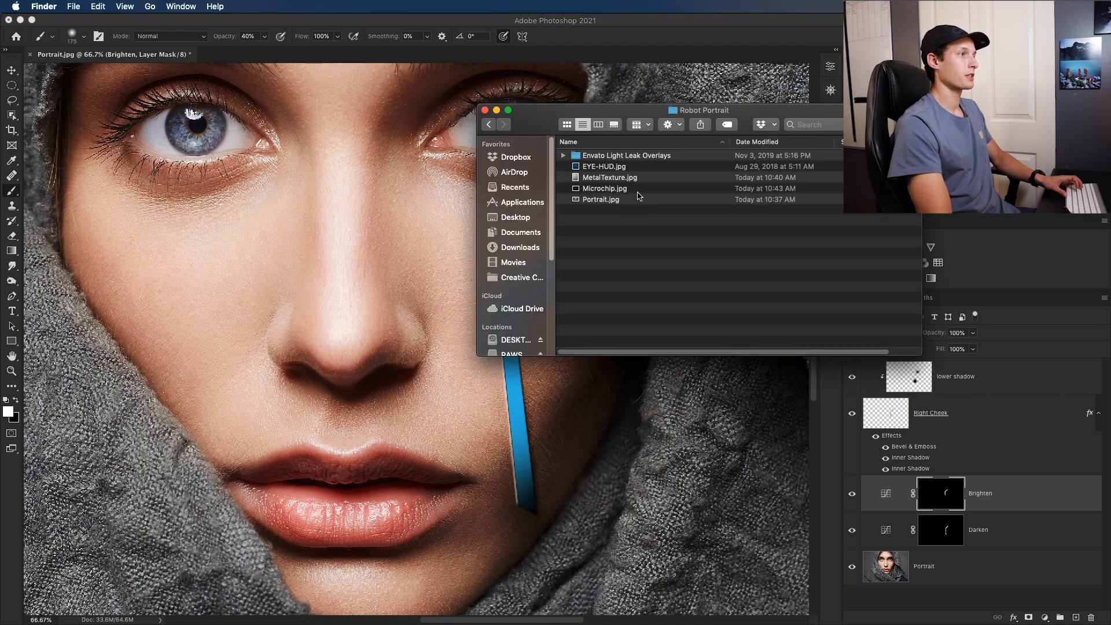
{"action": "left_click", "coordinate": [615, 179]}
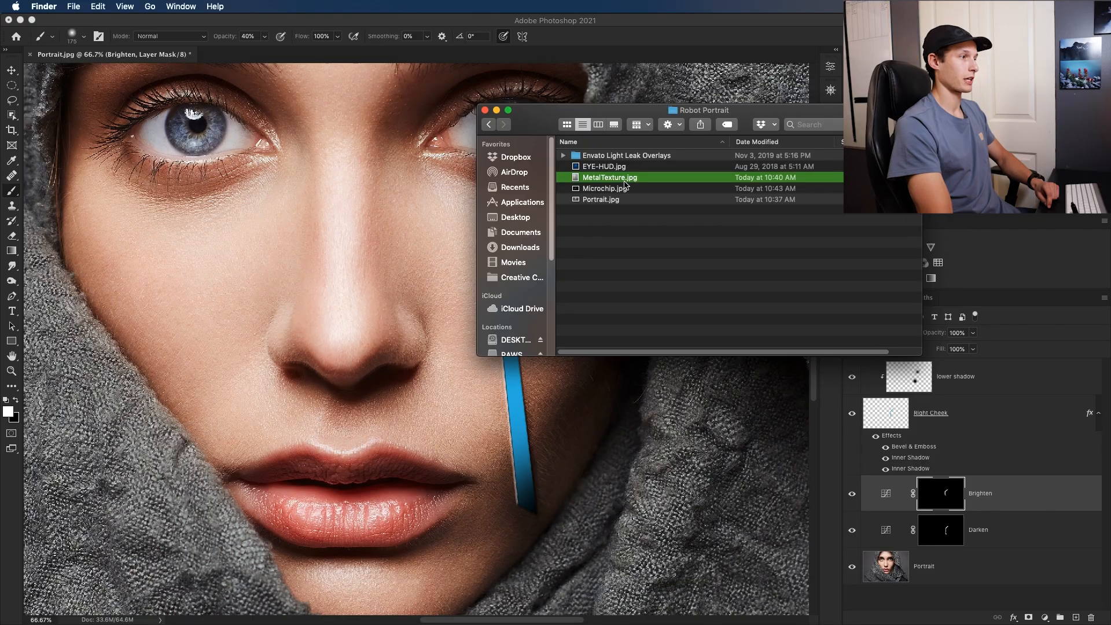
{"action": "left_click_drag", "start_coordinate": [602, 177], "coordinate": [545, 451]}
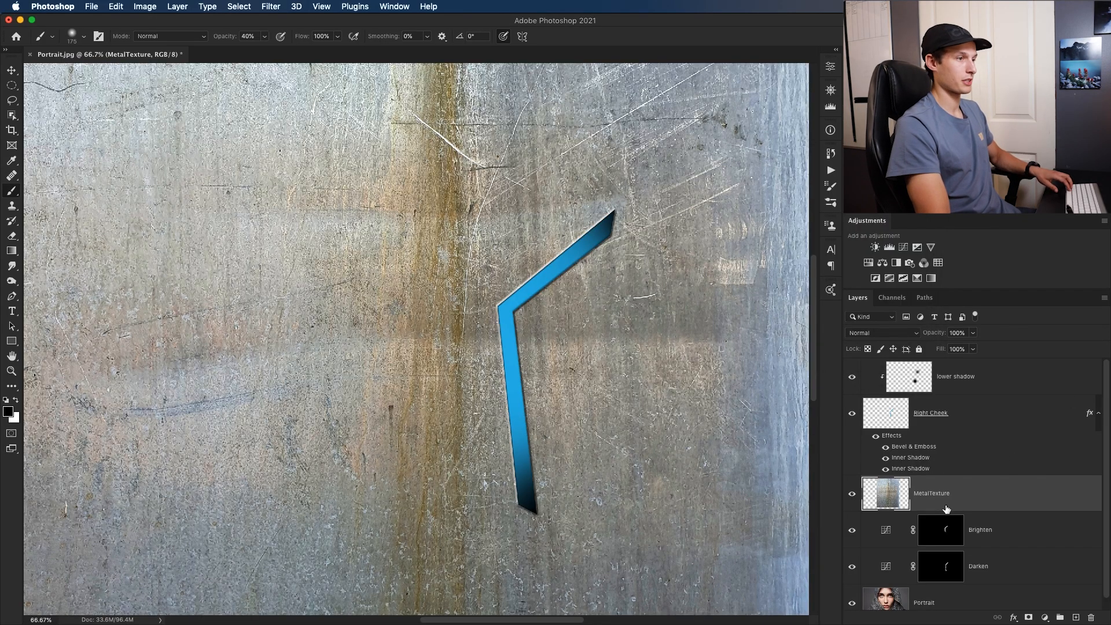
Step: Clip the MetalTexture layer to Right Cheek beneath lower shadow and set its blend mode to Luminosity
{"action": "key", "text": "super+minus"}
{"action": "key", "text": "super+minus"}
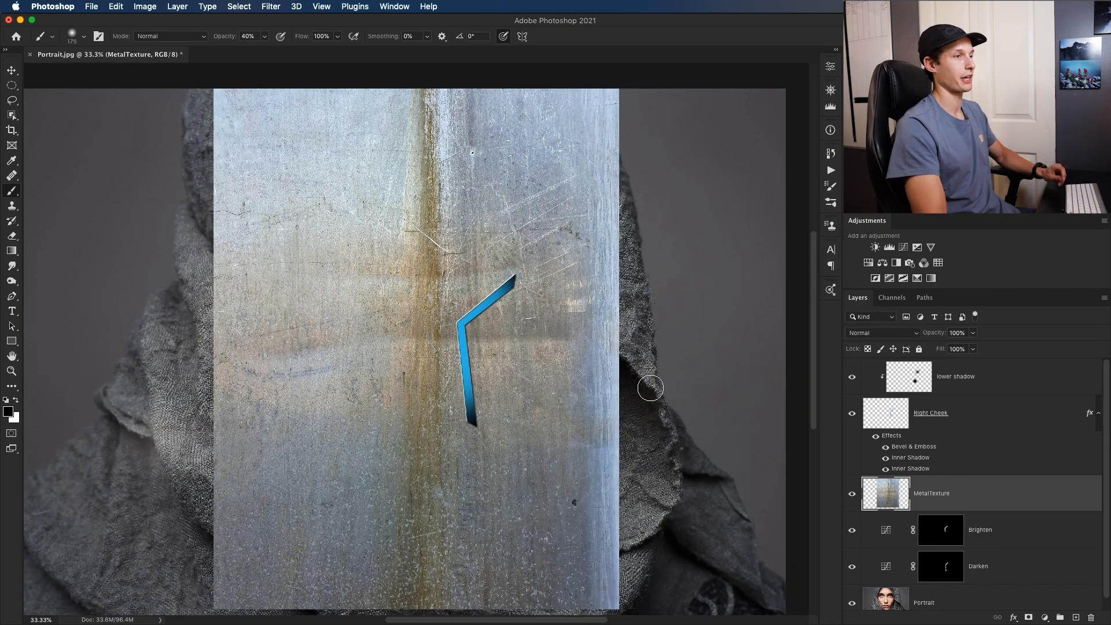
{"action": "left_click_drag", "start_coordinate": [976, 504], "coordinate": [970, 397]}
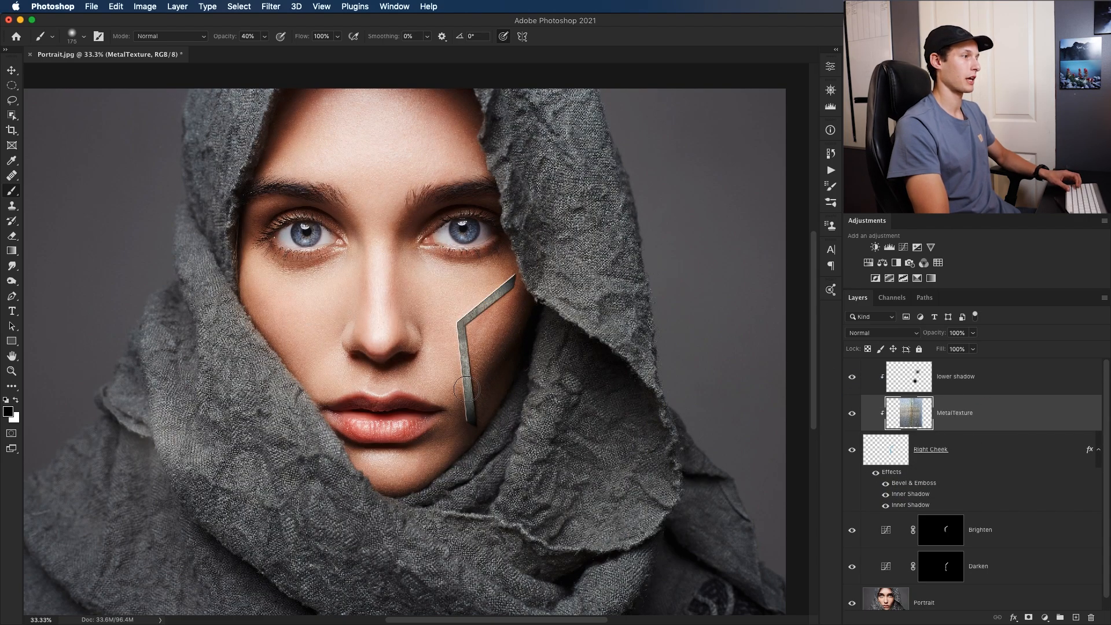
{"action": "key", "text": "super+equal"}
{"action": "key", "text": "super+equal"}
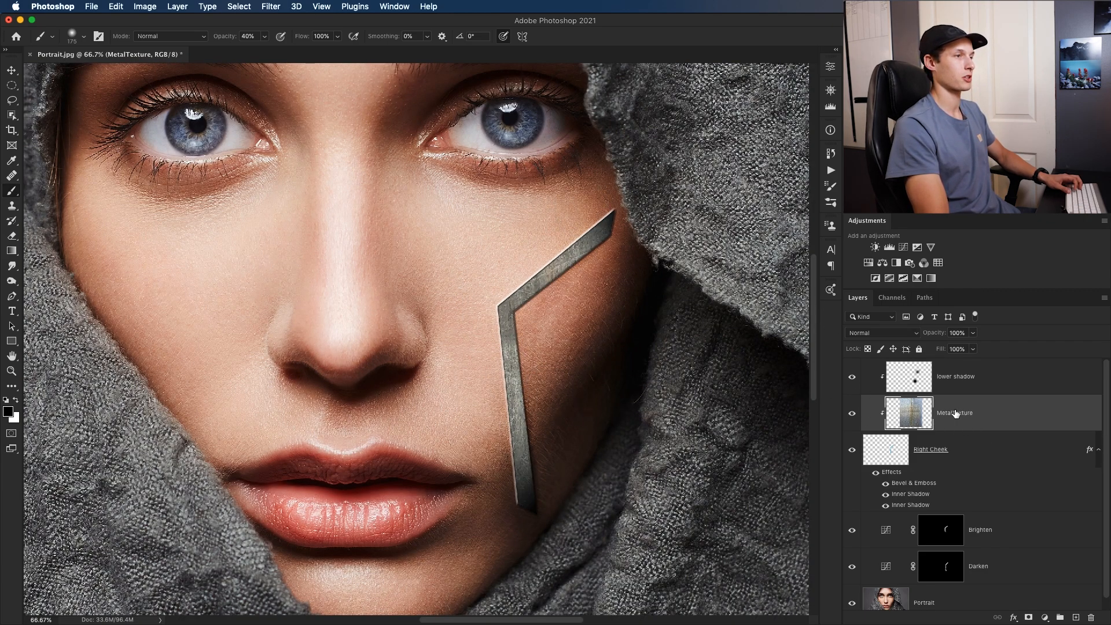
{"action": "left_click", "coordinate": [880, 332]}
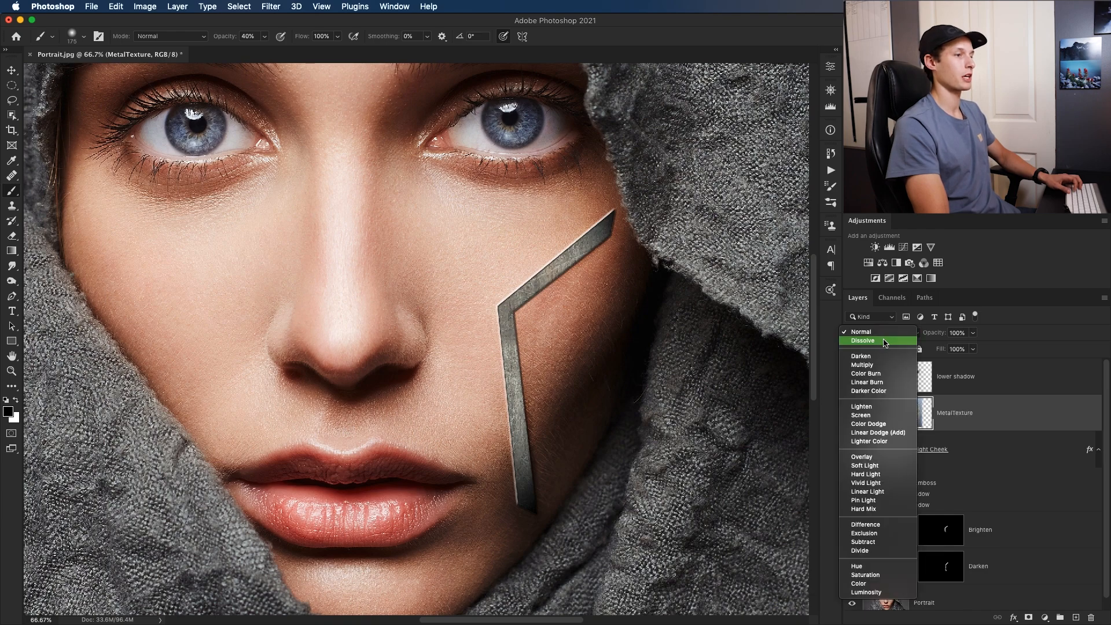
{"action": "left_click", "coordinate": [866, 591]}
Step: Scale the MetalTexture layer down from its upper-left corner, keeping the texture over the blue band
{"action": "key", "text": "super+minus"}
{"action": "key", "text": "super+minus"}
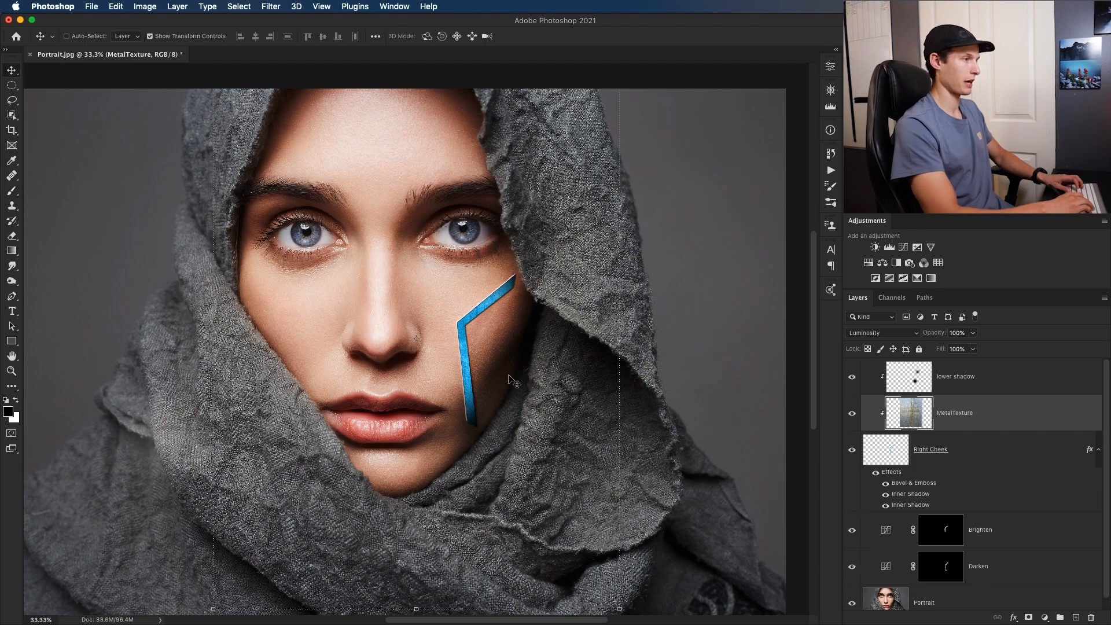
{"action": "key", "text": "v"}
{"action": "key", "text": "super+minus"}
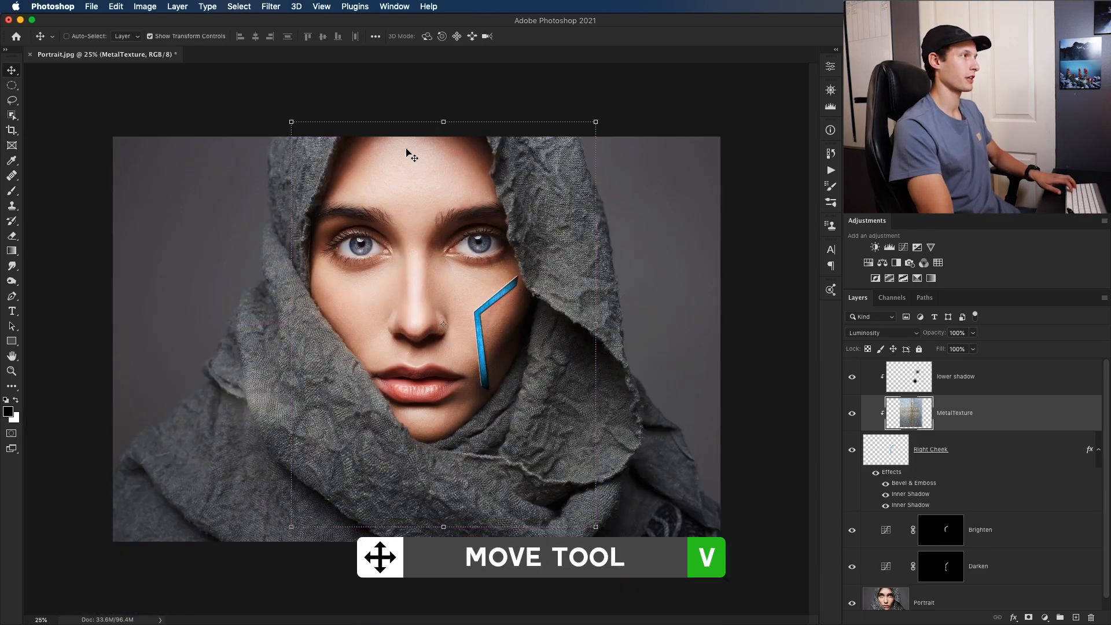
{"action": "left_click_drag", "start_coordinate": [296, 135], "coordinate": [415, 263]}
{"action": "key", "text": "super+plus"}
{"action": "key", "text": "b"}
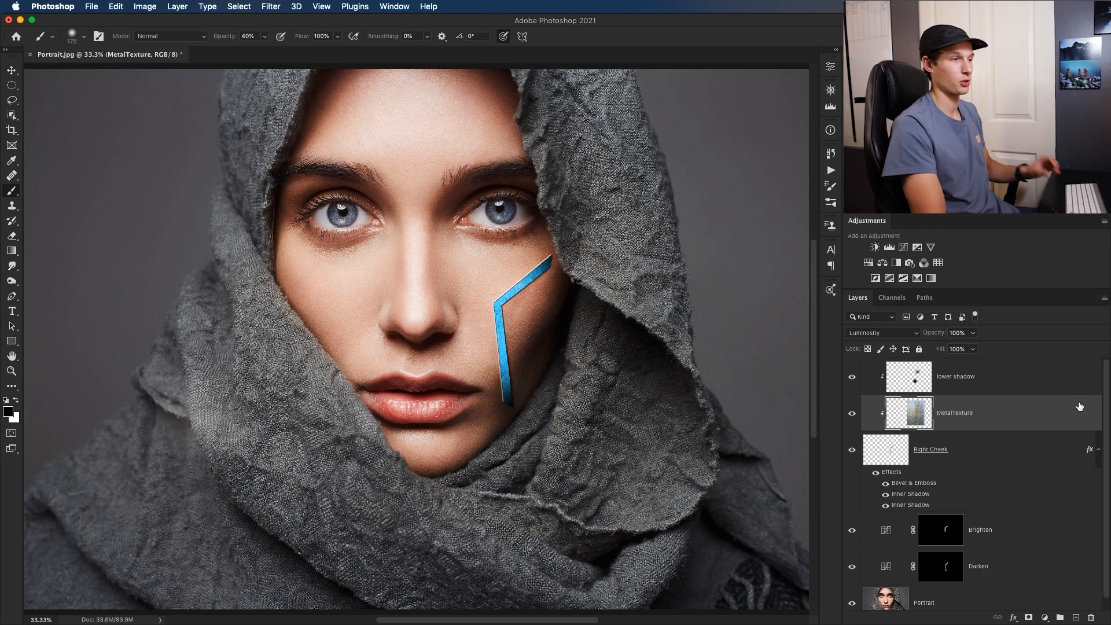
Step: Group all layers from lower shadow down to Darken, leaving the Portrait layer outside the group
{"action": "left_click", "coordinate": [993, 382]}
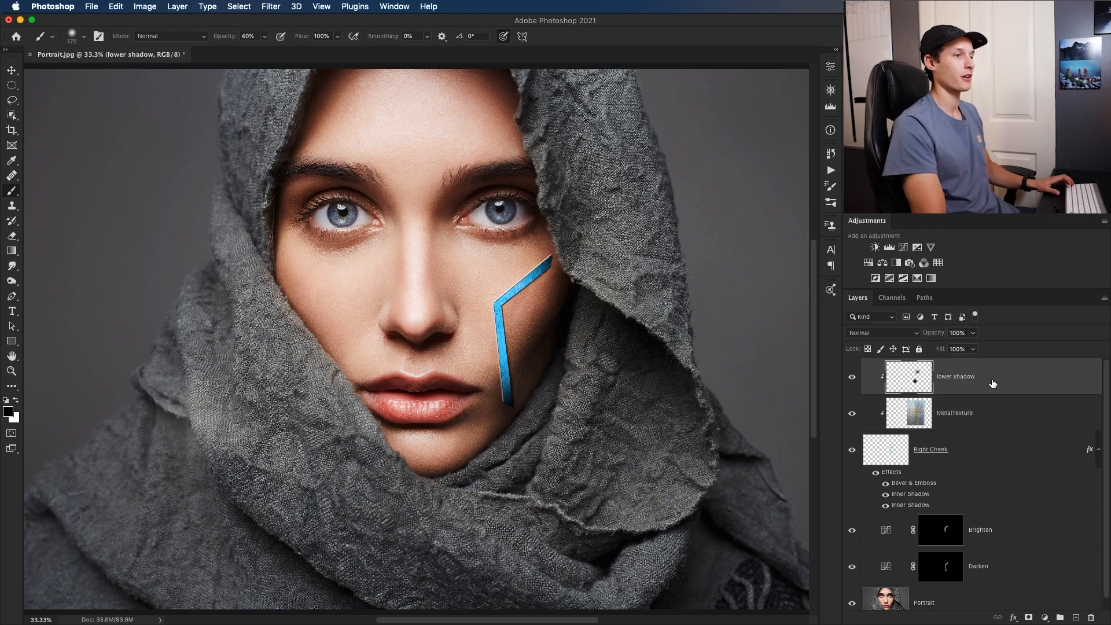
{"action": "left_click", "coordinate": [1006, 572], "text": "shift"}
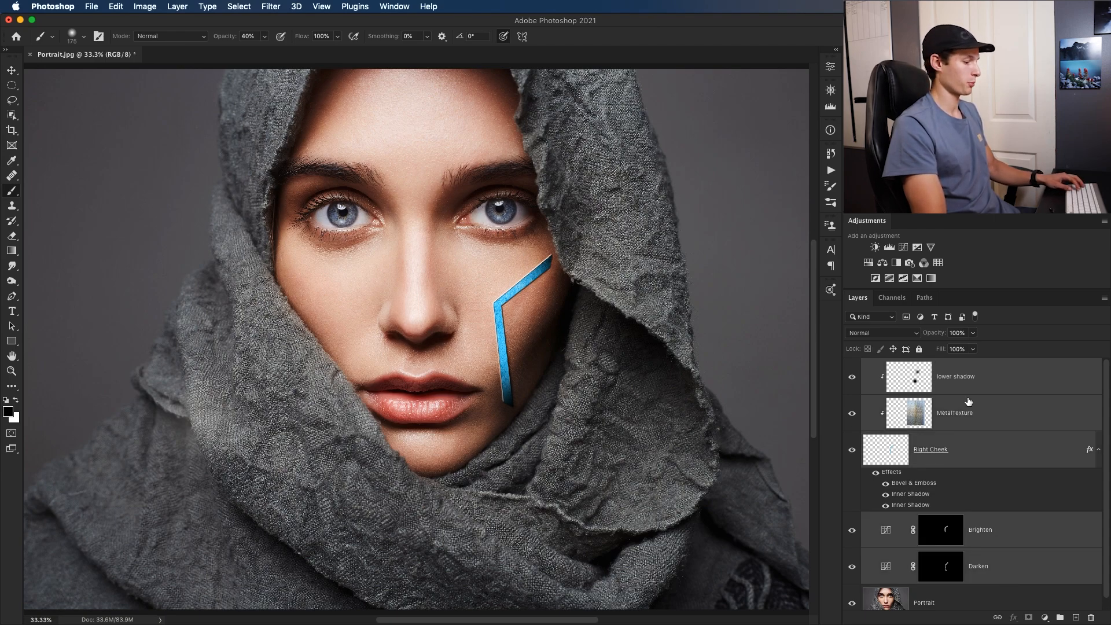
{"action": "key", "text": "super+g"}
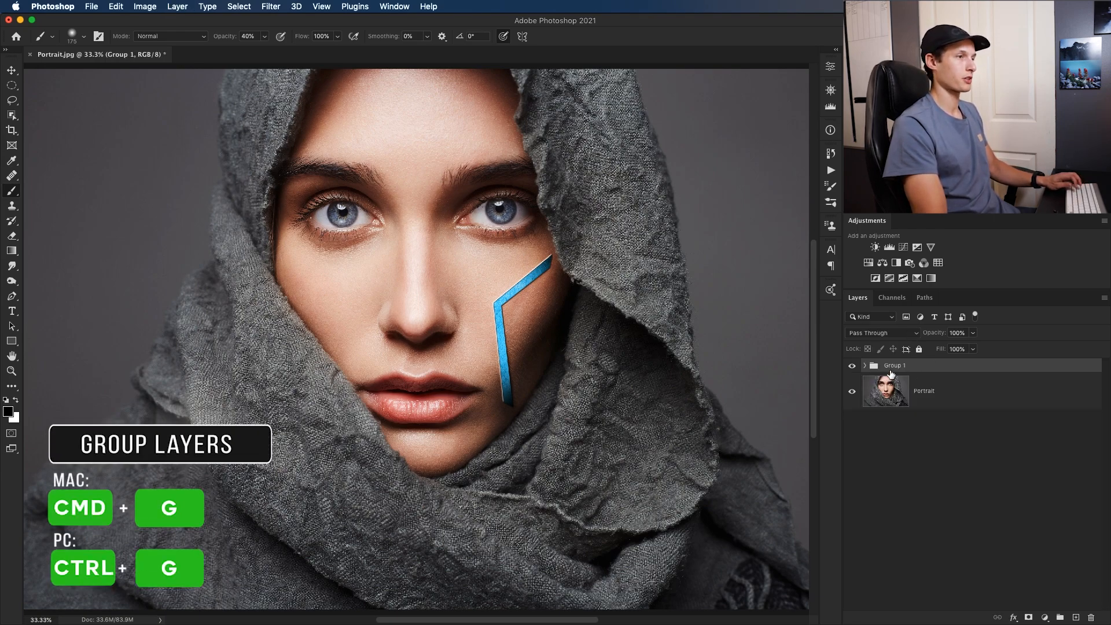
Step: Rename the new layer group "Right Cheek" and duplicate it
{"action": "double_click", "coordinate": [896, 367]}
{"action": "type", "text": "Right Cheek"}
{"action": "key", "text": "Return"}
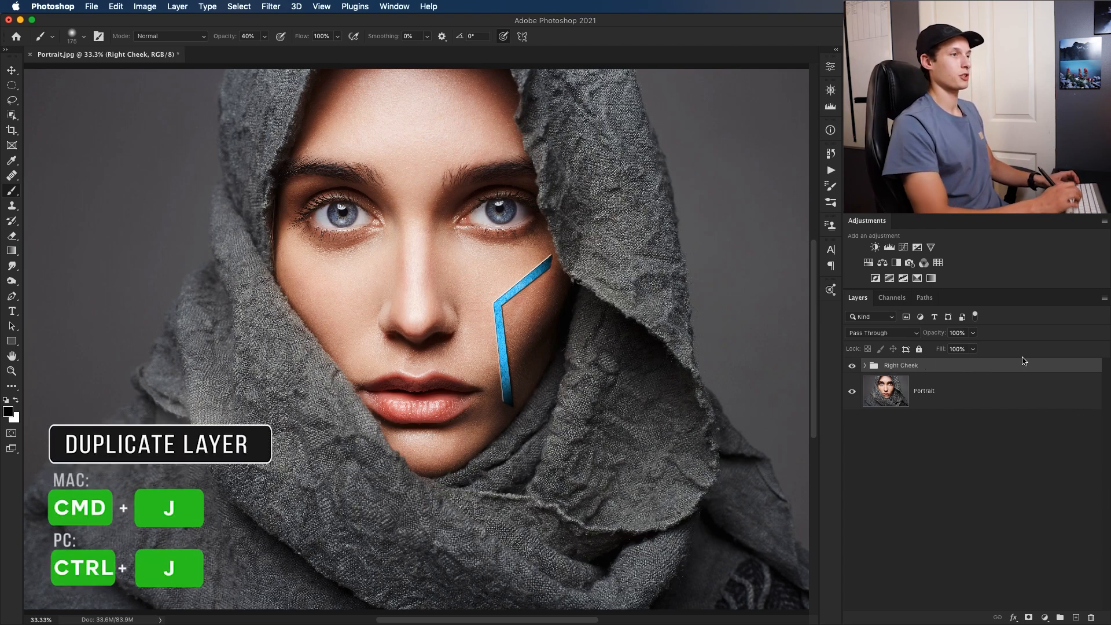
{"action": "key", "text": "super+j"}
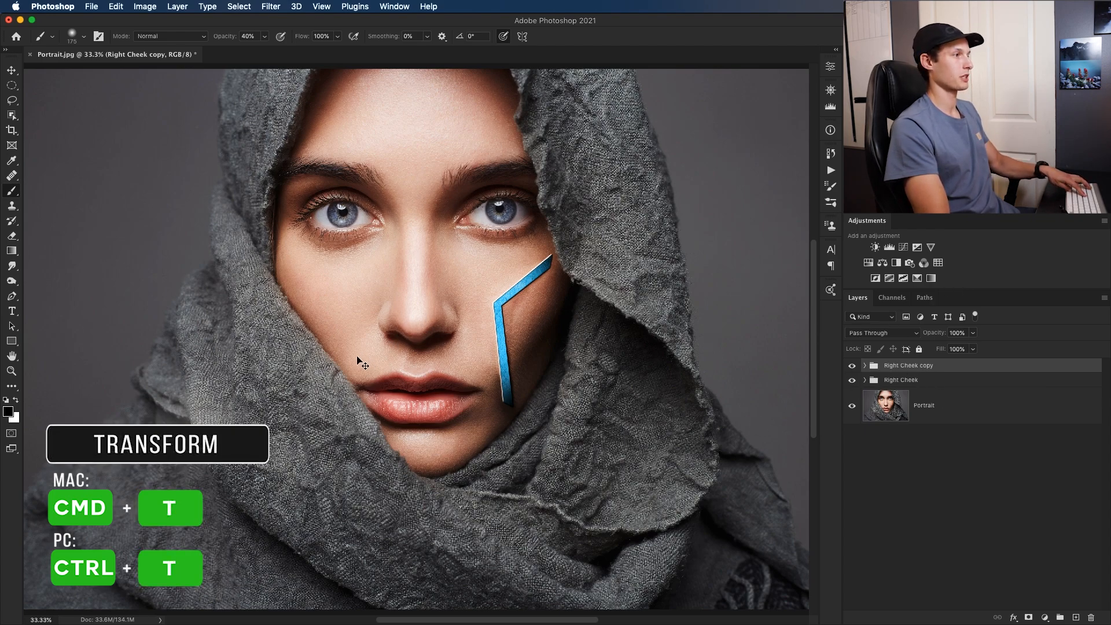
Step: Flip the duplicated Right Cheek group horizontally with Free Transform and move the band onto the opposite cheek
{"action": "key", "text": "super+t"}
{"action": "right_click", "coordinate": [497, 305]}
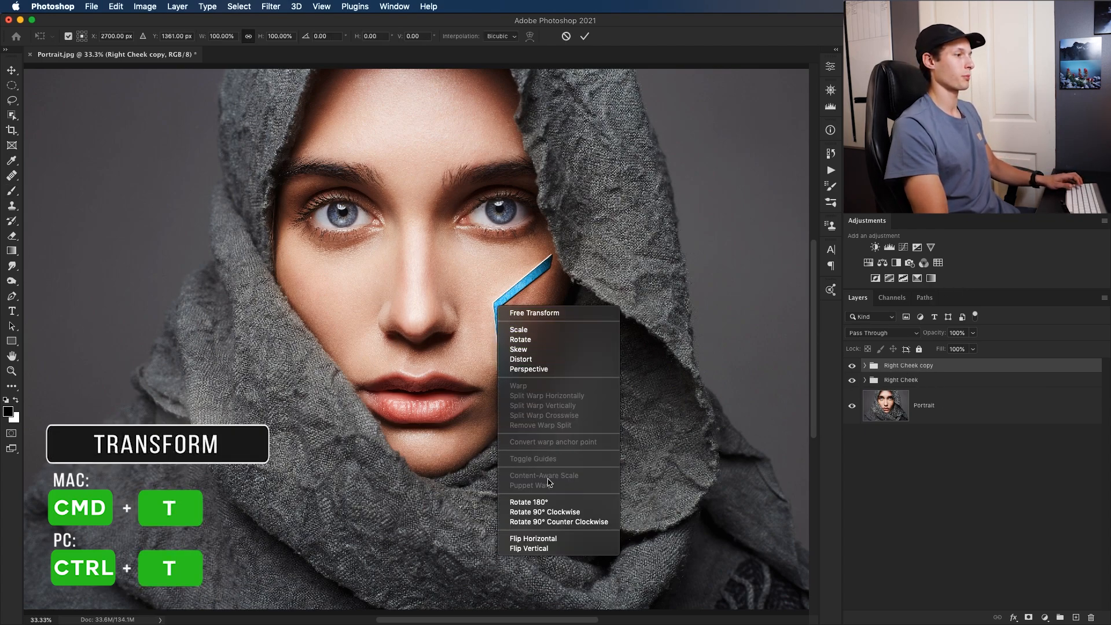
{"action": "left_click", "coordinate": [555, 539]}
{"action": "mouse_move", "coordinate": [616, 392]}
{"action": "left_mouse_down"}
{"action": "mouse_move", "coordinate": [454, 401]}
{"action": "mouse_move", "coordinate": [393, 386]}
{"action": "mouse_move", "coordinate": [387, 396]}
{"action": "left_mouse_up"}
{"action": "key", "text": "Return"}
{"action": "key", "text": "b"}
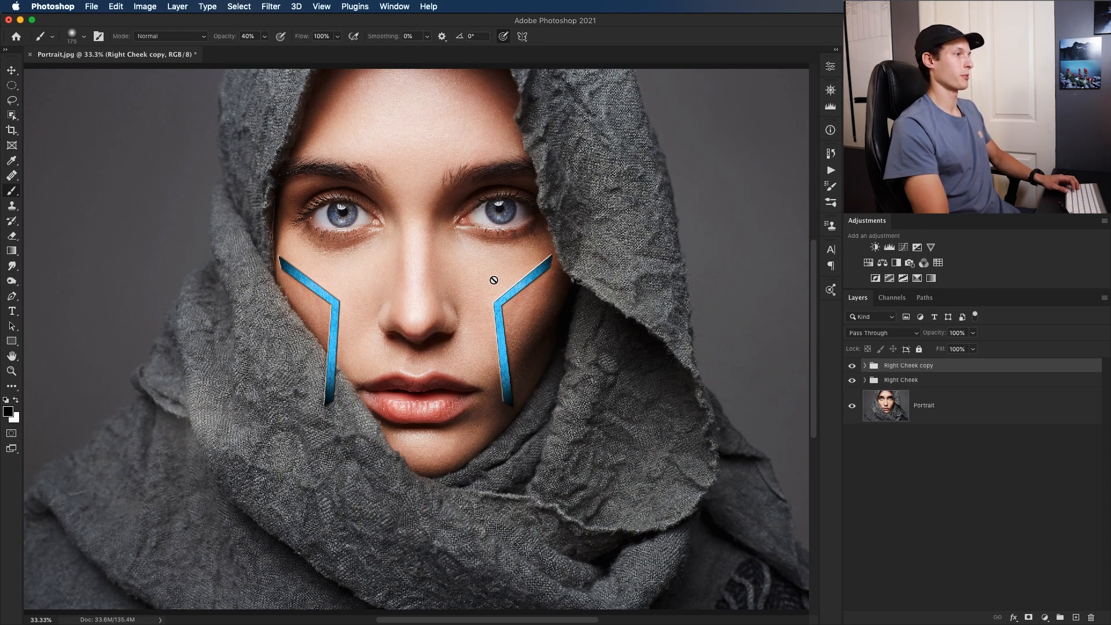
Step: Rename the Right Cheek layer inside the Right Cheek copy group "Left Cheek"
{"action": "left_click", "coordinate": [865, 365]}
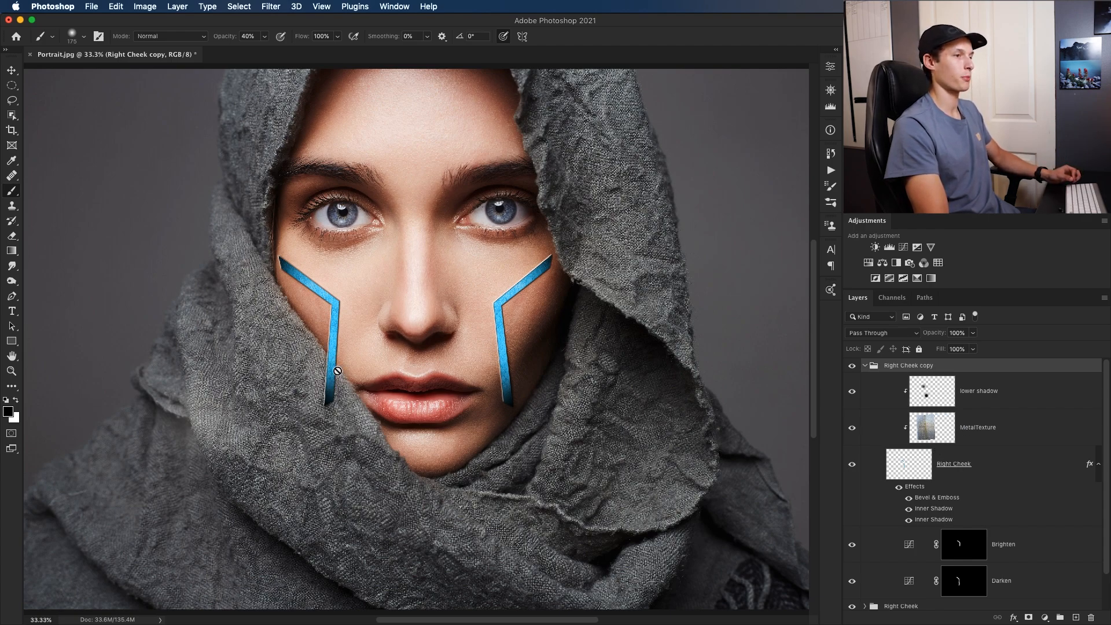
{"action": "left_click", "coordinate": [947, 469]}
{"action": "double_click", "coordinate": [950, 467]}
{"action": "type", "text": "Left Cheek"}
{"action": "key", "text": "Return"}
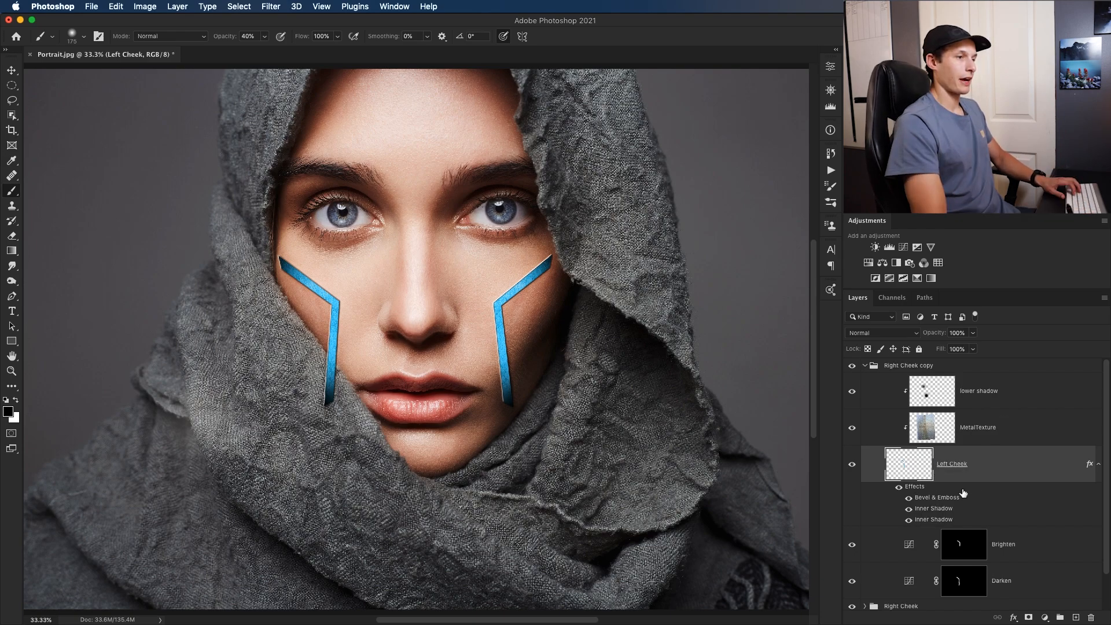
Step: Add a layer mask to the Left Cheek layer and paint black at 100% opacity over the band's lower end where it overlaps the scarf
{"action": "left_click", "coordinate": [1028, 617]}
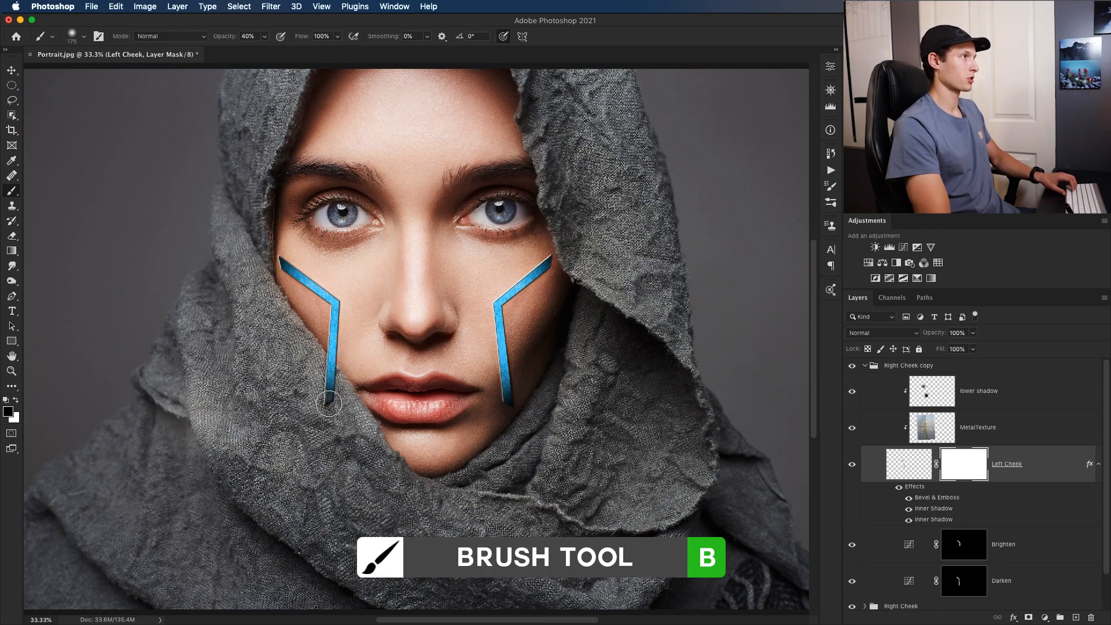
{"action": "key", "text": "0"}
{"action": "left_click", "coordinate": [326, 413]}
{"action": "left_click", "coordinate": [328, 394]}
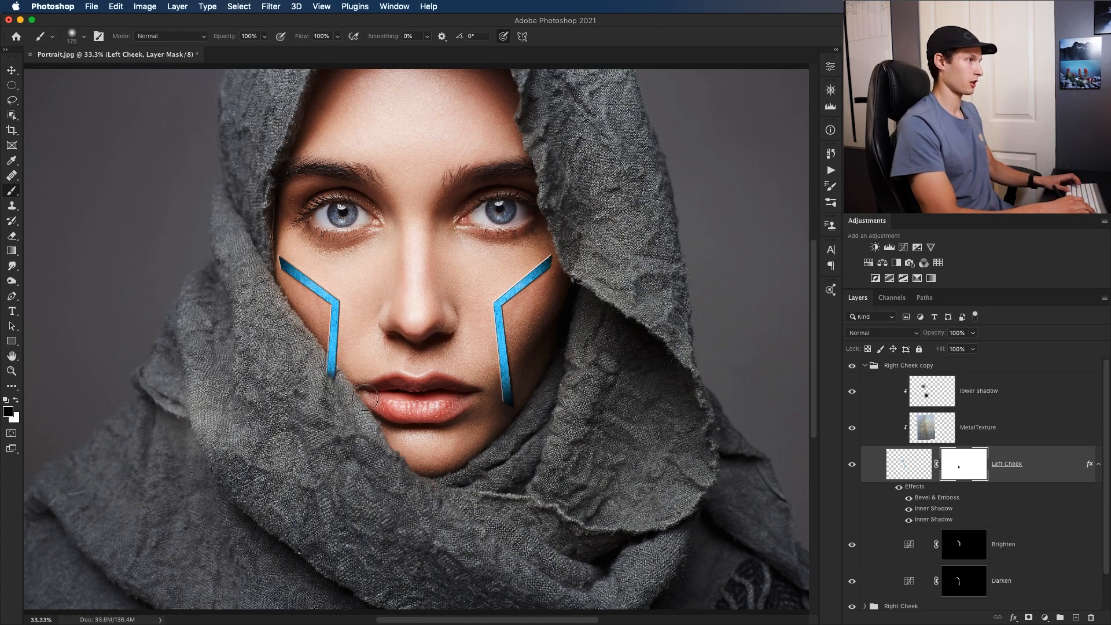
{"action": "key", "text": "super+equal"}
{"action": "key", "text": "bracketleft"}
{"action": "key", "text": "bracketleft"}
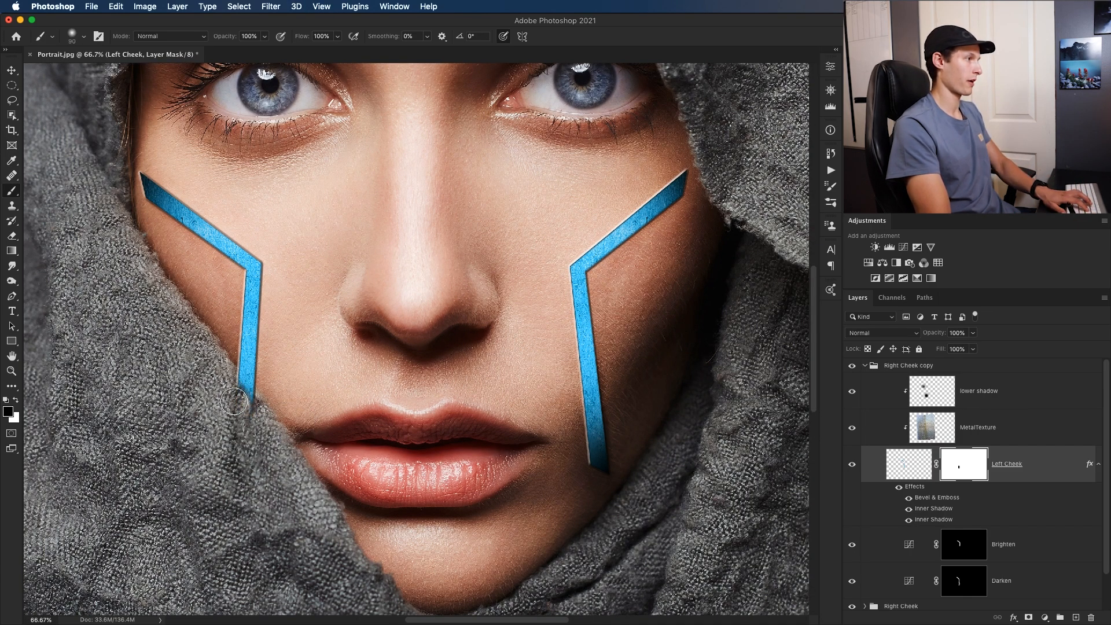
{"action": "scroll", "coordinate": [219, 359], "scroll_direction": "up", "scroll_amount": 3}
{"action": "scroll", "coordinate": [197, 301], "scroll_direction": "left", "scroll_amount": 2}
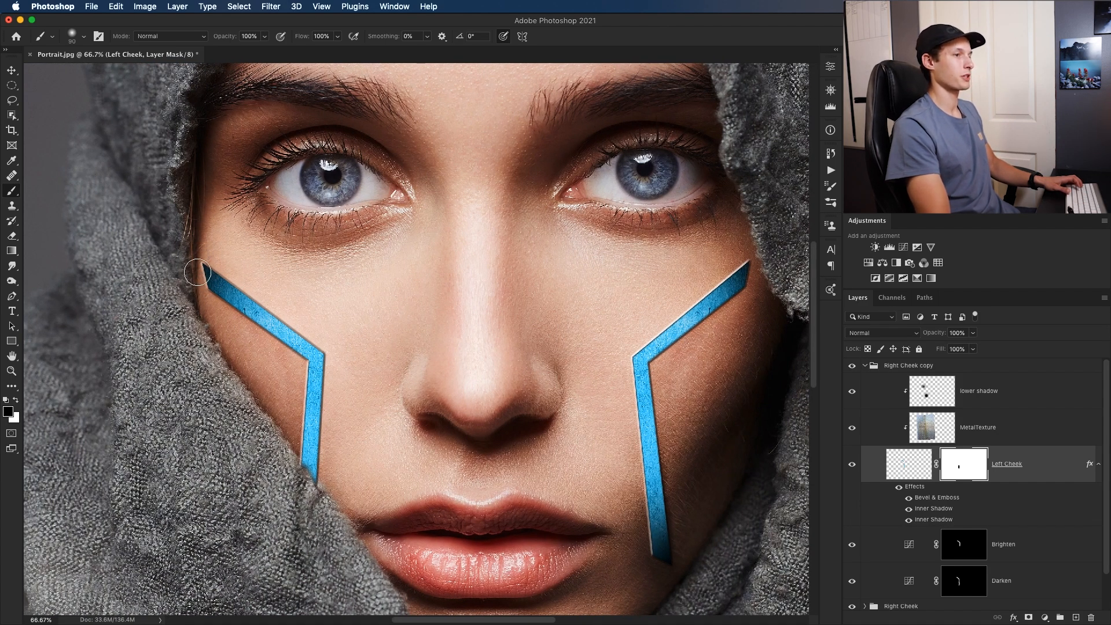
Step: Paint white at 50% brush opacity on the copied group's Darken mask around the upper end of the mirrored band
{"action": "left_click", "coordinate": [967, 591]}
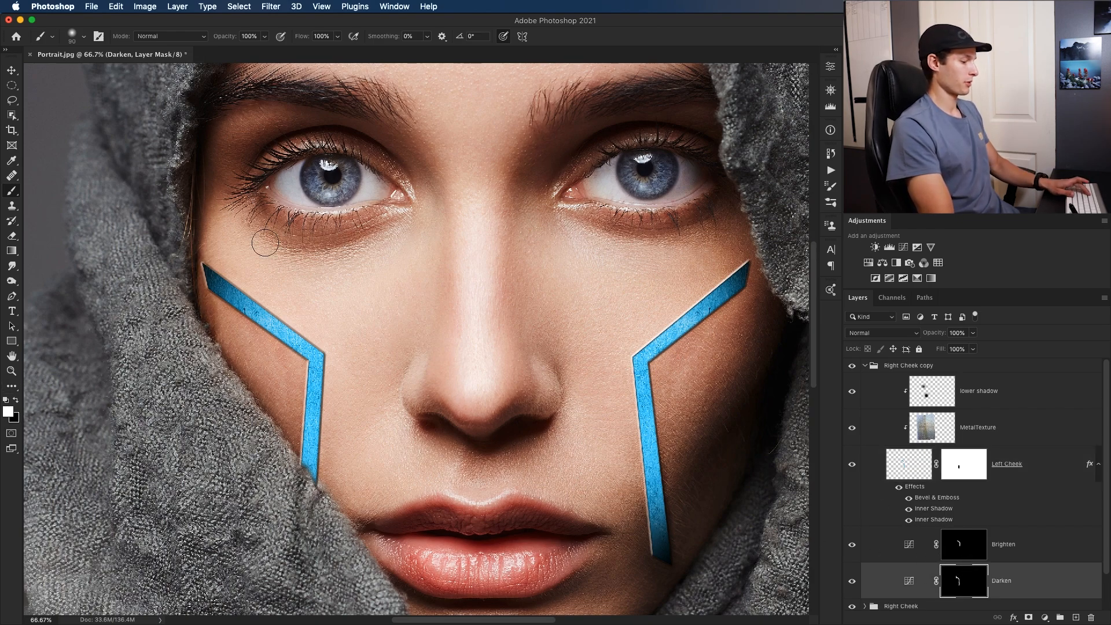
{"action": "key", "text": "5"}
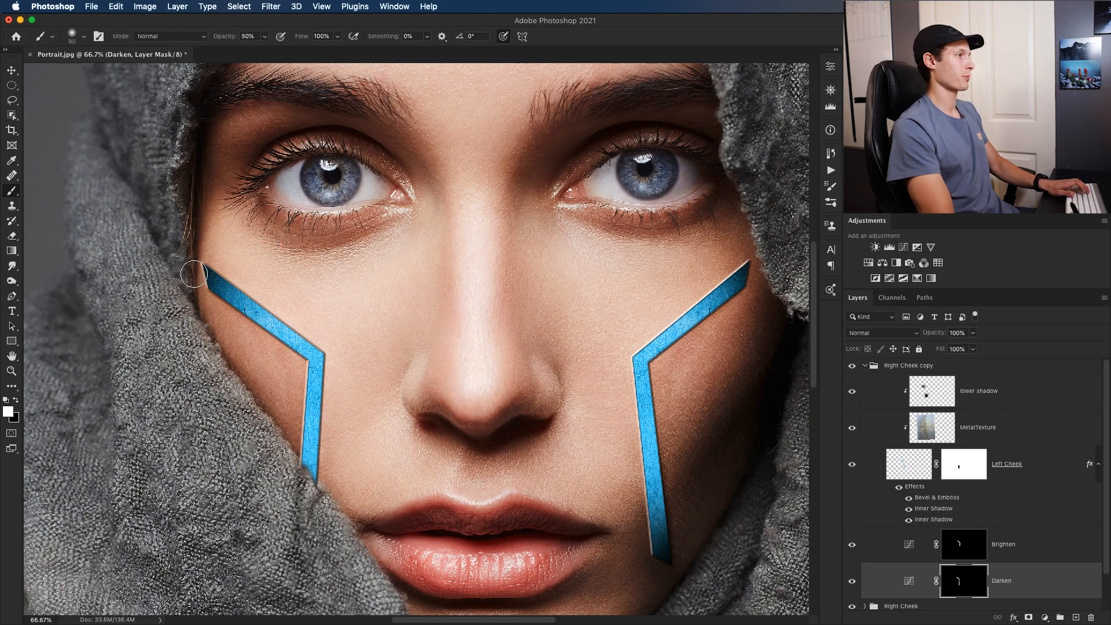
{"action": "mouse_move", "coordinate": [195, 275]}
{"action": "left_mouse_down"}
{"action": "mouse_move", "coordinate": [195, 266]}
{"action": "mouse_move", "coordinate": [213, 332]}
{"action": "left_mouse_up"}
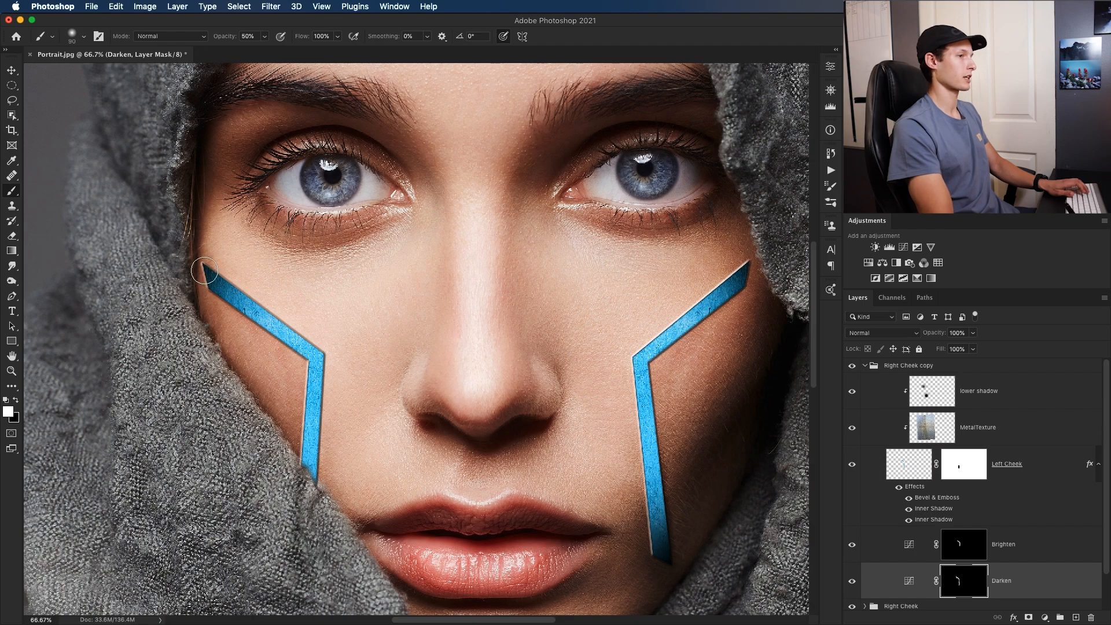
Step: Shade the upper end of the mirrored band in black on the copied group's lower shadow layer, using a resized brush at 50% opacity
{"action": "left_click", "coordinate": [947, 401]}
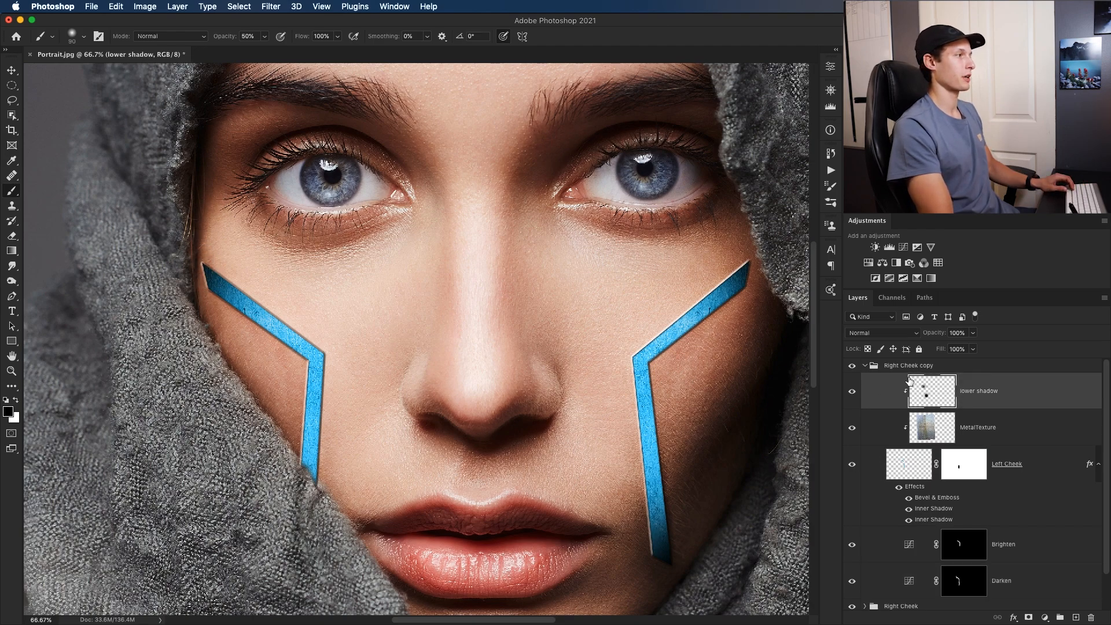
{"action": "key", "text": "bracketright"}
{"action": "key", "text": "bracketright"}
{"action": "key", "text": "bracketright"}
{"action": "key", "text": "bracketright"}
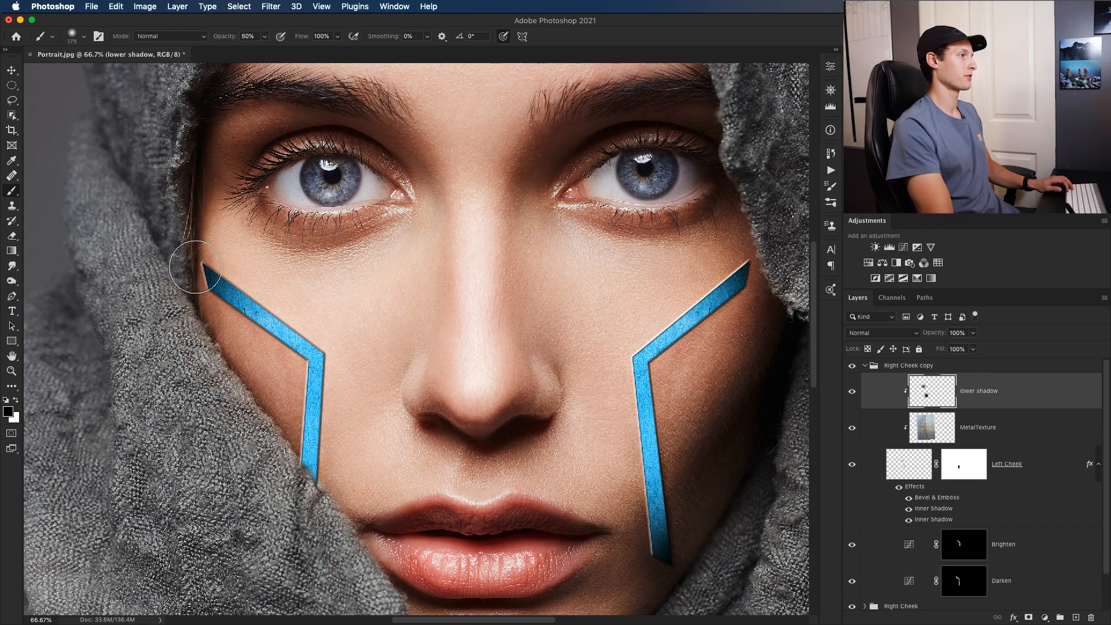
{"action": "key", "text": "bracketright"}
{"action": "key", "text": "bracketright"}
{"action": "key", "text": "bracketright"}
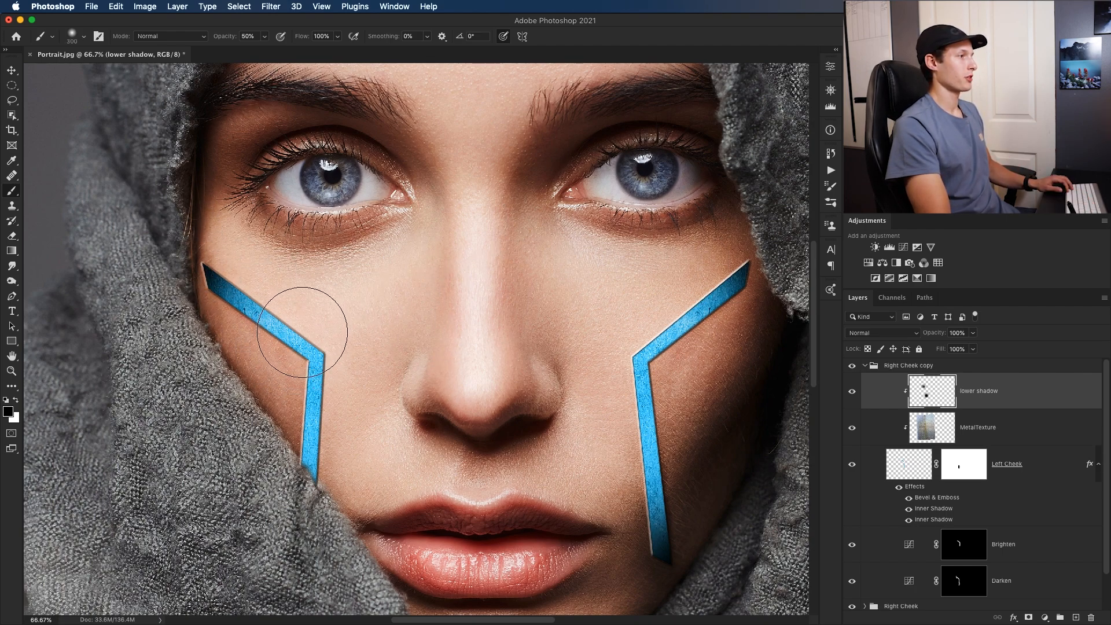
{"action": "key", "text": "bracketleft"}
{"action": "key", "text": "bracketleft"}
{"action": "key", "text": "bracketleft"}
{"action": "key", "text": "bracketleft"}
{"action": "key", "text": "bracketleft"}
{"action": "key", "text": "bracketleft"}
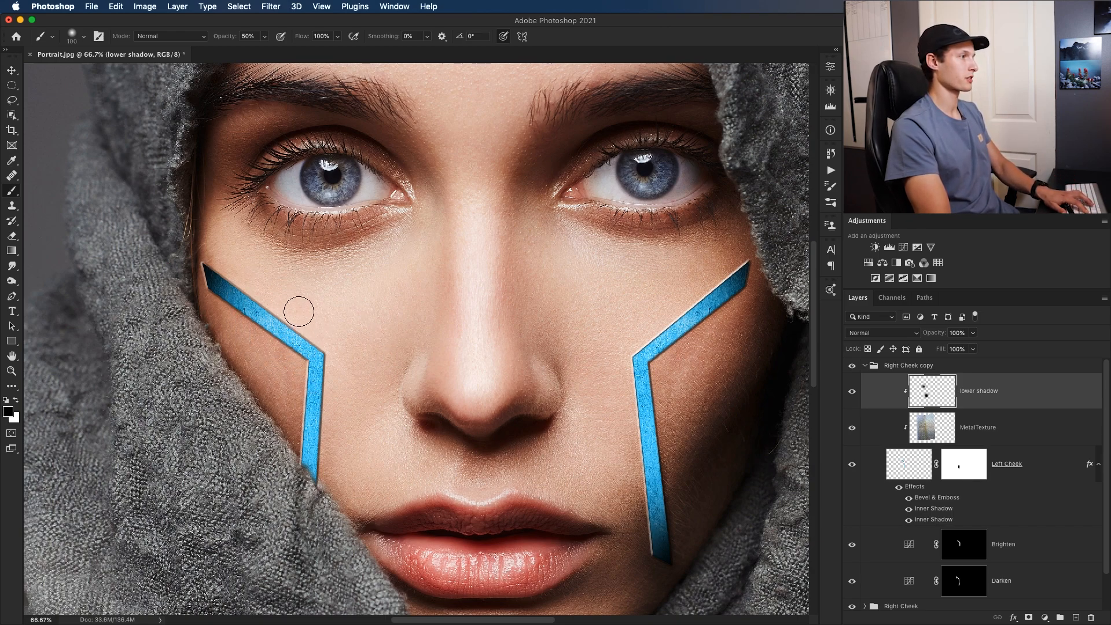
{"action": "key", "text": "bracketleft"}
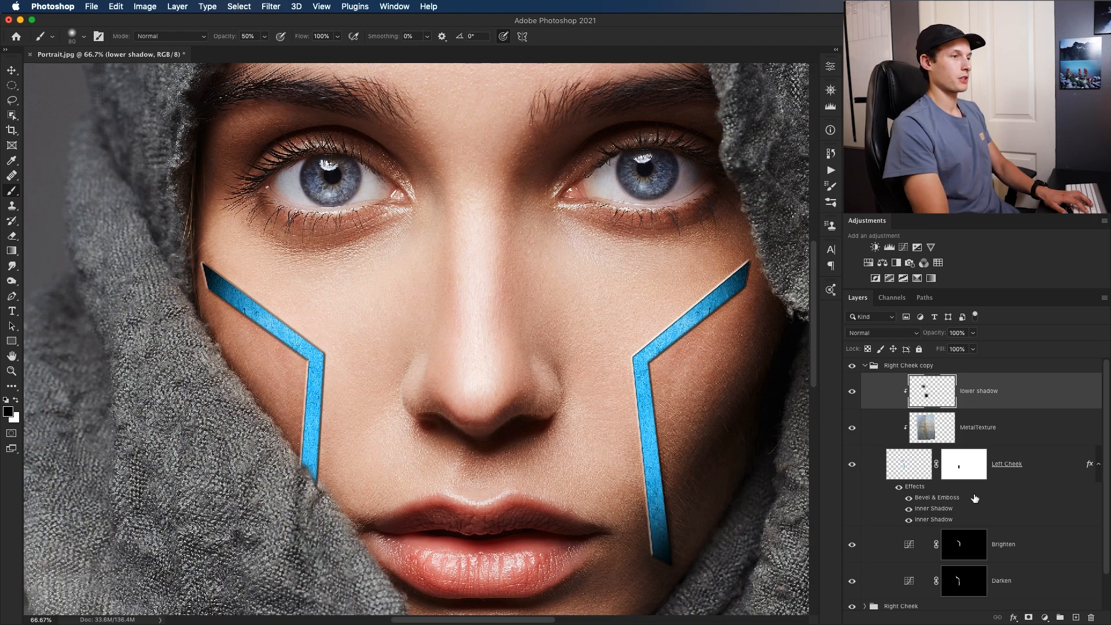
Step: Adjust the Bevel & Emboss light angle of the Left Cheek layer to shift the highlight to the band's opposite edge
{"action": "double_click", "coordinate": [938, 498]}
{"action": "left_click_drag", "start_coordinate": [322, 186], "coordinate": [755, 272]}
{"action": "left_click_drag", "start_coordinate": [676, 403], "coordinate": [688, 409]}
{"action": "key", "text": "Return"}
{"action": "key", "text": "b"}
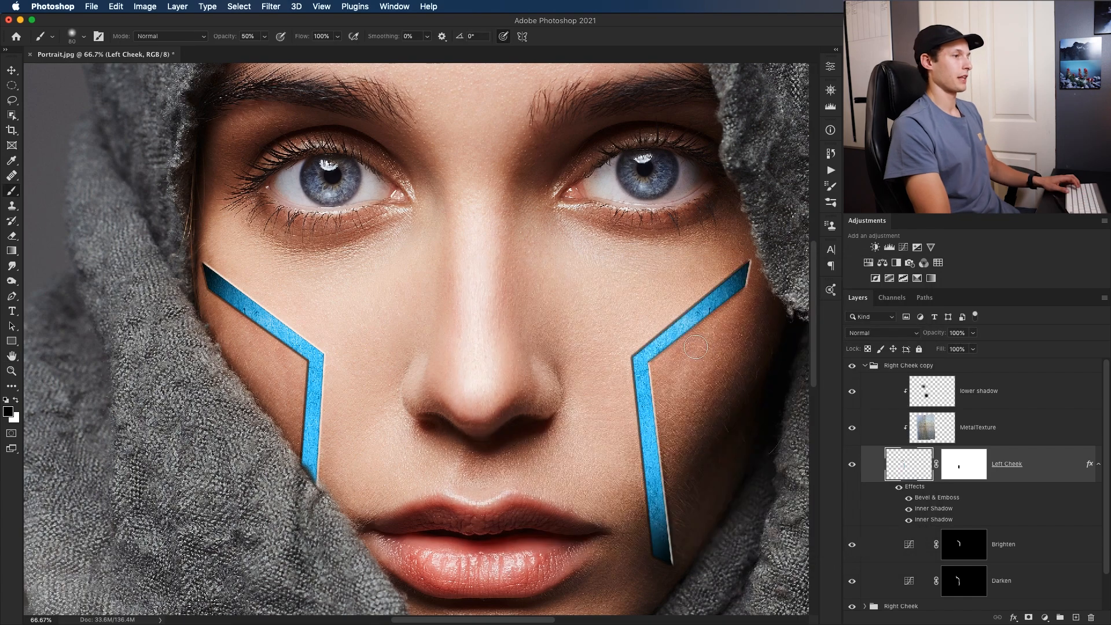
Step: Draw a closed downward-pointing triangular path with the Pen tool, from above the canvas edge to a tip between the eyebrows
{"action": "key", "text": "super+minus"}
{"action": "key", "text": "super+minus"}
{"action": "key", "text": "super+minus"}
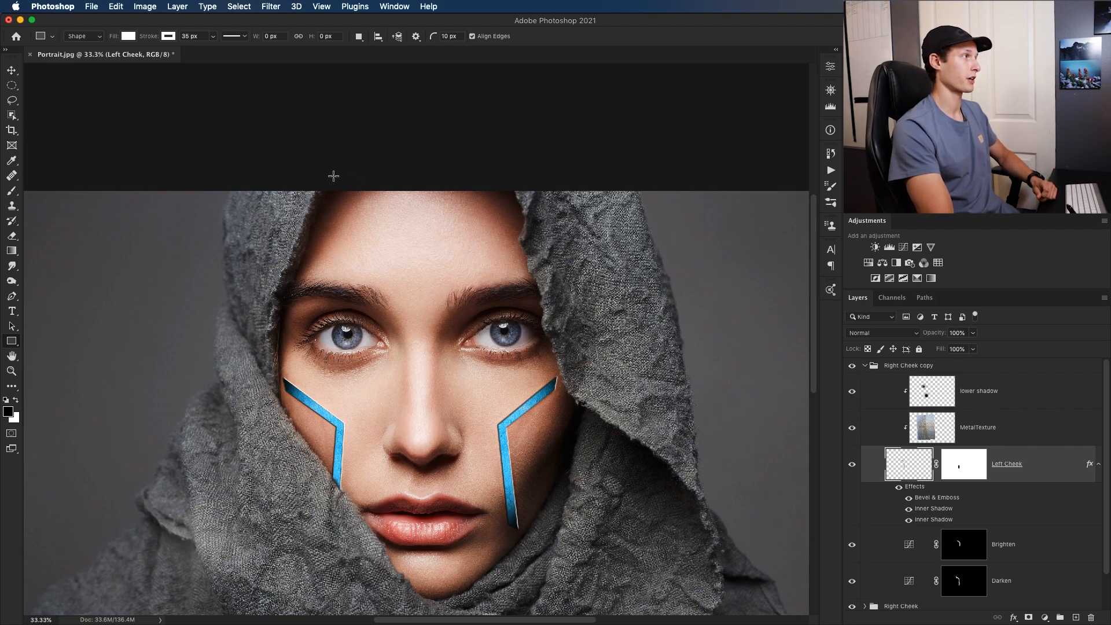
{"action": "key", "text": "p"}
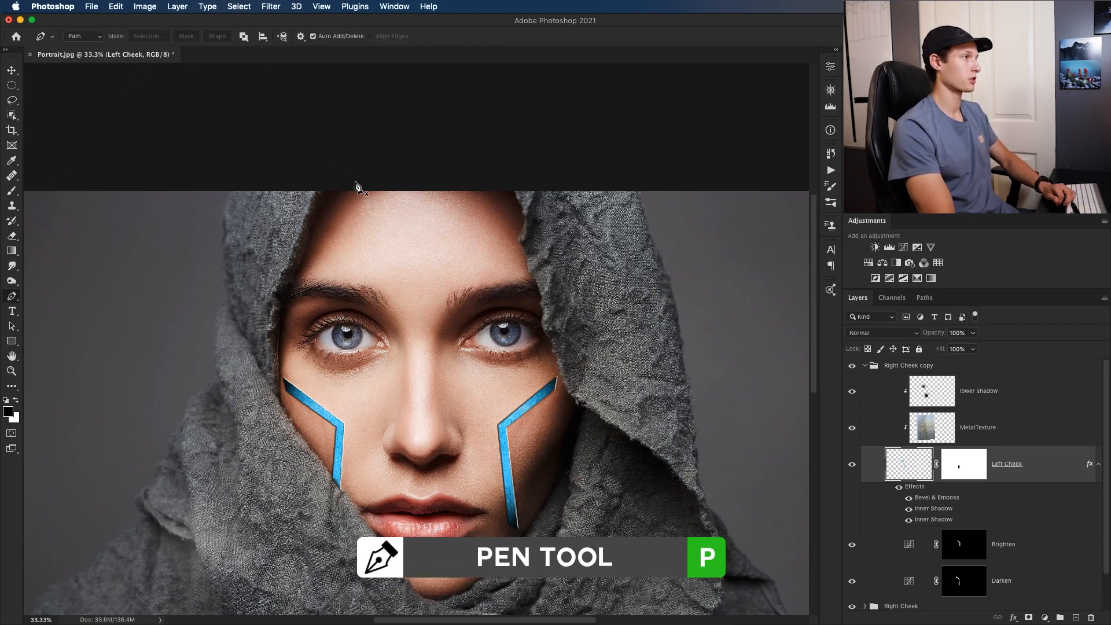
{"action": "left_click", "coordinate": [332, 180]}
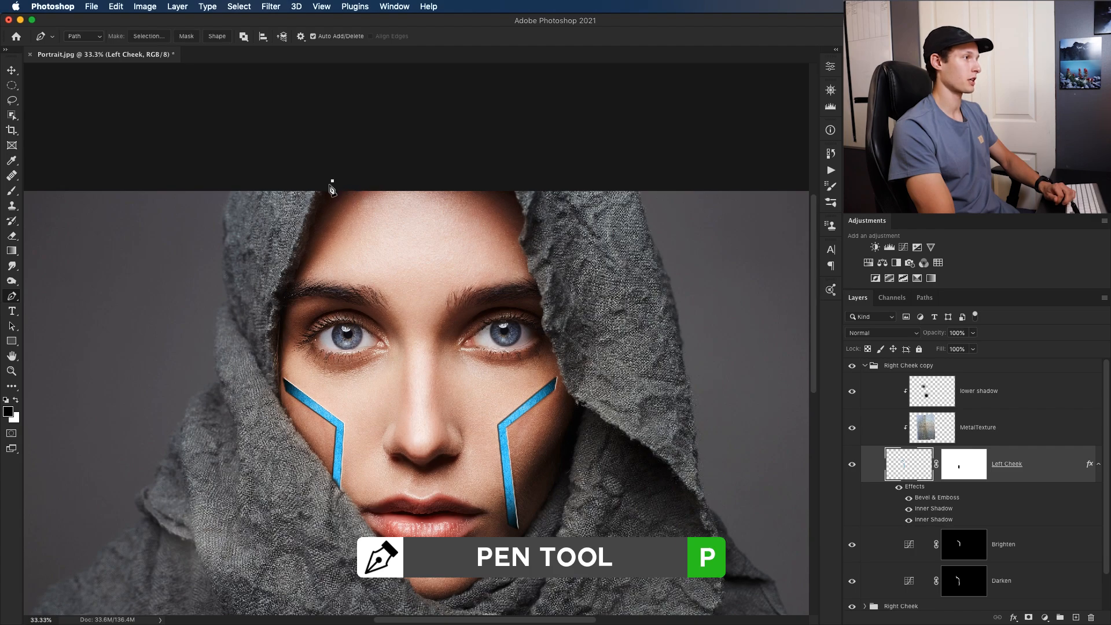
{"action": "left_click", "coordinate": [411, 297]}
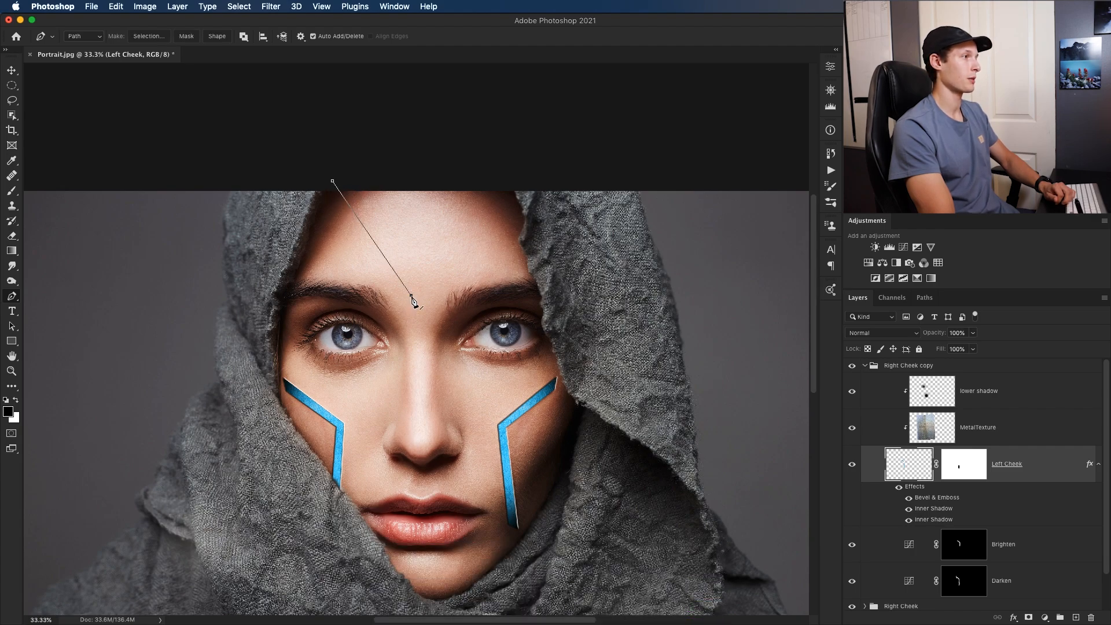
{"action": "left_click", "coordinate": [502, 180]}
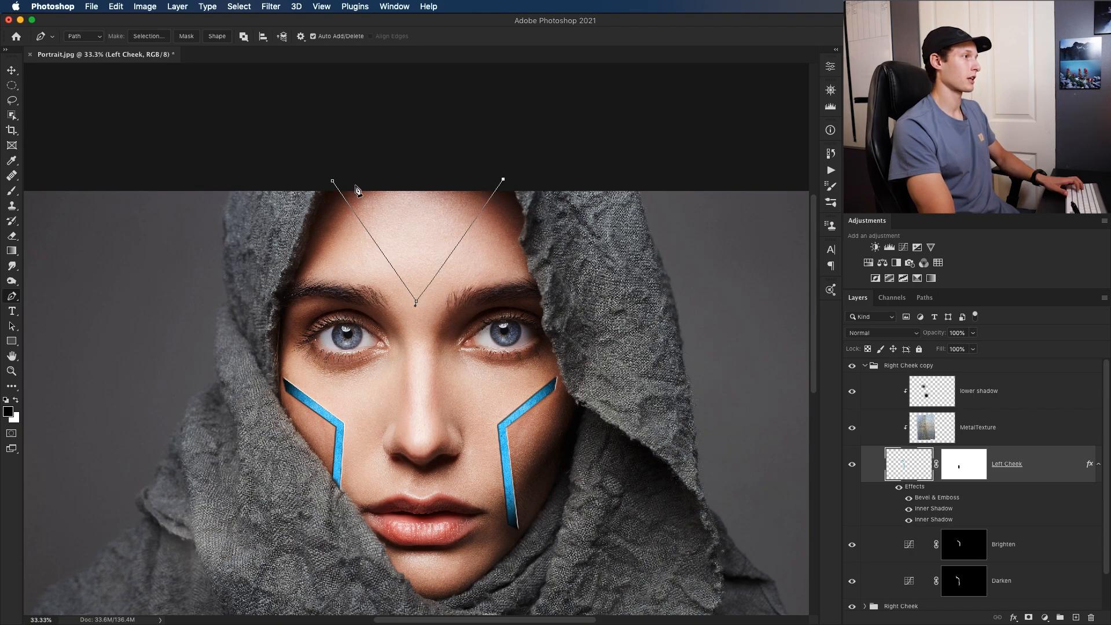
{"action": "left_click", "coordinate": [332, 181]}
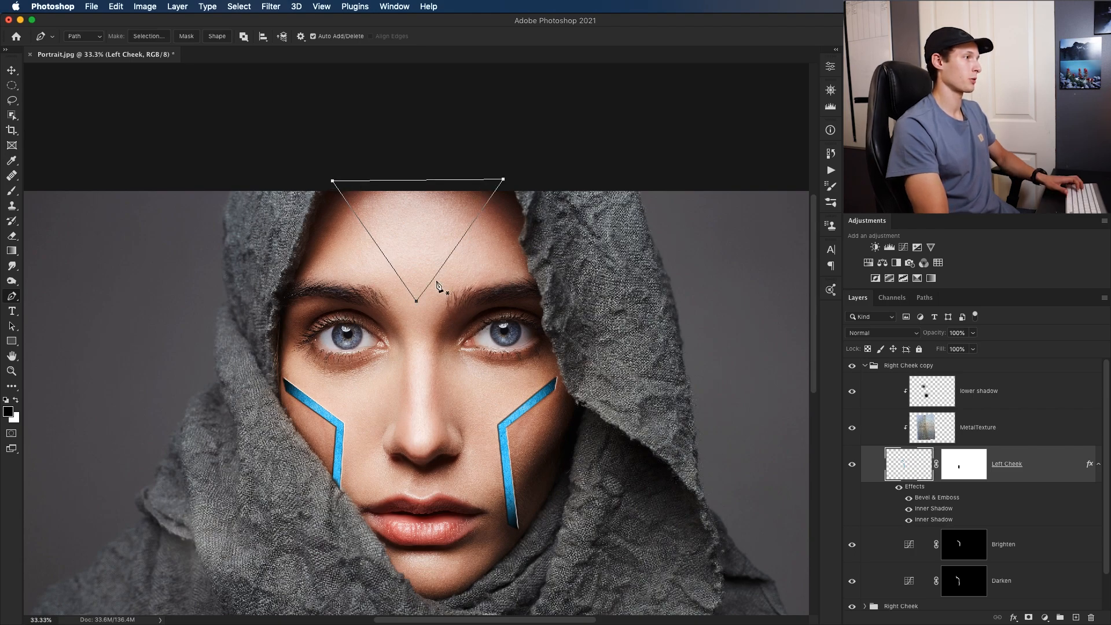
Step: Convert the triangular forehead path into a new anti-aliased selection with a 0-pixel feather radius
{"action": "right_click", "coordinate": [406, 225]}
{"action": "left_click", "coordinate": [466, 274]}
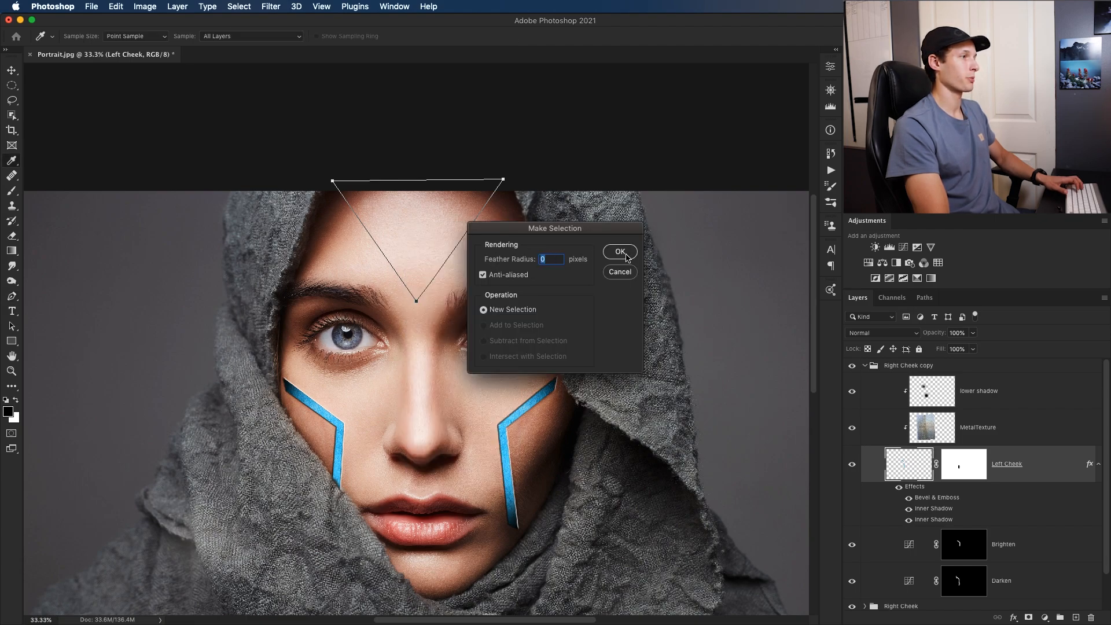
{"action": "left_click", "coordinate": [626, 255]}
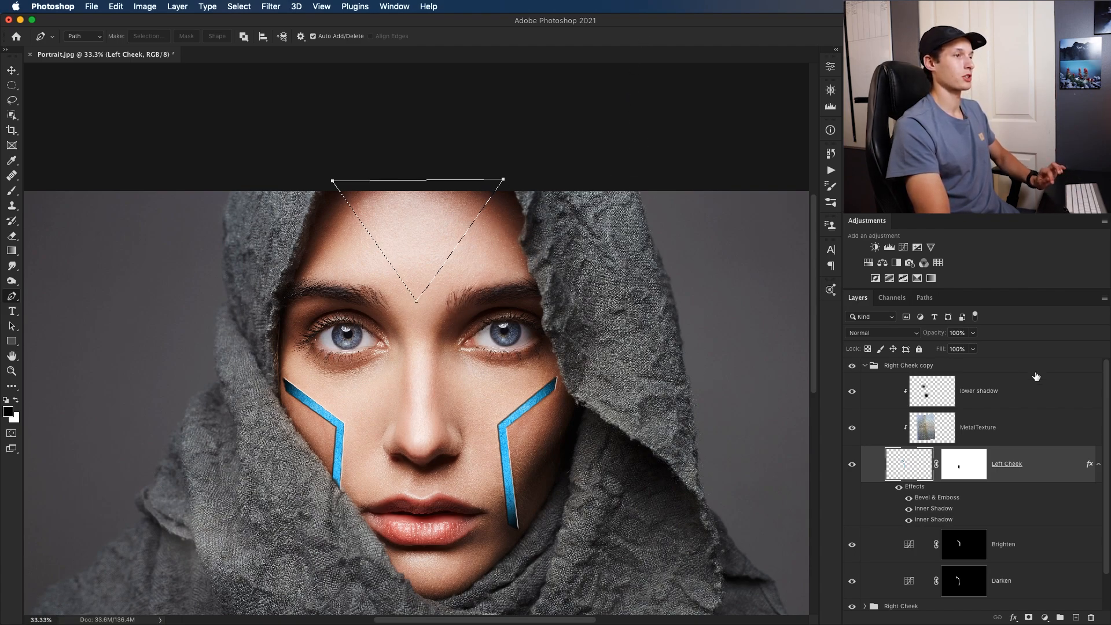
Step: Collapse the Right Cheek copy group and rename it "Left Cheek"
{"action": "left_click", "coordinate": [865, 366]}
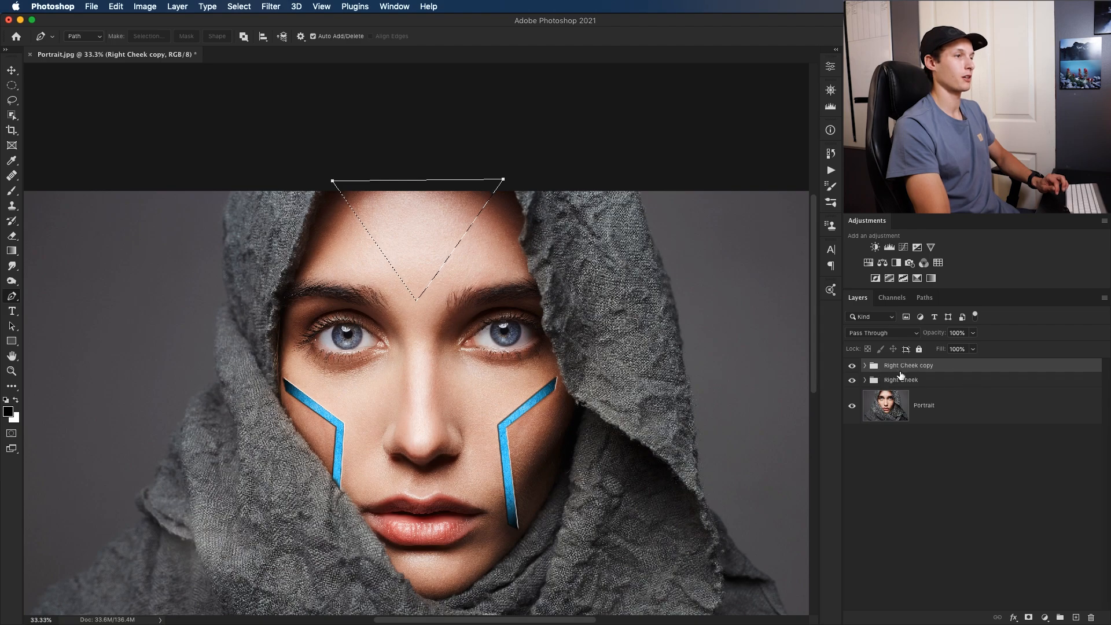
{"action": "double_click", "coordinate": [898, 366]}
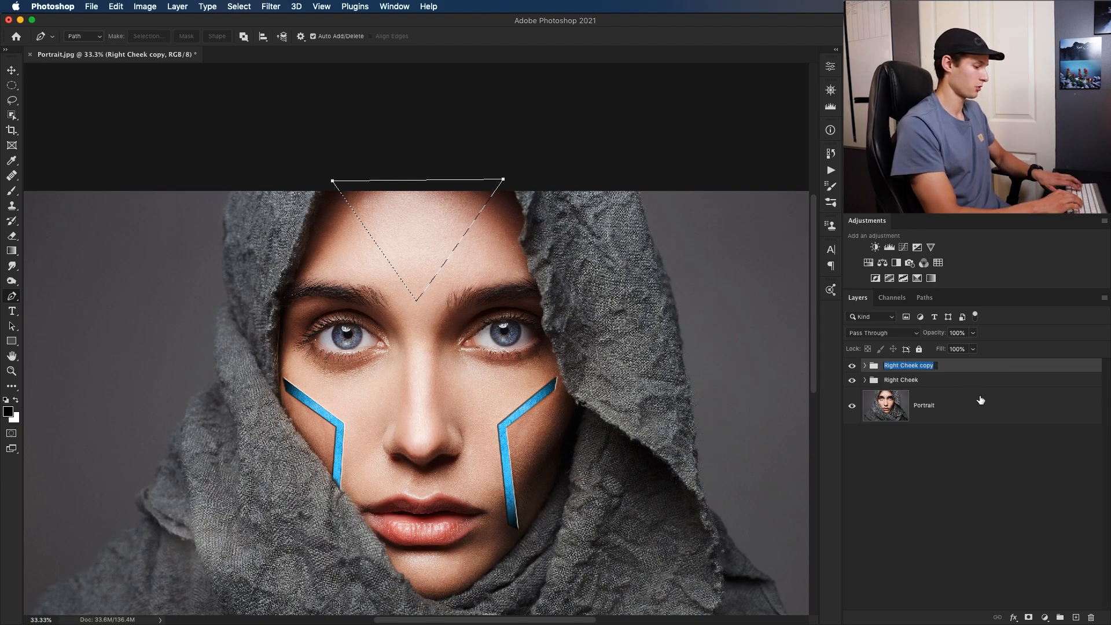
{"action": "type", "text": "Left Cheek"}
{"action": "key", "text": "Return"}
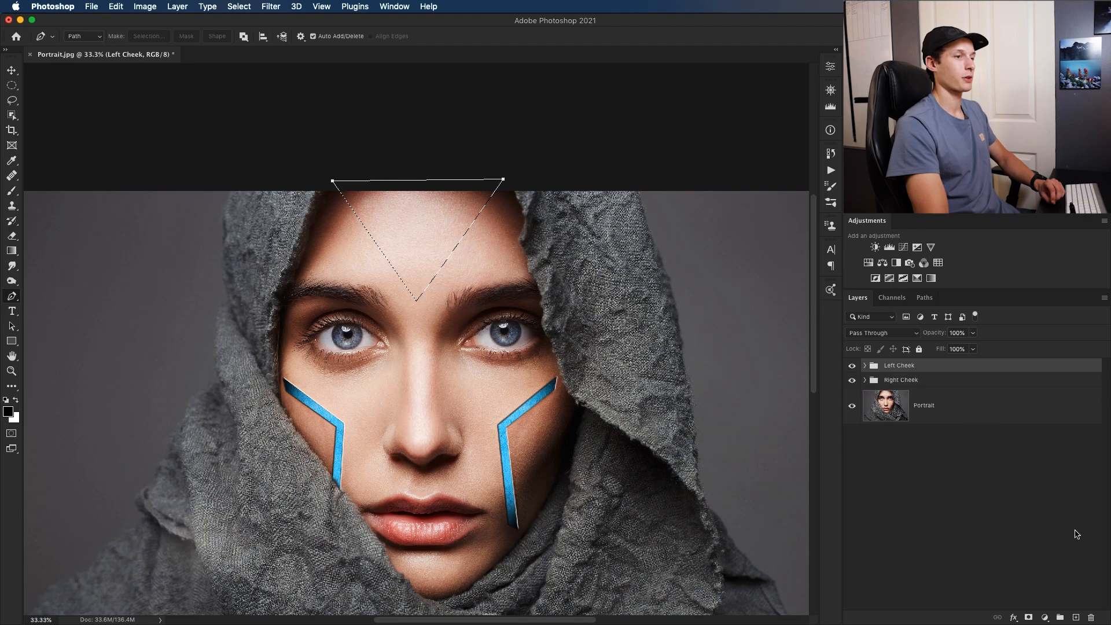
Step: Create a new layer above the Left Cheek group and stroke the triangular selection, centered, in the light blue sampled from the cheek band
{"action": "left_click", "coordinate": [1076, 618]}
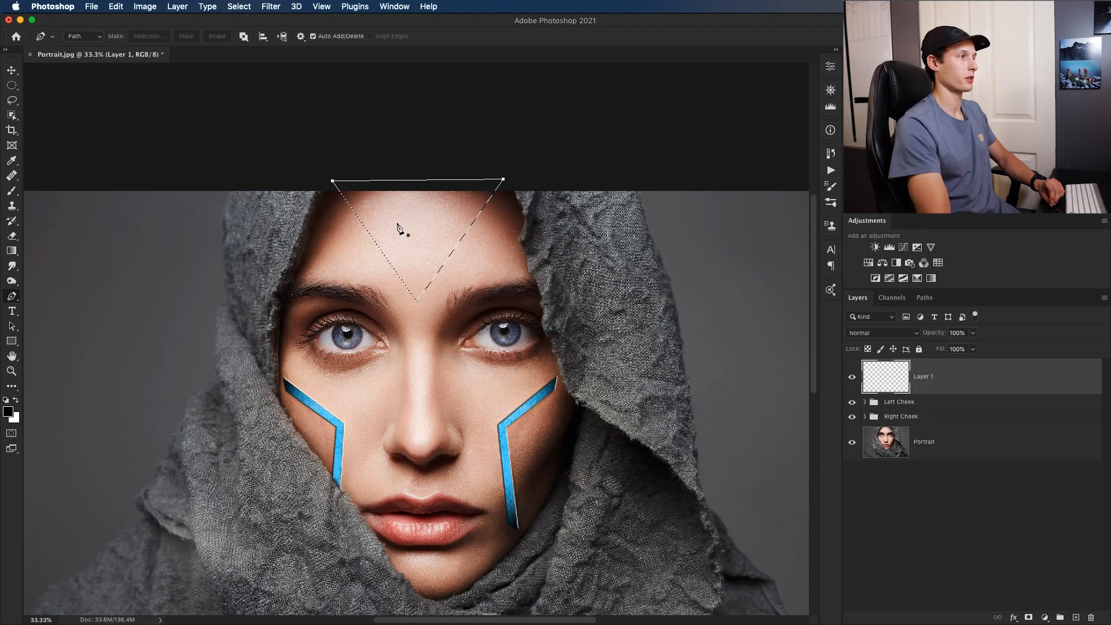
{"action": "left_click", "coordinate": [117, 7]}
{"action": "left_click", "coordinate": [229, 210]}
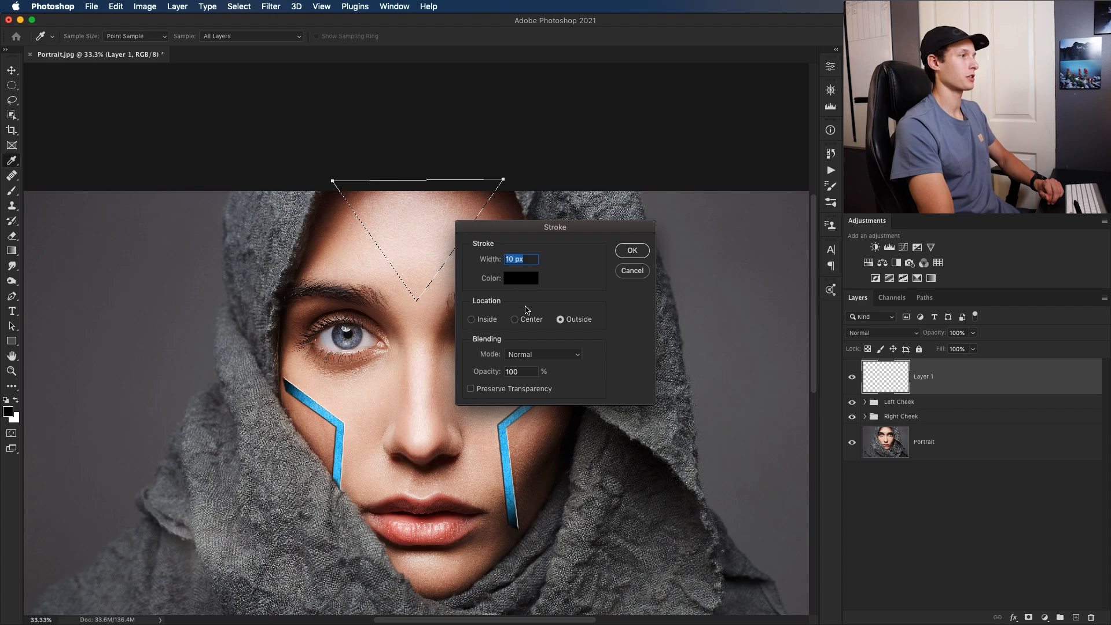
{"action": "left_click", "coordinate": [523, 287]}
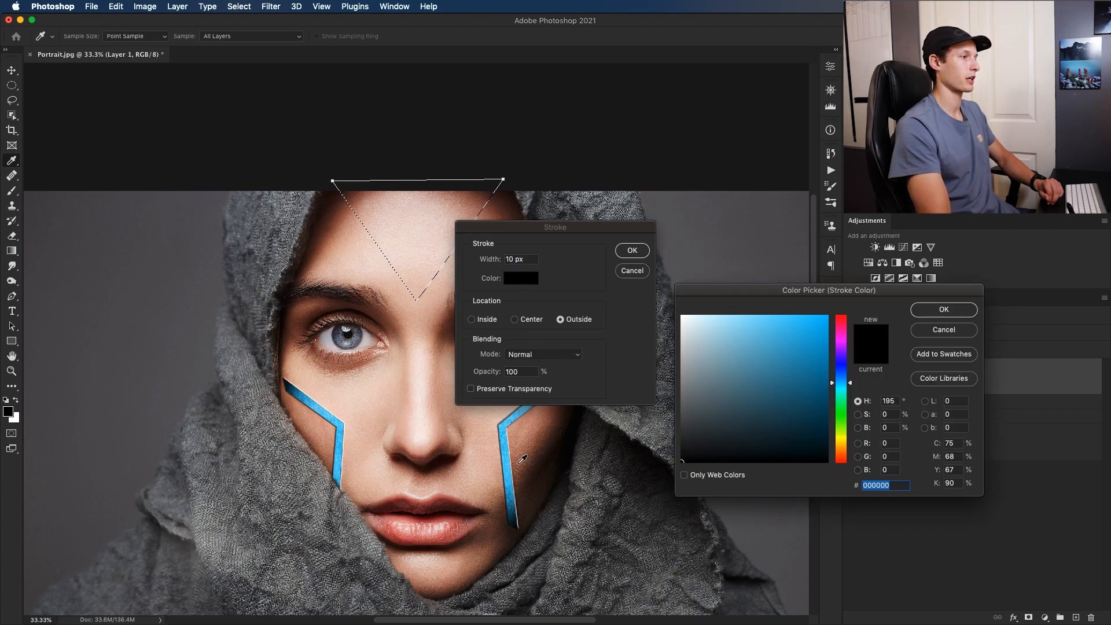
{"action": "left_click", "coordinate": [511, 467]}
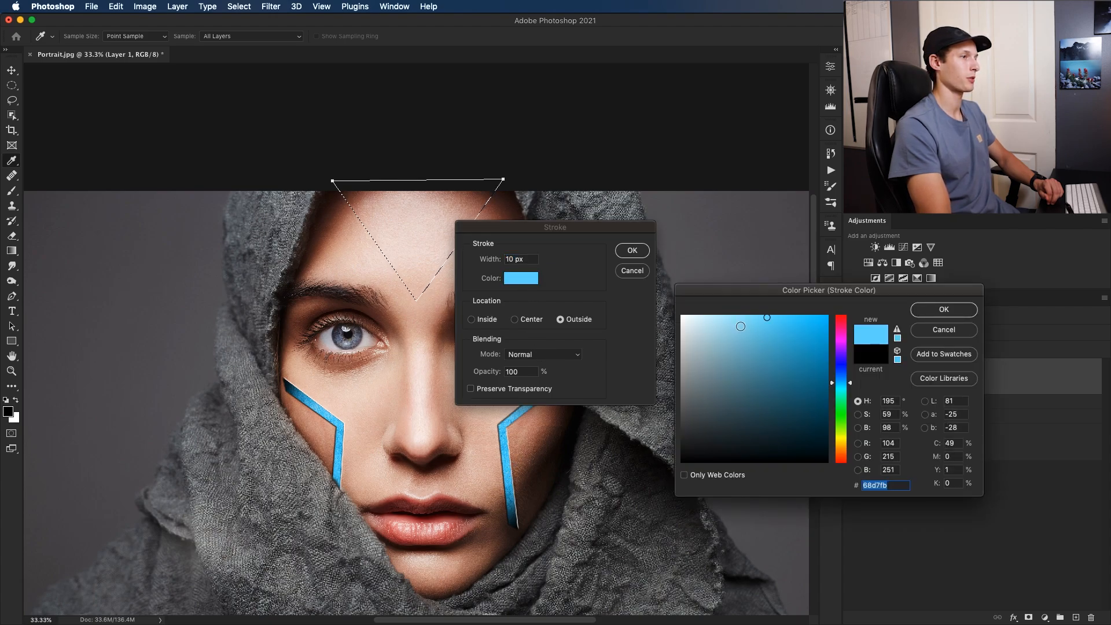
{"action": "key", "text": "Return"}
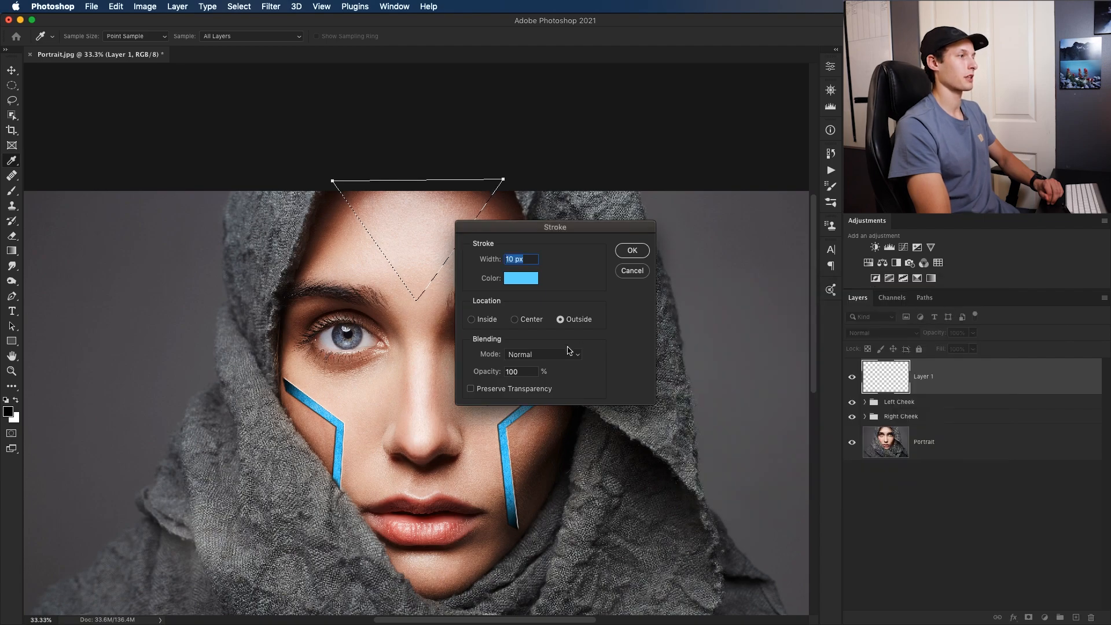
{"action": "left_click", "coordinate": [514, 320]}
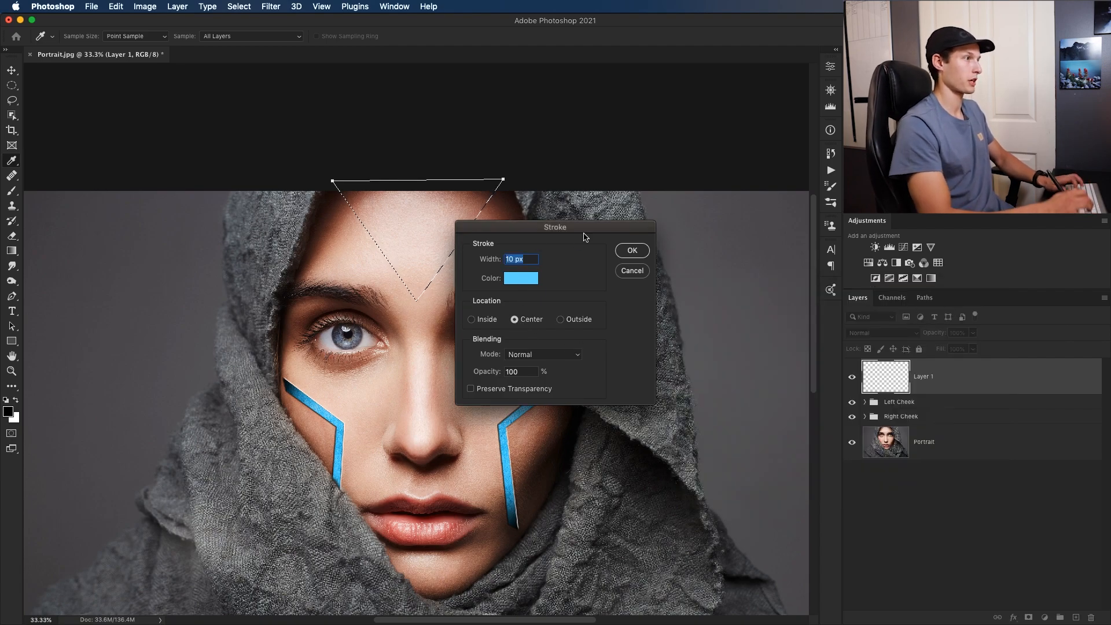
{"action": "key", "text": "Return"}
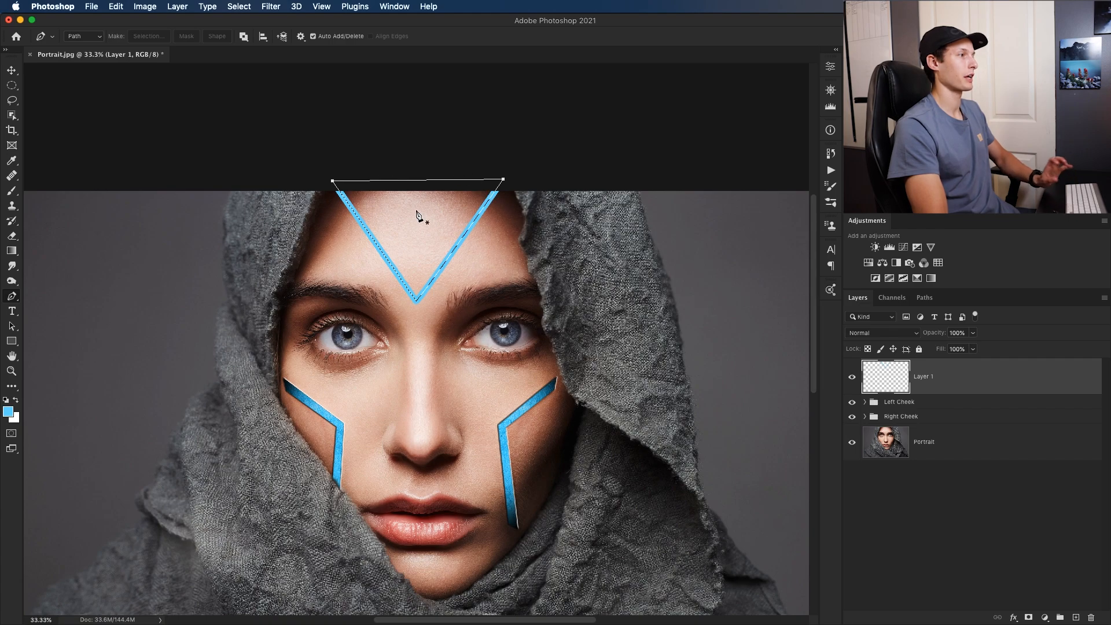
Step: Deselect the triangular selection and copy the left cheek line's layer effects onto the new forehead stroke layer
{"action": "key", "text": "super+d"}
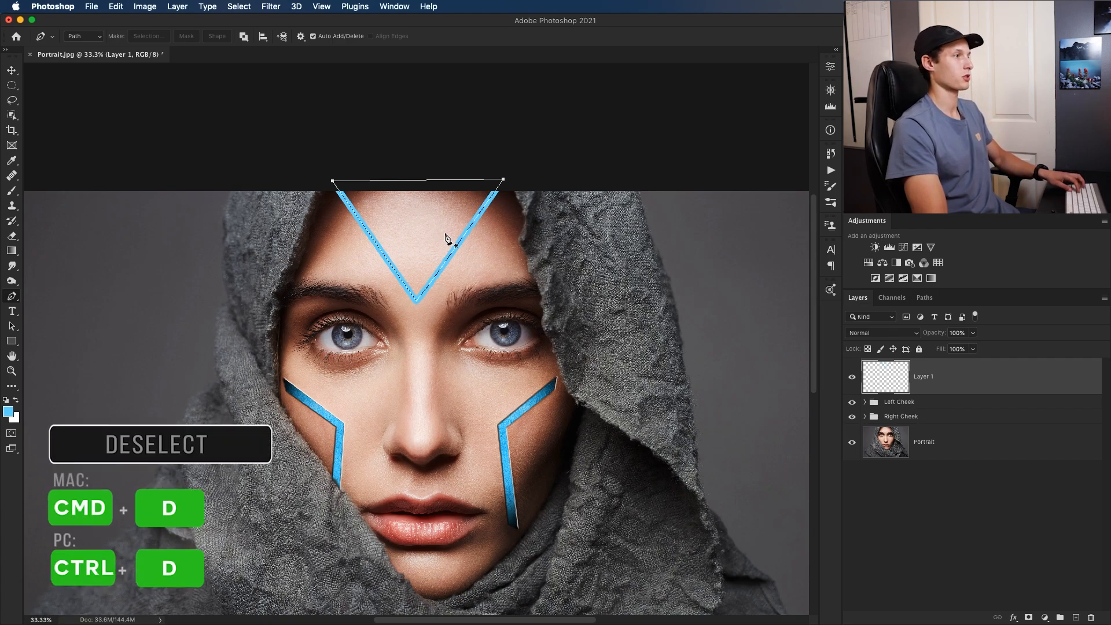
{"action": "key", "text": "super+d"}
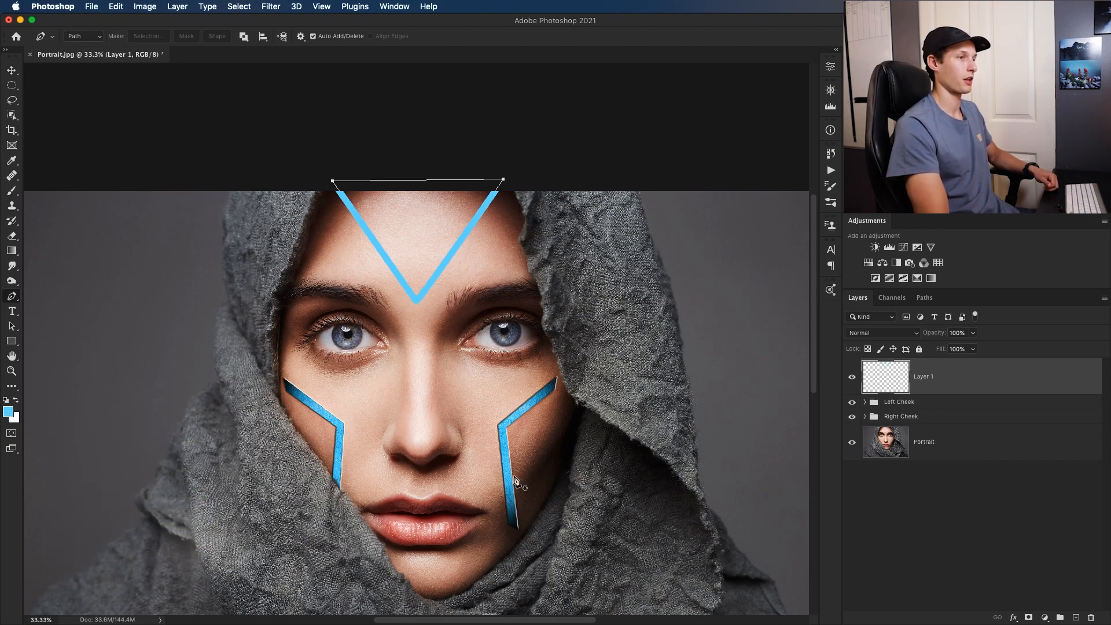
{"action": "left_click", "coordinate": [864, 401]}
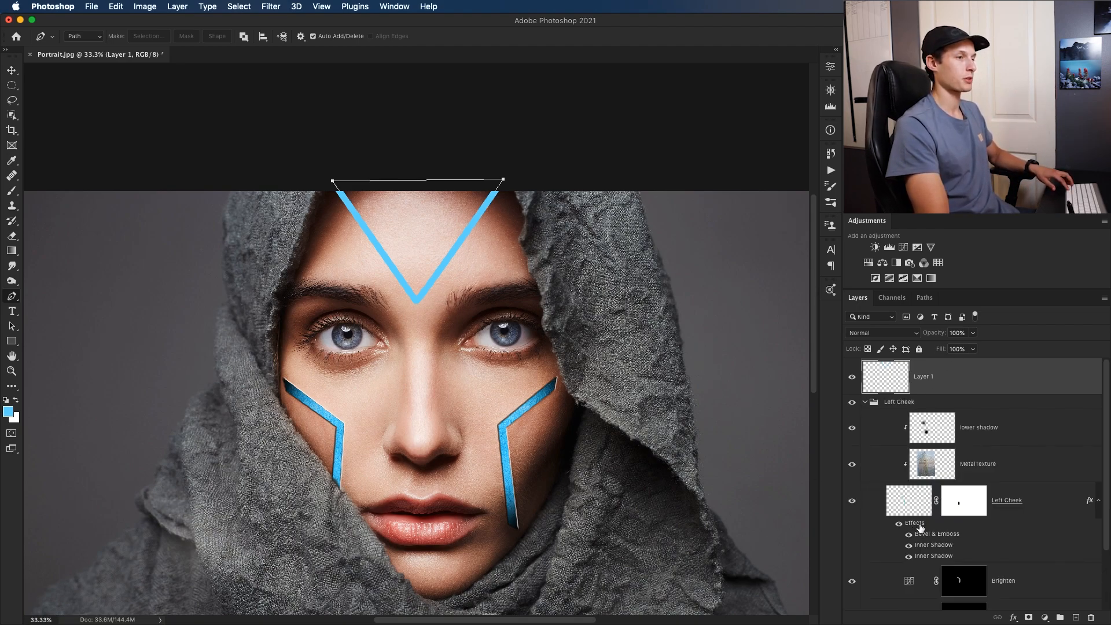
{"action": "left_click_drag", "start_coordinate": [916, 527], "coordinate": [934, 376]}
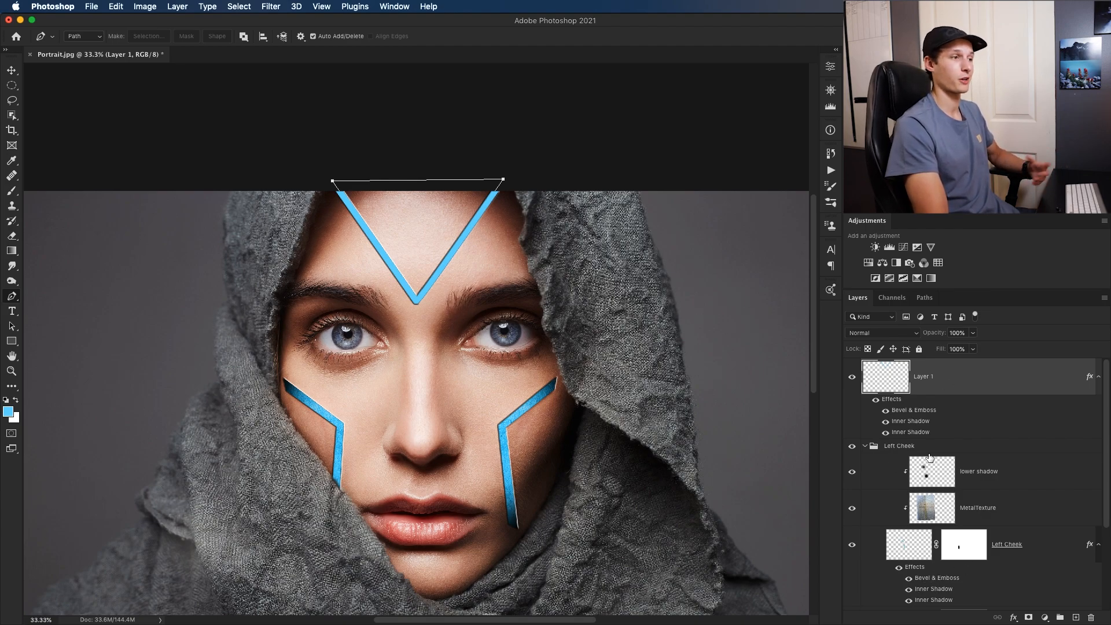
Step: Collapse the Left Cheek group and rename the forehead stroke layer "Forehead"
{"action": "left_click", "coordinate": [865, 447]}
{"action": "double_click", "coordinate": [924, 376]}
{"action": "type", "text": "Forehead"}
{"action": "key", "text": "Return"}
Step: Adjust the Forehead layer's first inner shadow by changing its angle and setting its distance to 7 px
{"action": "key", "text": "super+equal"}
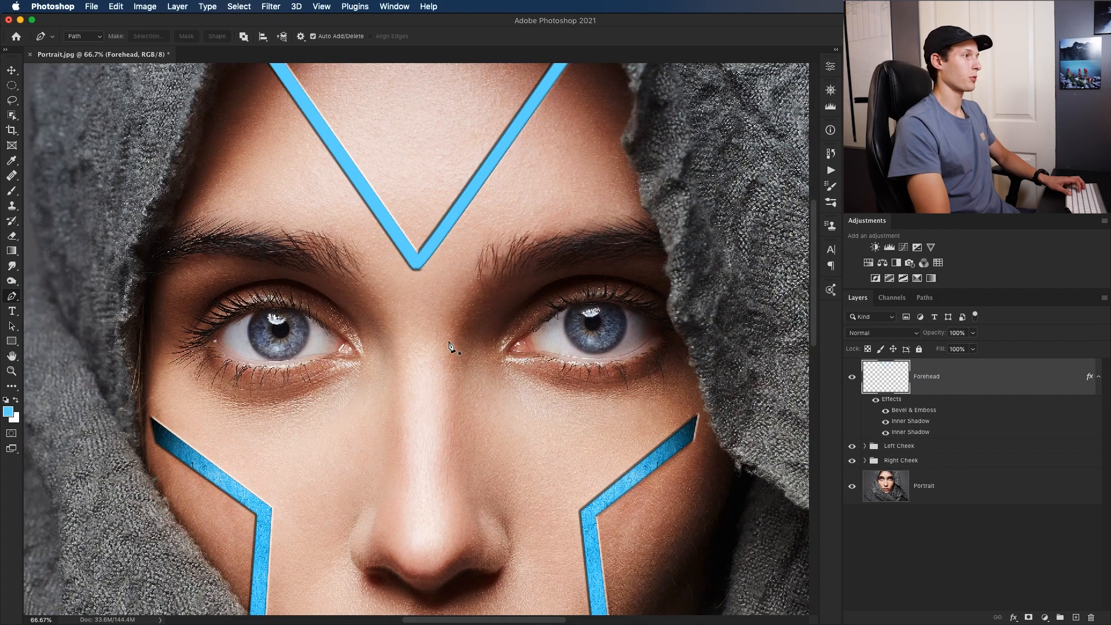
{"action": "left_click_drag", "start_coordinate": [490, 282], "coordinate": [490, 364]}
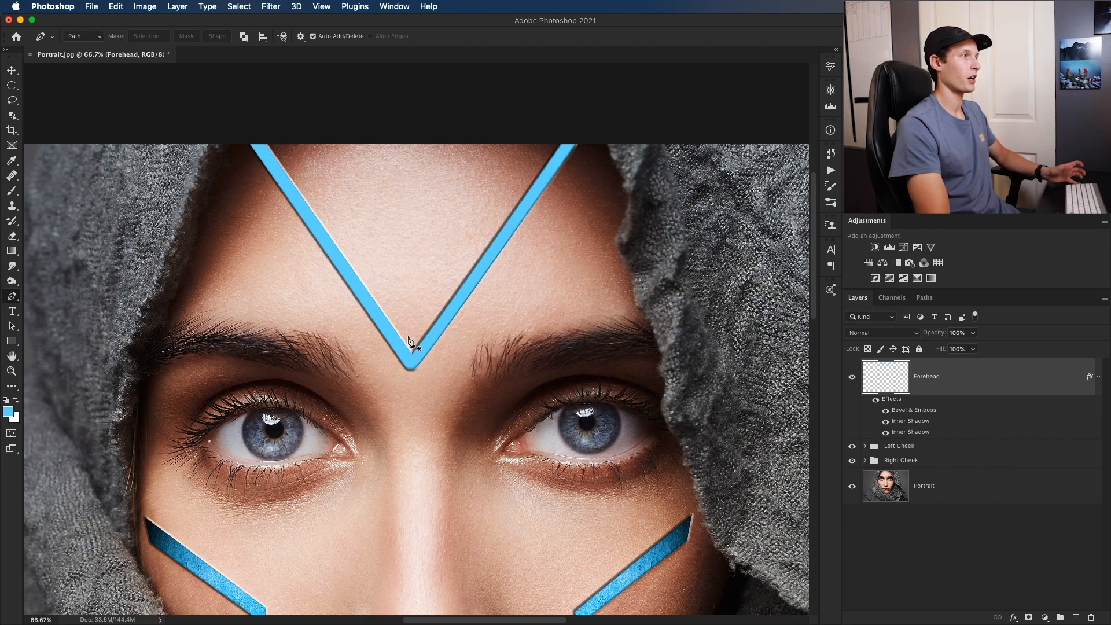
{"action": "key", "text": "super+minus"}
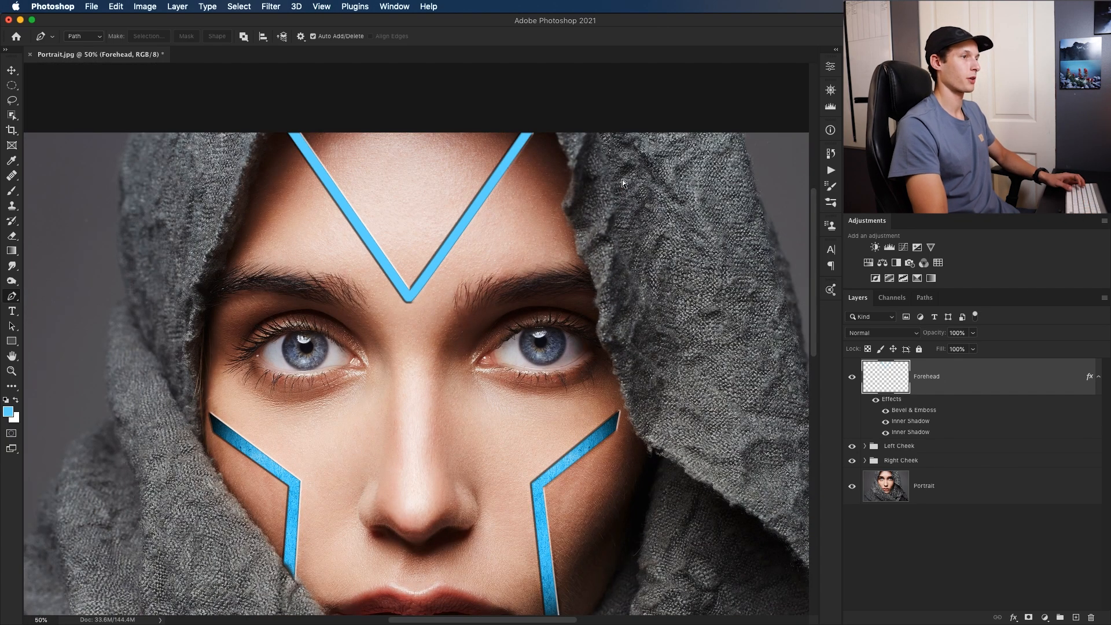
{"action": "double_click", "coordinate": [905, 421]}
{"action": "mouse_move", "coordinate": [675, 345]}
{"action": "left_mouse_down"}
{"action": "mouse_move", "coordinate": [680, 336]}
{"action": "mouse_move", "coordinate": [680, 352]}
{"action": "left_mouse_up"}
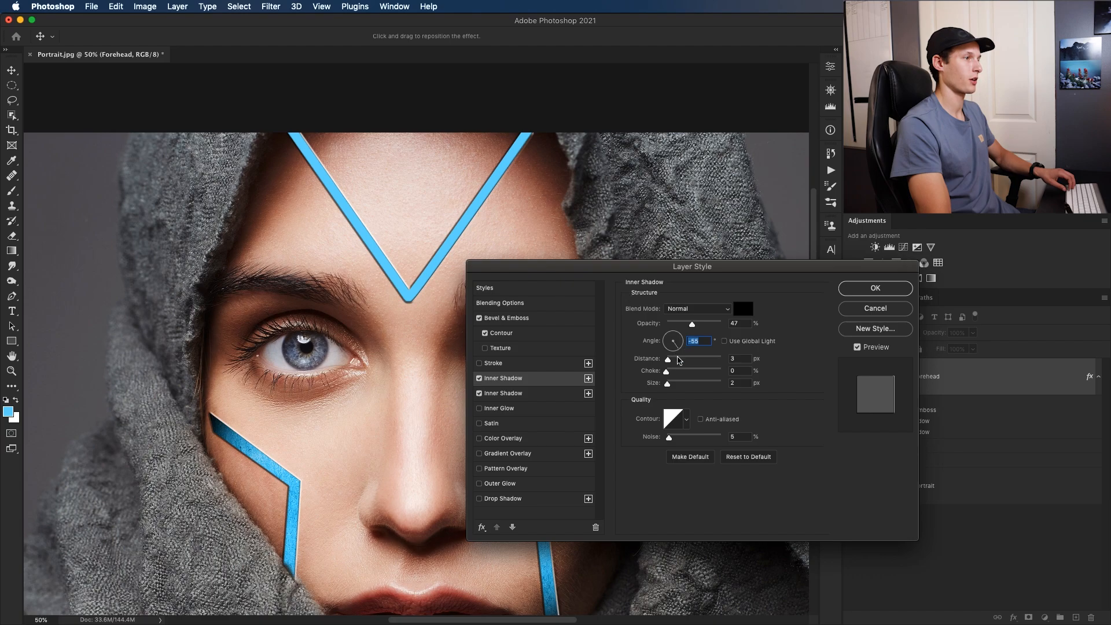
{"action": "left_click_drag", "start_coordinate": [669, 362], "coordinate": [672, 360]}
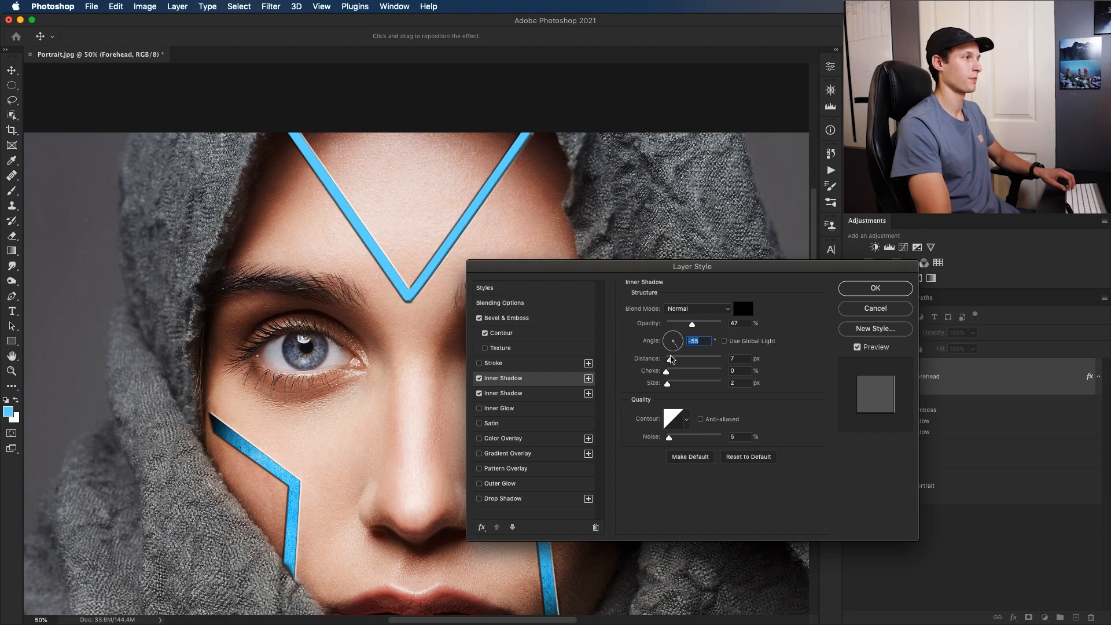
Step: Adjust the angle of the Forehead layer's second inner shadow and apply the layer style changes
{"action": "left_click_drag", "start_coordinate": [529, 392], "coordinate": [529, 376]}
{"action": "left_click", "coordinate": [533, 394]}
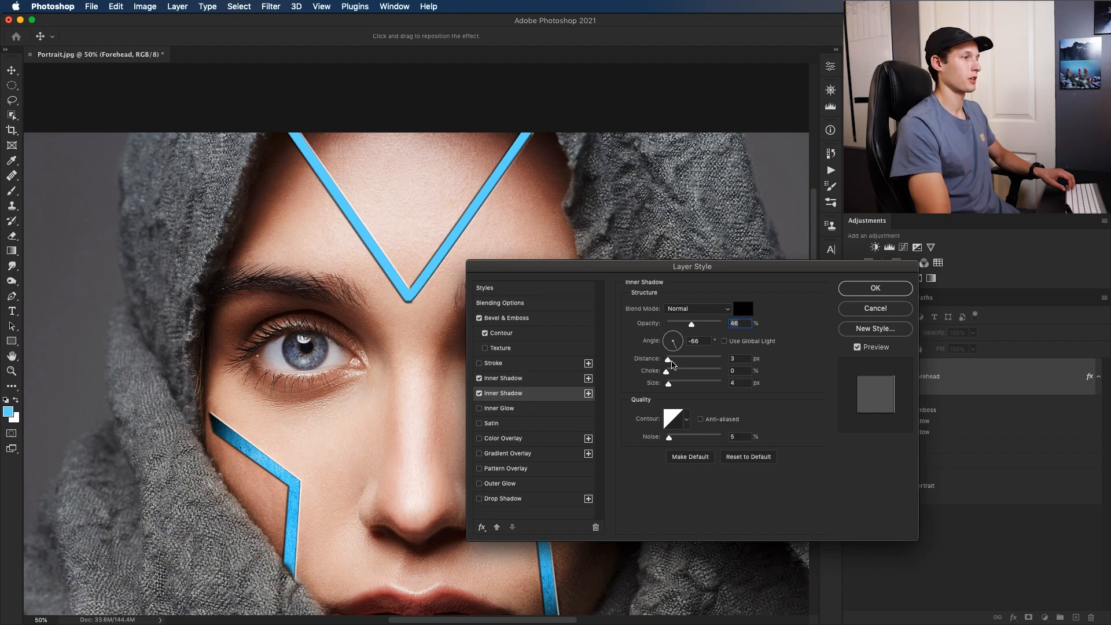
{"action": "left_click_drag", "start_coordinate": [667, 341], "coordinate": [673, 350]}
{"action": "key", "text": "Return"}
{"action": "key", "text": "p"}
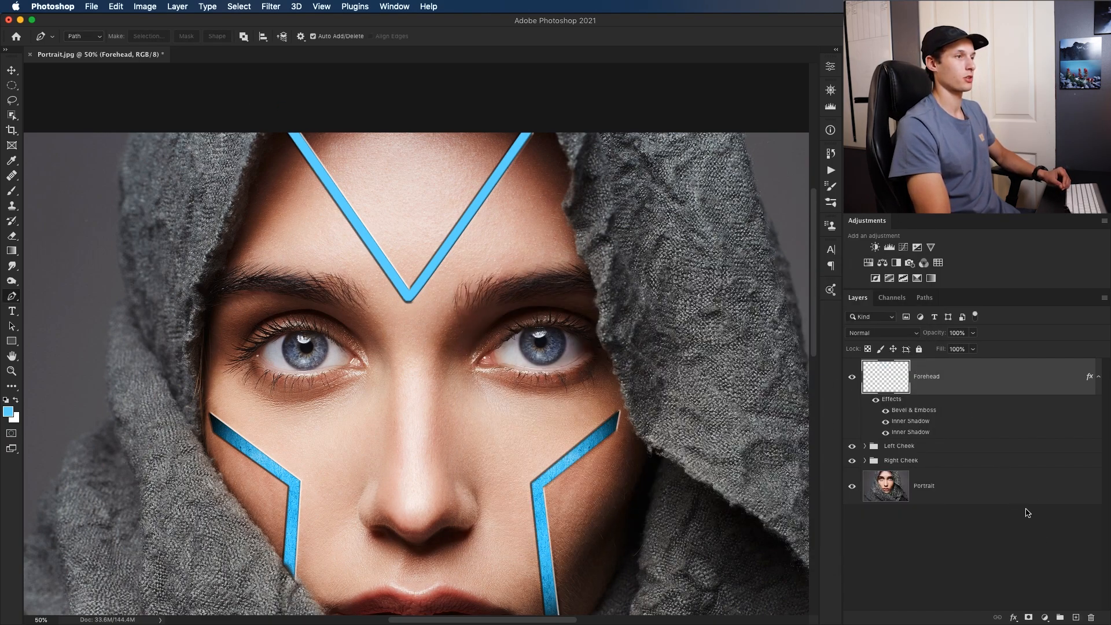
Step: Add a Curves adjustment layer, place it directly below the Forehead layer and rename it "Darken"
{"action": "left_click", "coordinate": [903, 248]}
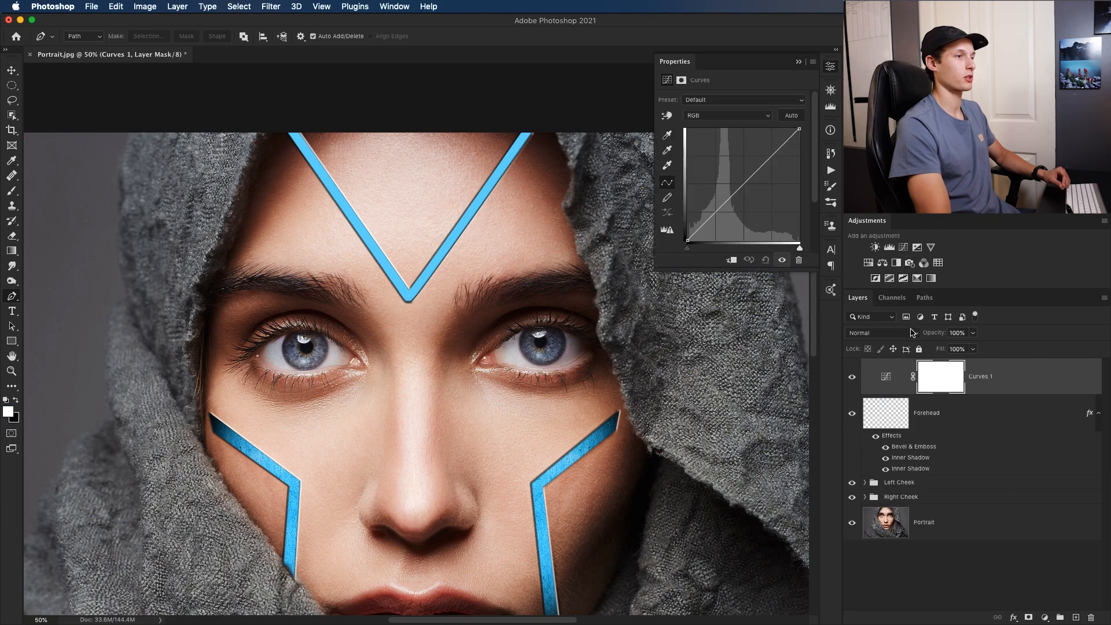
{"action": "left_click_drag", "start_coordinate": [989, 377], "coordinate": [959, 446]}
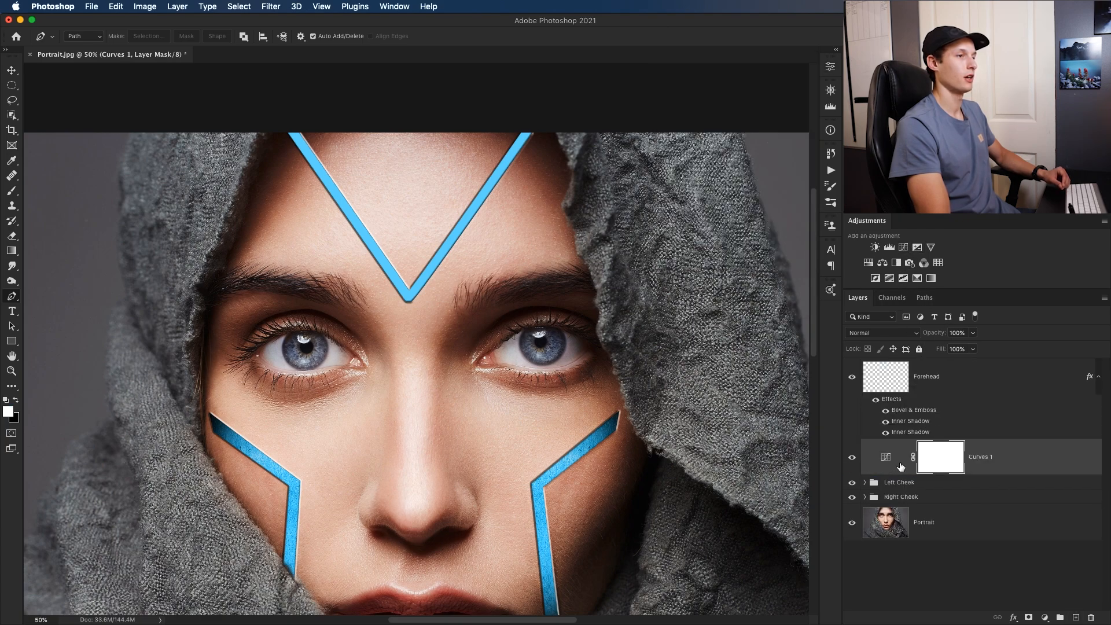
{"action": "double_click", "coordinate": [984, 457]}
{"action": "type", "text": "Darken"}
{"action": "key", "text": "Return"}
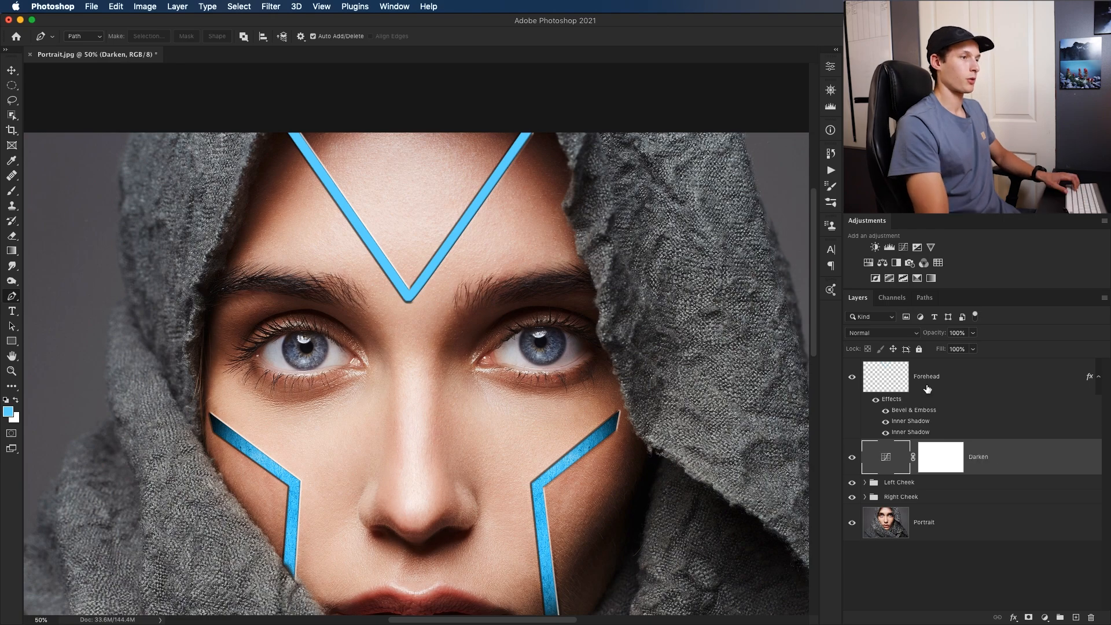
Step: Bend the Darken curve downward to darken the portrait and invert its layer mask to black
{"action": "double_click", "coordinate": [878, 466]}
{"action": "left_click_drag", "start_coordinate": [740, 188], "coordinate": [751, 195]}
{"action": "left_click", "coordinate": [935, 463]}
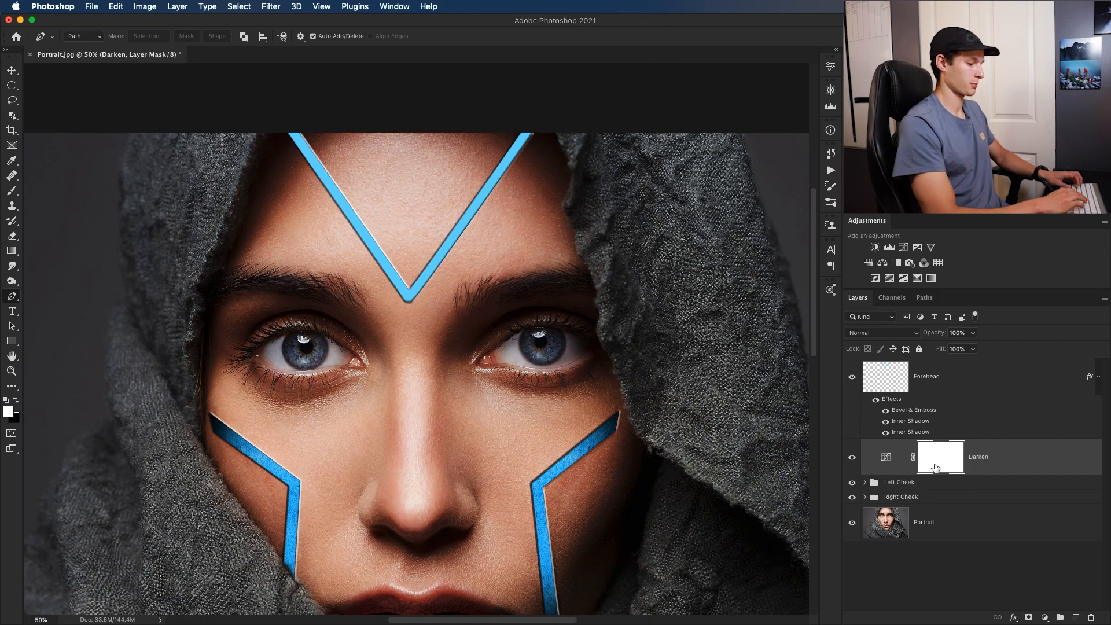
{"action": "key", "text": "super+i"}
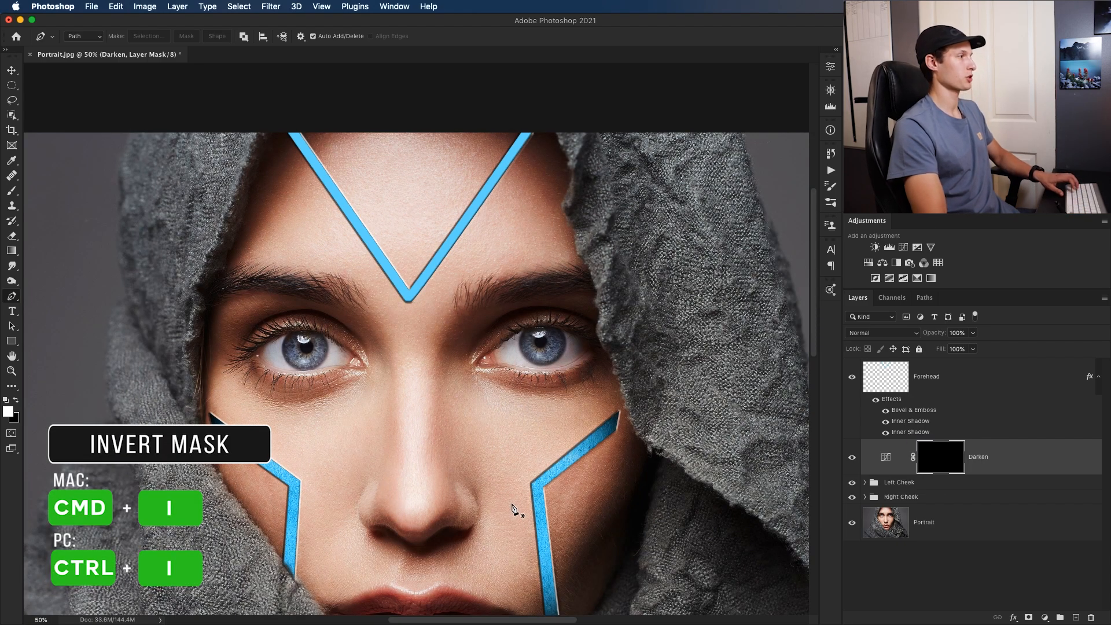
Step: Paint white on the Darken mask along the V-shaped forehead line with a soft, partly transparent brush
{"action": "key", "text": "b"}
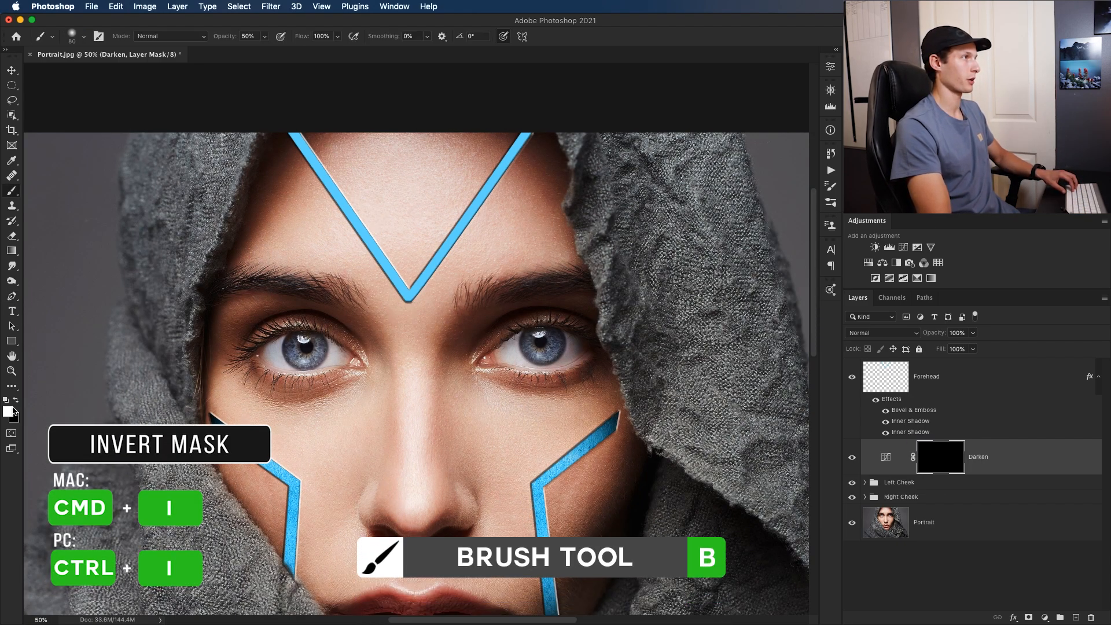
{"action": "key", "text": "super+equal"}
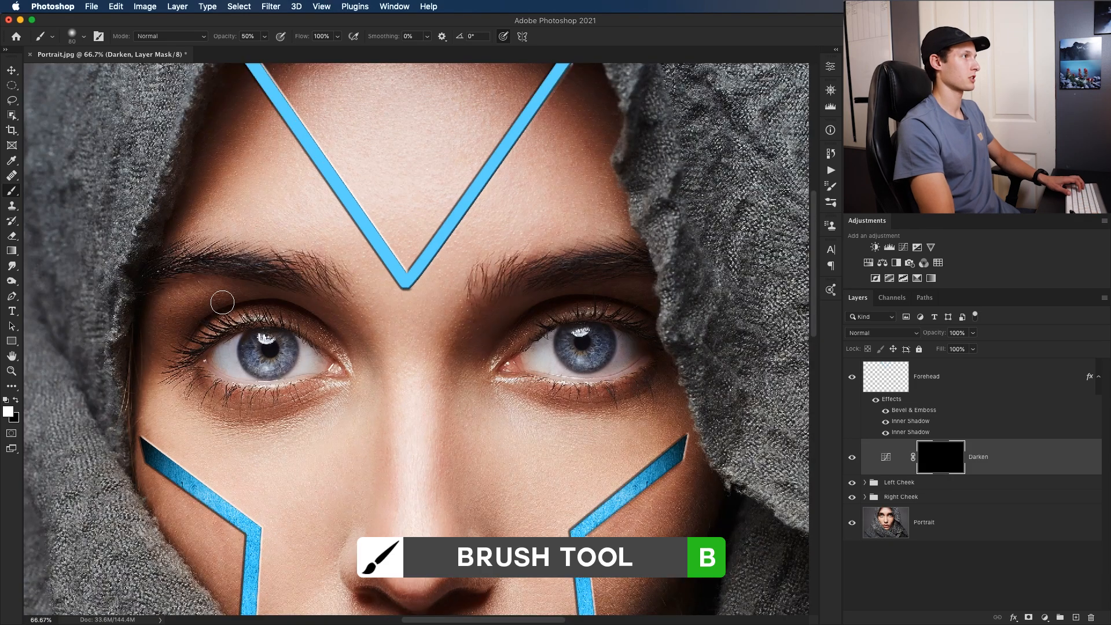
{"action": "scroll", "coordinate": [264, 222], "scroll_direction": "up", "scroll_amount": 3}
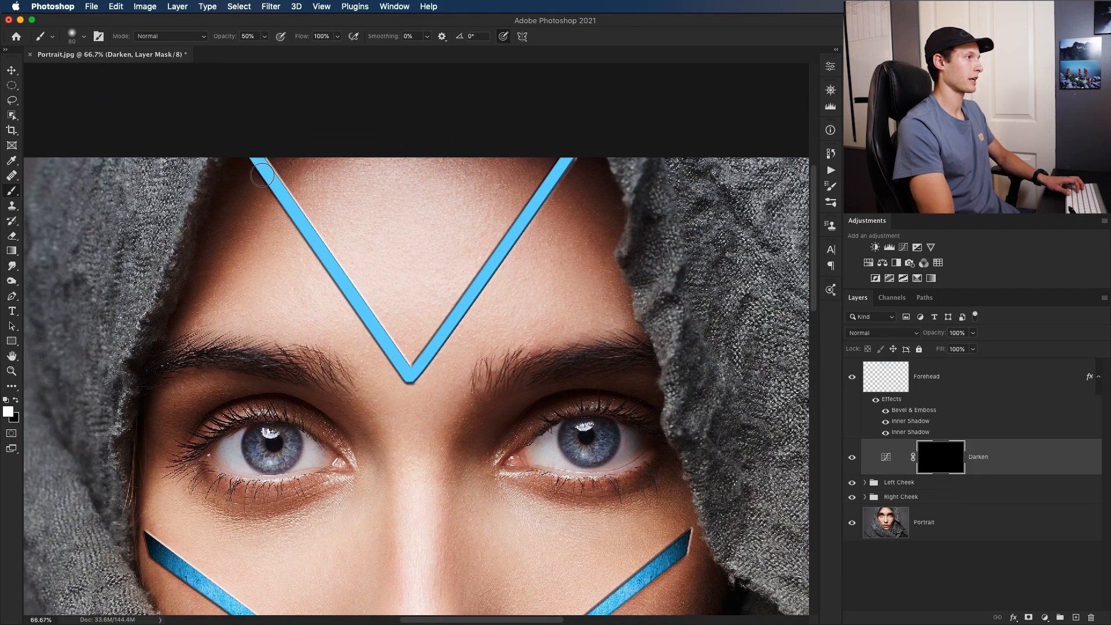
{"action": "key", "text": "bracketright"}
{"action": "key", "text": "bracketright"}
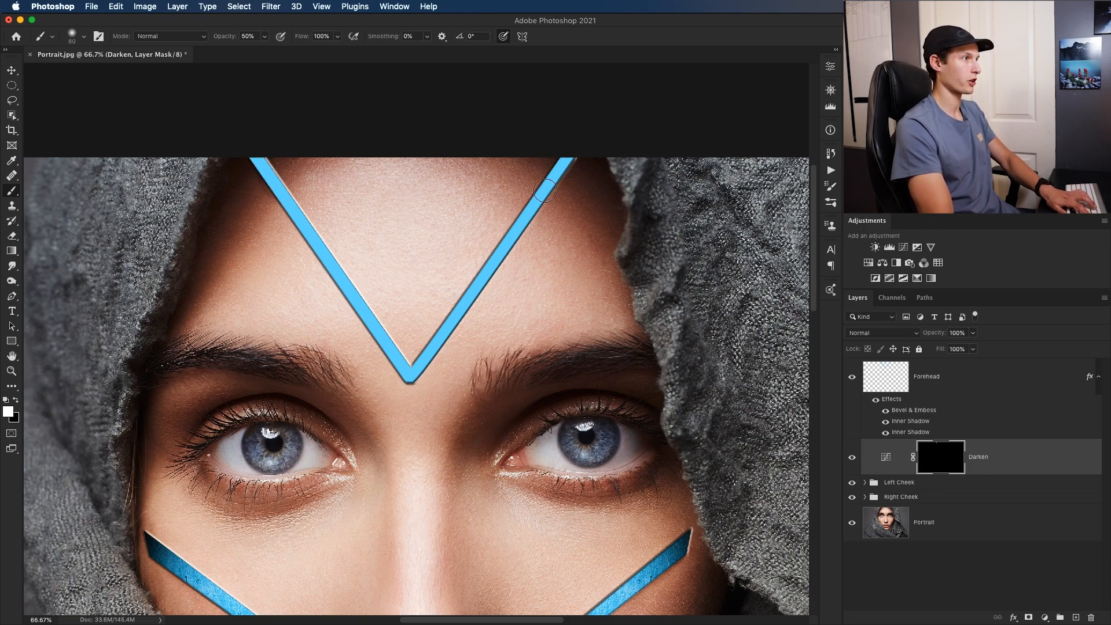
{"action": "key", "text": "bracketleft"}
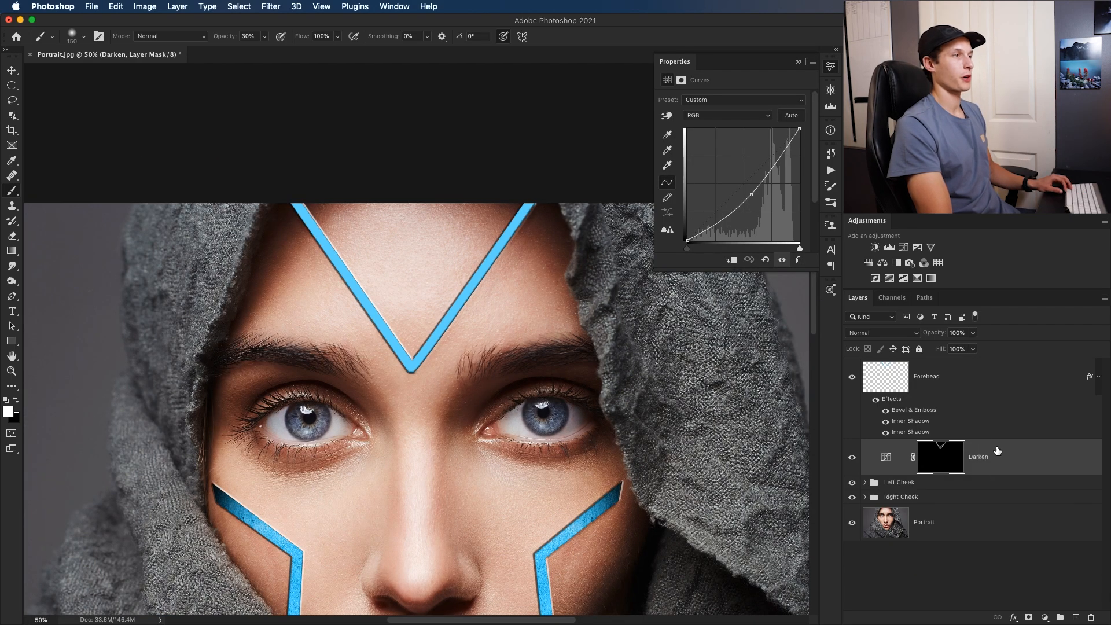
Step: Add a second Curves layer above Darken, raise its curve to brighten the image and invert its mask to black
{"action": "left_click", "coordinate": [906, 248]}
{"action": "left_click_drag", "start_coordinate": [747, 175], "coordinate": [738, 173]}
{"action": "left_click", "coordinate": [942, 469]}
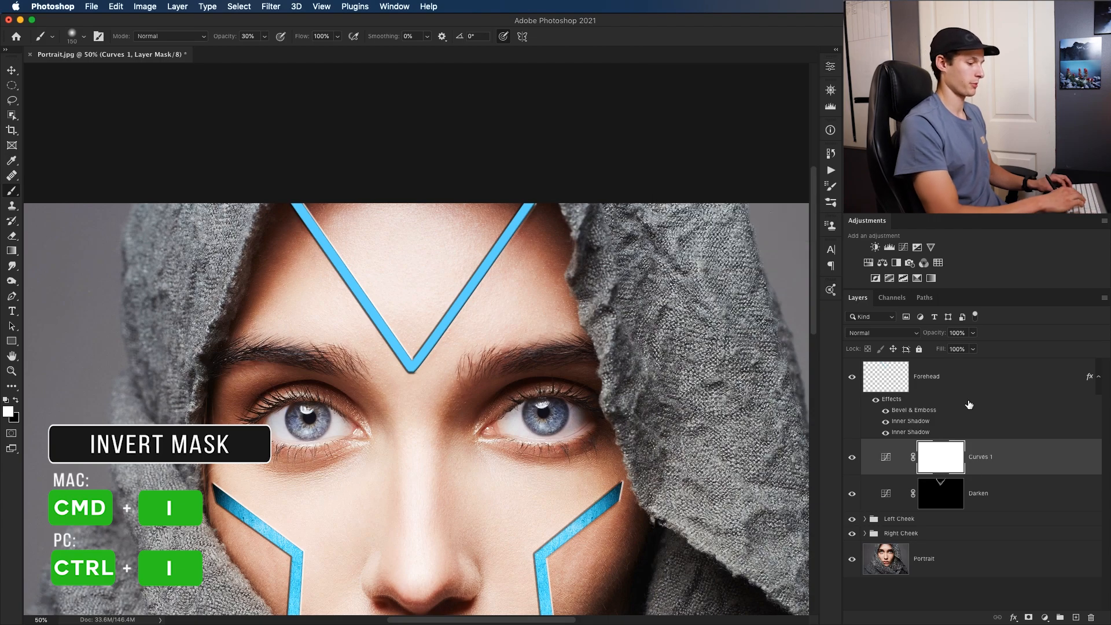
{"action": "key", "text": "super+i"}
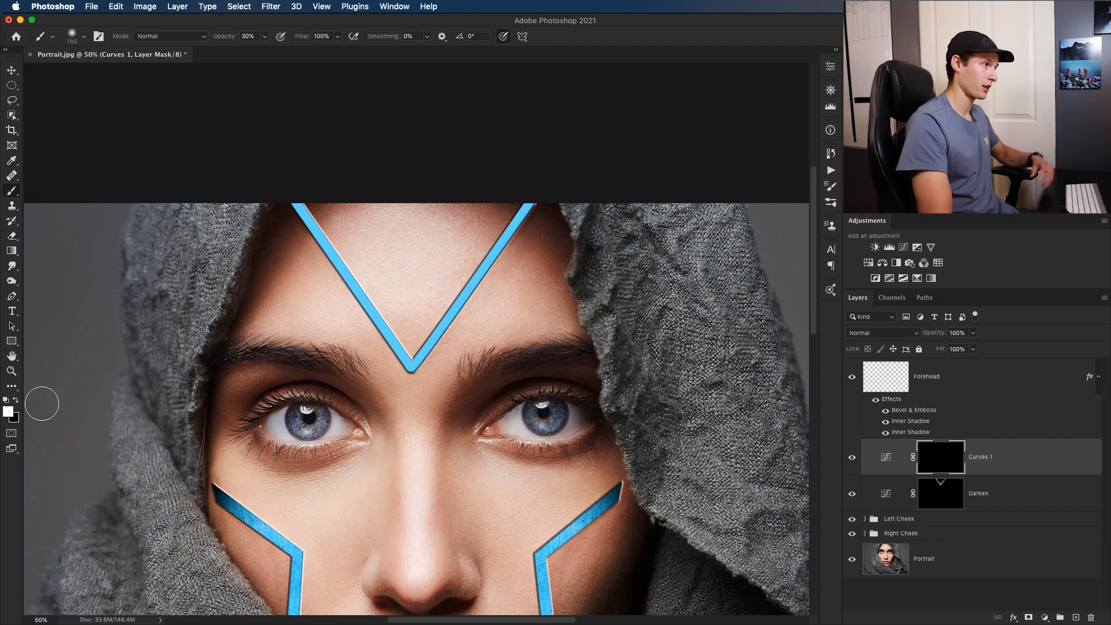
Step: Paint the brightening mask white at 30% opacity along the V line's inner edge, and compare the forehead without both Curves layers
{"action": "key", "text": "bracketleft"}
{"action": "key", "text": "bracketleft"}
{"action": "key", "text": "bracketleft"}
{"action": "key", "text": "bracketleft"}
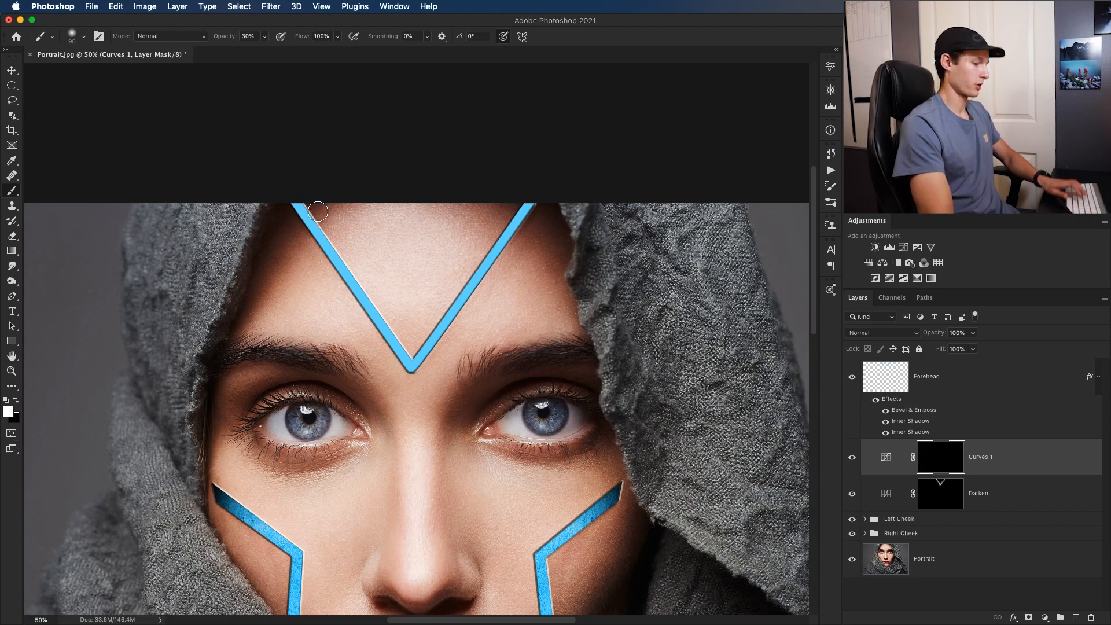
{"action": "key", "text": "super+plus"}
{"action": "key", "text": "super+plus"}
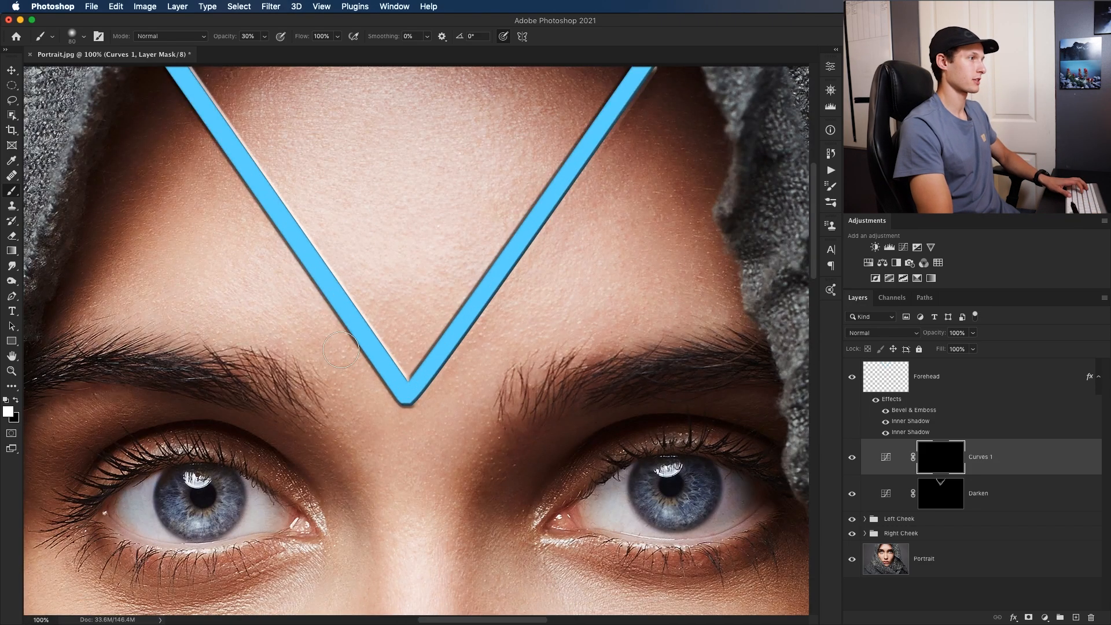
{"action": "left_click_drag", "start_coordinate": [524, 317], "coordinate": [502, 392]}
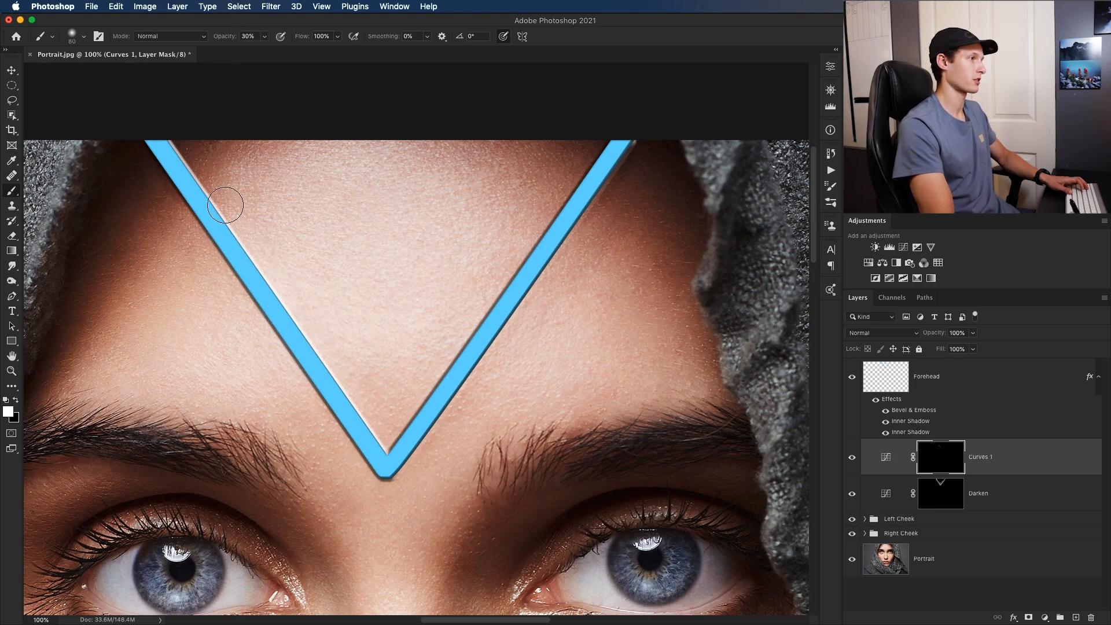
{"action": "key", "text": "super+minus"}
{"action": "left_click", "coordinate": [851, 456]}
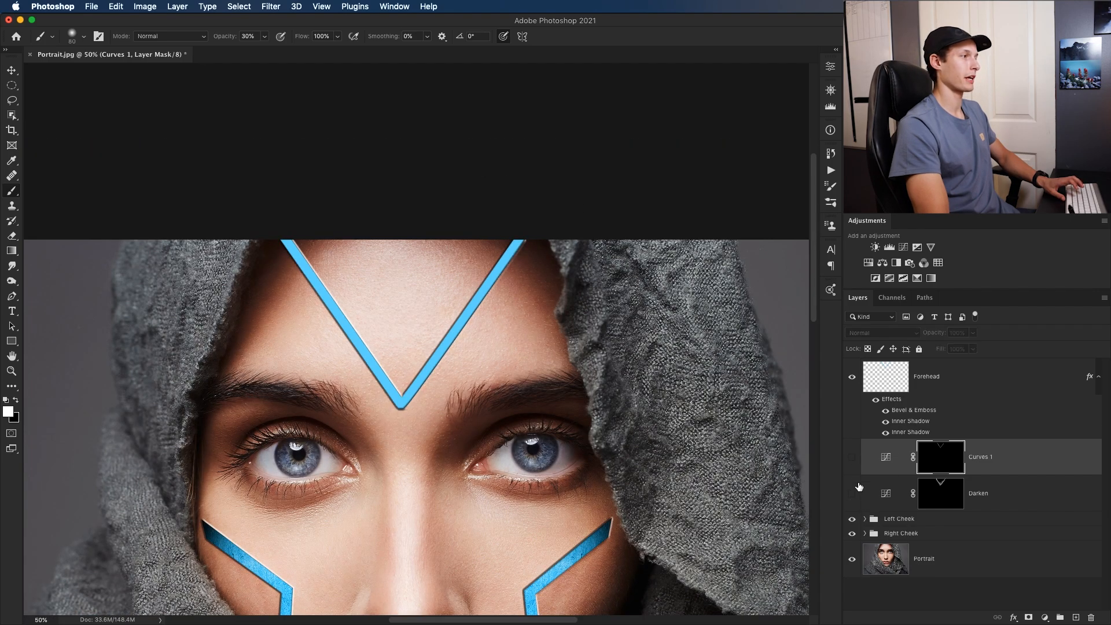
{"action": "left_click", "coordinate": [853, 457]}
{"action": "left_click", "coordinate": [852, 493]}
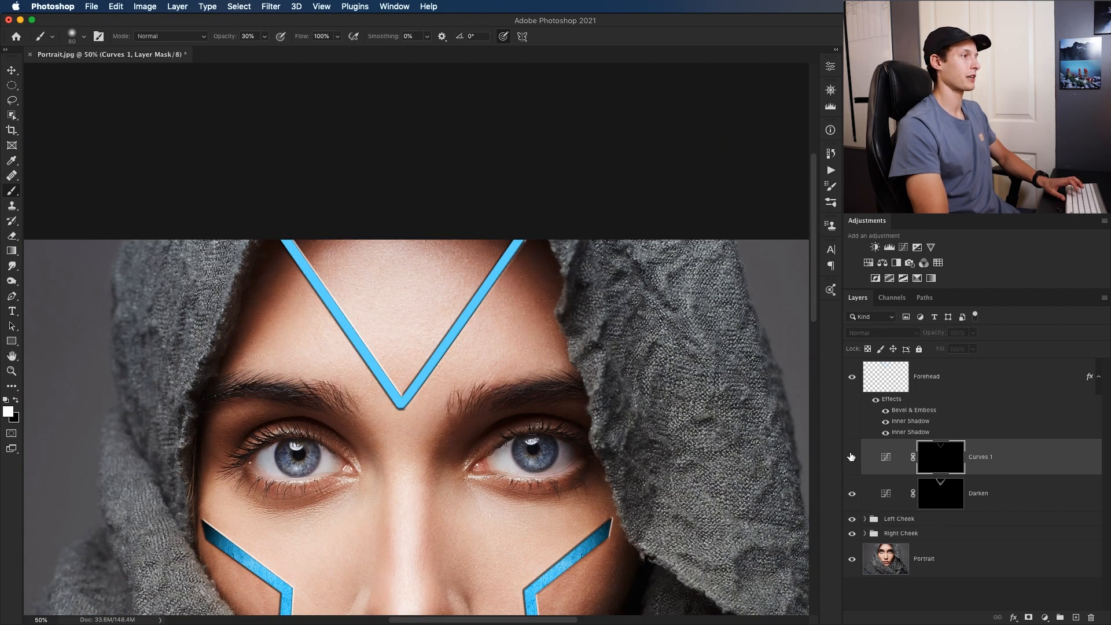
Step: Create a new layer above Forehead, clip it to the Forehead layer and rename it "Shadow"
{"action": "left_click", "coordinate": [980, 377]}
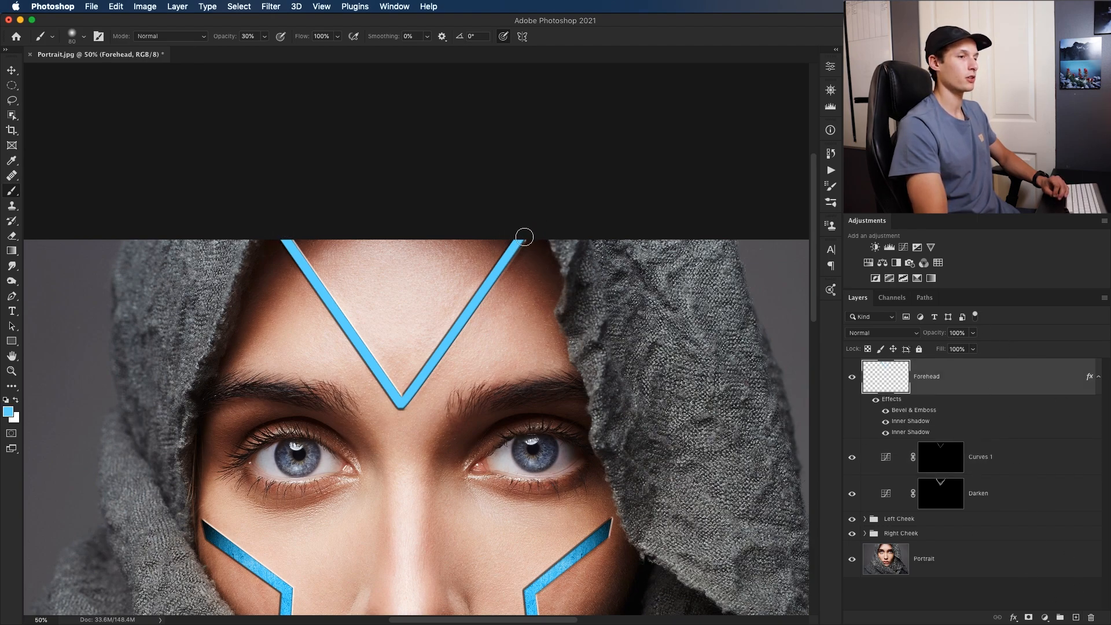
{"action": "left_click", "coordinate": [1075, 617]}
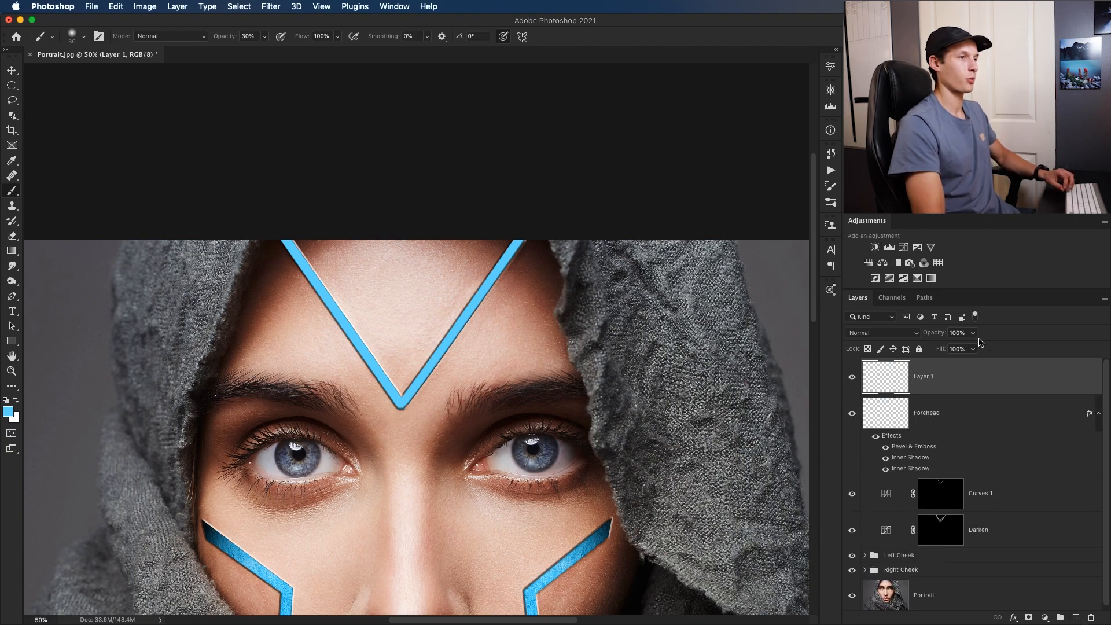
{"action": "right_click", "coordinate": [979, 374]}
{"action": "left_click", "coordinate": [911, 339]}
{"action": "double_click", "coordinate": [949, 376]}
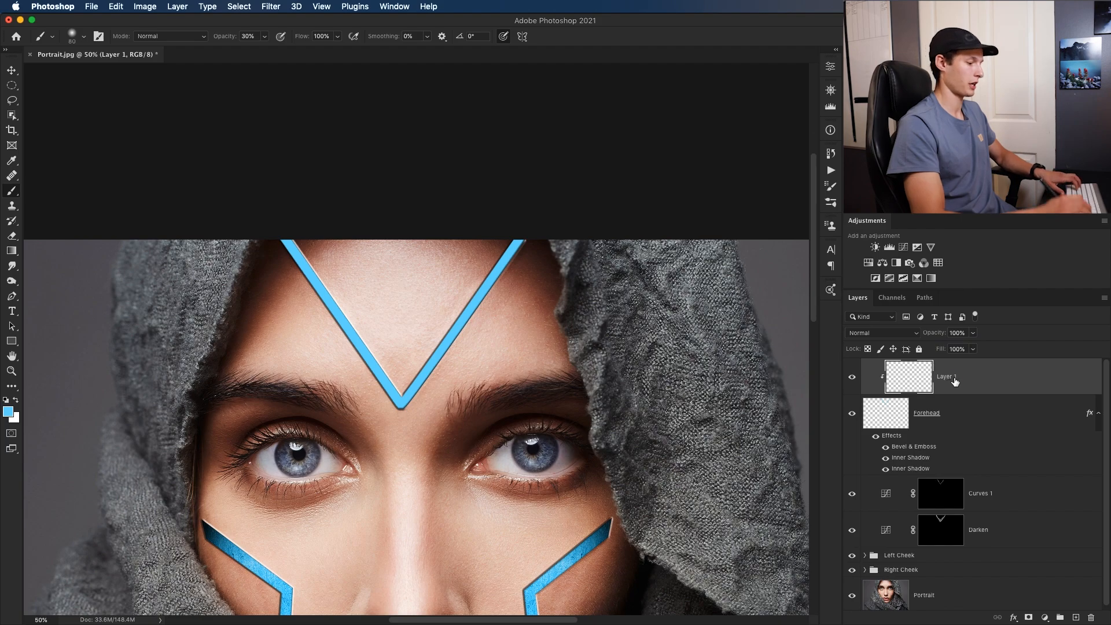
{"action": "type", "text": "Shadow"}
{"action": "key", "text": "Return"}
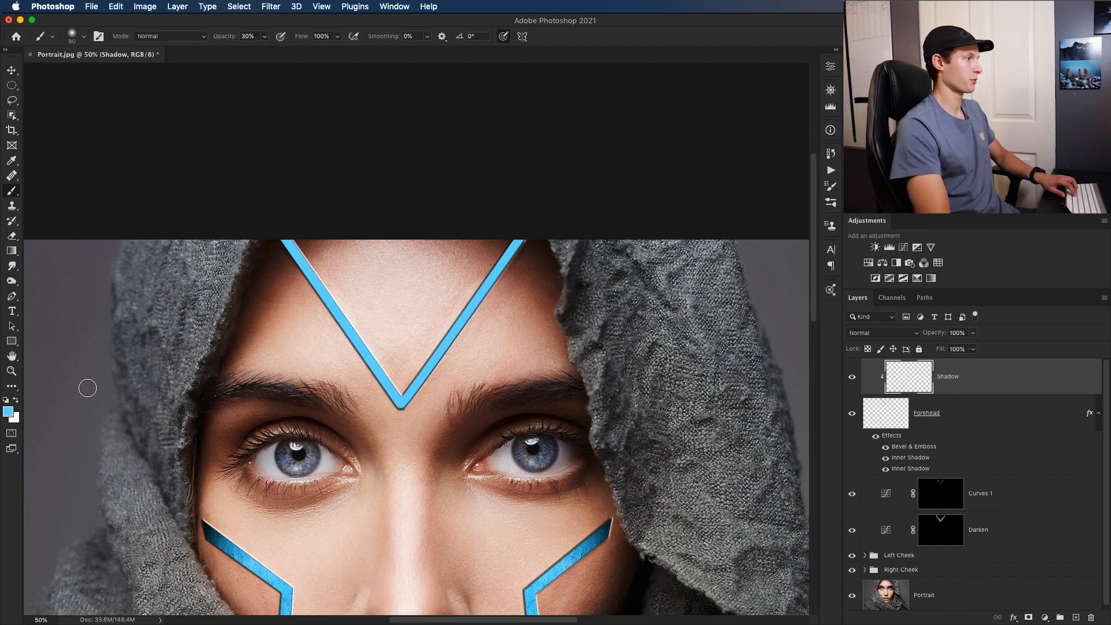
Step: Set the foreground colour to black for painting the forehead line's shadow
{"action": "left_click", "coordinate": [8, 412]}
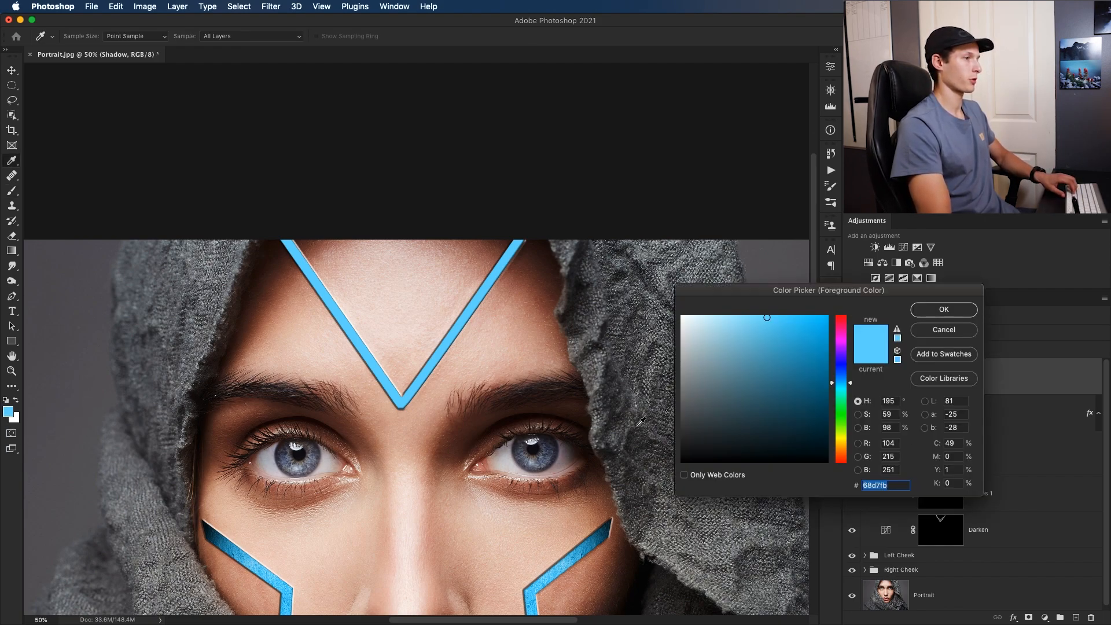
{"action": "left_click_drag", "start_coordinate": [721, 448], "coordinate": [665, 492]}
{"action": "key", "text": "Return"}
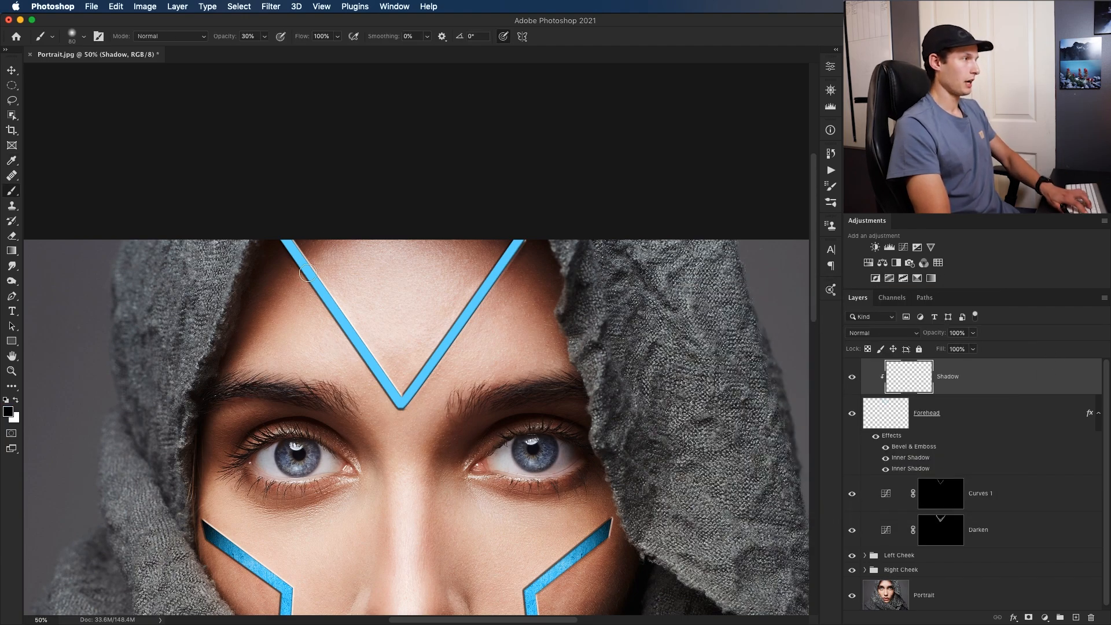
Step: Paint black at 100% opacity on the Shadow layer over the V line's two upper ends with a 500 px soft brush
{"action": "key", "text": "bracketright"}
{"action": "key", "text": "bracketright"}
{"action": "key", "text": "bracketright"}
{"action": "key", "text": "bracketright"}
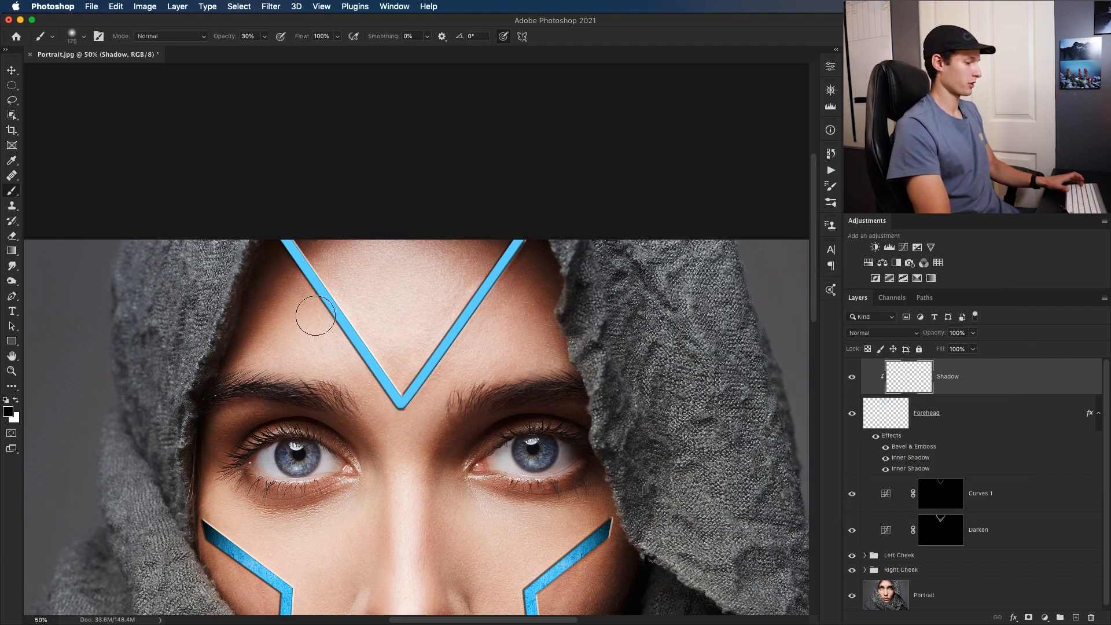
{"action": "key", "text": "0"}
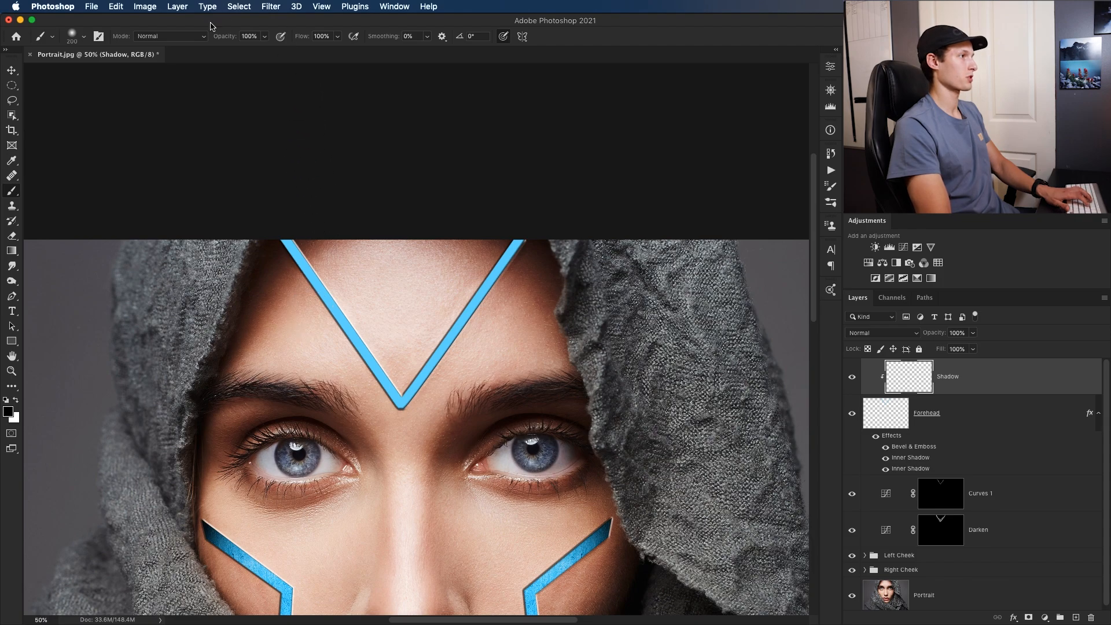
{"action": "key", "text": "bracketright"}
{"action": "key", "text": "bracketright"}
{"action": "key", "text": "bracketright"}
{"action": "key", "text": "bracketright"}
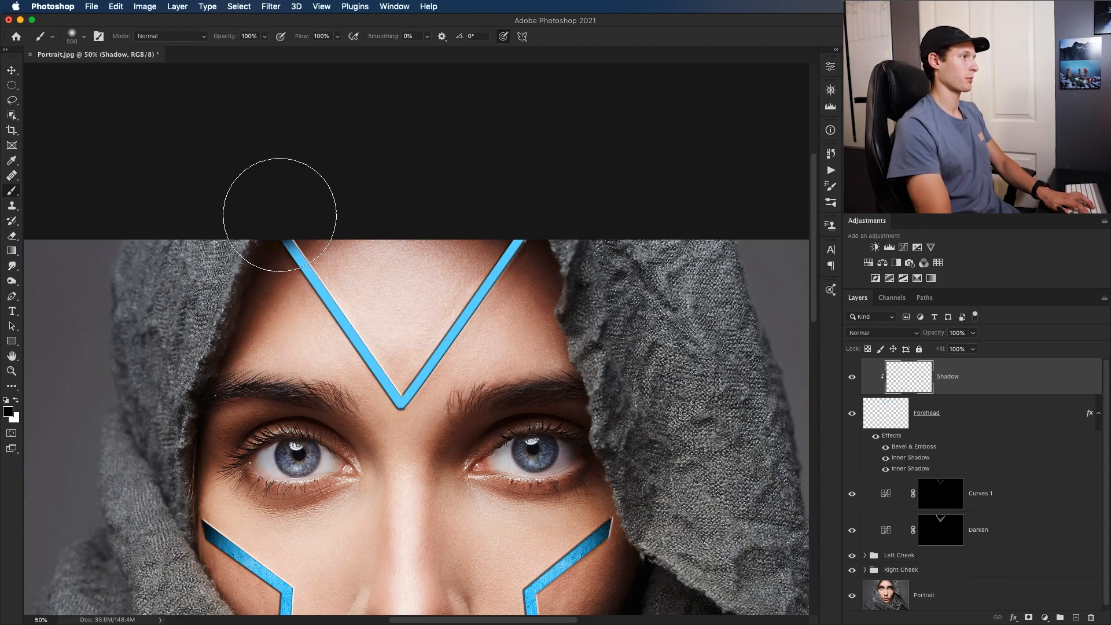
{"action": "left_click", "coordinate": [548, 228]}
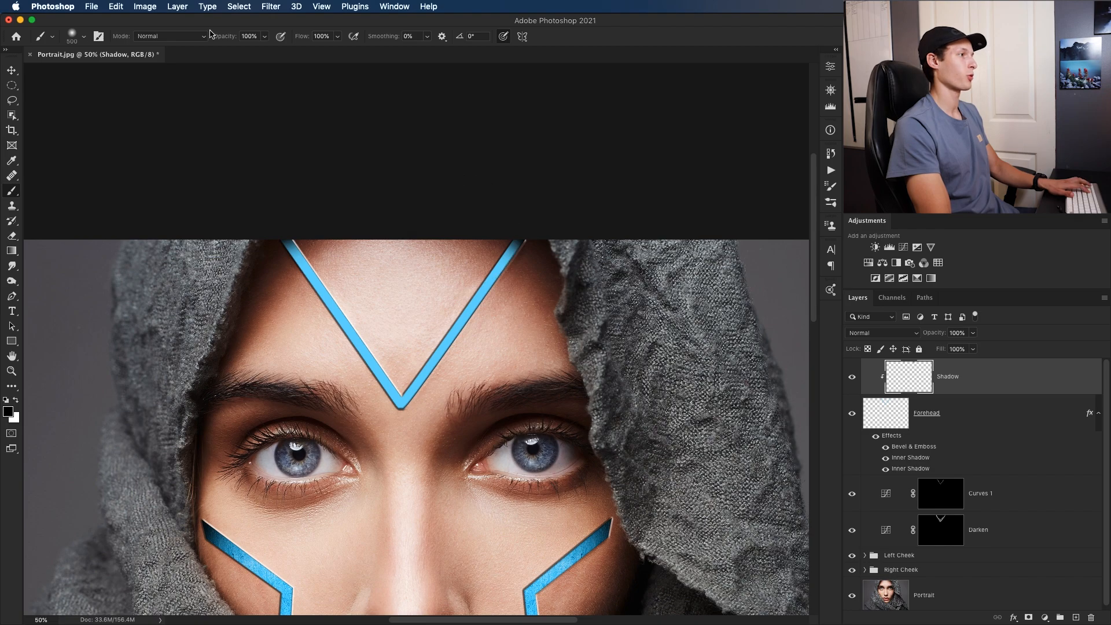
Step: Blend softer black shading into the V line's upper ends at 40% opacity, varying the brush size up to 700 px
{"action": "key", "text": "4"}
{"action": "key", "text": "bracketright"}
{"action": "key", "text": "bracketright"}
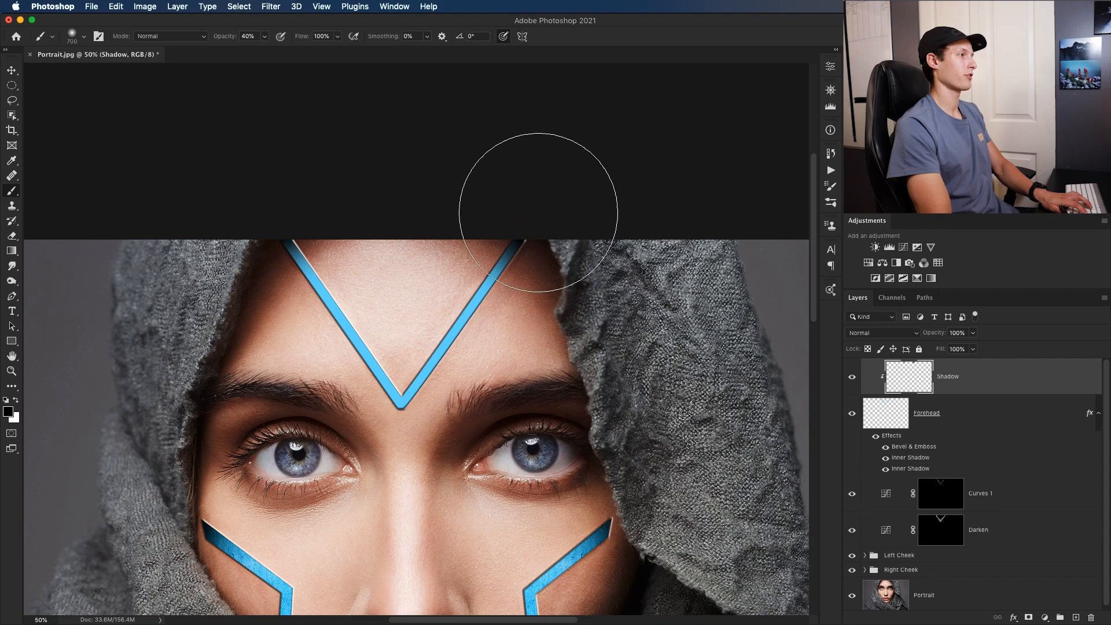
{"action": "key", "text": "bracketleft"}
{"action": "key", "text": "bracketleft"}
{"action": "key", "text": "bracketleft"}
{"action": "key", "text": "bracketleft"}
{"action": "key", "text": "bracketleft"}
{"action": "key", "text": "bracketleft"}
{"action": "key", "text": "bracketleft"}
{"action": "key", "text": "bracketleft"}
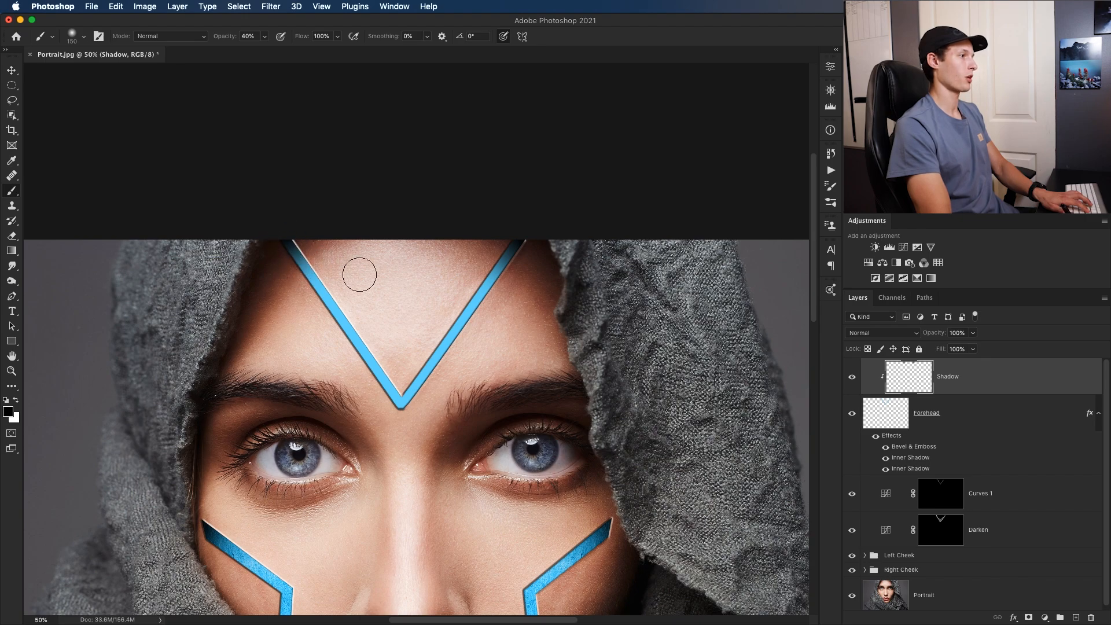
{"action": "key", "text": "bracketright"}
{"action": "key", "text": "bracketright"}
{"action": "key", "text": "bracketright"}
{"action": "key", "text": "bracketright"}
{"action": "key", "text": "bracketright"}
{"action": "key", "text": "bracketright"}
{"action": "key", "text": "bracketright"}
{"action": "key", "text": "bracketright"}
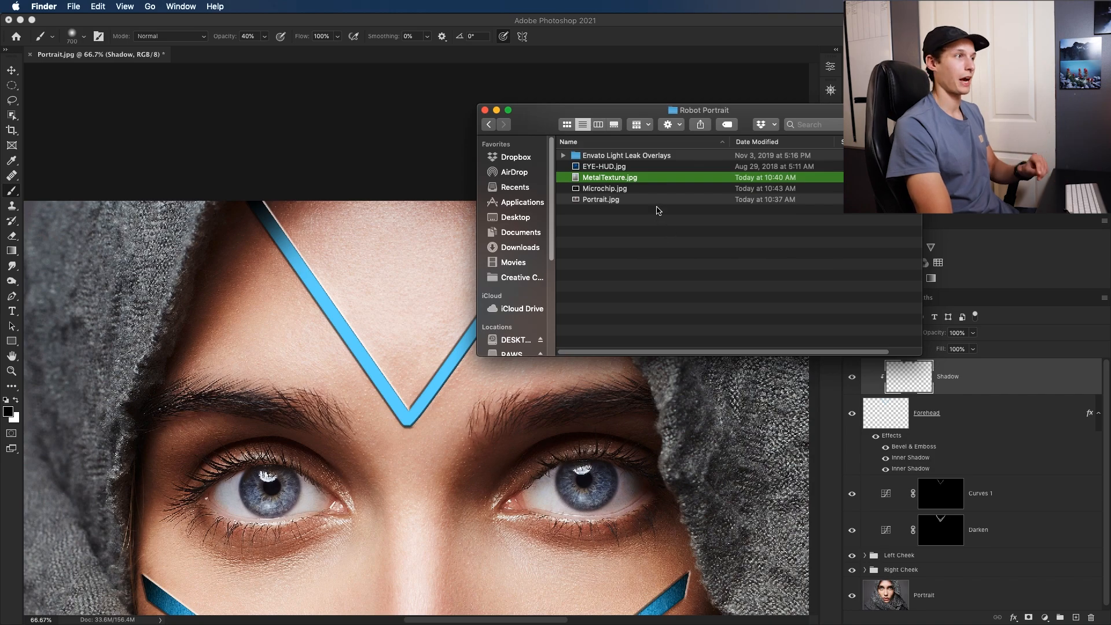
Step: Place MetalTexture.jpg in the portrait, clip it to the Forehead layer and reorder it beneath the Shadow layer
{"action": "left_click", "coordinate": [433, 334]}
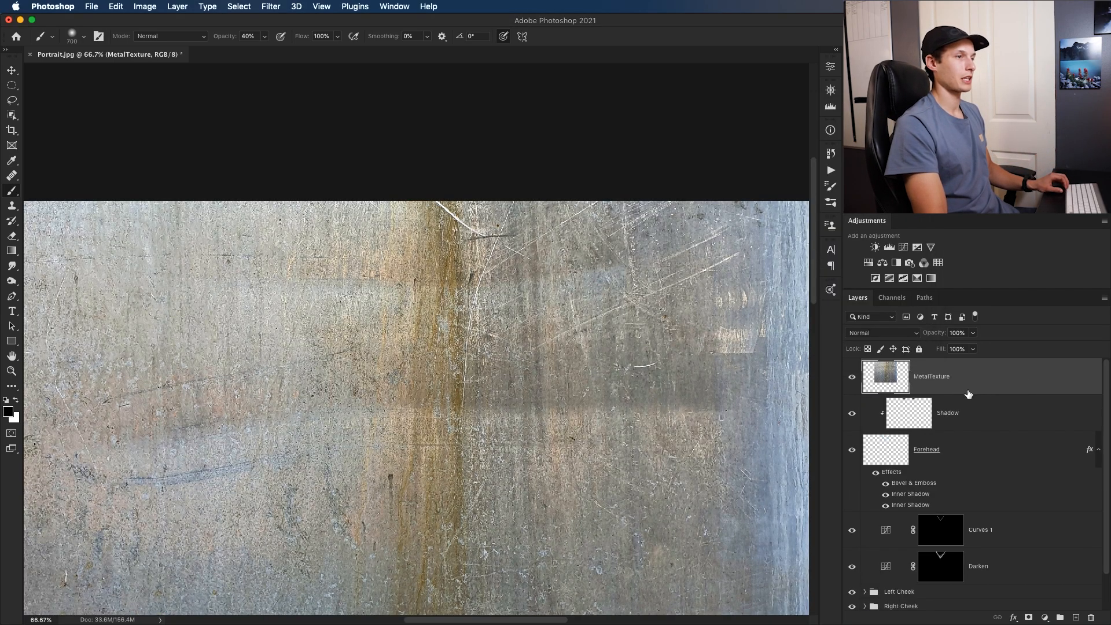
{"action": "right_click", "coordinate": [966, 383]}
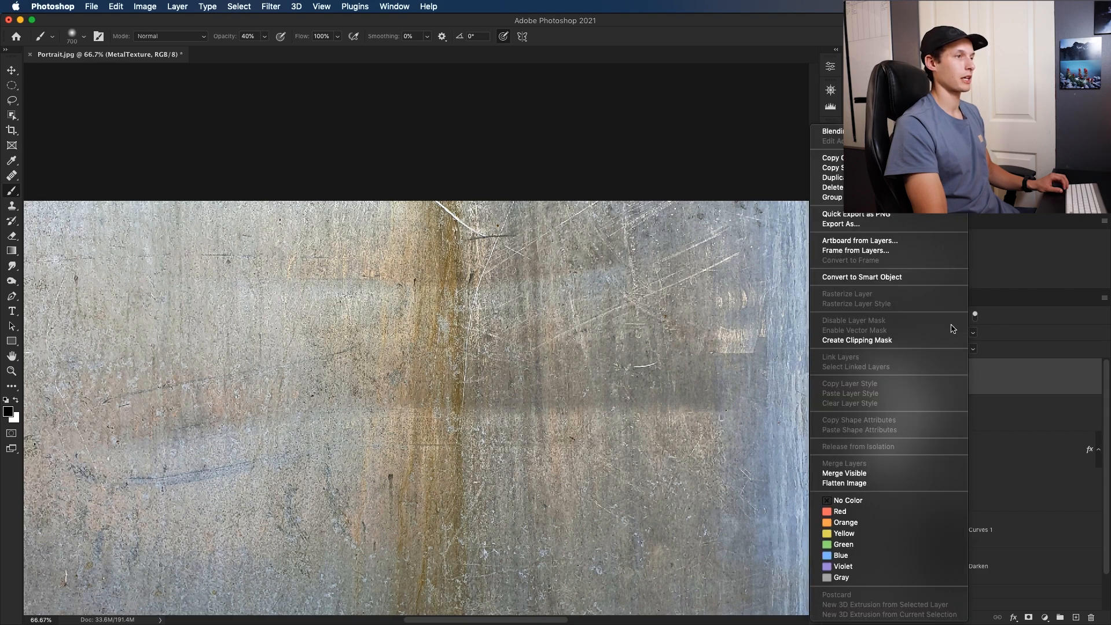
{"action": "left_click", "coordinate": [906, 341]}
{"action": "left_click_drag", "start_coordinate": [999, 384], "coordinate": [983, 431]}
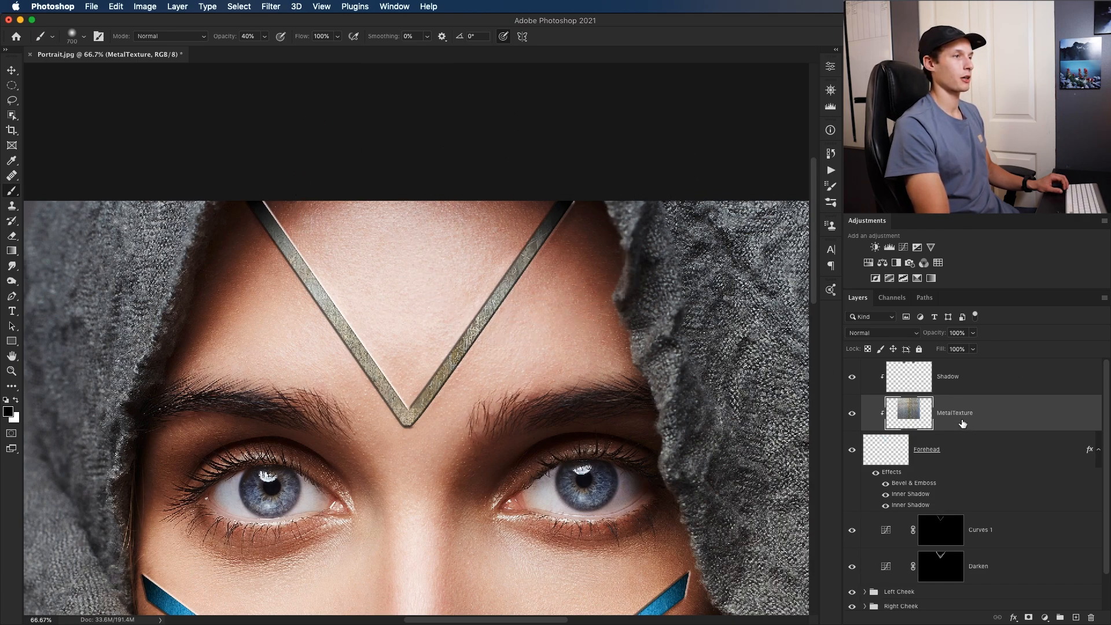
Step: Set the MetalTexture layer's blend mode to Luminosity and switch to the Move tool
{"action": "left_click", "coordinate": [888, 339]}
{"action": "left_click", "coordinate": [872, 591]}
{"action": "key", "text": "super+0"}
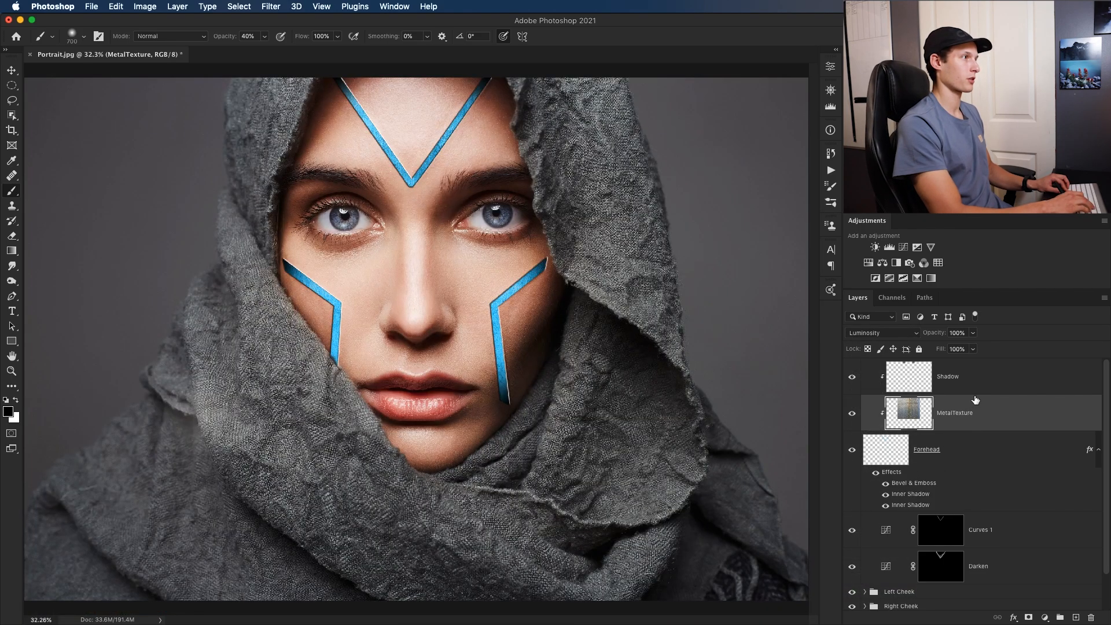
{"action": "key", "text": "super+minus"}
{"action": "key", "text": "super+0"}
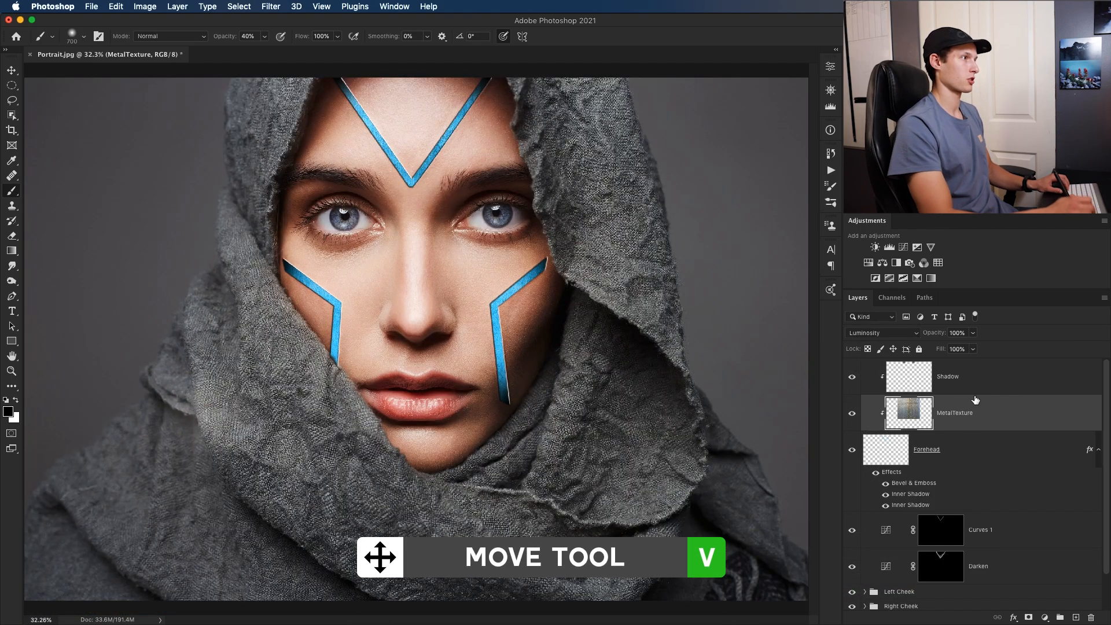
{"action": "key", "text": "super+minus"}
{"action": "key", "text": "v"}
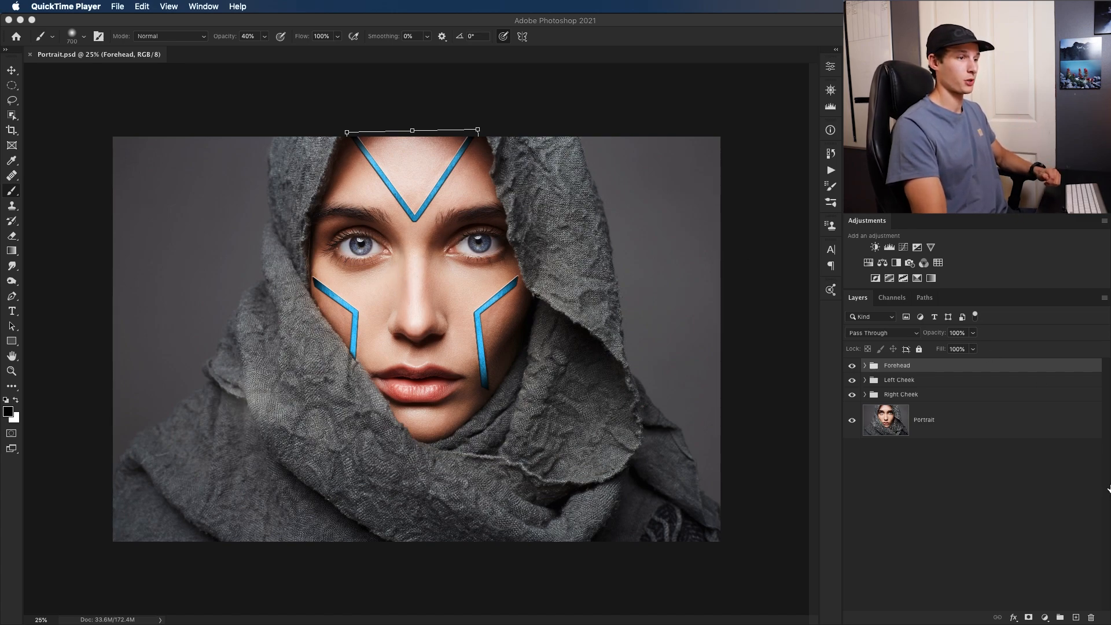
Step: Create a new layer above the Forehead group and select three stacked ellipses of decreasing size down the nose bridge with the Elliptical Marquee tool
{"action": "left_click", "coordinate": [1077, 618]}
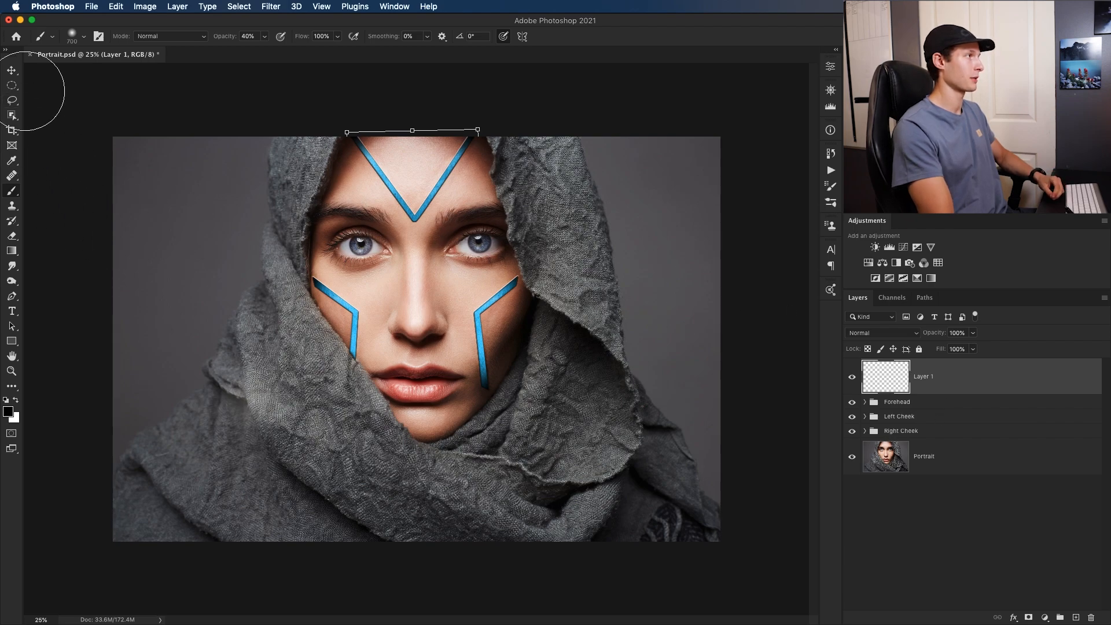
{"action": "left_click", "coordinate": [16, 87]}
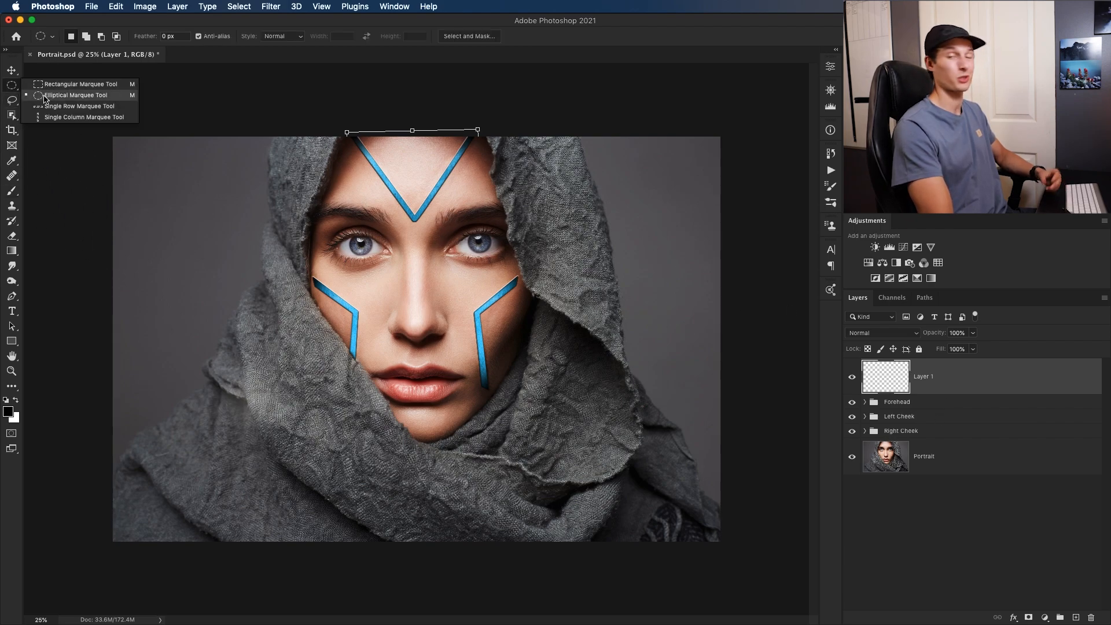
{"action": "left_click", "coordinate": [47, 96]}
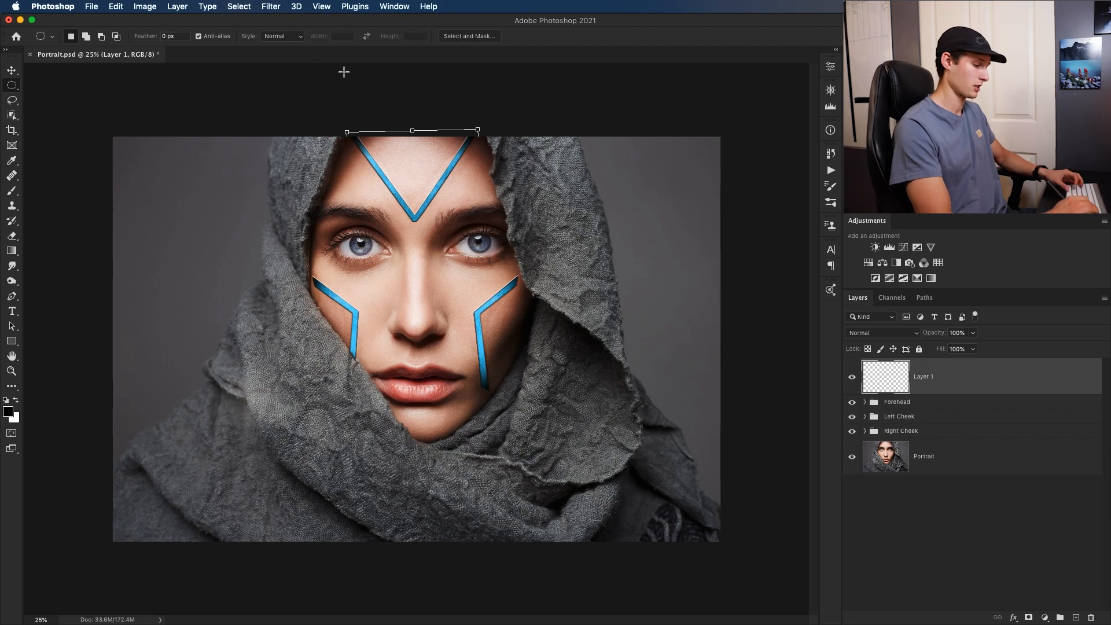
{"action": "key", "text": "super+equal"}
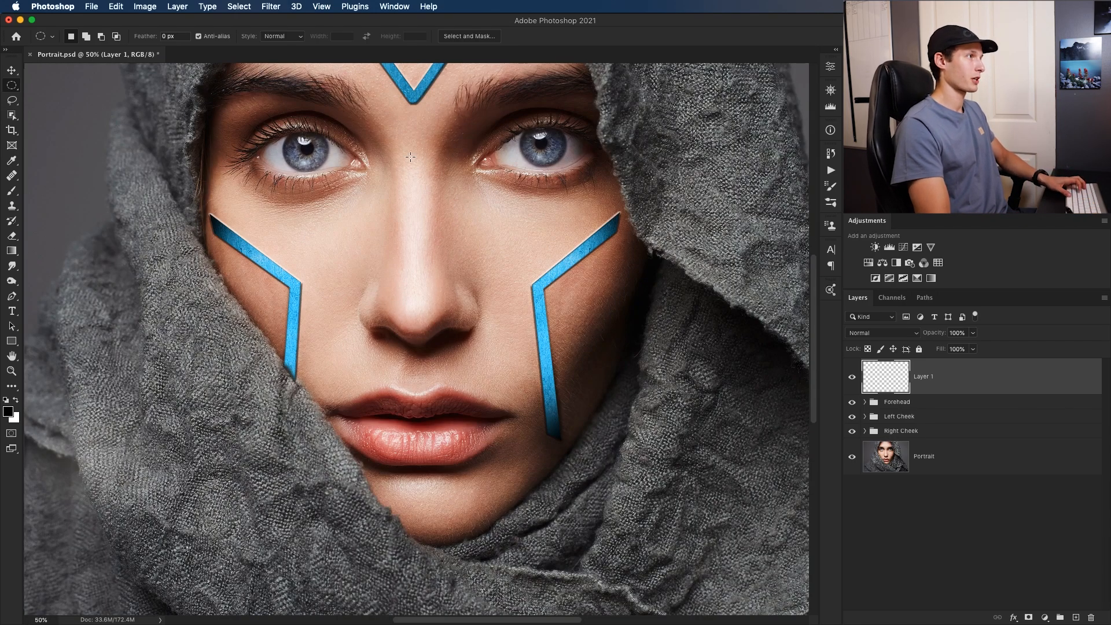
{"action": "left_click_drag", "start_coordinate": [464, 218], "coordinate": [461, 325]}
{"action": "left_click_drag", "start_coordinate": [397, 235], "coordinate": [428, 251]}
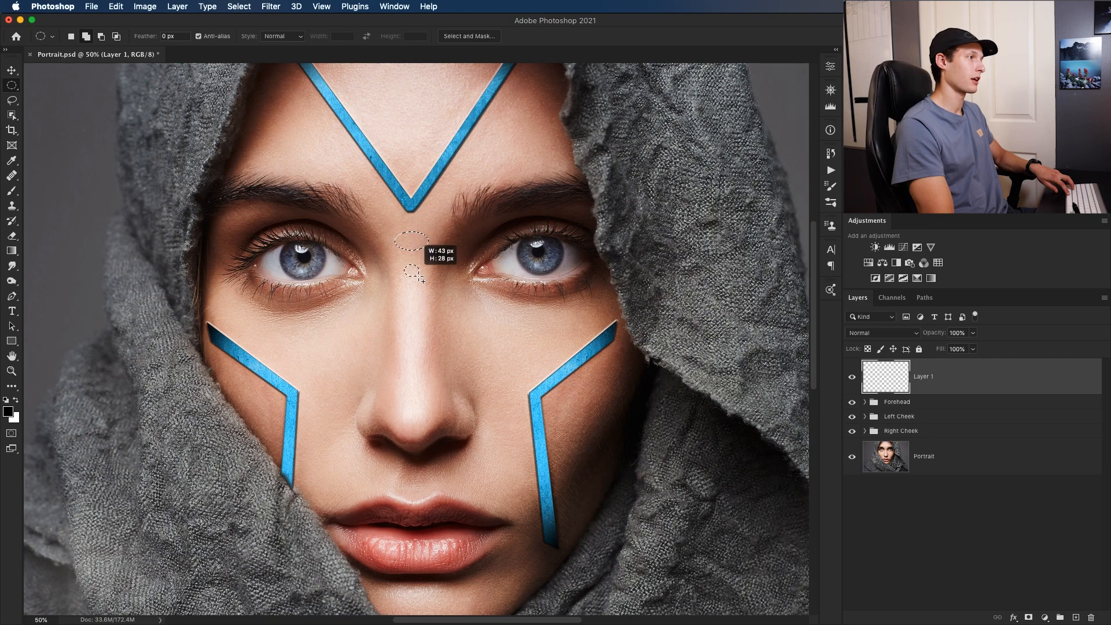
{"action": "left_click_drag", "start_coordinate": [427, 281], "coordinate": [425, 277]}
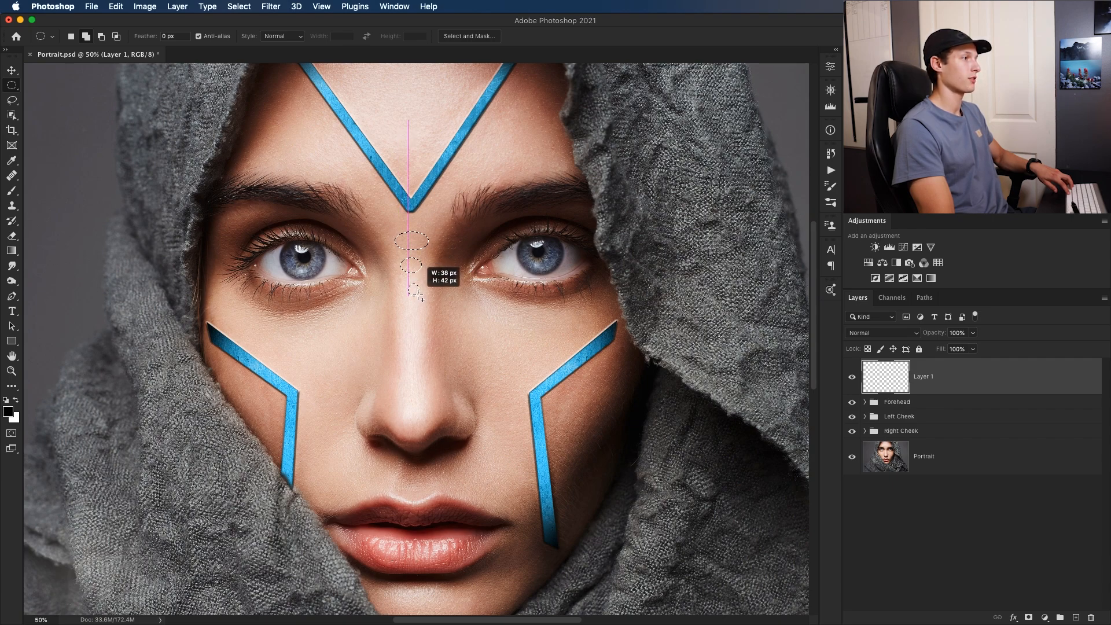
{"action": "left_click_drag", "start_coordinate": [422, 298], "coordinate": [416, 291]}
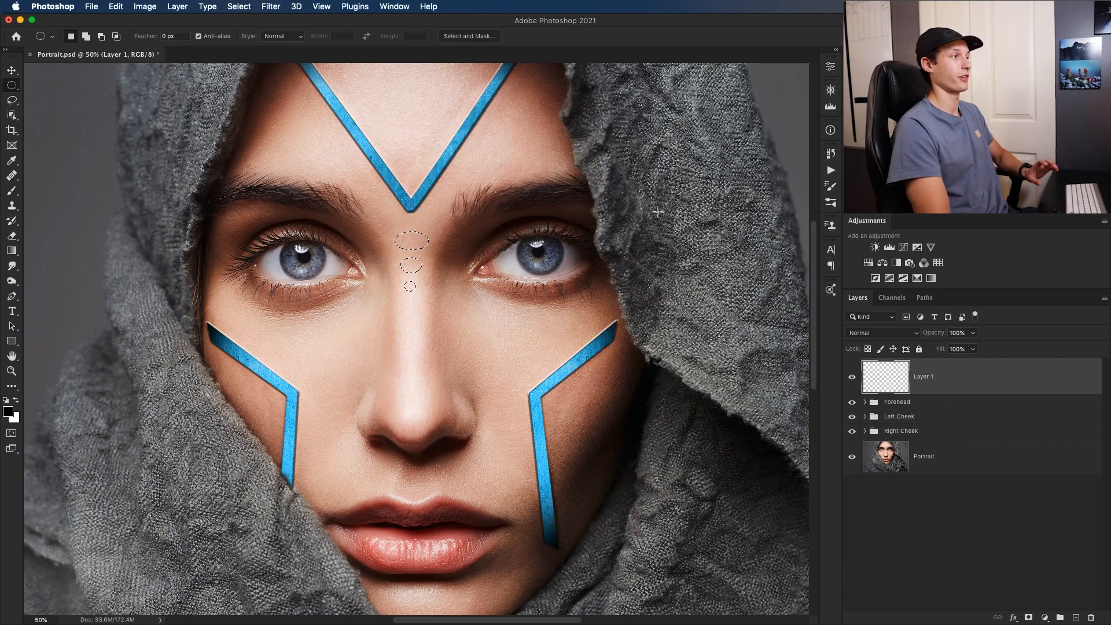
Step: Fill the three selected ellipses with the pale blue-white colour edfafe and deselect them
{"action": "left_click", "coordinate": [10, 411]}
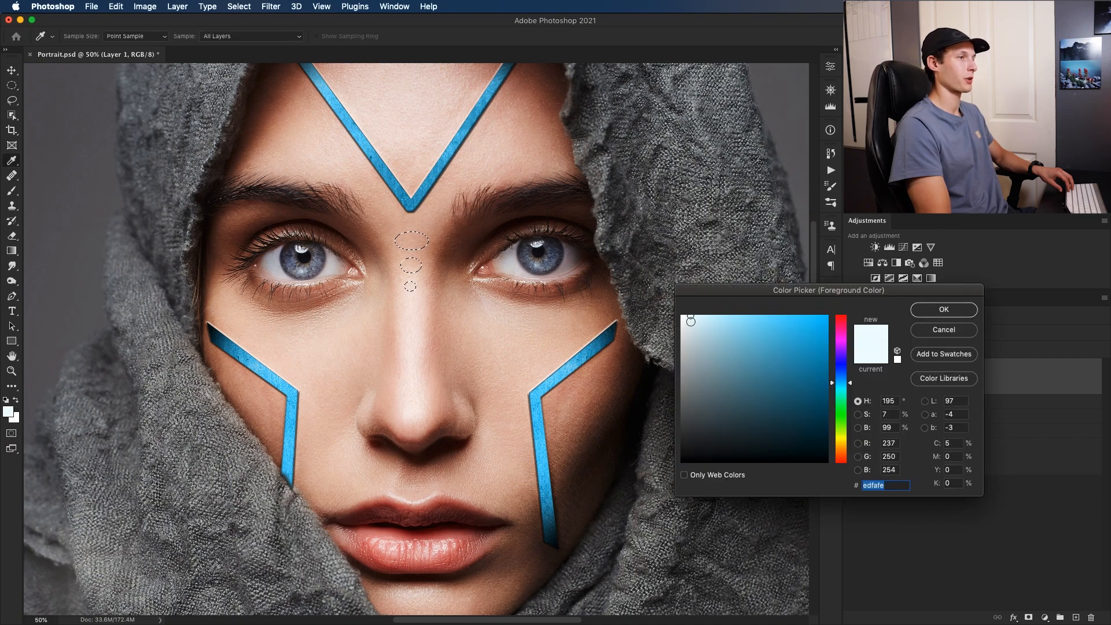
{"action": "left_click", "coordinate": [957, 313]}
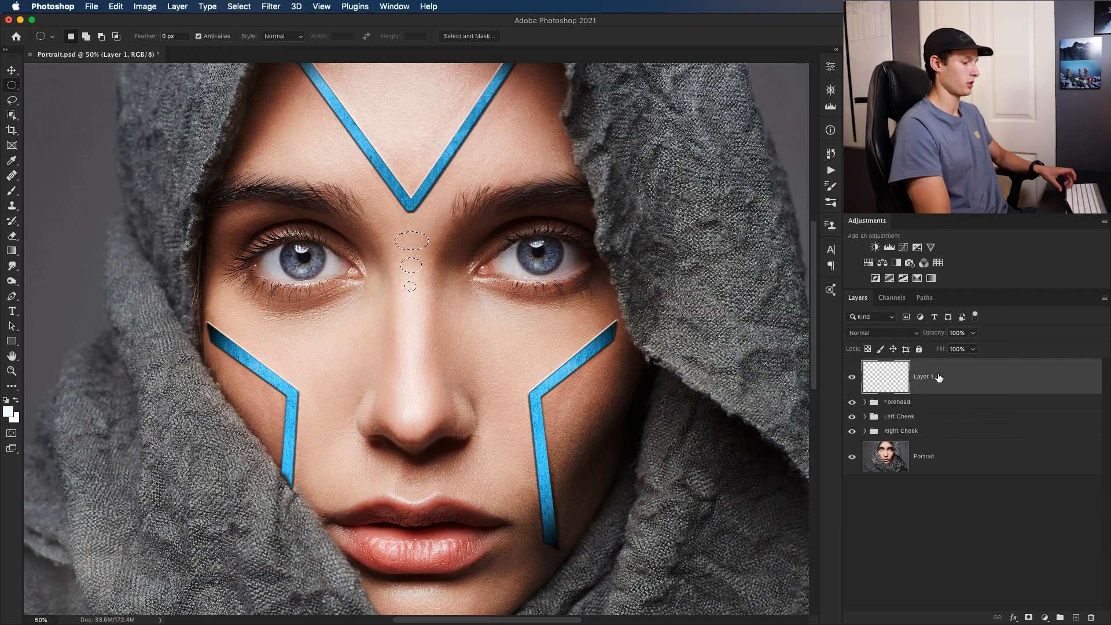
{"action": "key", "text": "alt+BackSpace"}
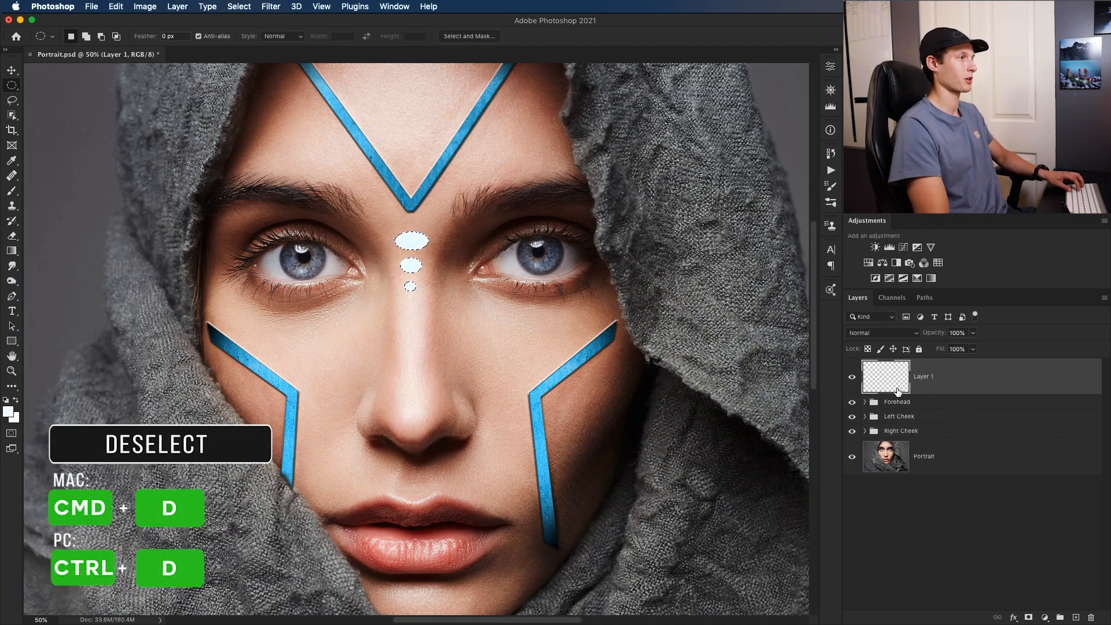
{"action": "key", "text": "super+d"}
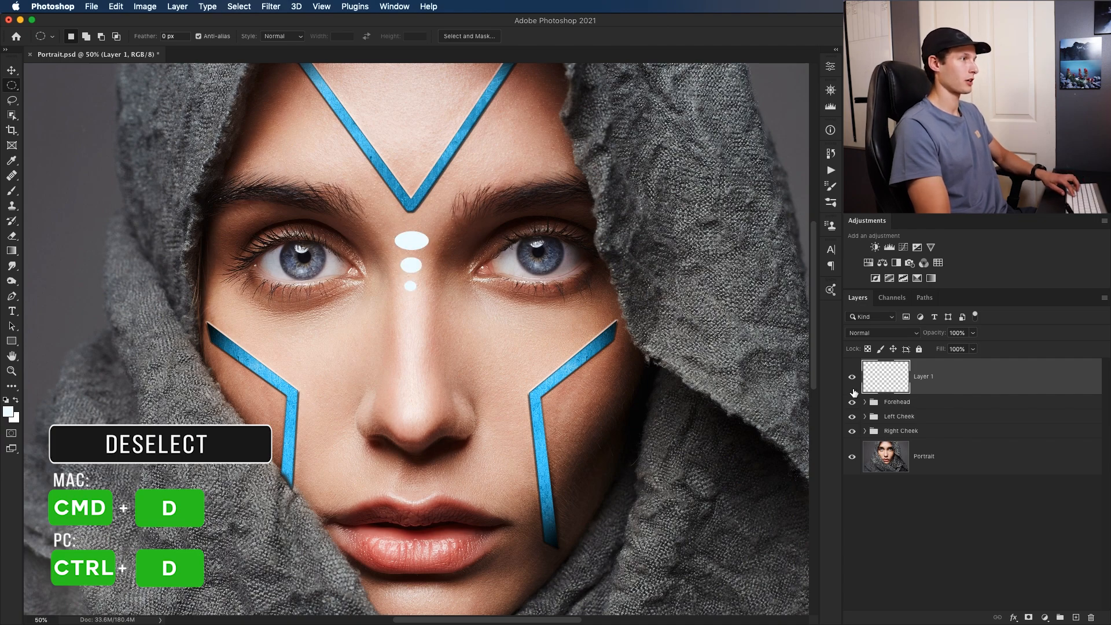
Step: Rotate the filled ellipses to about -2.7° and nudge them into line with the nose bridge
{"action": "key", "text": "v"}
{"action": "key", "text": "super+t"}
{"action": "left_click_drag", "start_coordinate": [447, 293], "coordinate": [439, 298]}
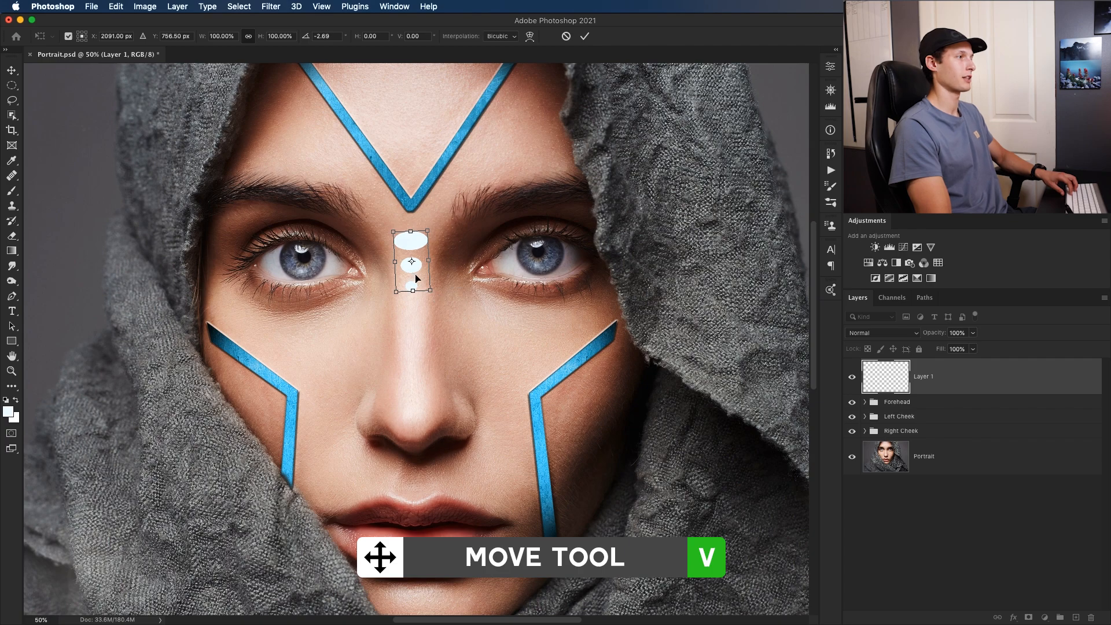
{"action": "left_click_drag", "start_coordinate": [416, 273], "coordinate": [417, 274]}
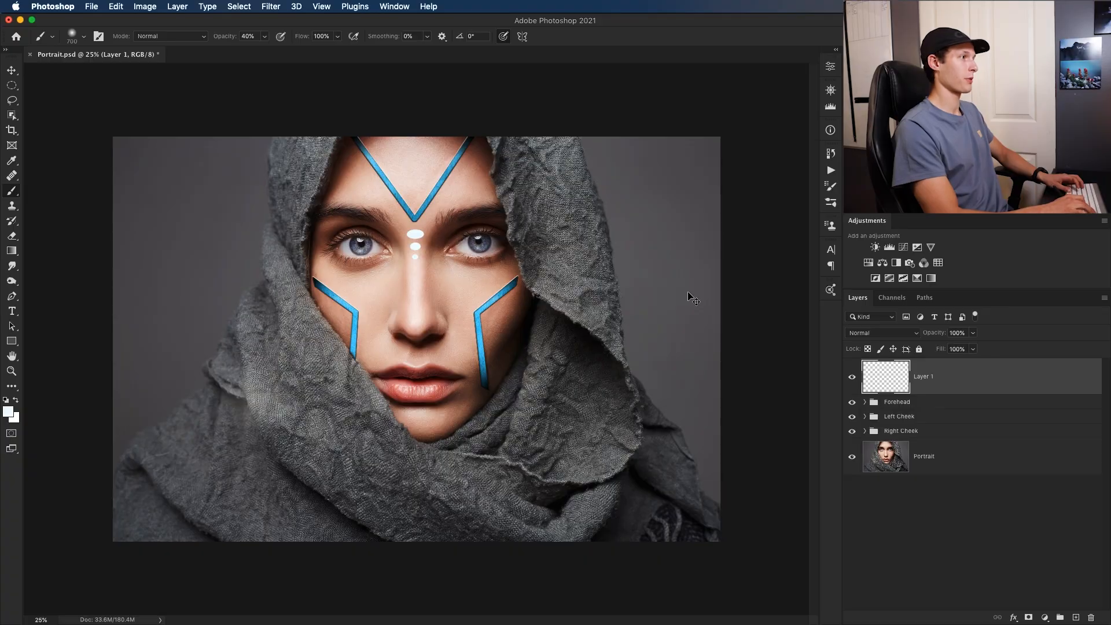
Step: Rename the layer holding the ellipses "Nose"
{"action": "key", "text": "super+plus"}
{"action": "key", "text": "super+plus"}
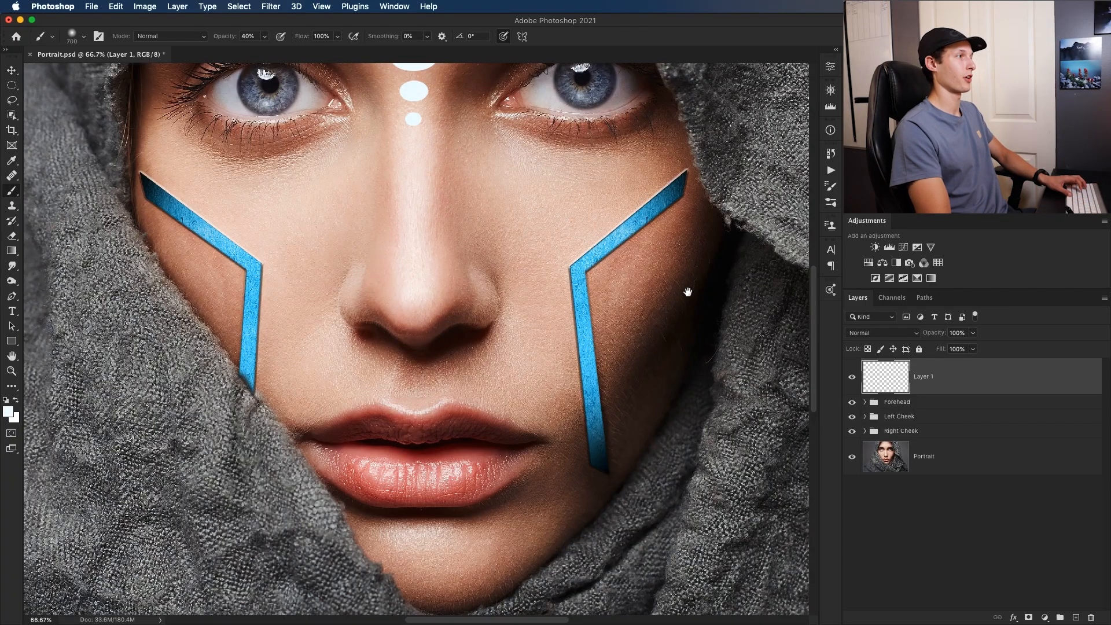
{"action": "left_click_drag", "start_coordinate": [445, 186], "coordinate": [435, 335]}
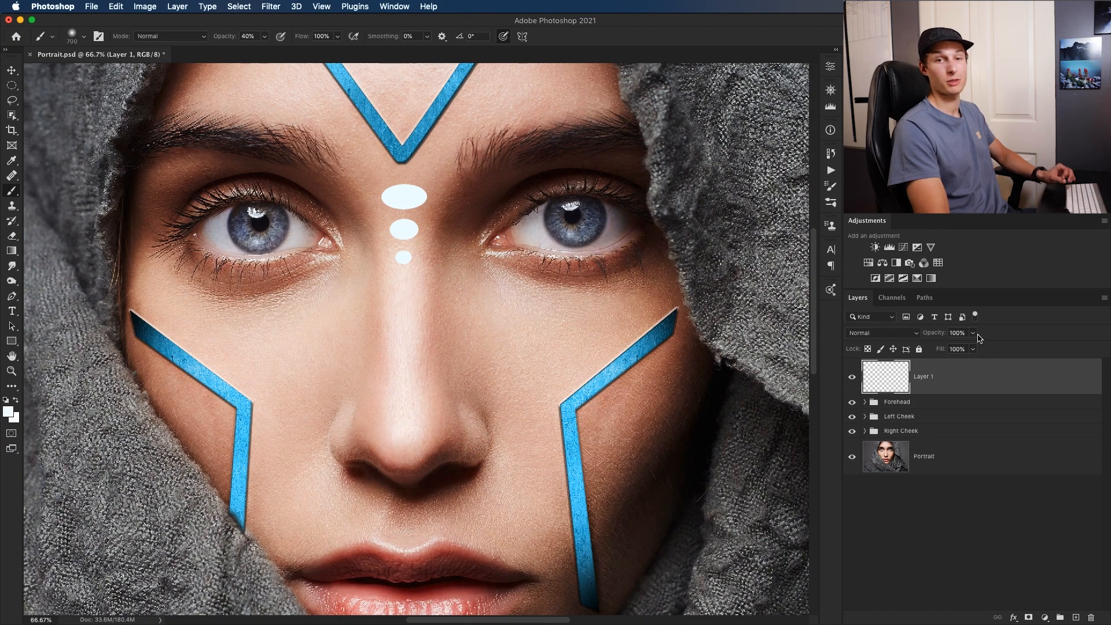
{"action": "double_click", "coordinate": [923, 376]}
{"action": "type", "text": "Nose"}
{"action": "key", "text": "Return"}
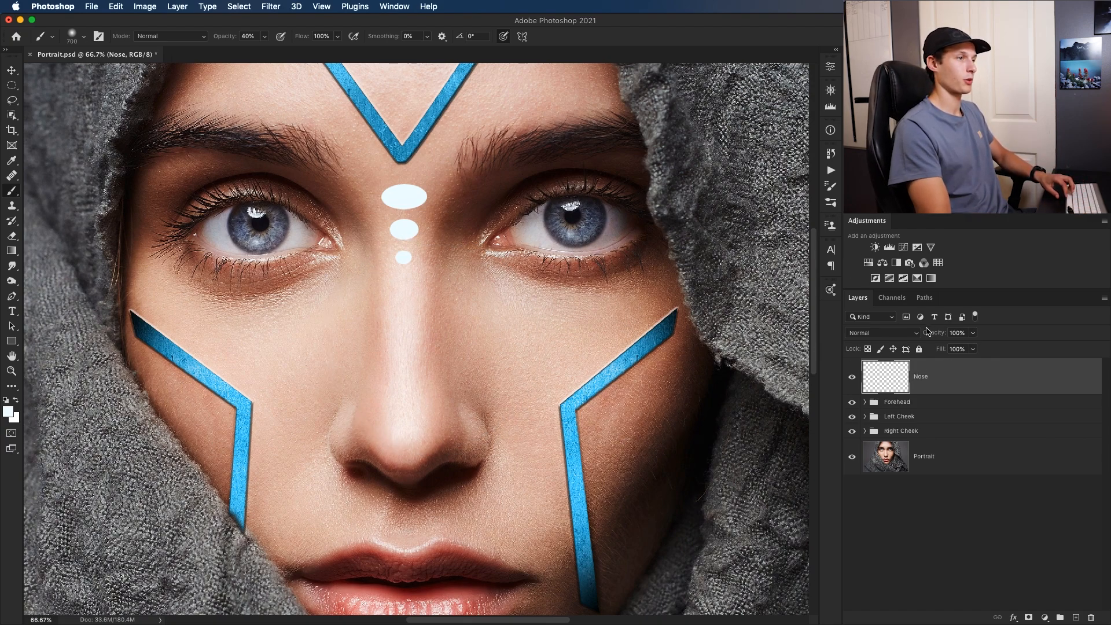
Step: Apply Bevel & Emboss and a black Inner Shadow with 68% opacity, 82° angle and 5 px distance to the Nose layer
{"action": "double_click", "coordinate": [960, 383]}
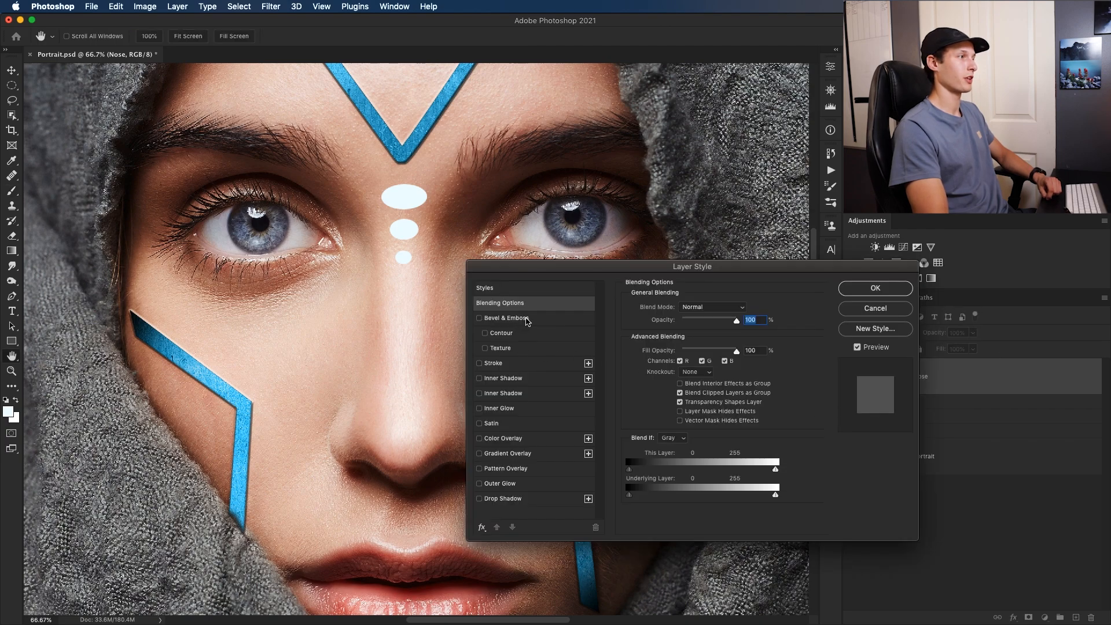
{"action": "left_click", "coordinate": [527, 318]}
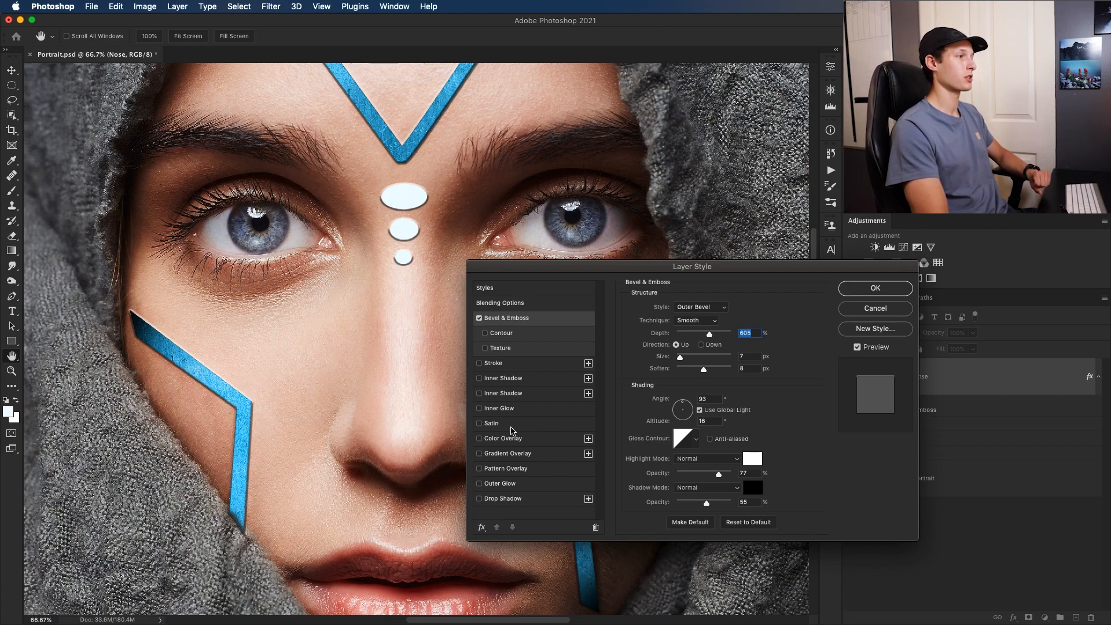
{"action": "left_click", "coordinate": [533, 379]}
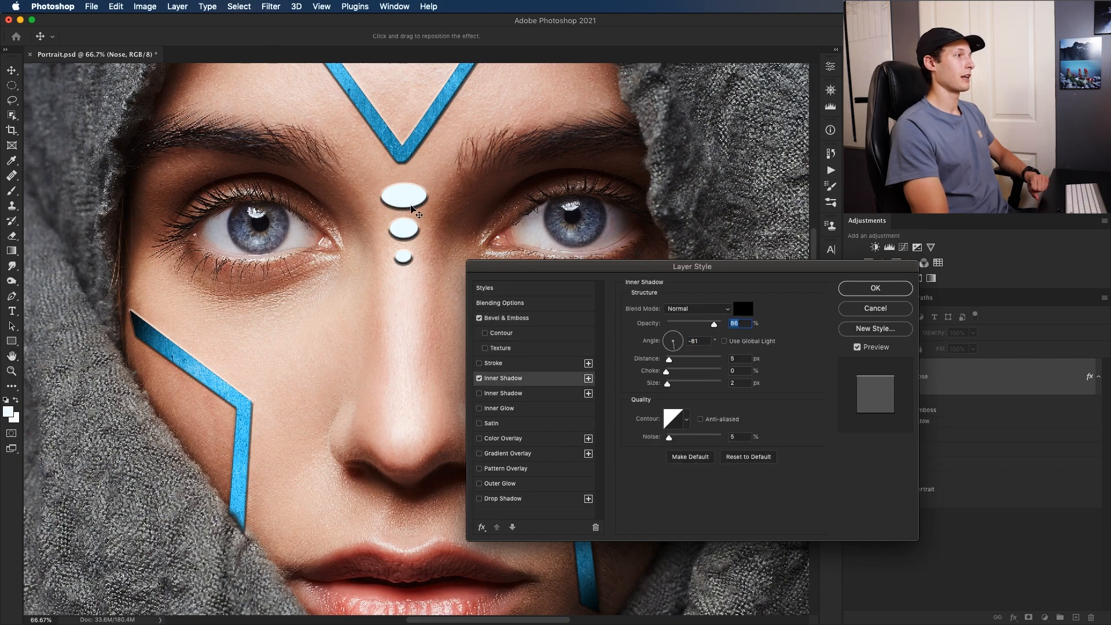
{"action": "left_click", "coordinate": [674, 332]}
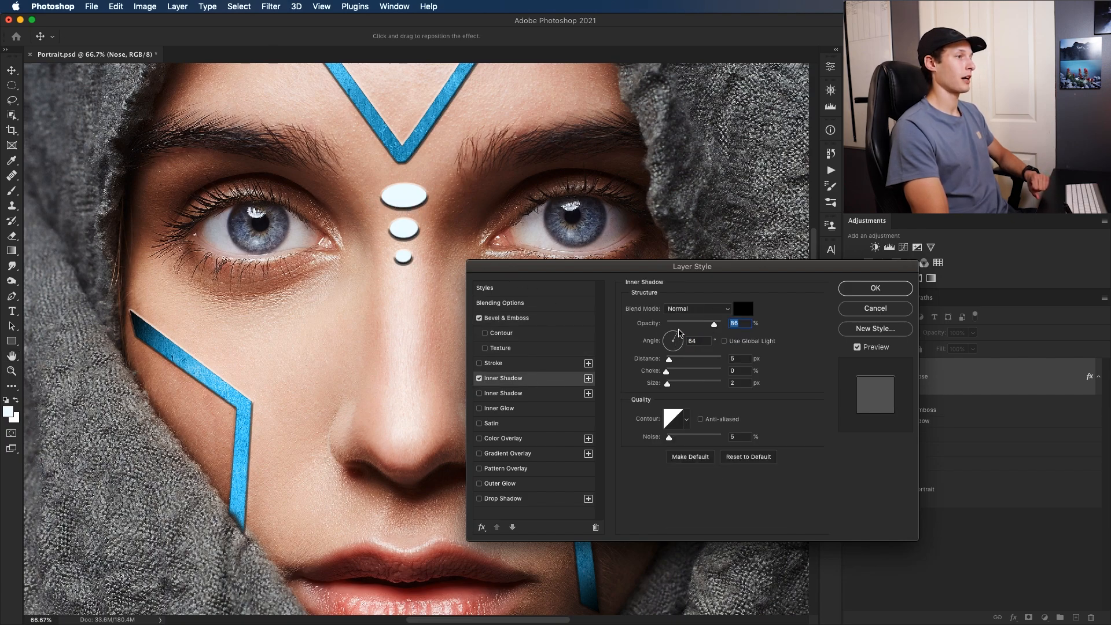
{"action": "left_click_drag", "start_coordinate": [674, 332], "coordinate": [703, 324]}
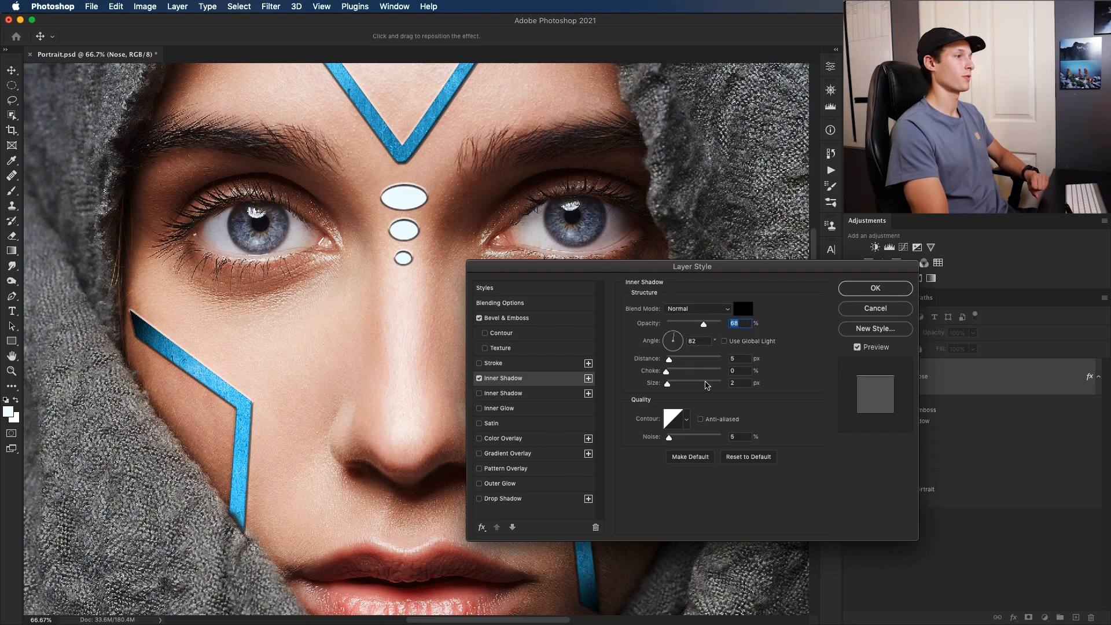
{"action": "left_click_drag", "start_coordinate": [671, 360], "coordinate": [670, 359]}
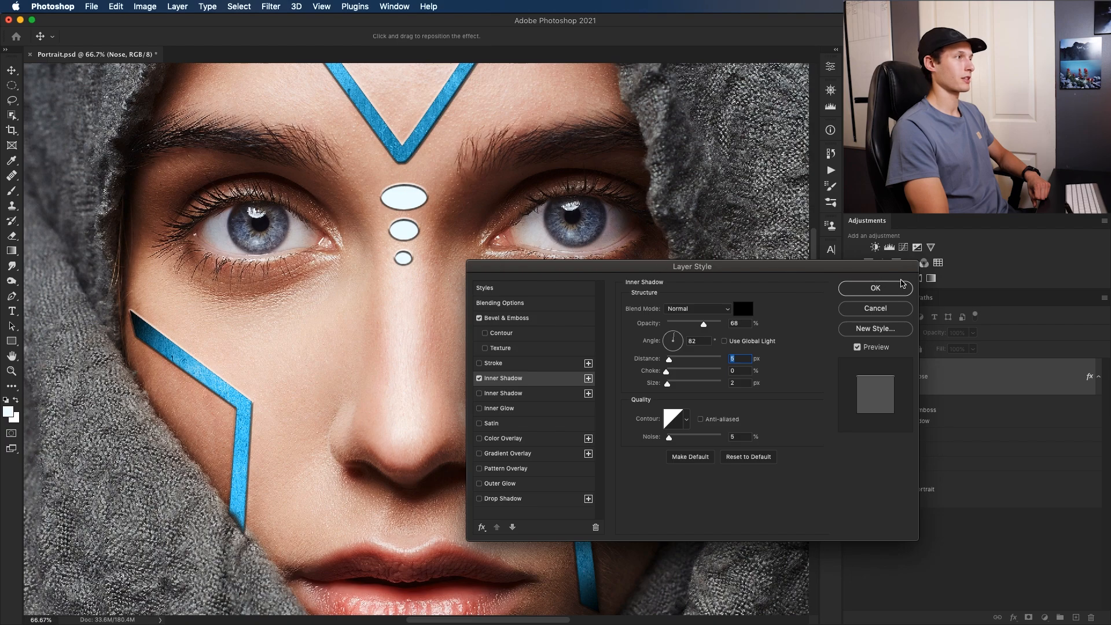
{"action": "key", "text": "Return"}
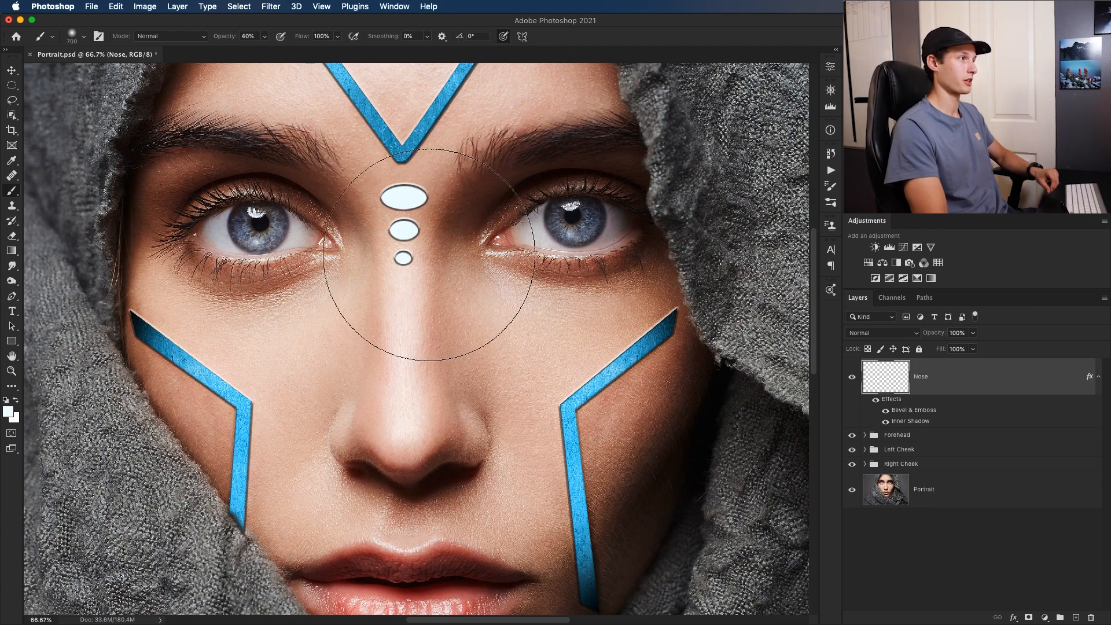
Step: Place the MetalTexture image above the Nose layer and clip it to that layer
{"action": "left_click", "coordinate": [330, 602]}
{"action": "left_click_drag", "start_coordinate": [612, 174], "coordinate": [544, 293]}
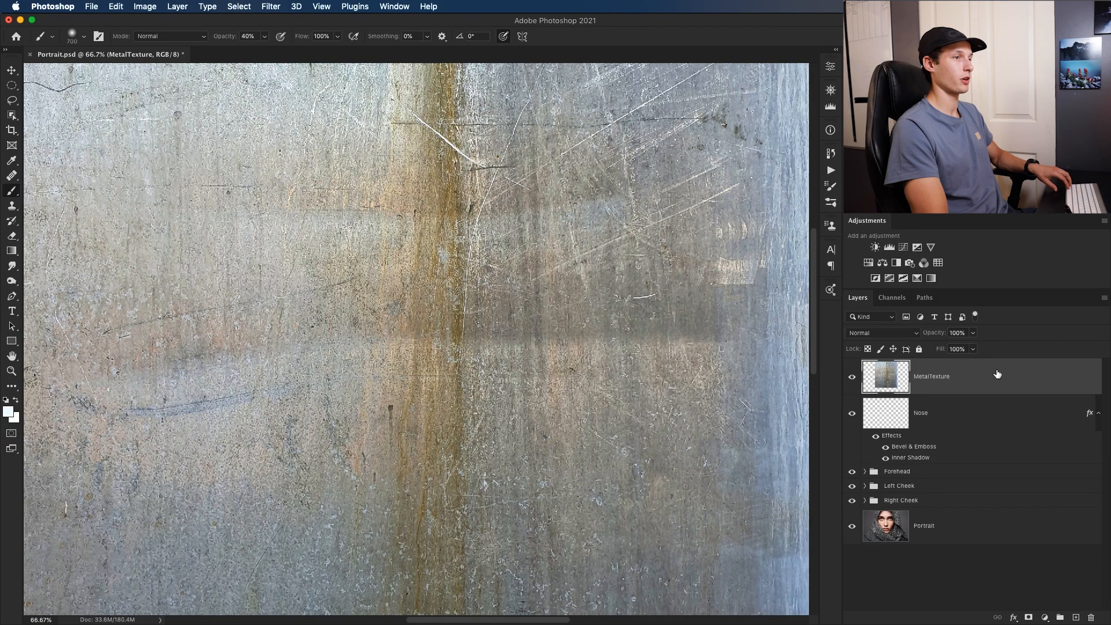
{"action": "right_click", "coordinate": [977, 369]}
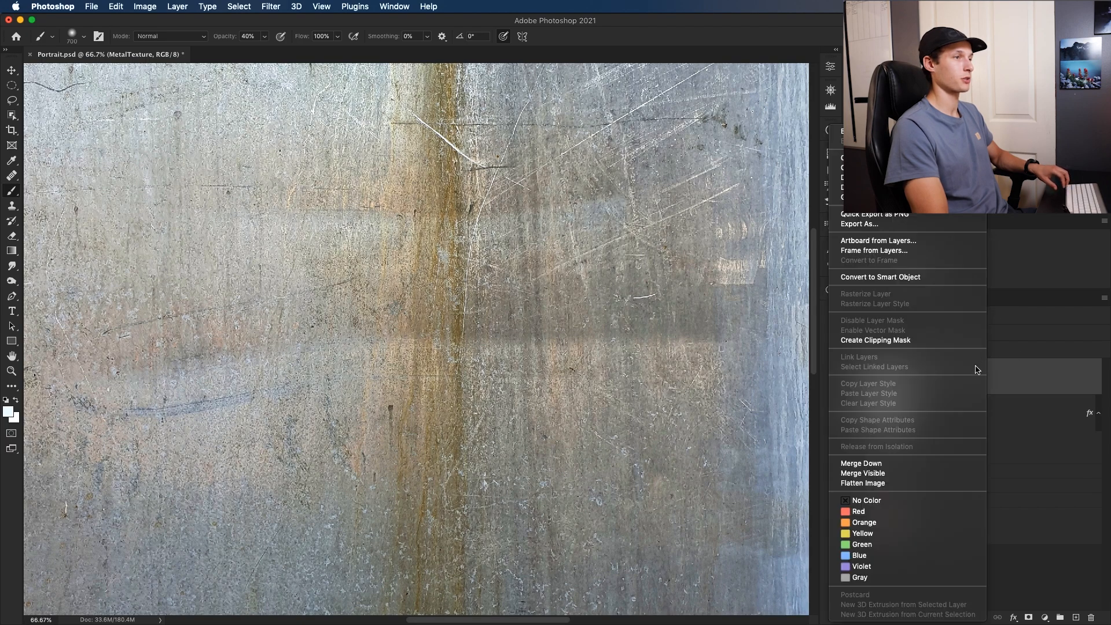
{"action": "left_click", "coordinate": [931, 340]}
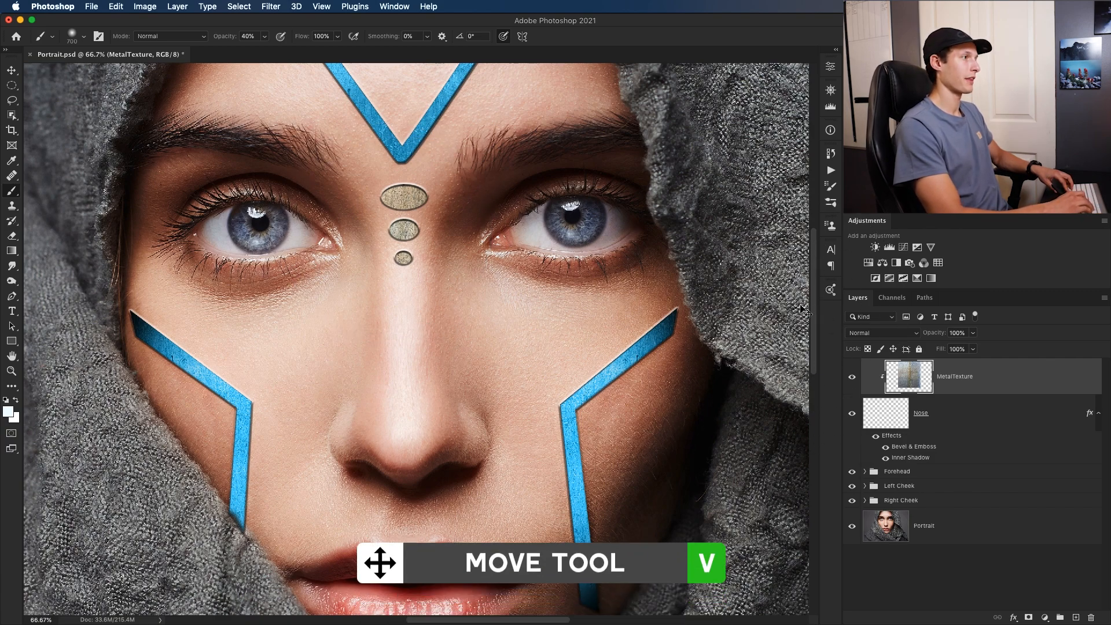
Step: Scale the MetalTexture layer down proportionally to about 42.34%, keeping it over the nose ellipses
{"action": "key", "text": "super+minus"}
{"action": "key", "text": "super+minus"}
{"action": "key", "text": "super+minus"}
{"action": "key", "text": "v"}
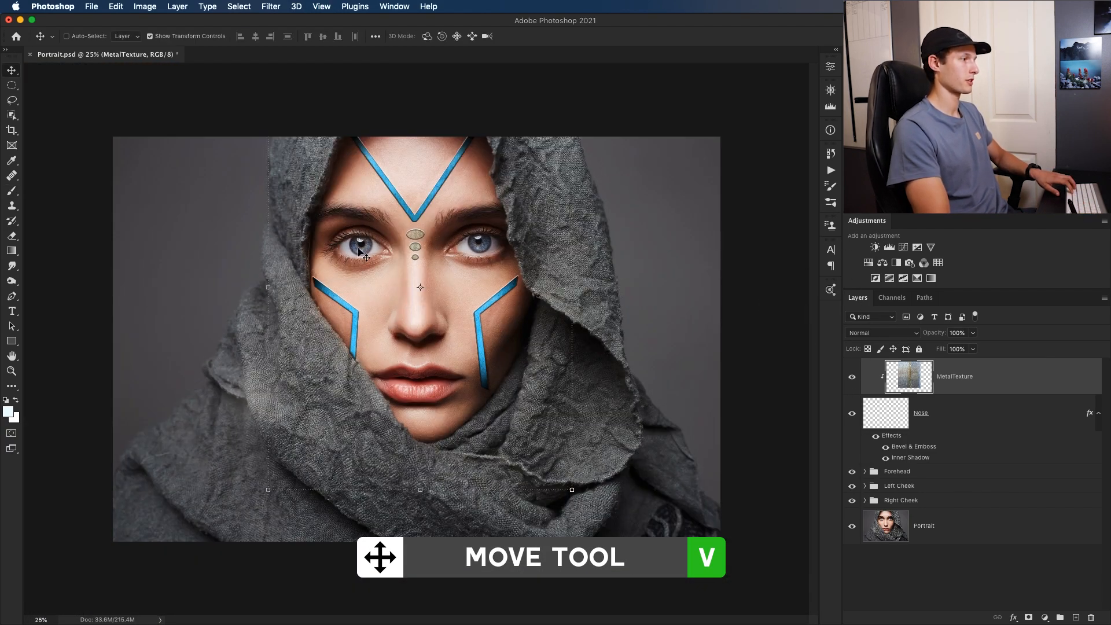
{"action": "left_click_drag", "start_coordinate": [269, 491], "coordinate": [316, 432]}
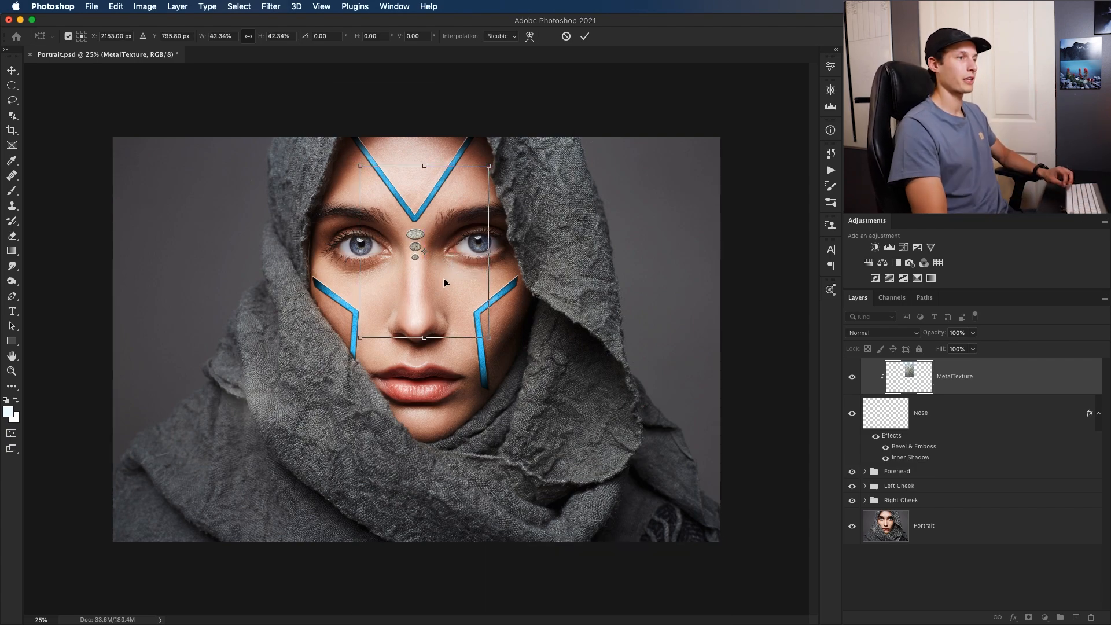
{"action": "left_click", "coordinate": [584, 37]}
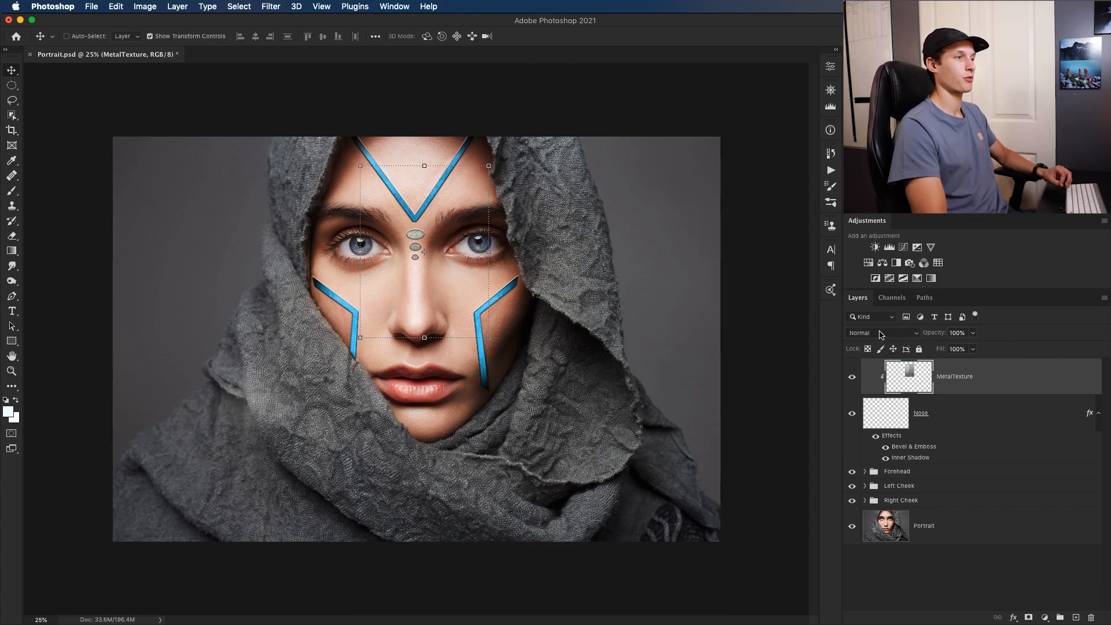
Step: Set the MetalTexture layer's blend mode to Luminosity
{"action": "left_click", "coordinate": [877, 335]}
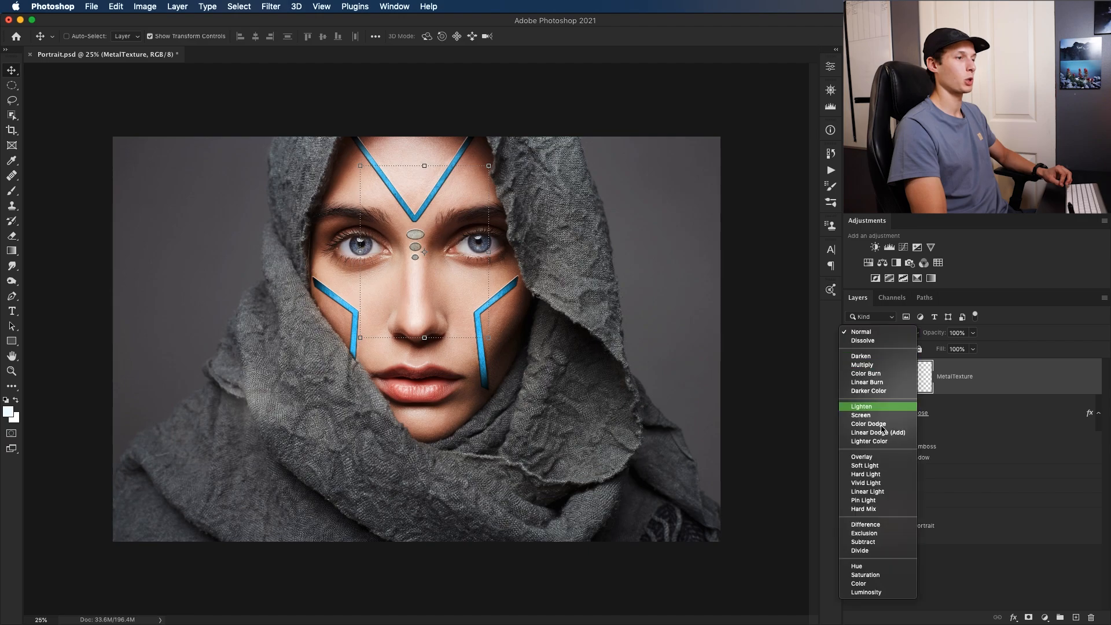
{"action": "left_click", "coordinate": [865, 597]}
{"action": "key", "text": "super+equal"}
{"action": "left_click_drag", "start_coordinate": [514, 304], "coordinate": [513, 410]}
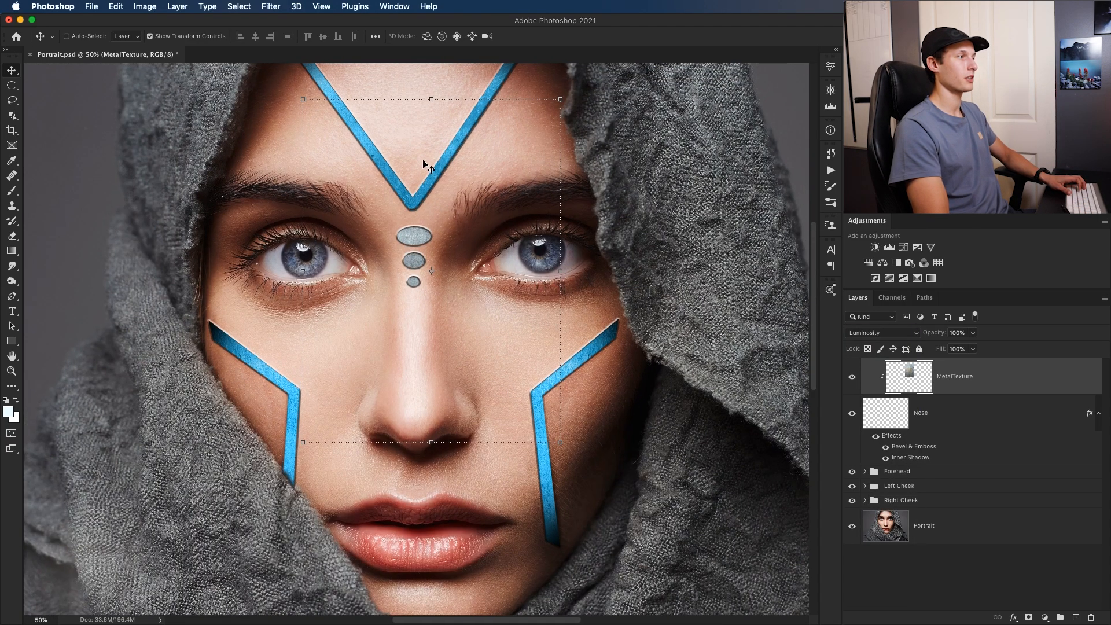
Step: Load the ellipses as a selection, fill them with orange ff9e40 on the Nose layer, deselect, and set the foreground colour to brown 8a490a
{"action": "left_click", "coordinate": [959, 564]}
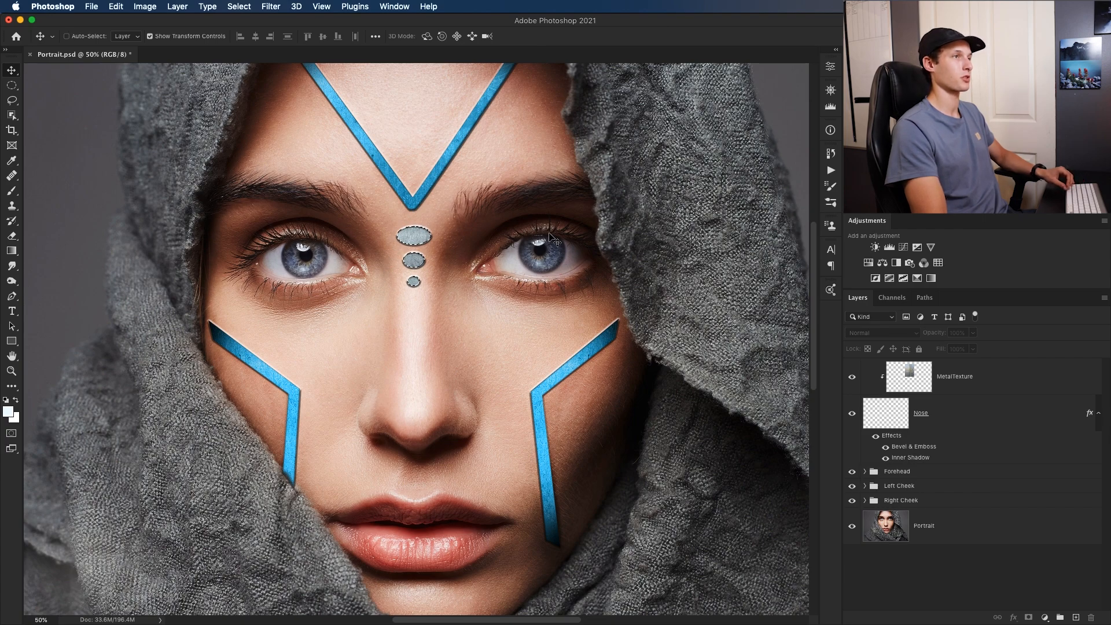
{"action": "left_click", "coordinate": [8, 412]}
{"action": "left_click_drag", "start_coordinate": [837, 434], "coordinate": [840, 449]}
{"action": "left_click", "coordinate": [796, 399]}
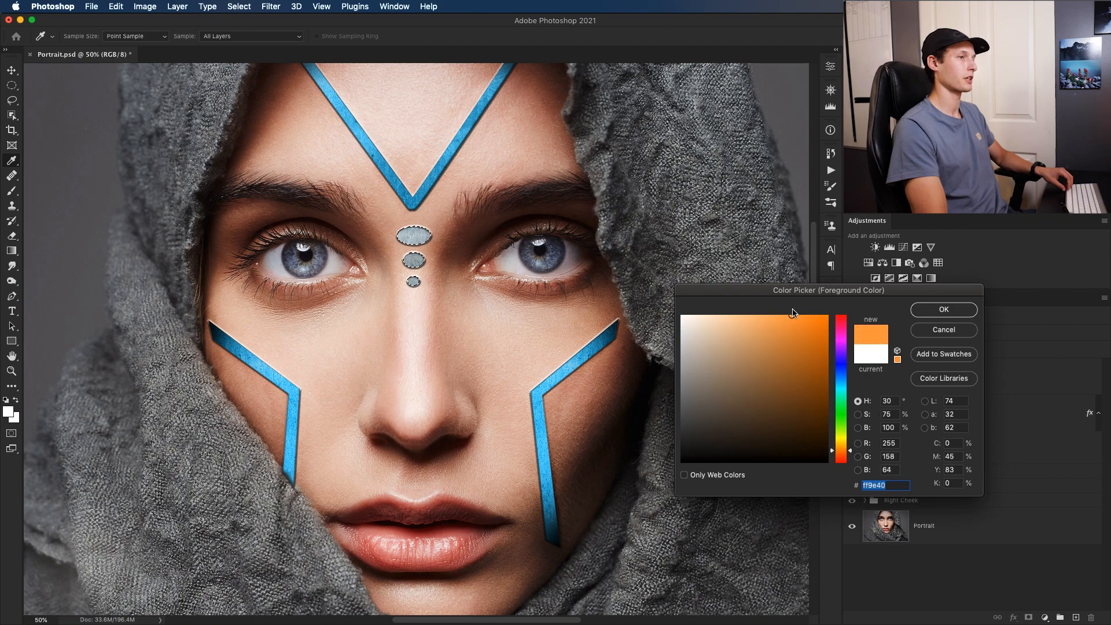
{"action": "key", "text": "Return"}
{"action": "left_click", "coordinate": [963, 420]}
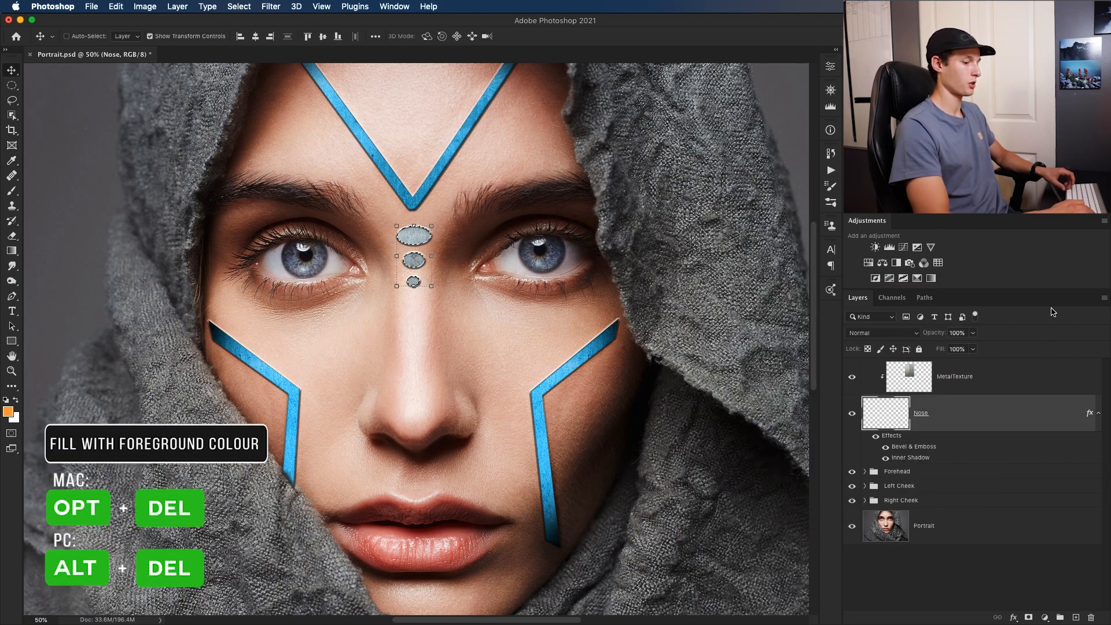
{"action": "key", "text": "alt+BackSpace"}
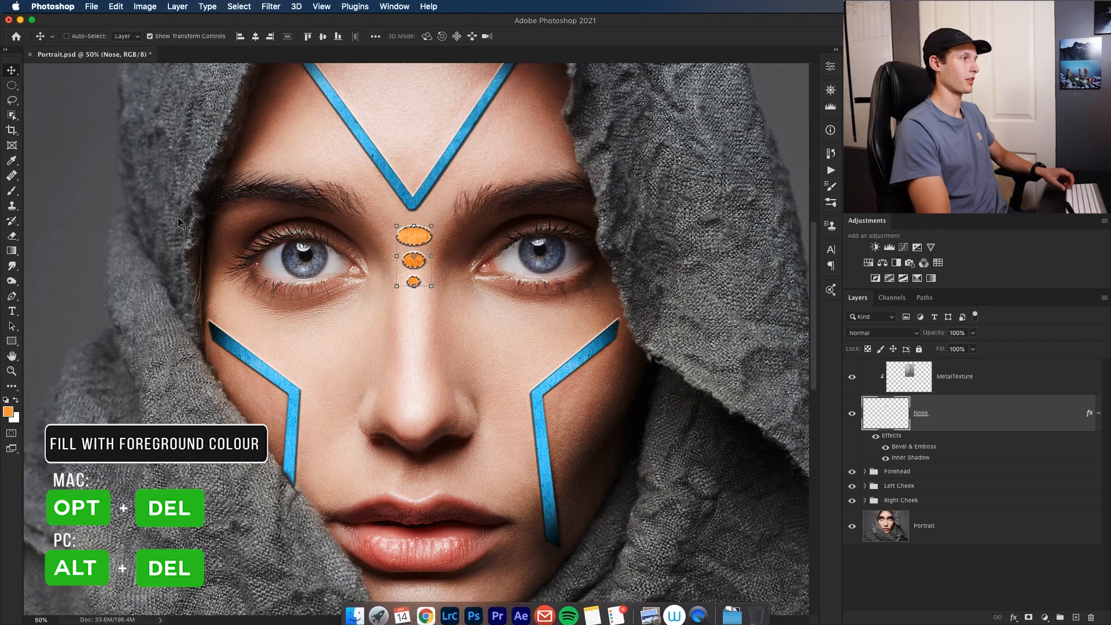
{"action": "key", "text": "super+d"}
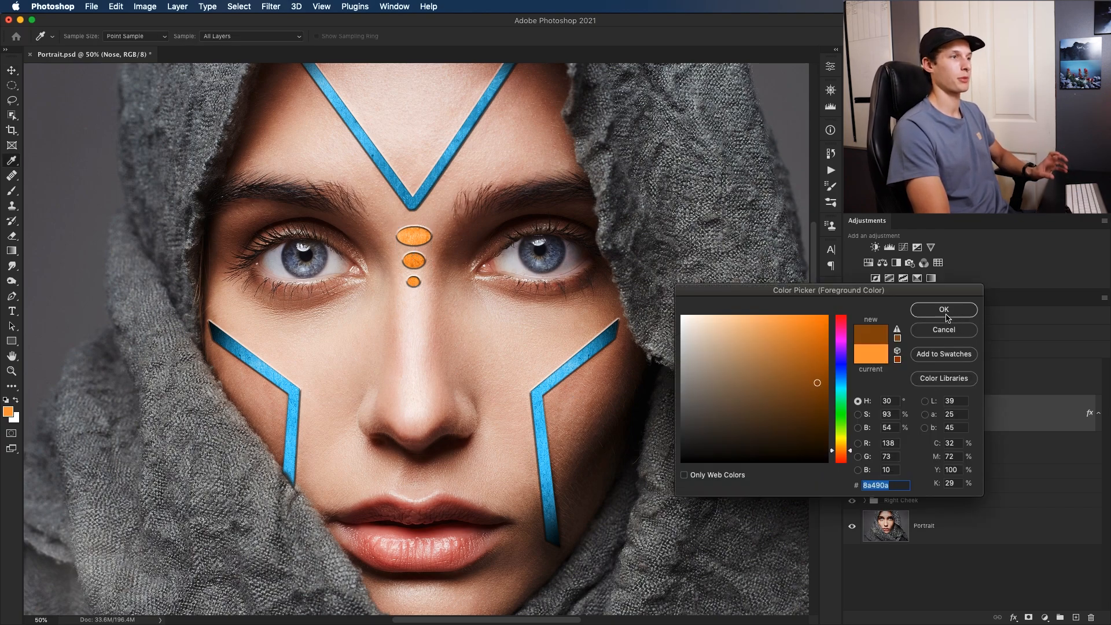
{"action": "left_click", "coordinate": [945, 312]}
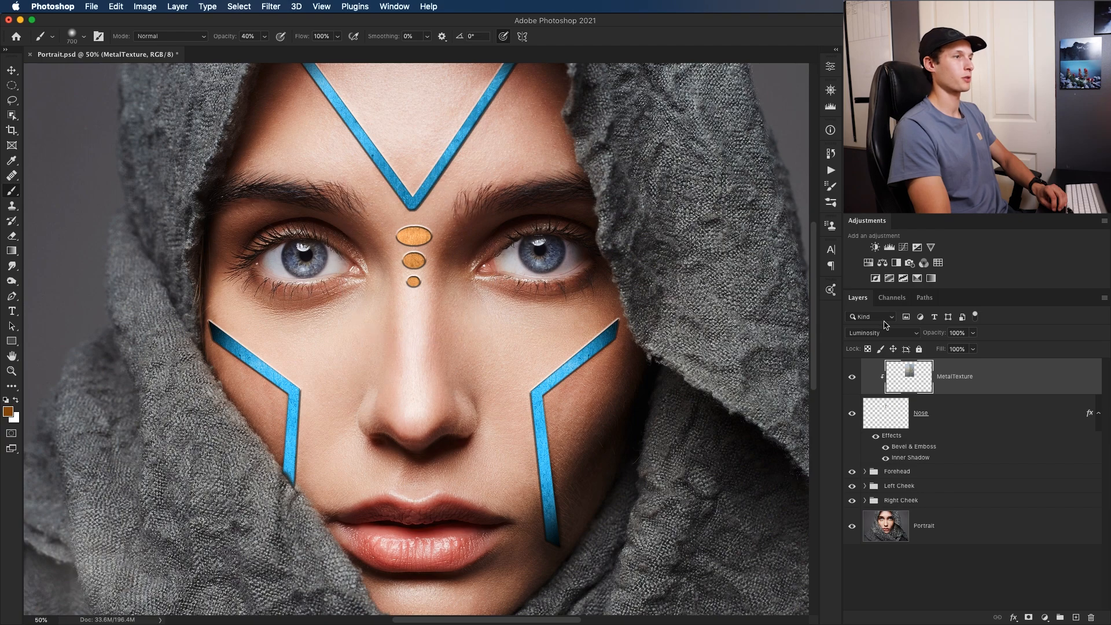
Step: Add a Curves adjustment clipped above MetalTexture and raise the midtones to brighten the nose ellipses
{"action": "left_click", "coordinate": [904, 248]}
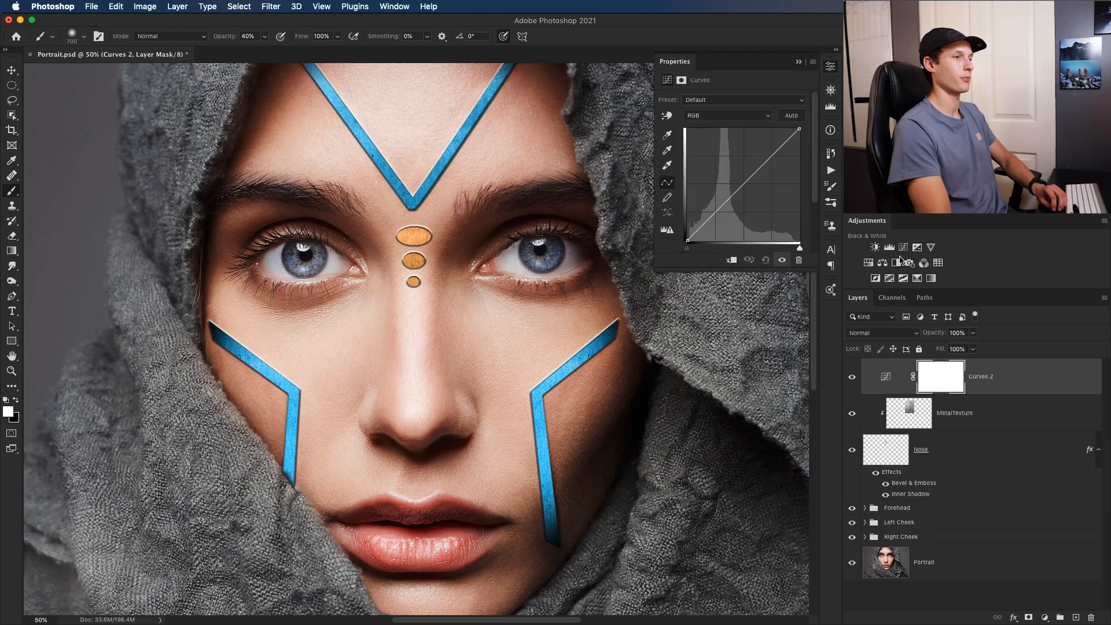
{"action": "left_click", "coordinate": [732, 261]}
{"action": "left_click", "coordinate": [752, 170]}
{"action": "left_click_drag", "start_coordinate": [742, 184], "coordinate": [738, 168]}
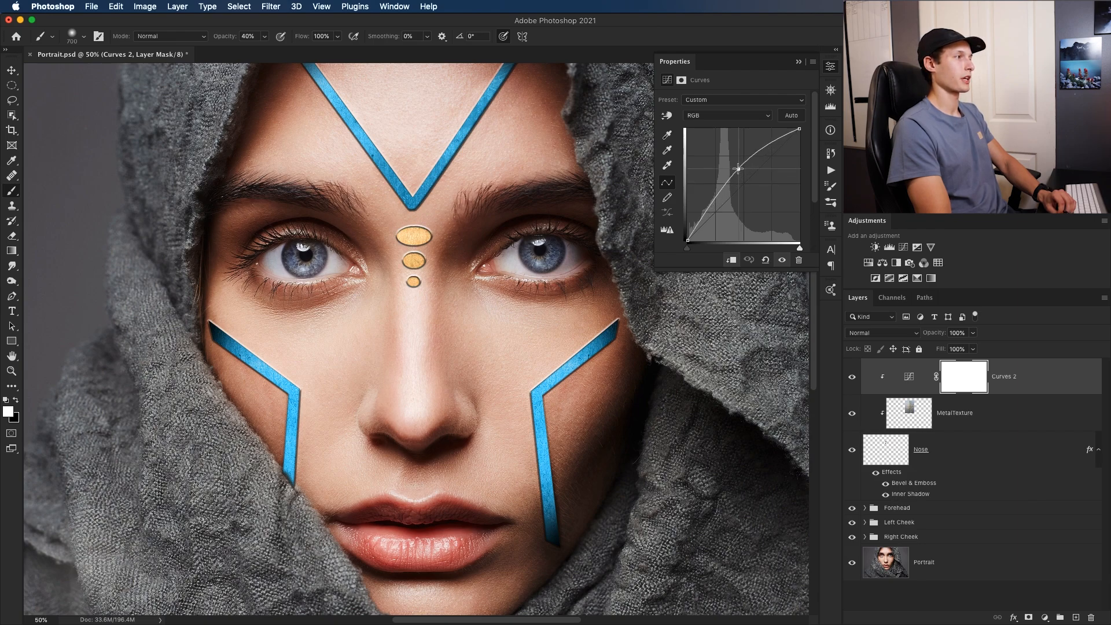
{"action": "scroll", "coordinate": [417, 237], "scroll_direction": "down", "scroll_amount": 2}
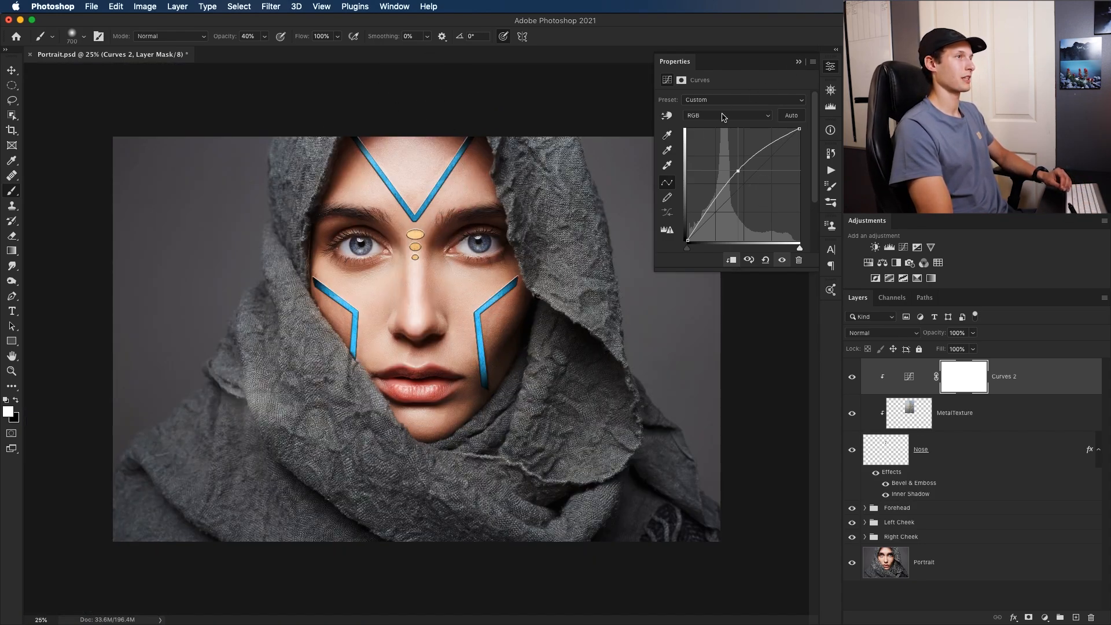
{"action": "left_click", "coordinate": [799, 62]}
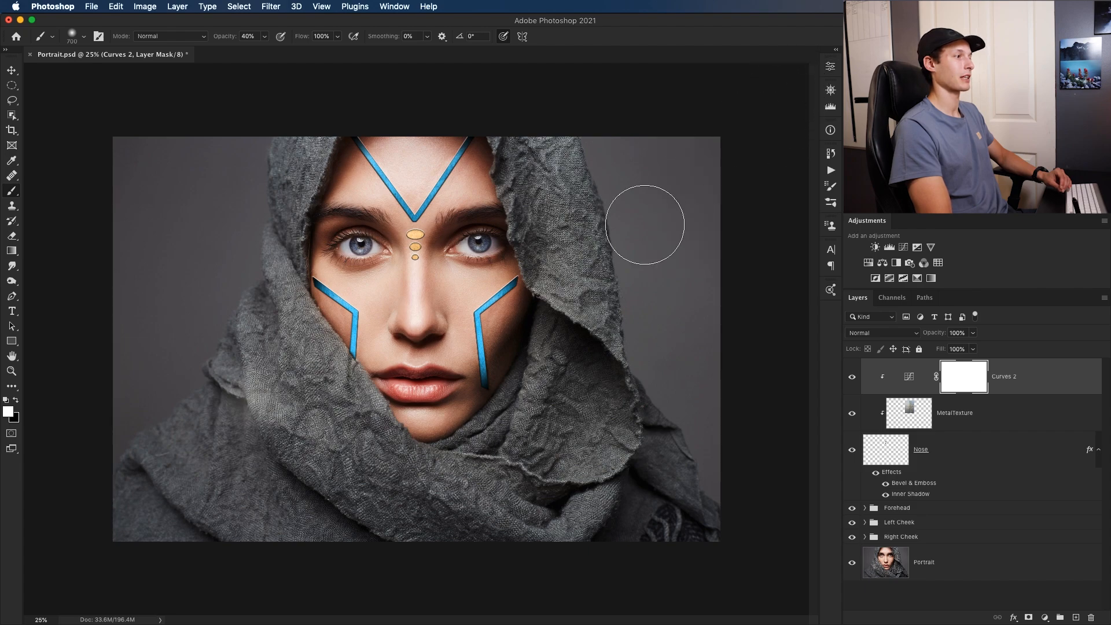
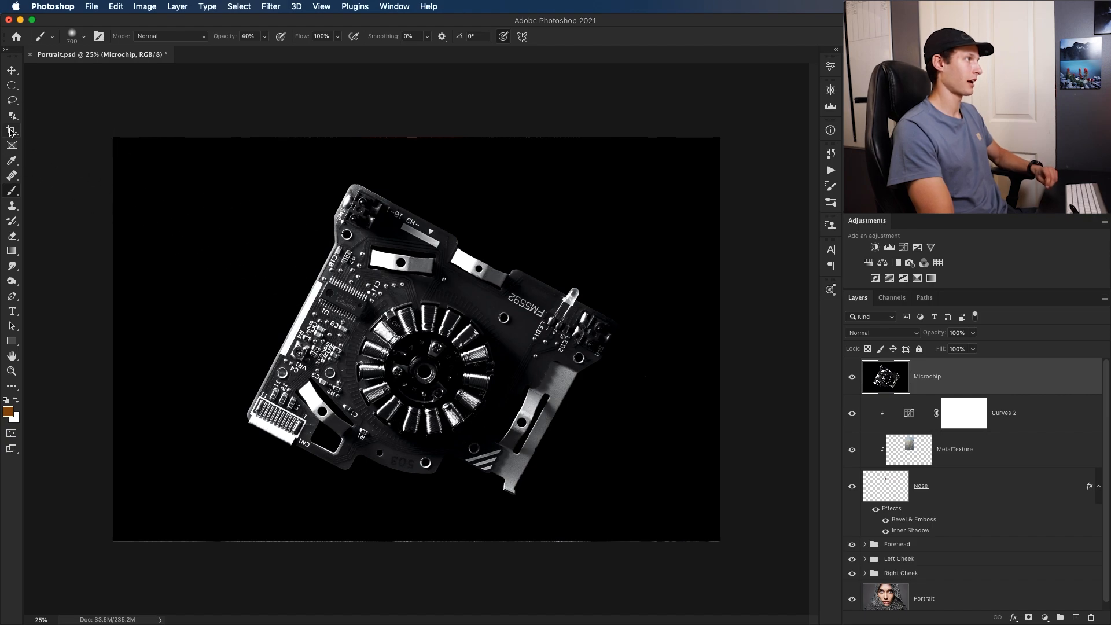
Step: Select the round coil in the Microchip image with the Elliptical Marquee tool and copy it to a new layer
{"action": "left_click", "coordinate": [11, 86]}
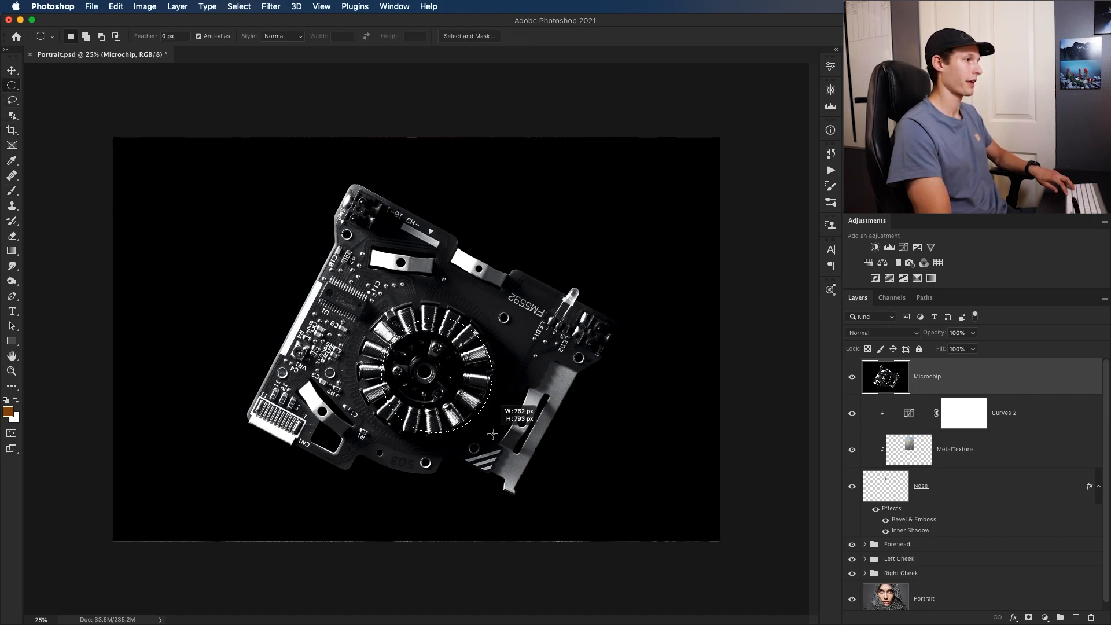
{"action": "mouse_move", "coordinate": [498, 444]}
{"action": "left_mouse_down"}
{"action": "mouse_move", "coordinate": [483, 413]}
{"action": "mouse_move", "coordinate": [482, 433]}
{"action": "left_mouse_up"}
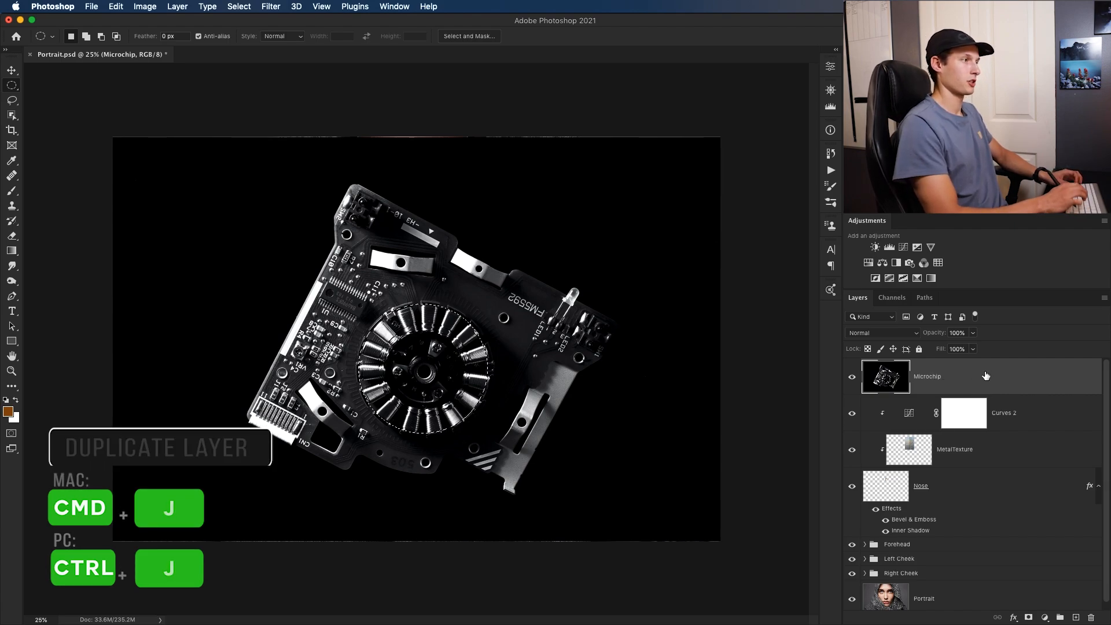
{"action": "key", "text": "super+j"}
Step: Delete the Microchip layer and rename the layer holding the copied coil "Chin"
{"action": "right_click", "coordinate": [870, 375]}
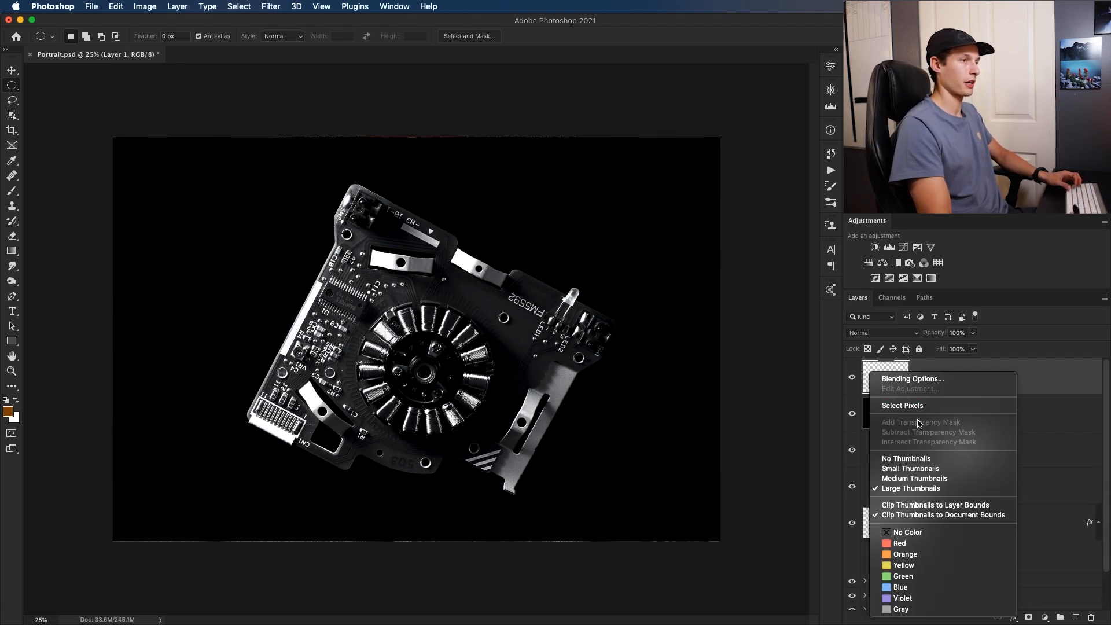
{"action": "left_click", "coordinate": [1062, 428]}
{"action": "left_click", "coordinate": [1018, 421]}
{"action": "key", "text": "Delete"}
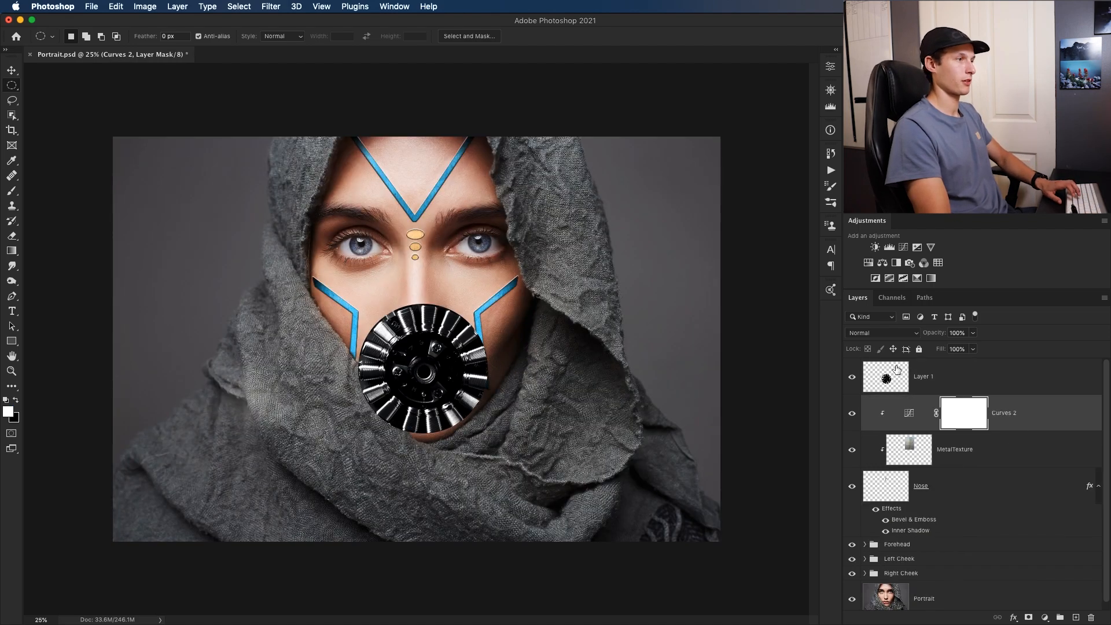
{"action": "double_click", "coordinate": [920, 377]}
{"action": "type", "text": "Chin"}
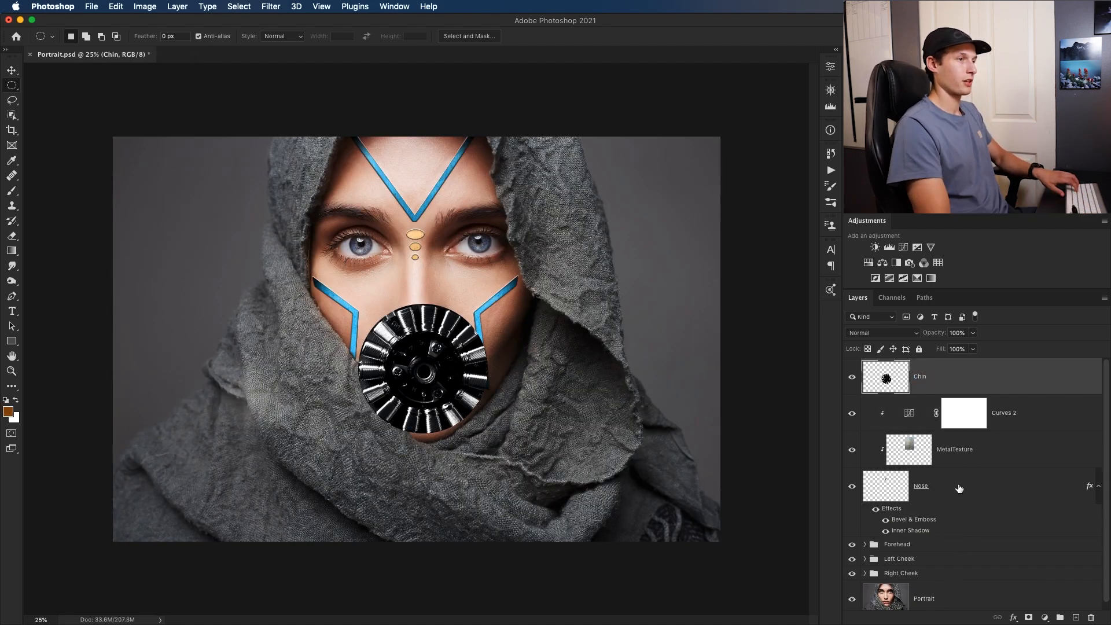
Step: Group the Nose, MetalTexture and Curves 2 layers and name the group "Nose Dots"
{"action": "left_click", "coordinate": [956, 487]}
{"action": "left_click", "coordinate": [1020, 423], "text": "shift"}
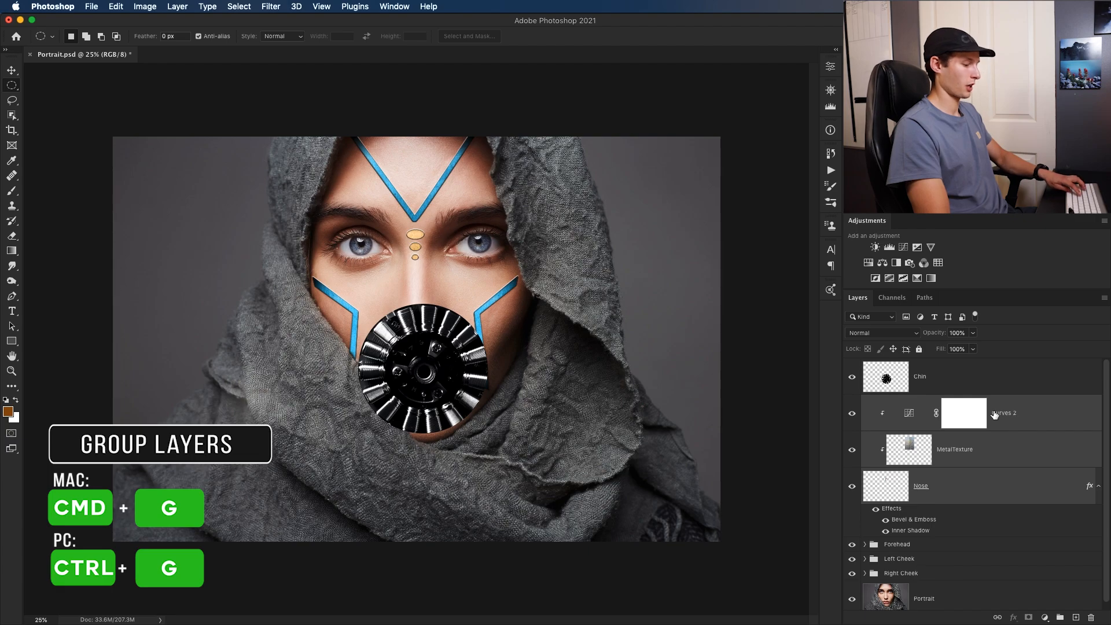
{"action": "key", "text": "super+g"}
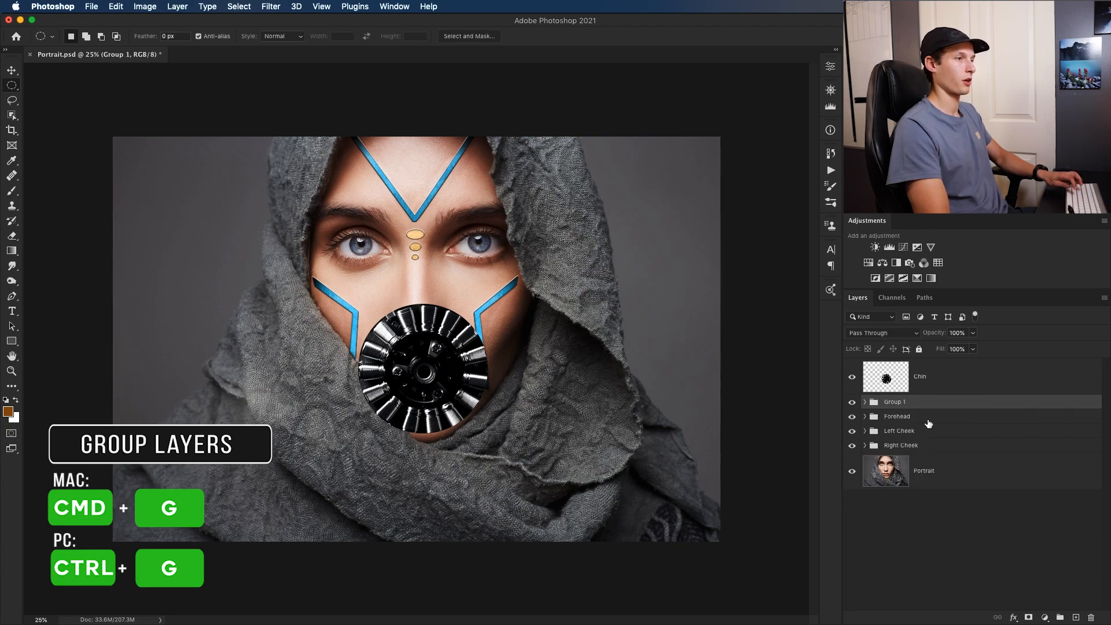
{"action": "double_click", "coordinate": [894, 405]}
{"action": "type", "text": "Nose Dots"}
Step: Scale the coil on the Chin layer down to 28% and position it on the chin just below the lips
{"action": "left_click", "coordinate": [920, 379]}
{"action": "key", "text": "v"}
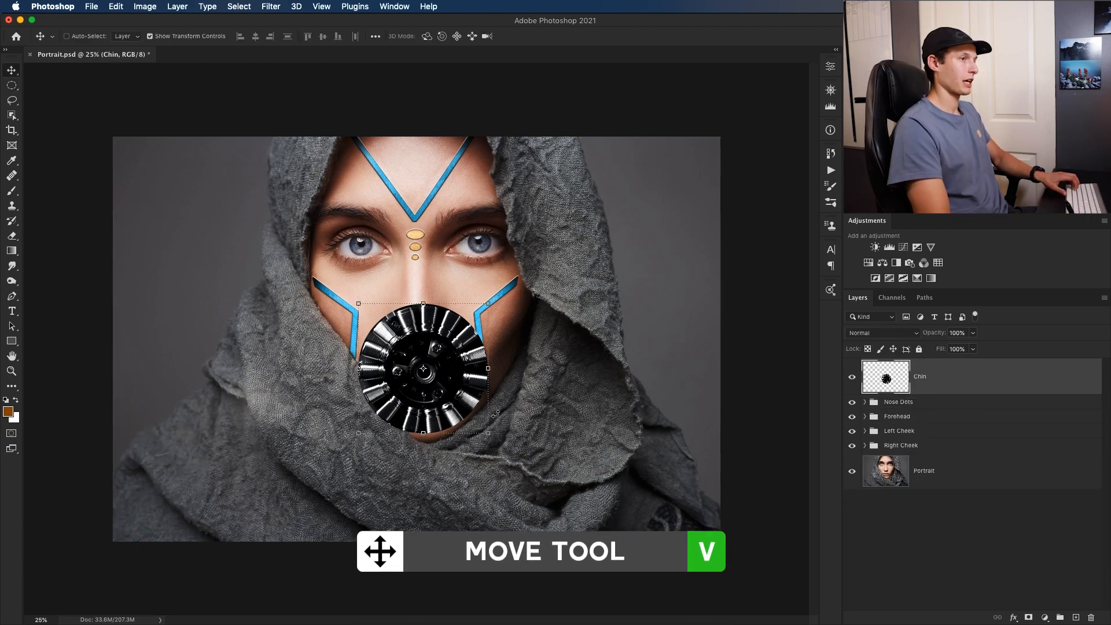
{"action": "left_click_drag", "start_coordinate": [489, 434], "coordinate": [429, 421]}
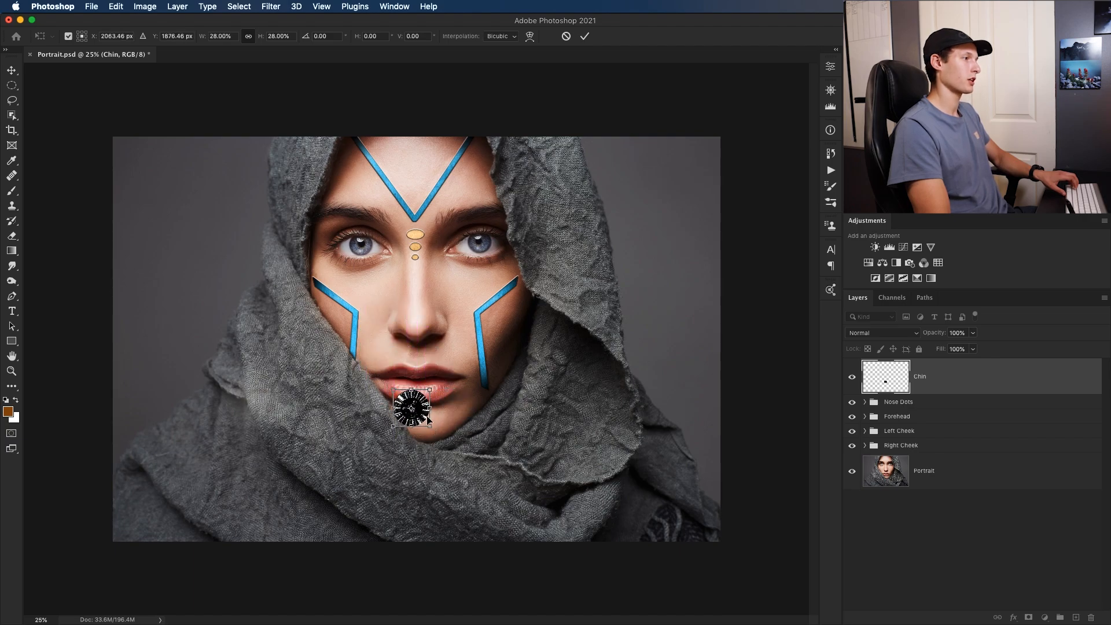
{"action": "key", "text": "Return"}
Step: Add a layer mask to the Chin layer and hide the coil's edge over the scarf with a black 100 px brush at 100% opacity
{"action": "key", "text": "b"}
{"action": "scroll", "coordinate": [422, 428], "scroll_direction": "up", "scroll_amount": 2}
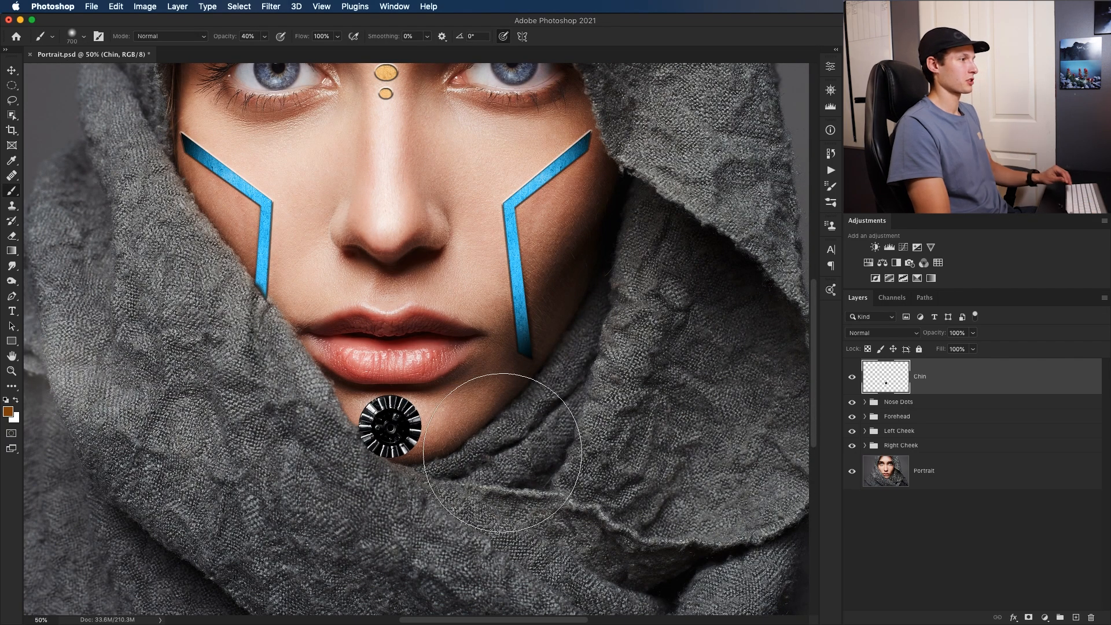
{"action": "left_click", "coordinate": [1028, 618]}
{"action": "key", "text": "super+1"}
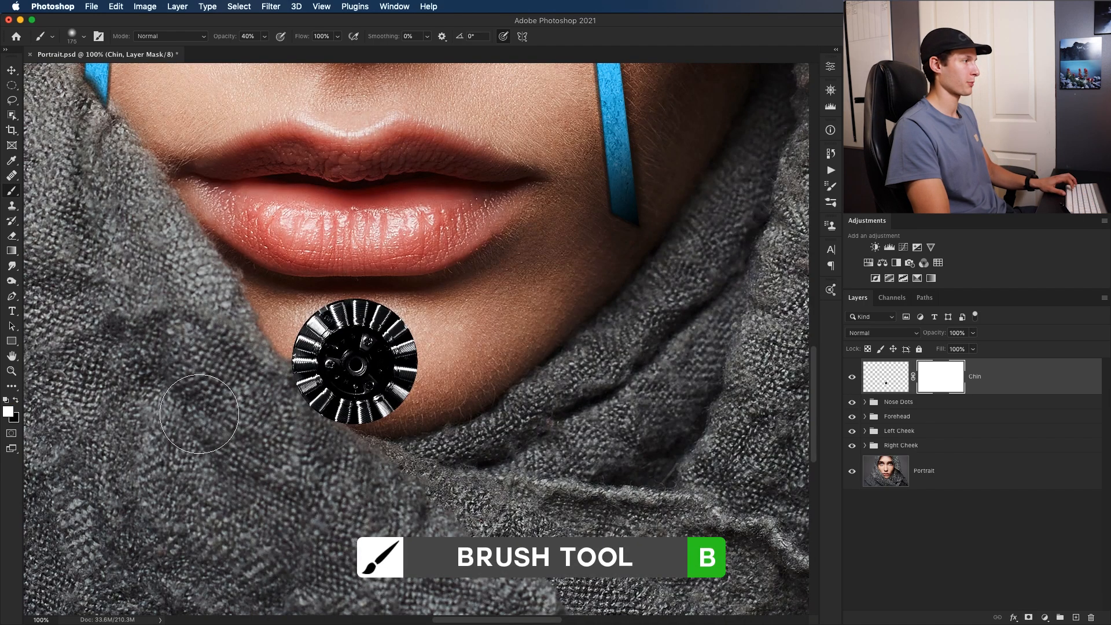
{"action": "key", "text": "bracketleft"}
{"action": "key", "text": "bracketleft"}
{"action": "key", "text": "bracketleft"}
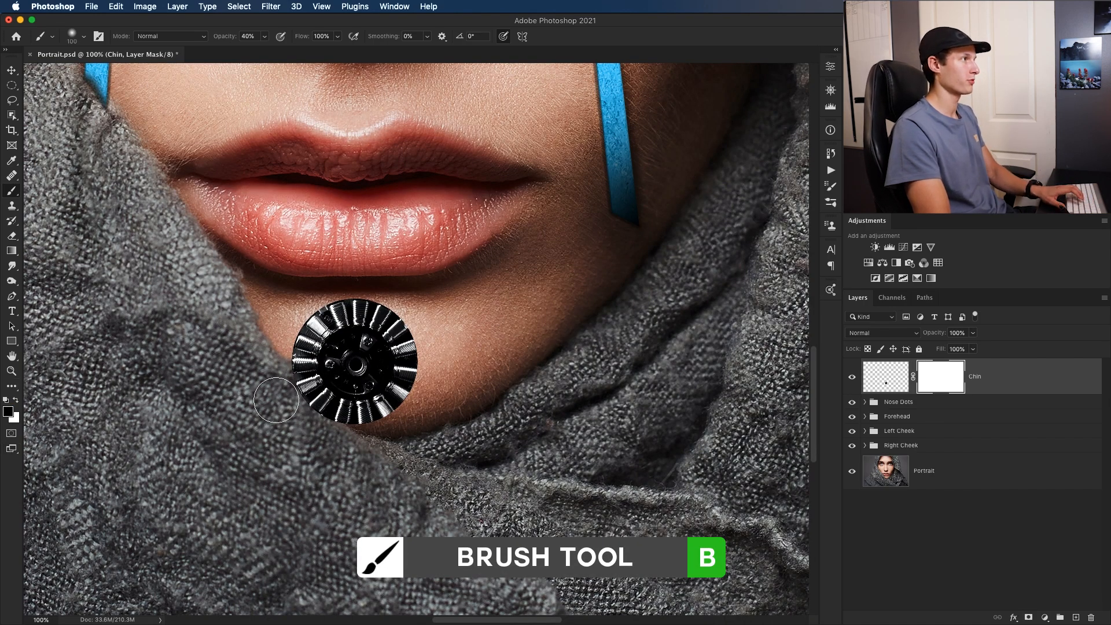
{"action": "key", "text": "0"}
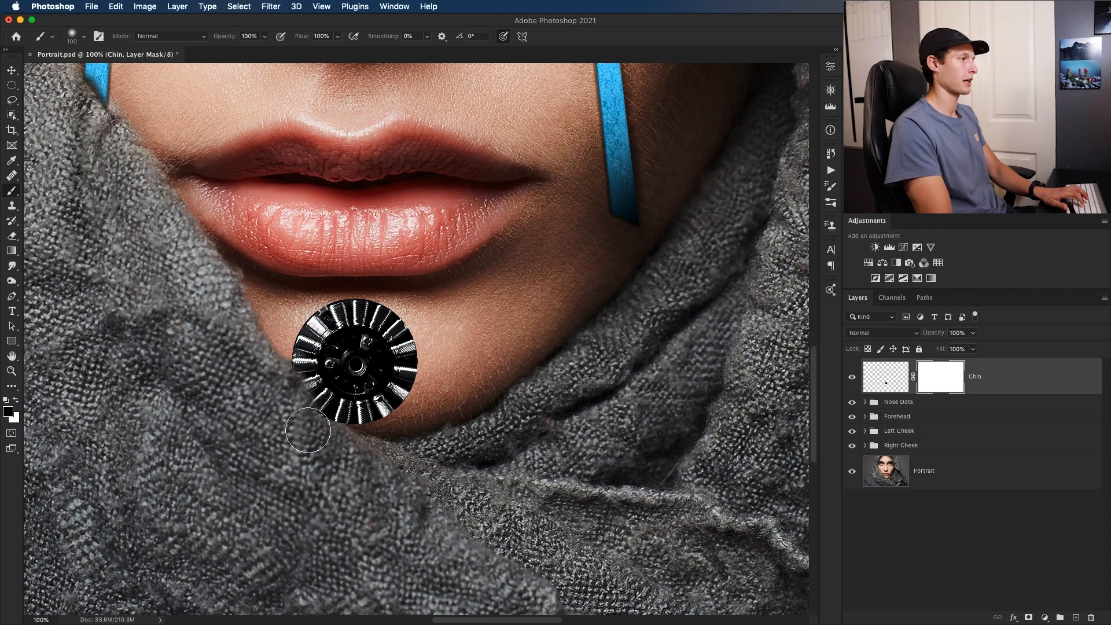
Step: Add a Bevel & Emboss effect with an Outer Bevel style to the Chin layer and set its depth to 220%
{"action": "double_click", "coordinate": [1012, 386]}
{"action": "left_click_drag", "start_coordinate": [712, 267], "coordinate": [748, 288]}
{"action": "left_click", "coordinate": [578, 340]}
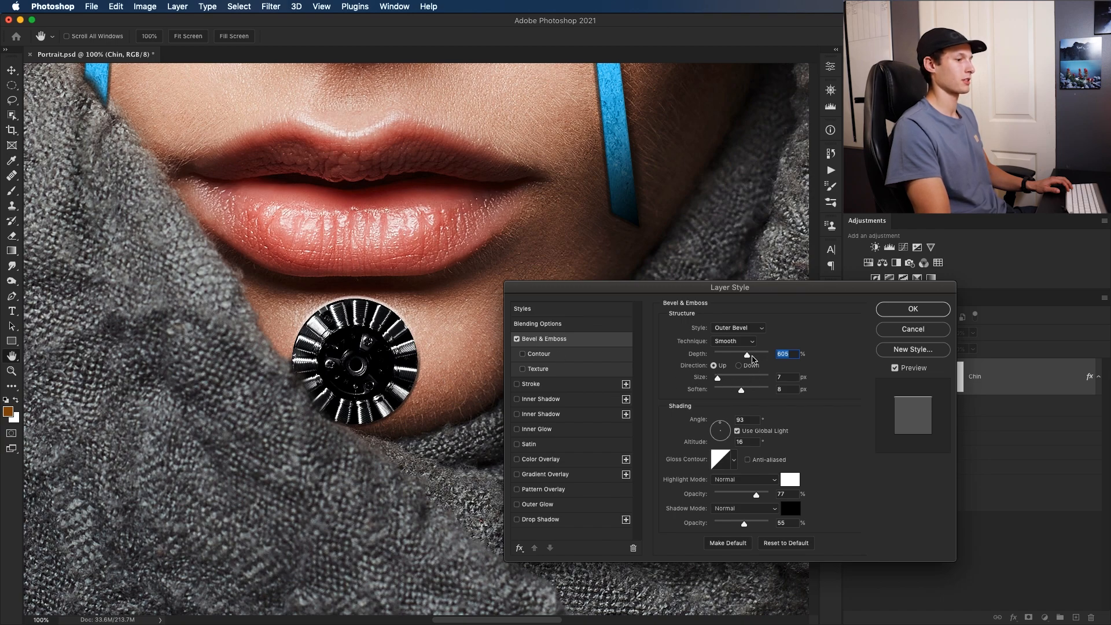
{"action": "key", "text": "super+minus"}
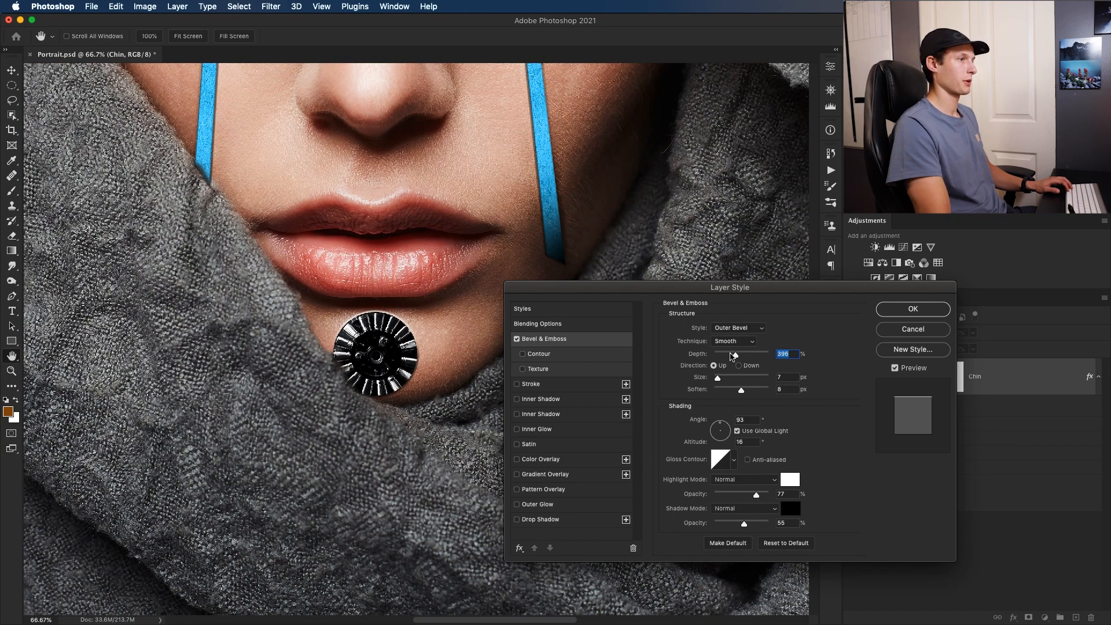
{"action": "mouse_move", "coordinate": [734, 355]}
{"action": "left_mouse_down"}
{"action": "mouse_move", "coordinate": [720, 356]}
{"action": "mouse_move", "coordinate": [750, 356]}
{"action": "mouse_move", "coordinate": [726, 356]}
{"action": "left_mouse_up"}
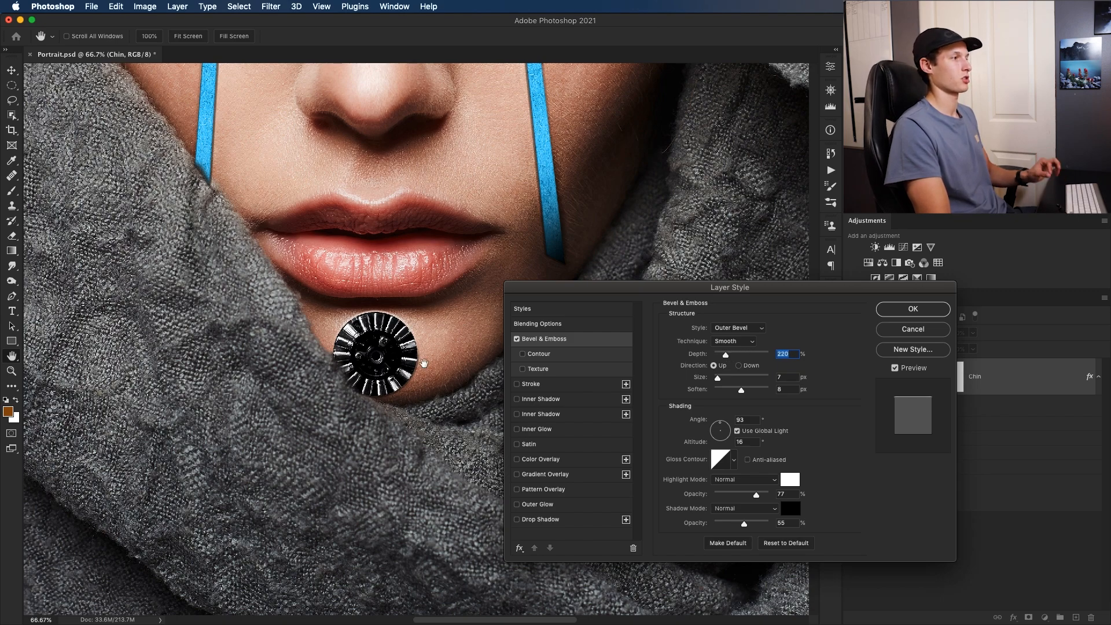
Step: Enable an Inner Shadow on the Chin layer, set its angle to 88°, and adjust its distance and size
{"action": "left_click", "coordinate": [585, 399]}
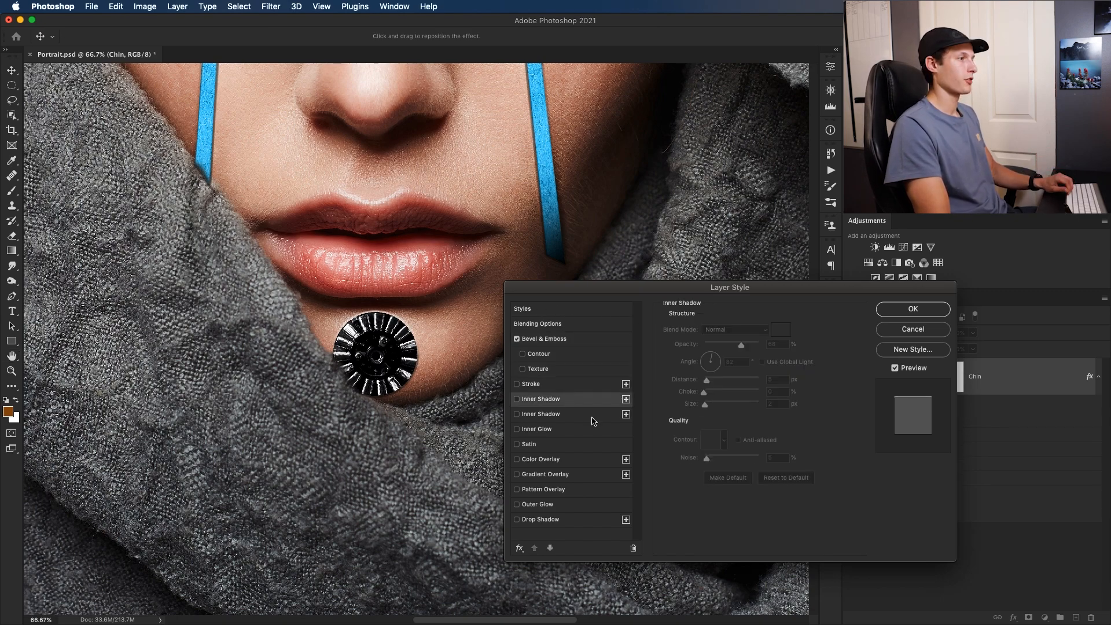
{"action": "left_click", "coordinate": [517, 399]}
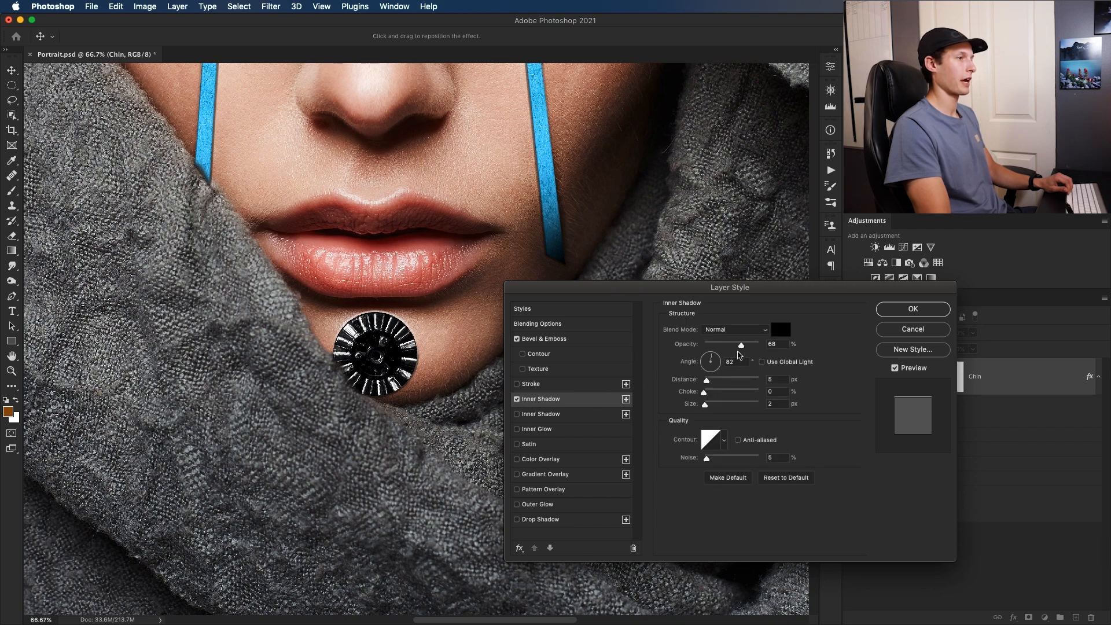
{"action": "left_click_drag", "start_coordinate": [711, 356], "coordinate": [711, 357]}
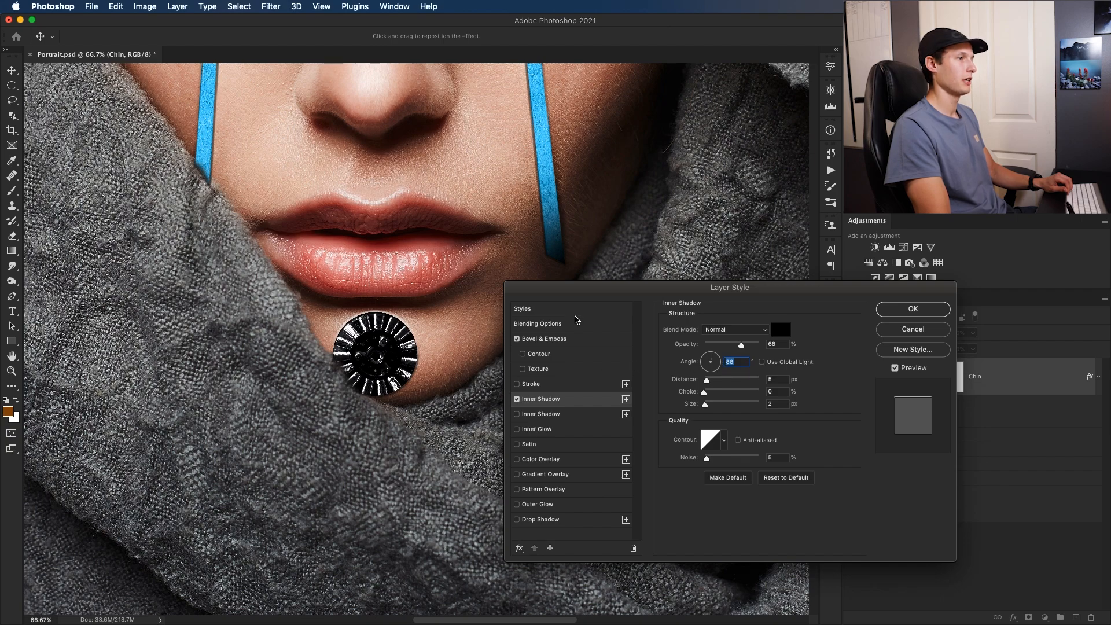
{"action": "left_click_drag", "start_coordinate": [706, 379], "coordinate": [712, 402]}
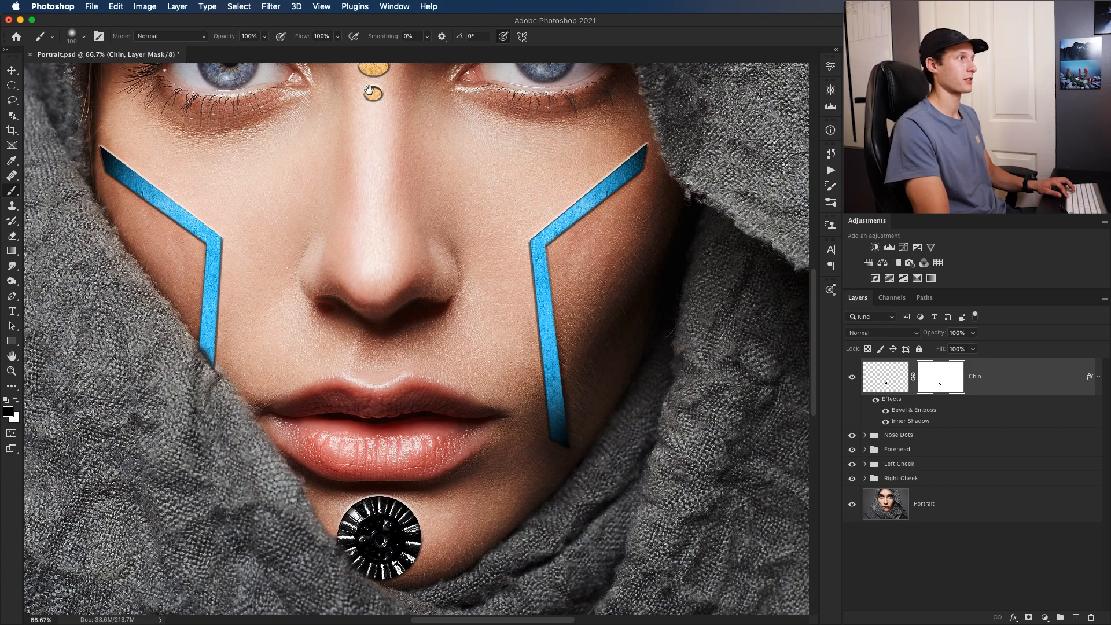
Step: Clip a colorized Hue/Saturation adjustment to the Chin layer with hue 30, saturation 84 and lightness -2
{"action": "scroll", "coordinate": [414, 186], "scroll_direction": "up", "scroll_amount": 5}
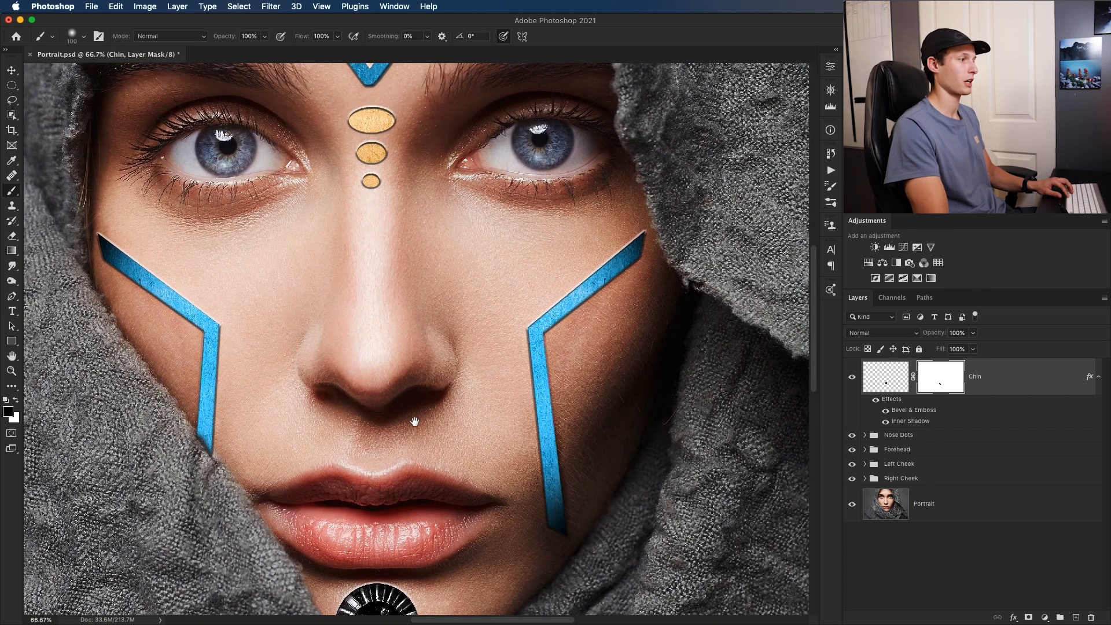
{"action": "left_click_drag", "start_coordinate": [413, 421], "coordinate": [404, 315]}
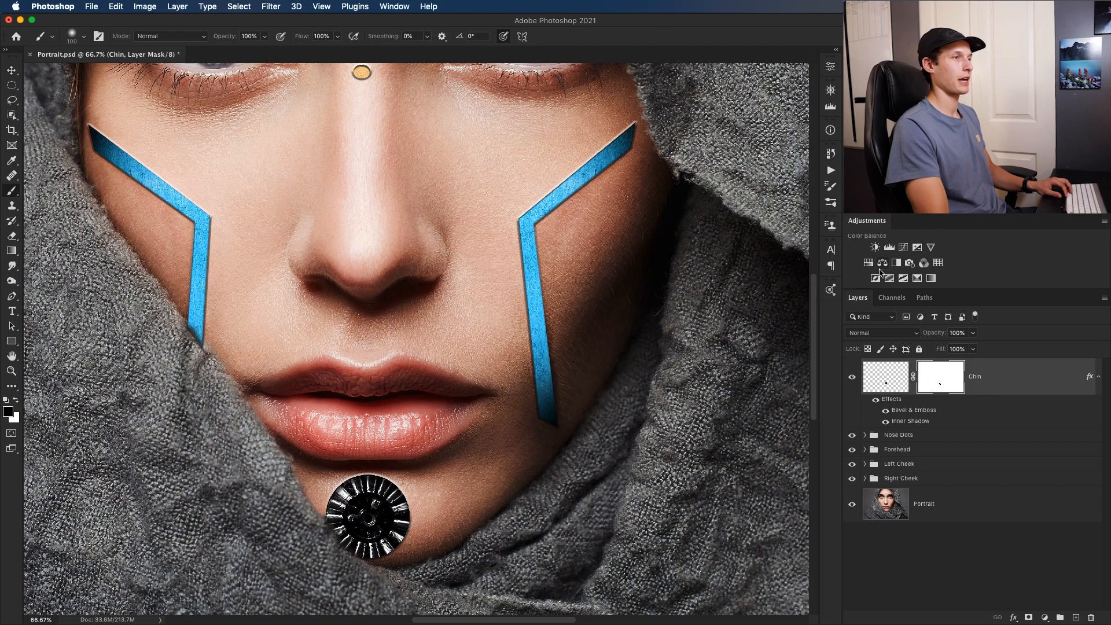
{"action": "left_click", "coordinate": [868, 263]}
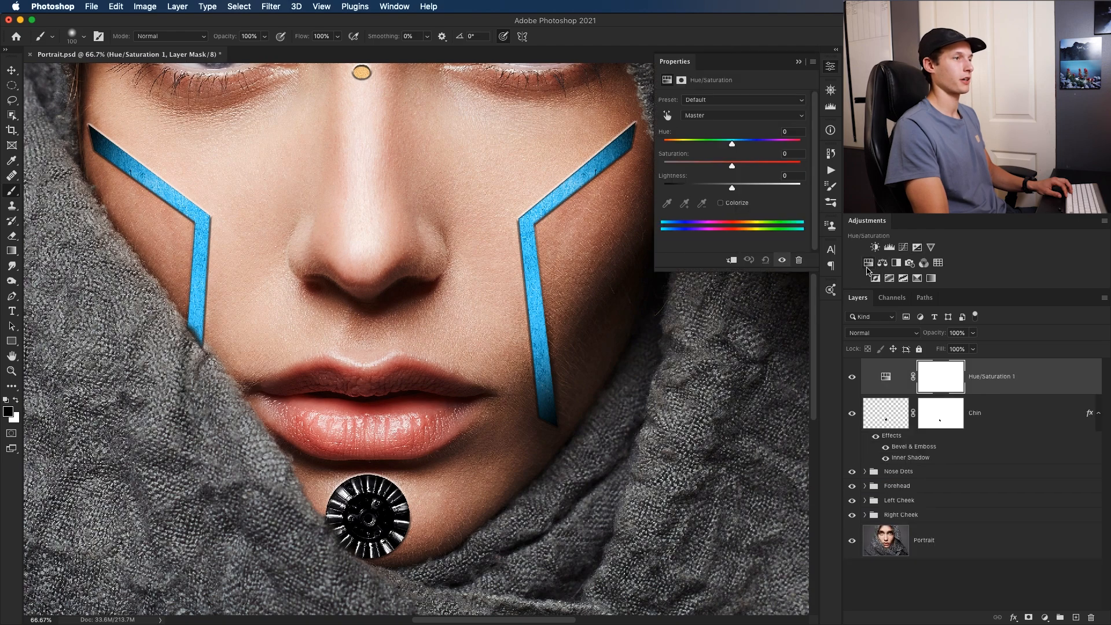
{"action": "left_click", "coordinate": [733, 261]}
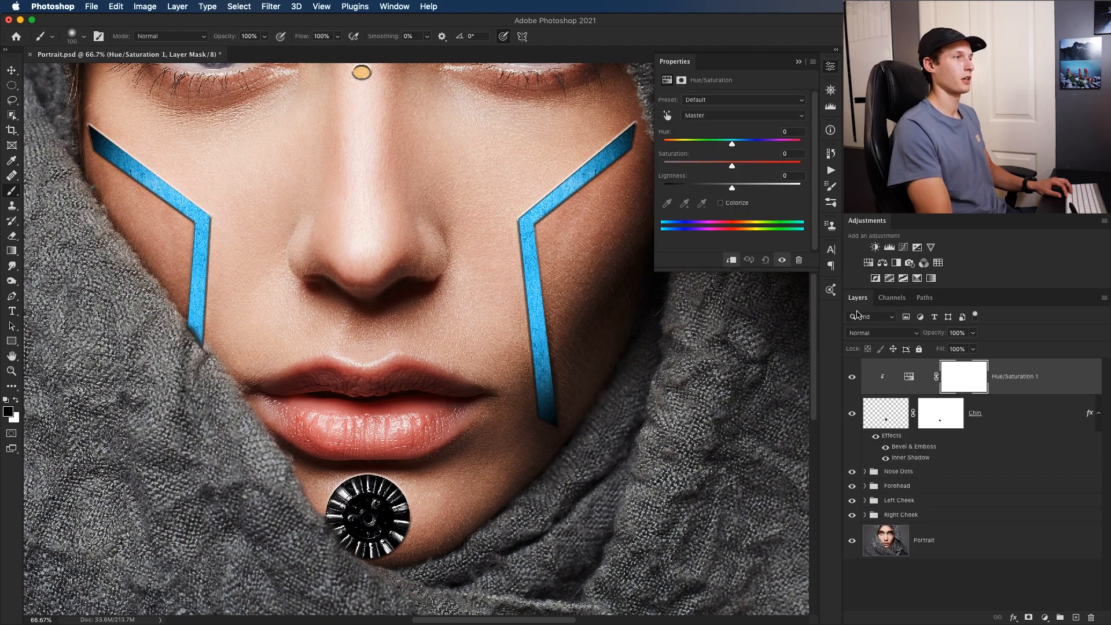
{"action": "left_click", "coordinate": [722, 203]}
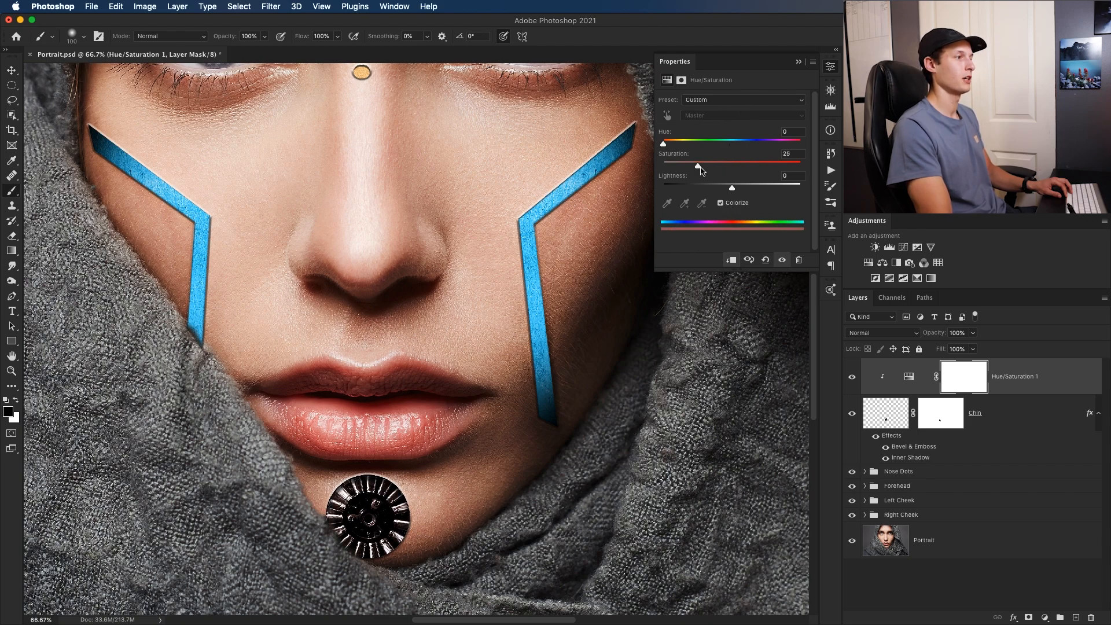
{"action": "mouse_move", "coordinate": [673, 146]}
{"action": "left_mouse_down"}
{"action": "mouse_move", "coordinate": [781, 145]}
{"action": "mouse_move", "coordinate": [674, 148]}
{"action": "left_mouse_up"}
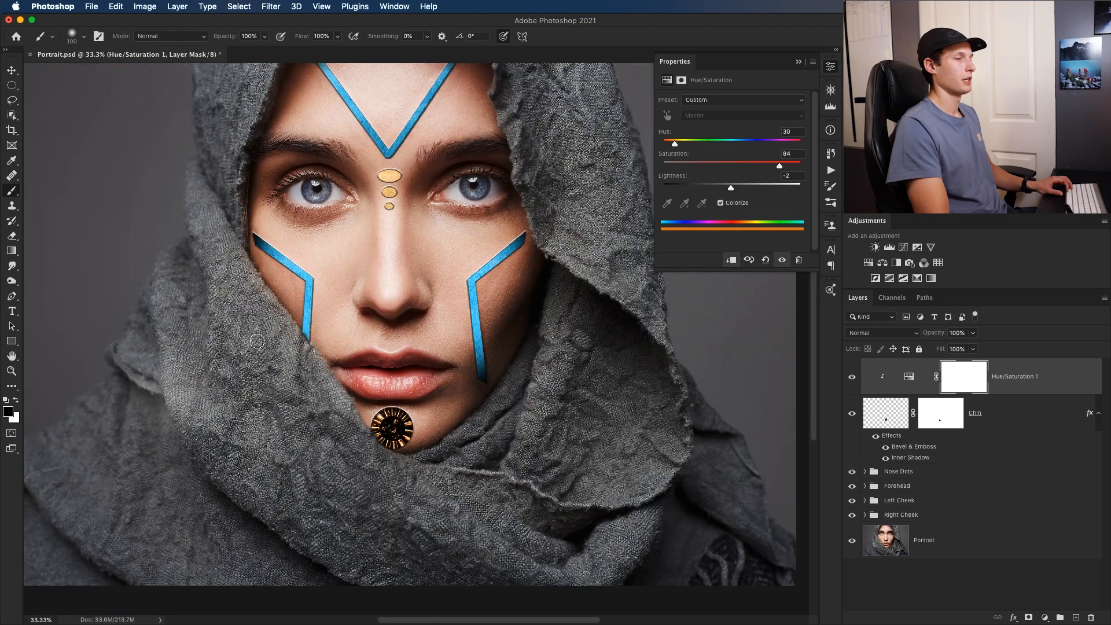
Step: Add a Curves adjustment clipped above Hue/Saturation 1 and raise the shadows and highlights to brighten the golden coil
{"action": "left_click", "coordinate": [903, 248]}
{"action": "left_click", "coordinate": [731, 261]}
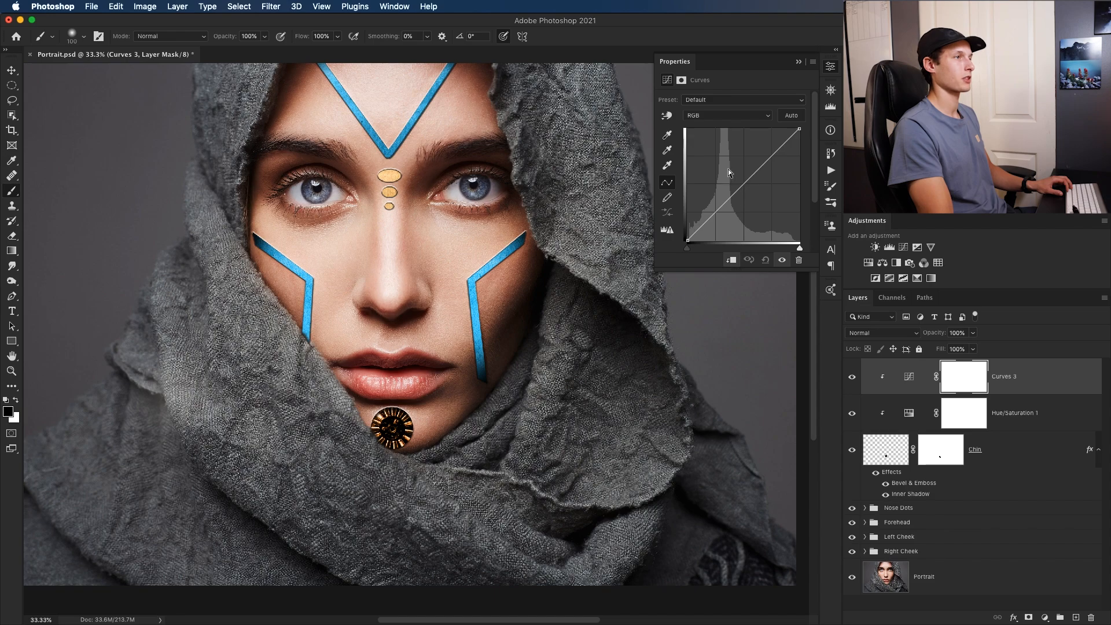
{"action": "left_click_drag", "start_coordinate": [743, 184], "coordinate": [727, 159]}
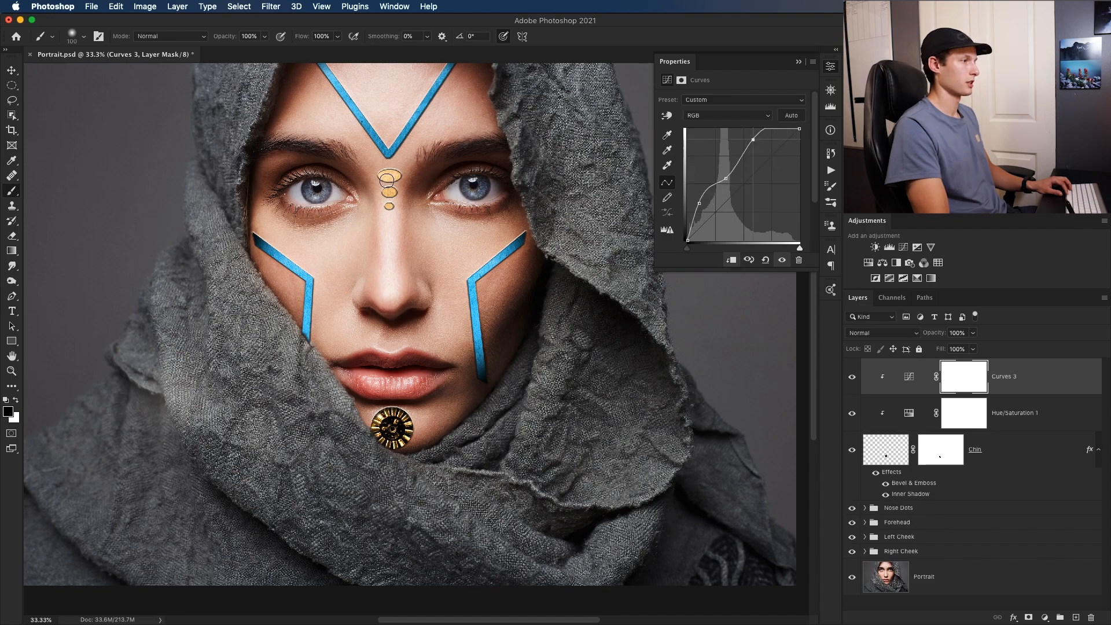
Step: Add a darkening Curves adjustment directly below the Chin layer by lowering the midtones, and invert its mask to black
{"action": "left_click", "coordinate": [402, 405], "text": "super"}
{"action": "left_click", "coordinate": [402, 405], "text": "super"}
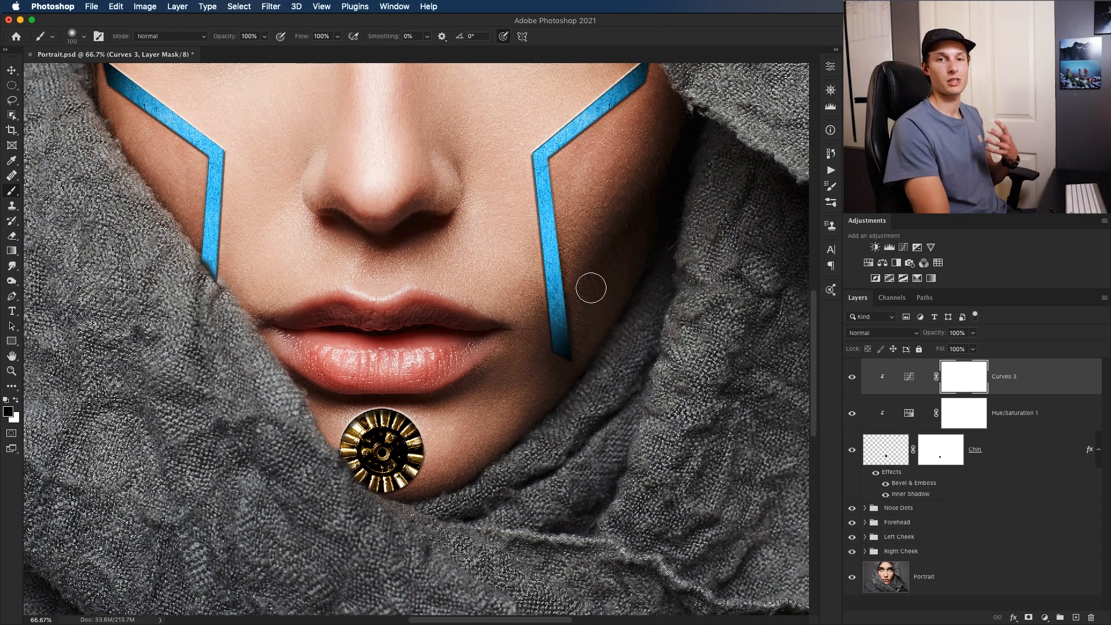
{"action": "left_click", "coordinate": [903, 248]}
{"action": "left_click_drag", "start_coordinate": [1008, 390], "coordinate": [1008, 537]}
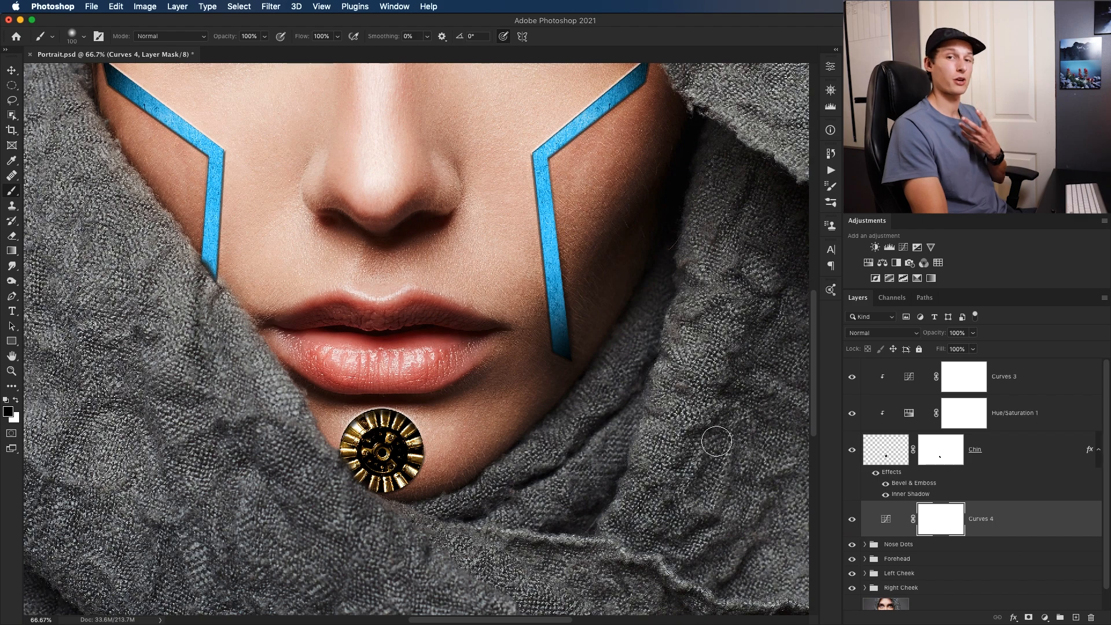
{"action": "double_click", "coordinate": [887, 520]}
{"action": "left_click_drag", "start_coordinate": [744, 184], "coordinate": [749, 202]}
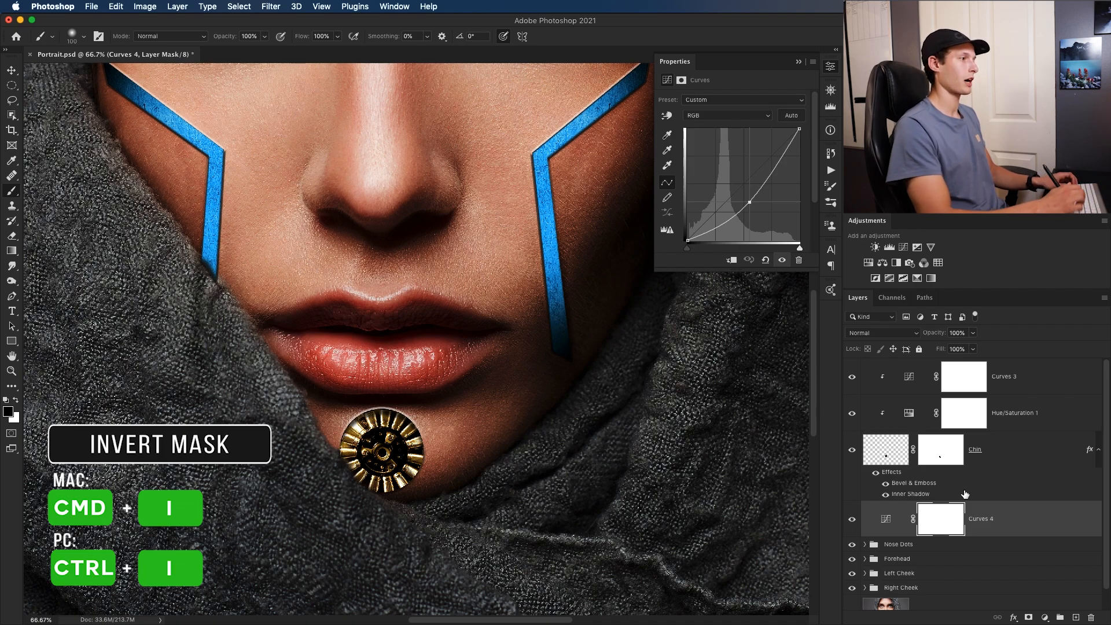
{"action": "key", "text": "super+i"}
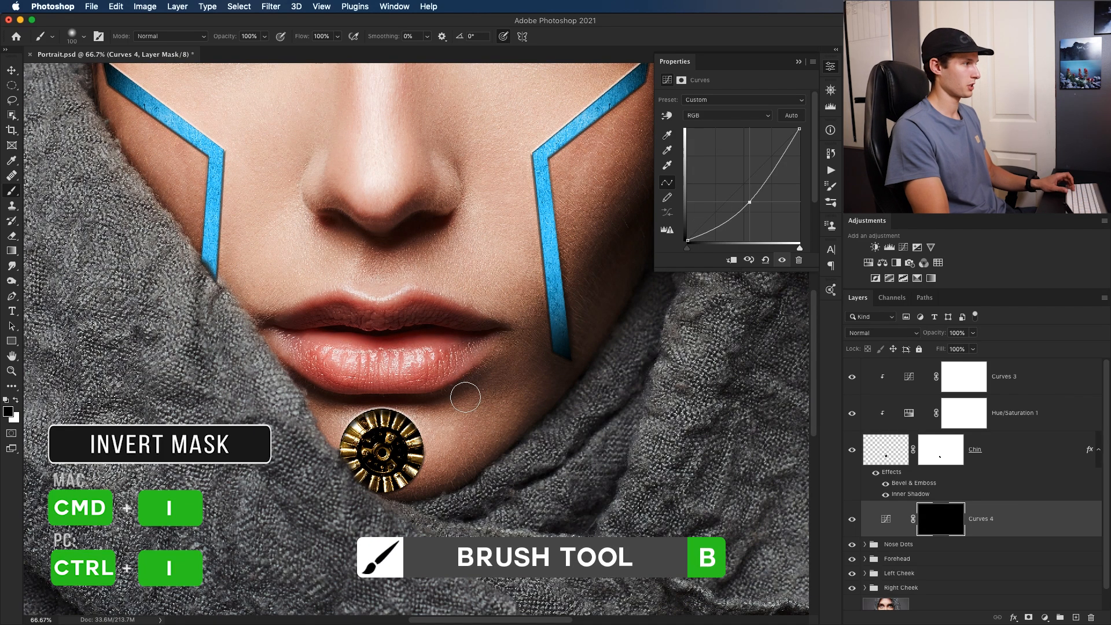
Step: Paint white on the Curves 4 mask behind the coil with a 300 px brush, and reduce the brush to 70 px
{"action": "left_click", "coordinate": [18, 400]}
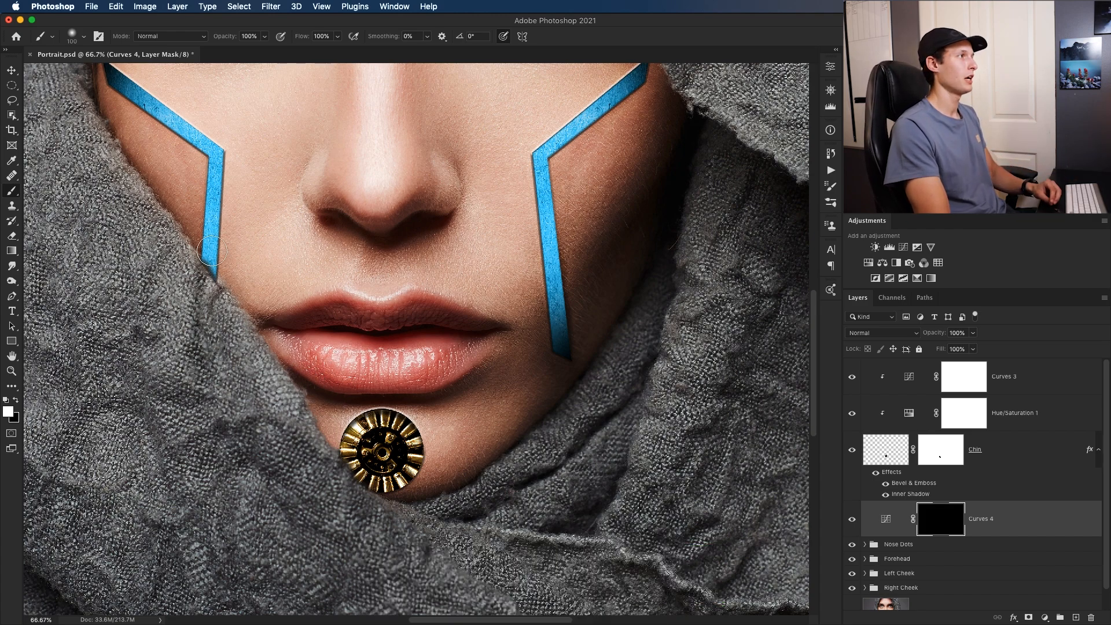
{"action": "key", "text": "bracketright"}
{"action": "key", "text": "bracketright"}
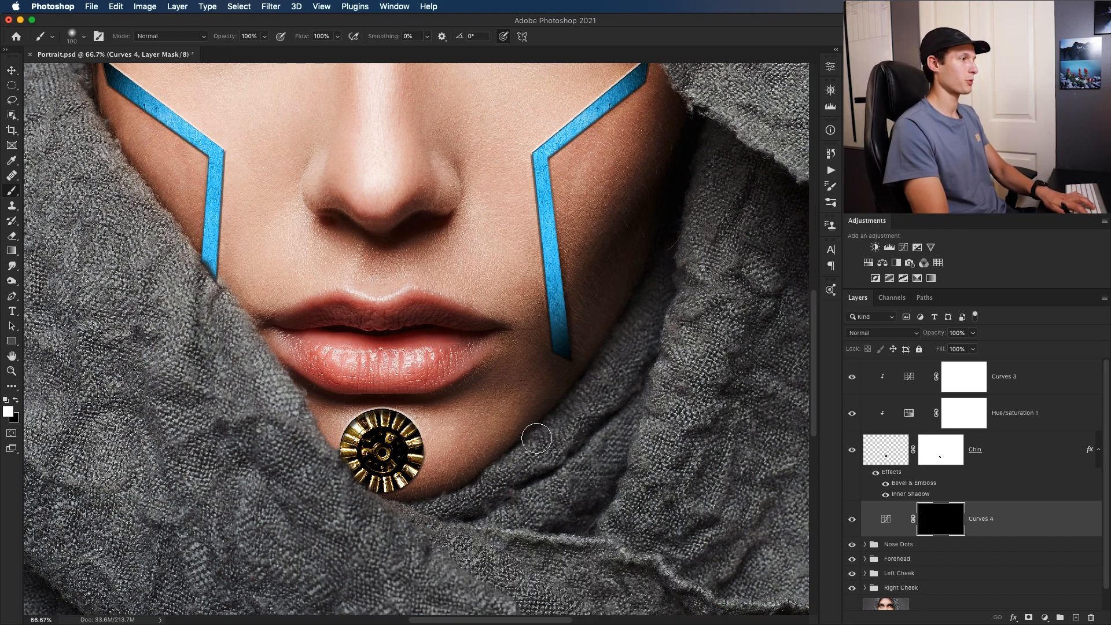
{"action": "key", "text": "bracketright"}
{"action": "key", "text": "bracketright"}
{"action": "key", "text": "bracketright"}
{"action": "key", "text": "bracketright"}
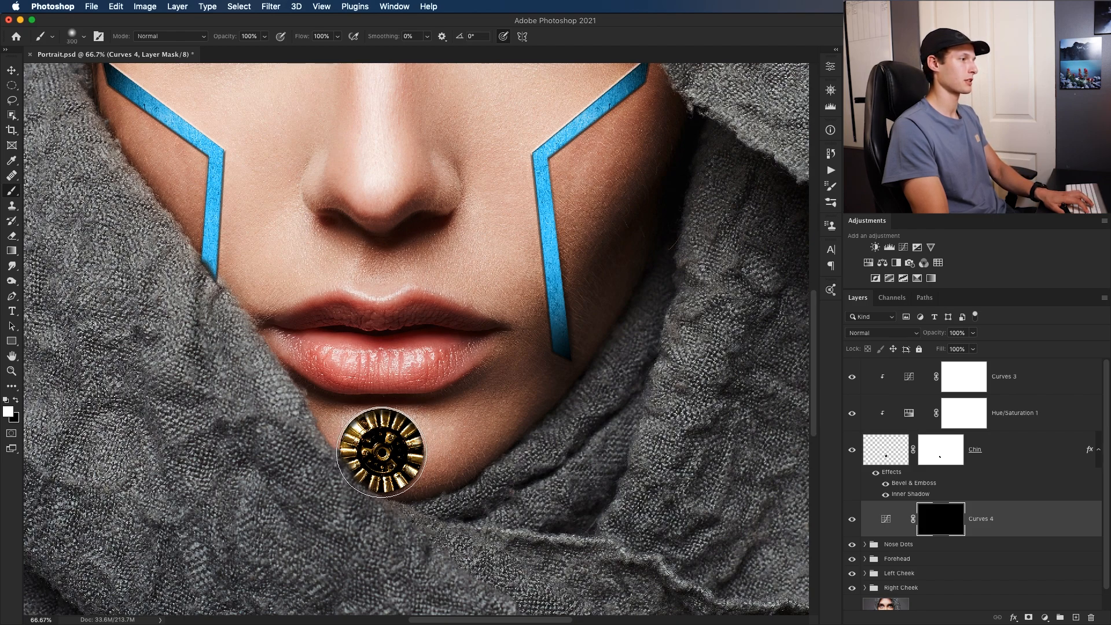
{"action": "left_click", "coordinate": [378, 447]}
{"action": "key", "text": "bracketleft"}
{"action": "key", "text": "bracketleft"}
{"action": "key", "text": "bracketleft"}
{"action": "key", "text": "bracketleft"}
{"action": "key", "text": "bracketleft"}
{"action": "key", "text": "bracketleft"}
{"action": "key", "text": "bracketleft"}
{"action": "key", "text": "bracketleft"}
{"action": "key", "text": "bracketleft"}
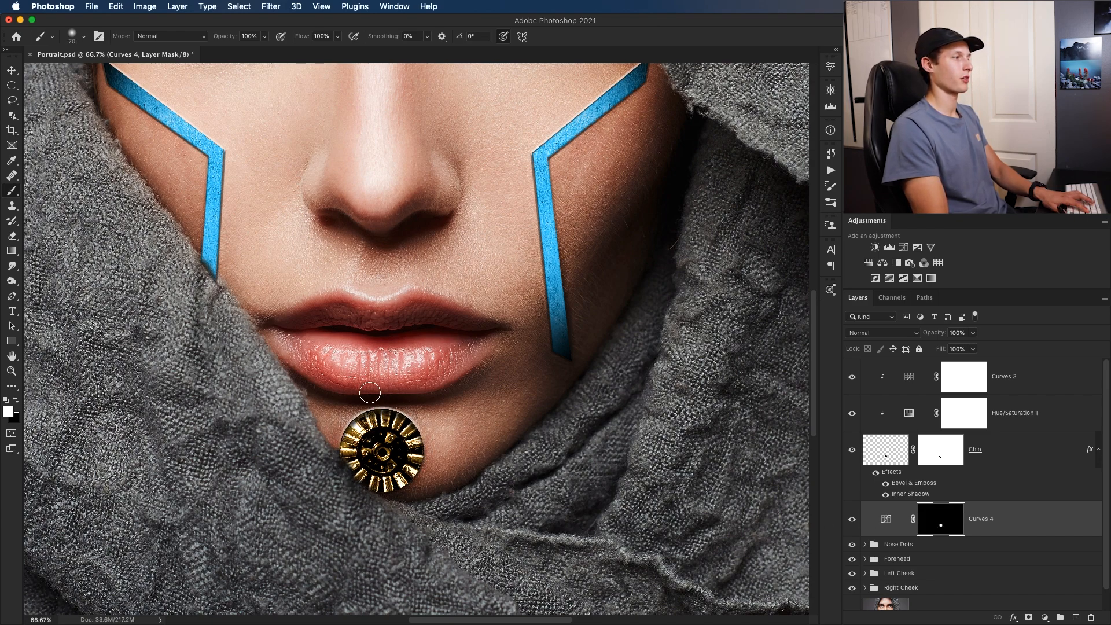
Step: Lower the Curves 4 midtones slightly further to deepen the shadow around the coil, and make black the foreground colour
{"action": "double_click", "coordinate": [887, 523]}
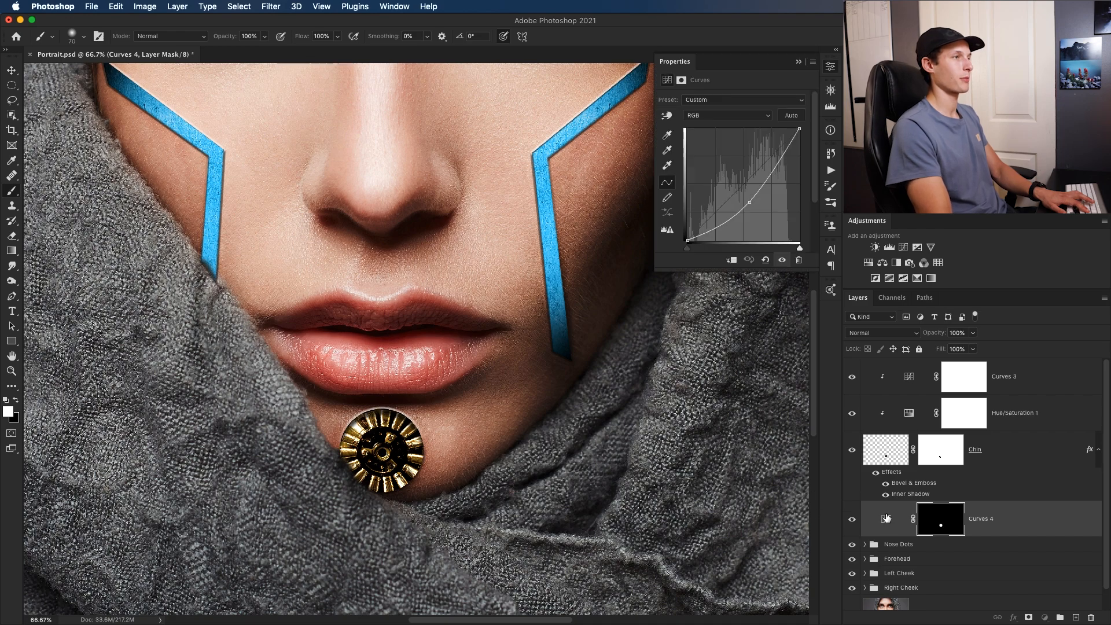
{"action": "left_click_drag", "start_coordinate": [750, 201], "coordinate": [751, 205]}
{"action": "key", "text": "x"}
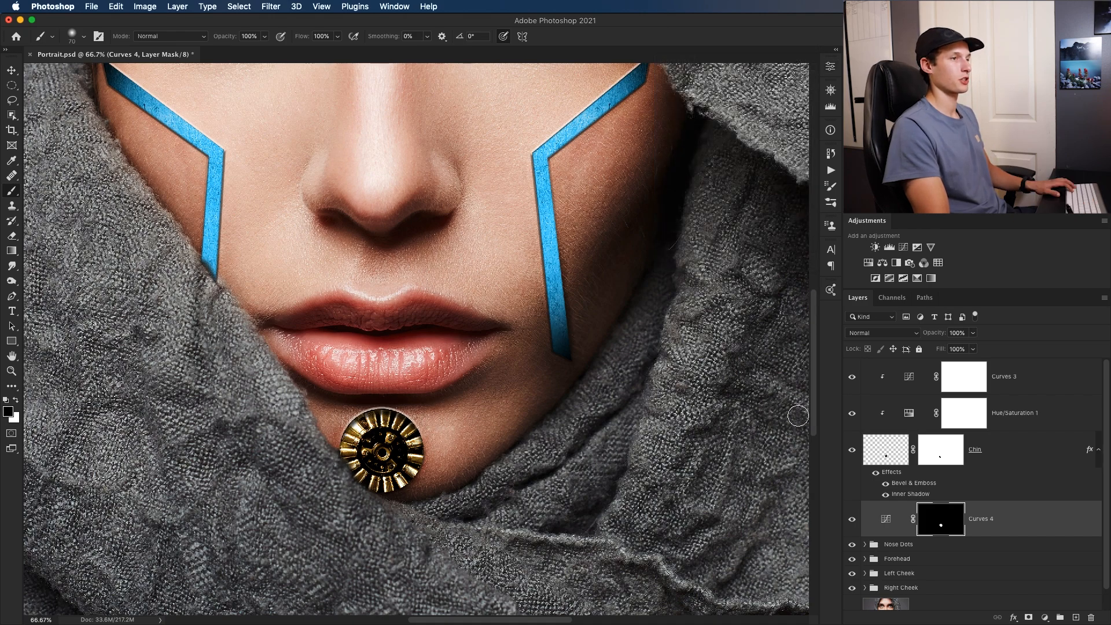
Step: Create a new layer above Curves 3 and name it "Chin Shadow"
{"action": "left_click", "coordinate": [1018, 377]}
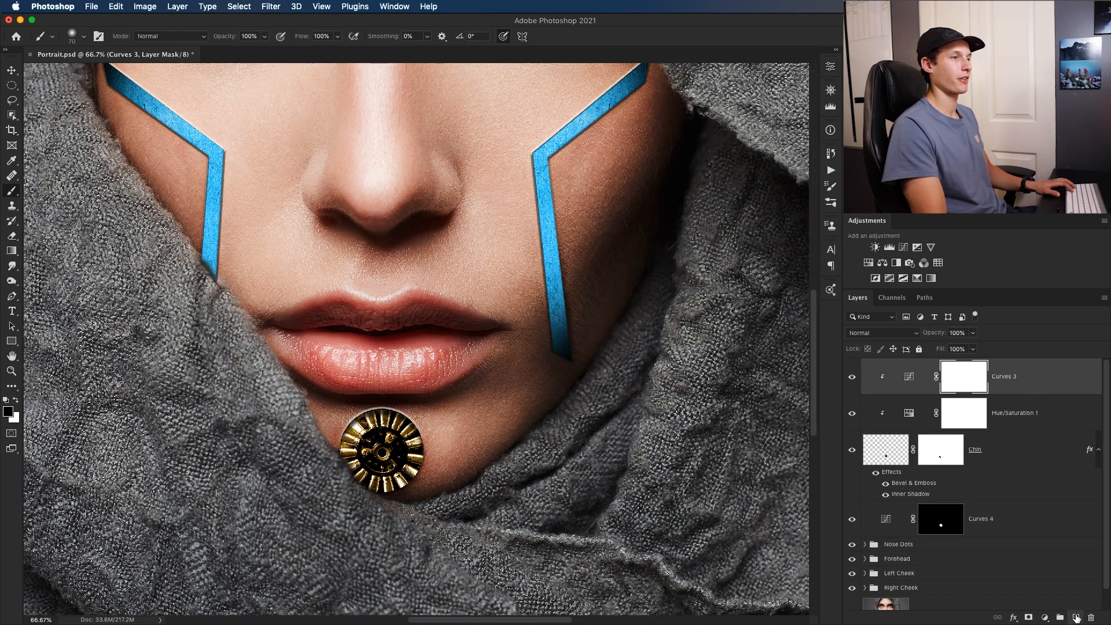
{"action": "left_click", "coordinate": [1076, 618]}
{"action": "double_click", "coordinate": [923, 376]}
{"action": "type", "text": "Chin Shadow"}
{"action": "key", "text": "Return"}
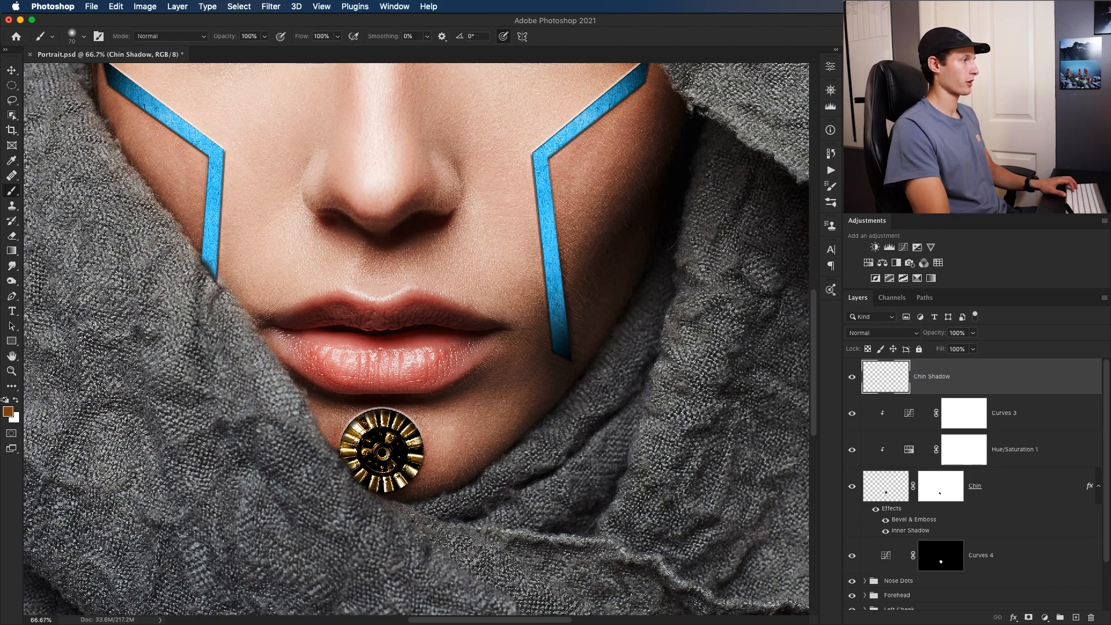
Step: Make black the foreground colour and clip the Chin Shadow layer to the coil layers below it
{"action": "key", "text": "d"}
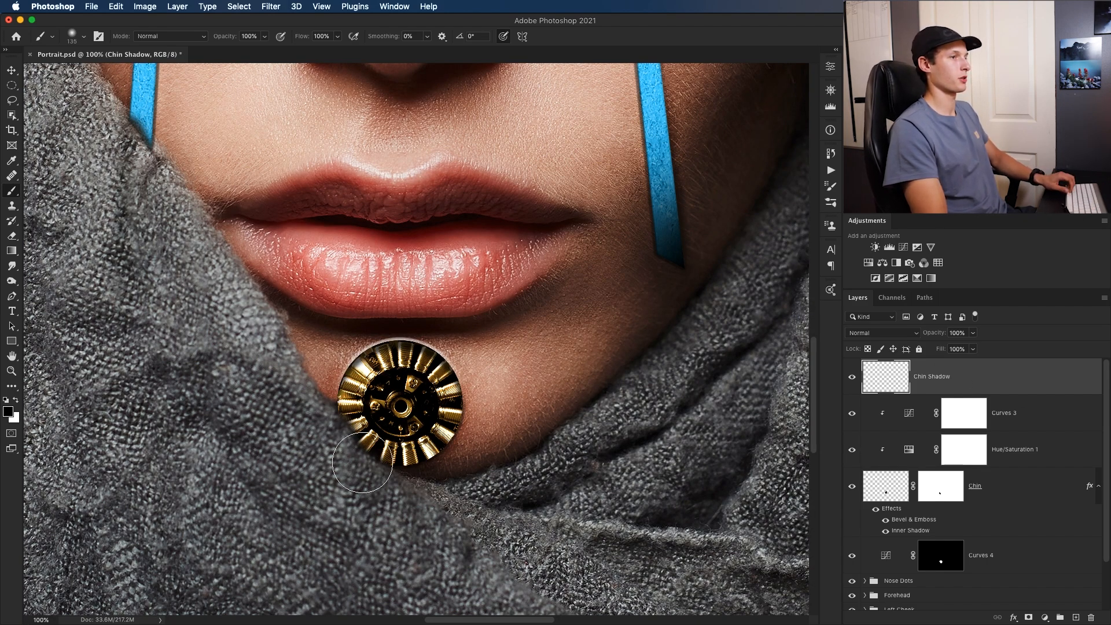
{"action": "right_click", "coordinate": [991, 375]}
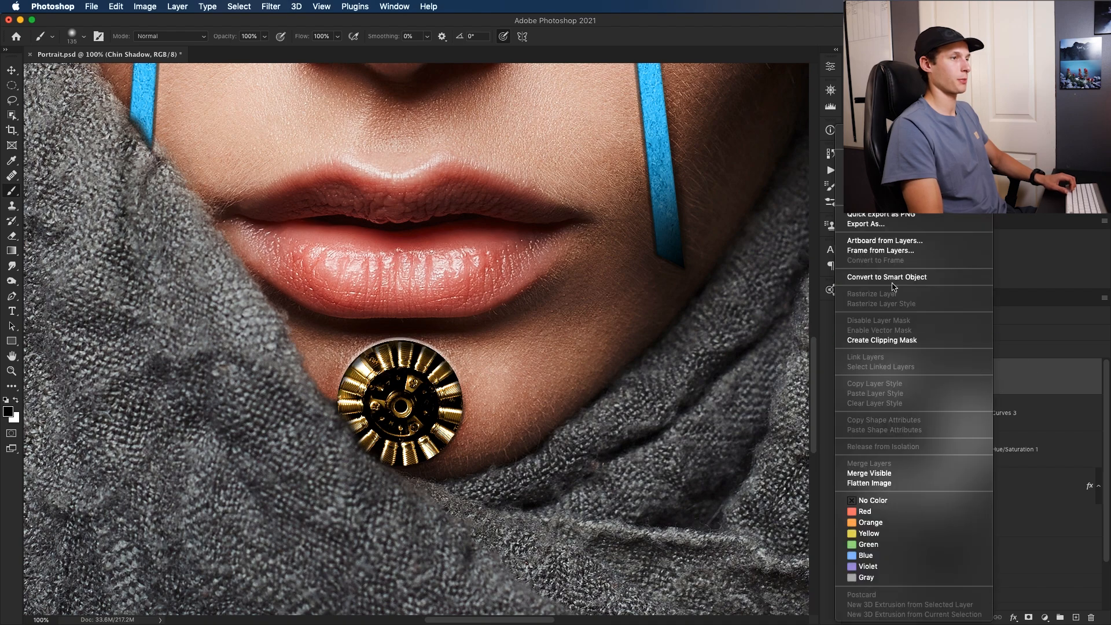
{"action": "left_click", "coordinate": [882, 340]}
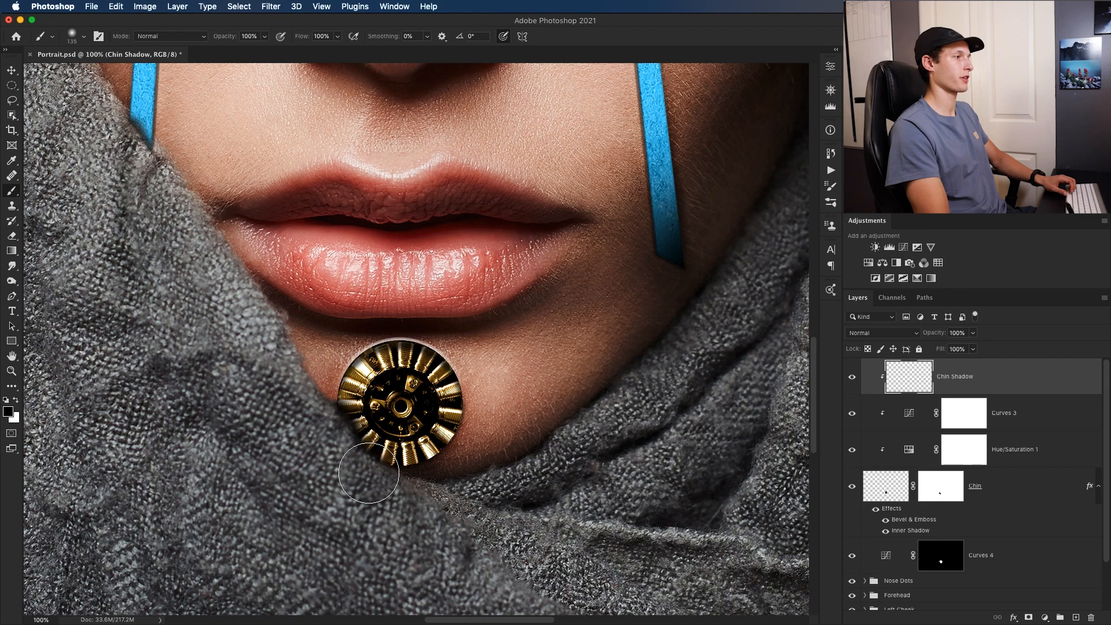
Step: Paint black over the coil's lower edge on the Chin Shadow layer at 30% brush opacity
{"action": "key", "text": "3"}
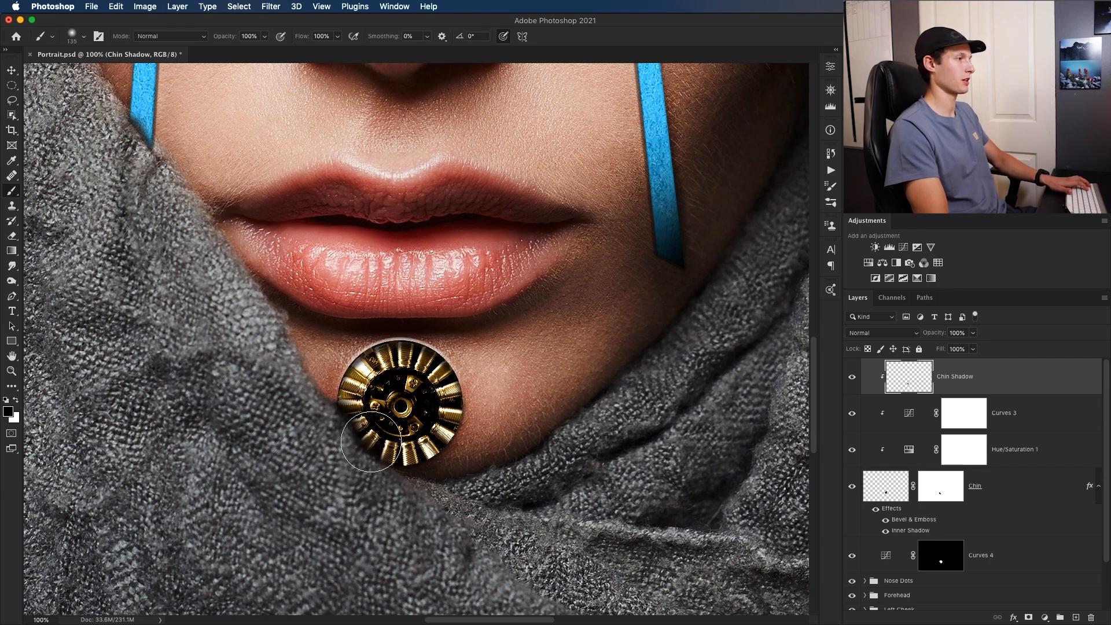
{"action": "mouse_move", "coordinate": [335, 444]}
{"action": "left_mouse_down"}
{"action": "mouse_move", "coordinate": [332, 396]}
{"action": "mouse_move", "coordinate": [370, 468]}
{"action": "mouse_move", "coordinate": [420, 474]}
{"action": "mouse_move", "coordinate": [393, 472]}
{"action": "mouse_move", "coordinate": [419, 471]}
{"action": "mouse_move", "coordinate": [399, 480]}
{"action": "mouse_move", "coordinate": [478, 450]}
{"action": "mouse_move", "coordinate": [461, 437]}
{"action": "left_mouse_up"}
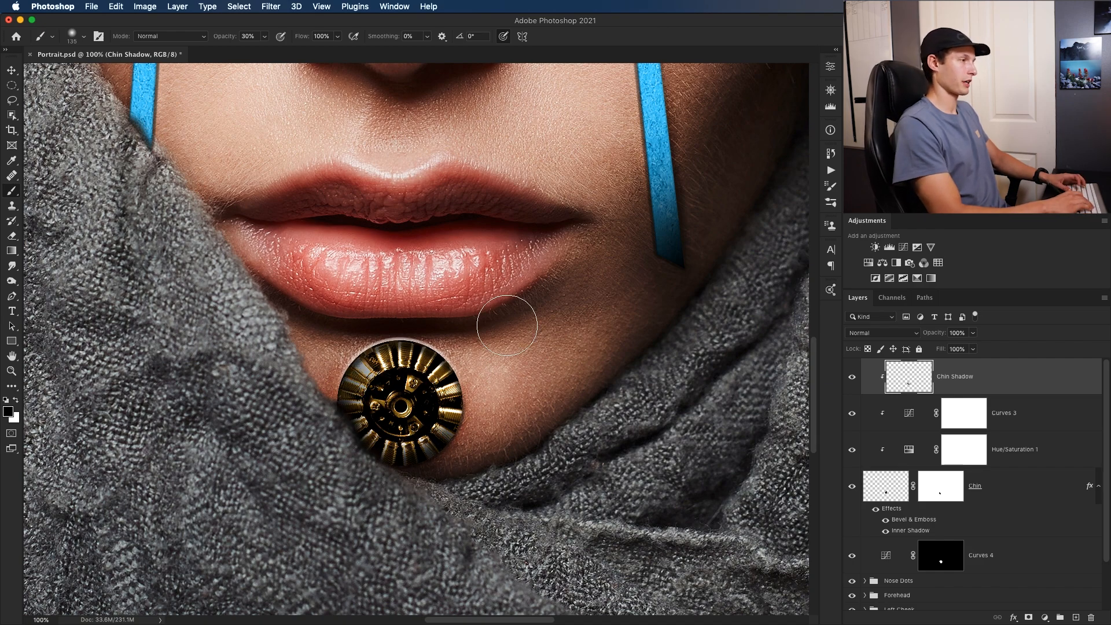
{"action": "key", "text": "super+0"}
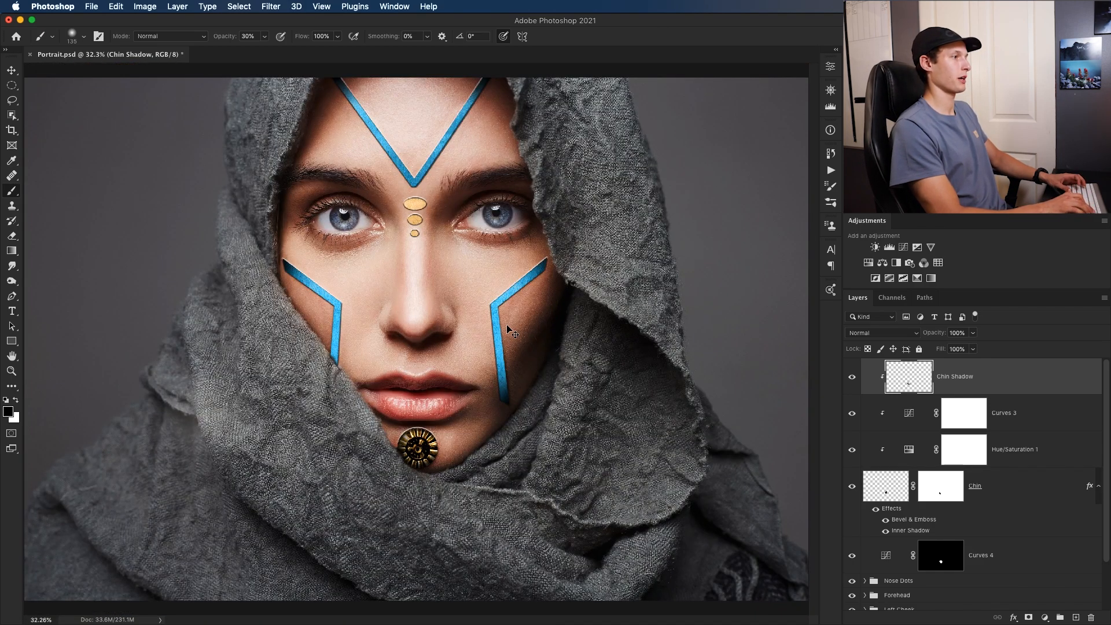
Step: Group all the coil layers, from Chin Shadow down to Curves 4, and name the group "Chin"
{"action": "key", "text": "super+minus"}
{"action": "key", "text": "super+plus"}
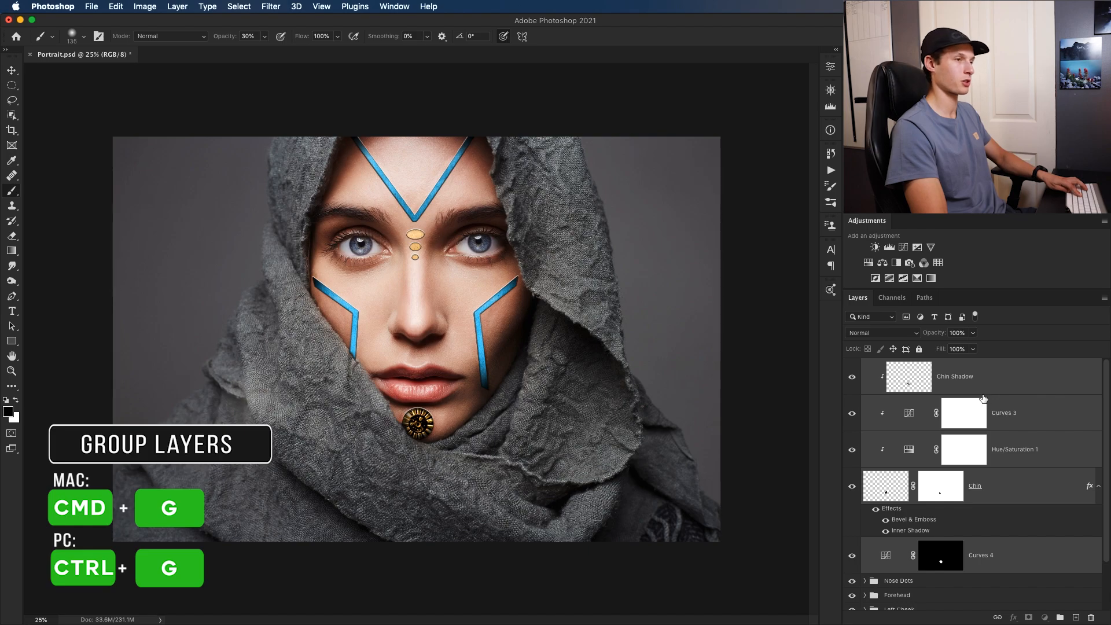
{"action": "key", "text": "super+g"}
{"action": "double_click", "coordinate": [923, 365]}
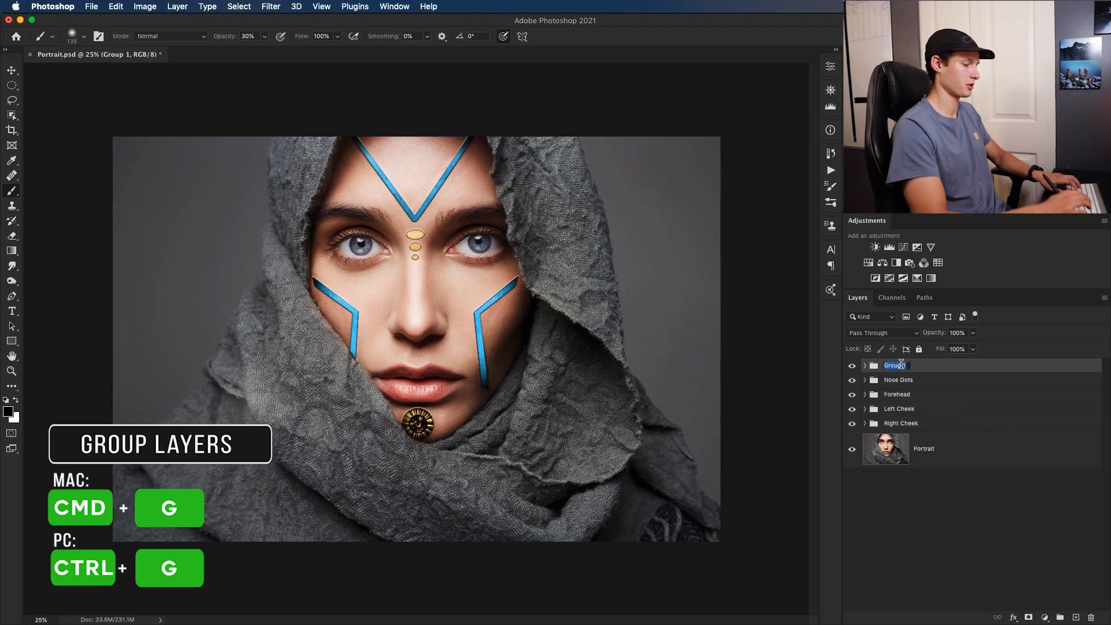
{"action": "type", "text": "Chin"}
{"action": "key", "text": "Return"}
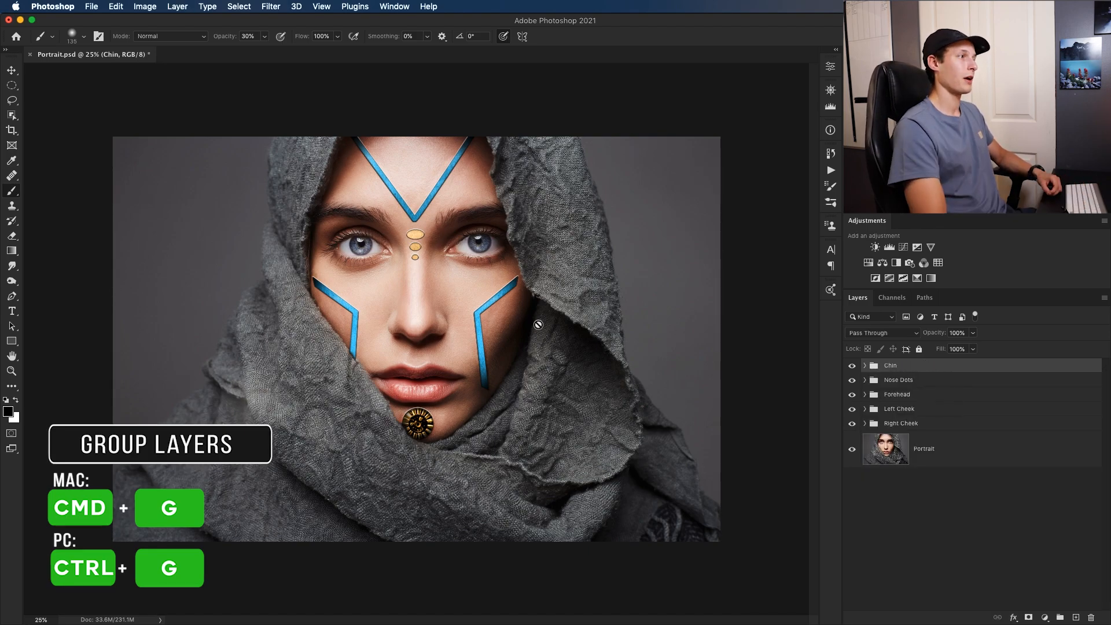
Step: Add a Brightness/Contrast adjustment above all groups with brightness -113 and contrast 34
{"action": "left_click", "coordinate": [875, 248]}
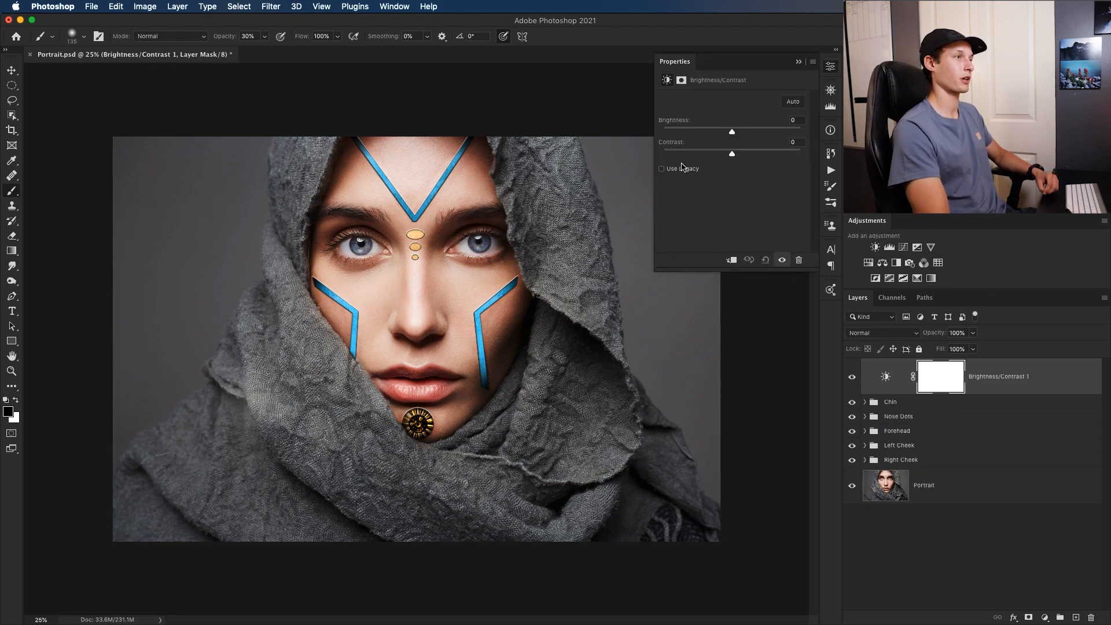
{"action": "left_click_drag", "start_coordinate": [731, 133], "coordinate": [694, 138]}
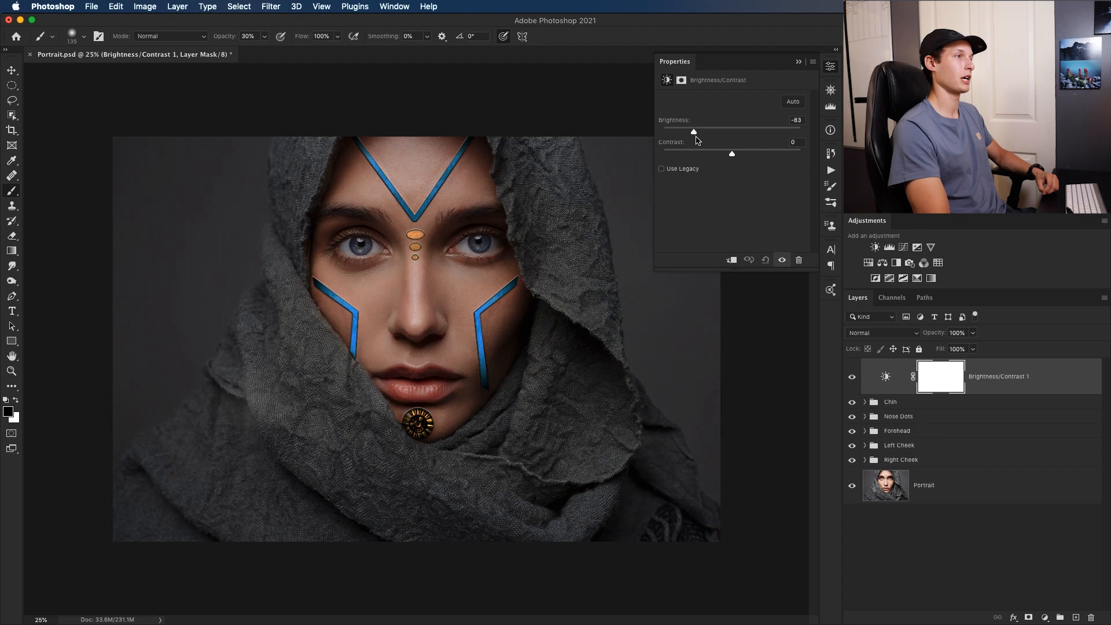
{"action": "left_click_drag", "start_coordinate": [751, 160], "coordinate": [755, 154]}
{"action": "left_click_drag", "start_coordinate": [692, 132], "coordinate": [680, 132]}
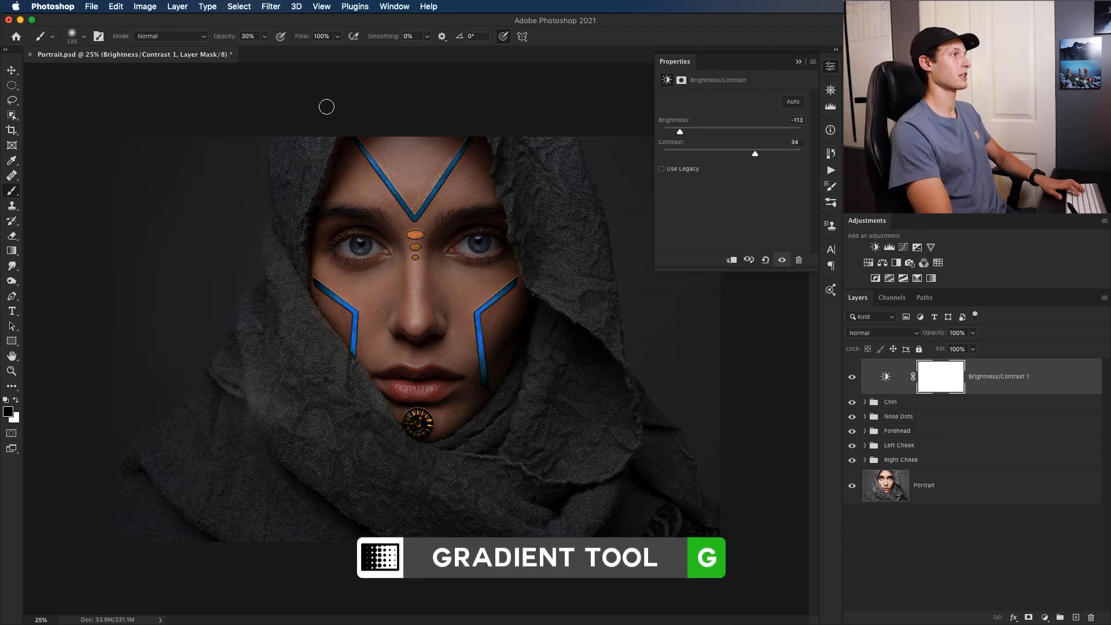
Step: Clear the darkening from the face on the Brightness/Contrast mask using black radial Foreground to Transparent gradients from the face outwards
{"action": "key", "text": "g"}
{"action": "left_click", "coordinate": [84, 37]}
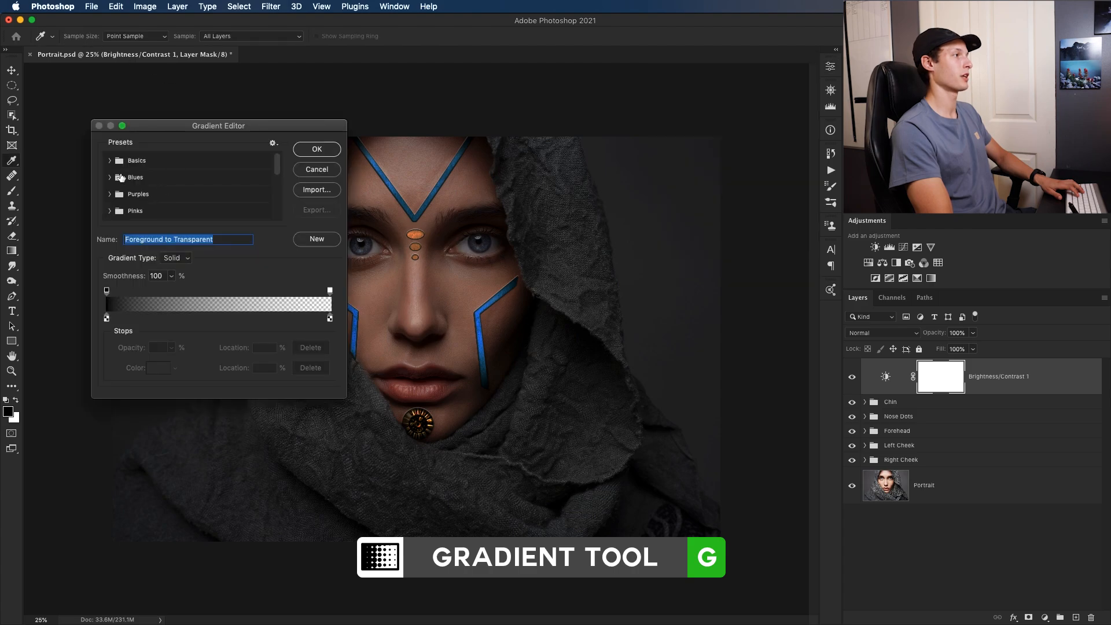
{"action": "left_click", "coordinate": [111, 160]}
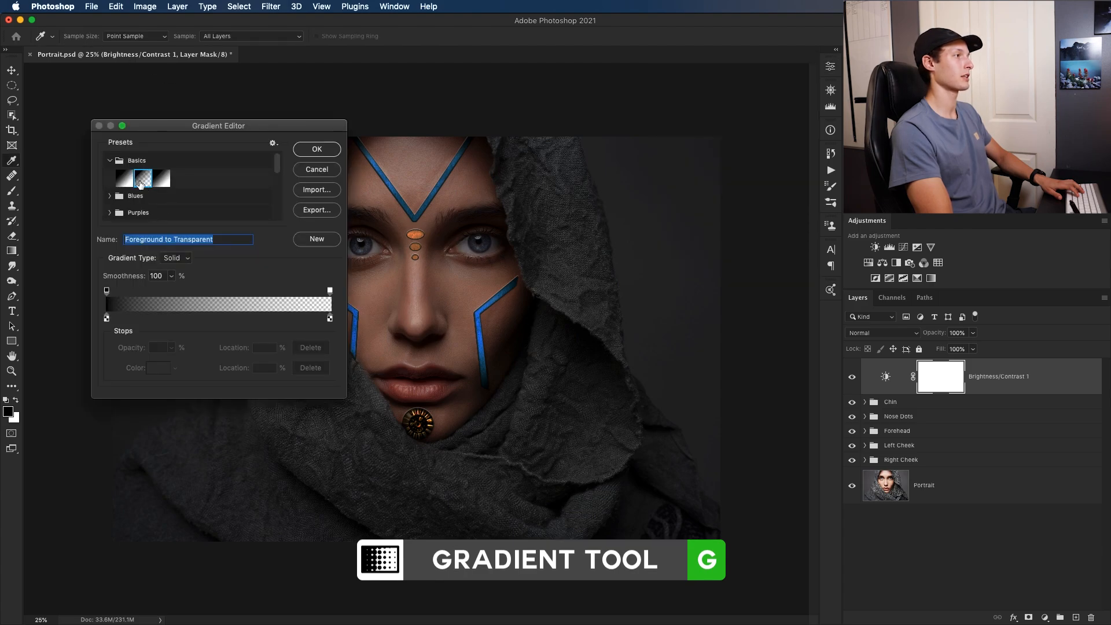
{"action": "left_click", "coordinate": [317, 150]}
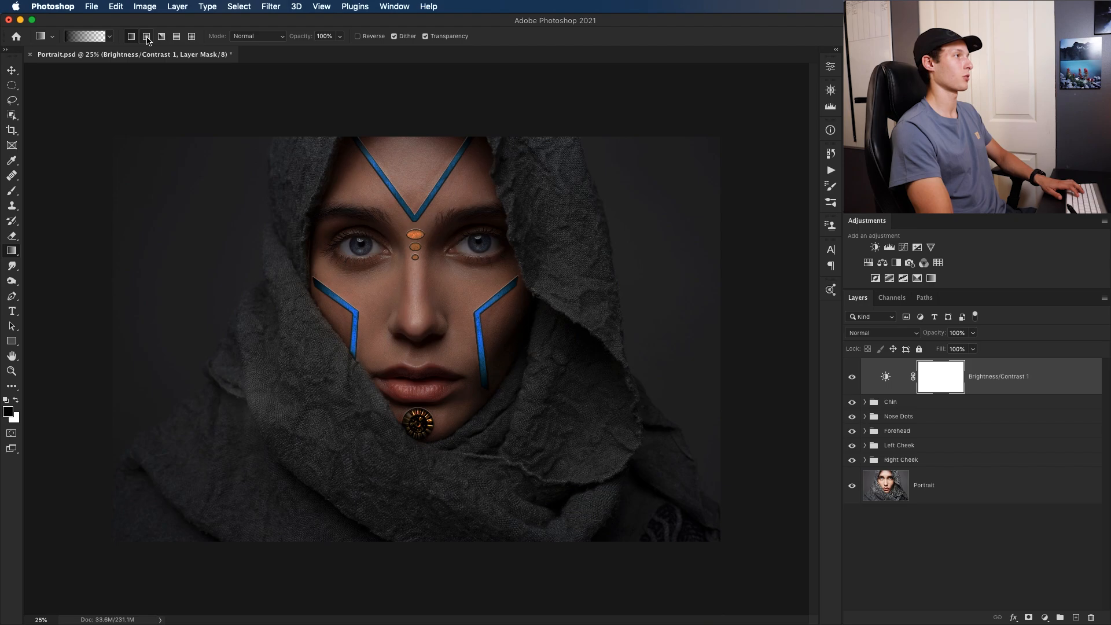
{"action": "left_click", "coordinate": [147, 37]}
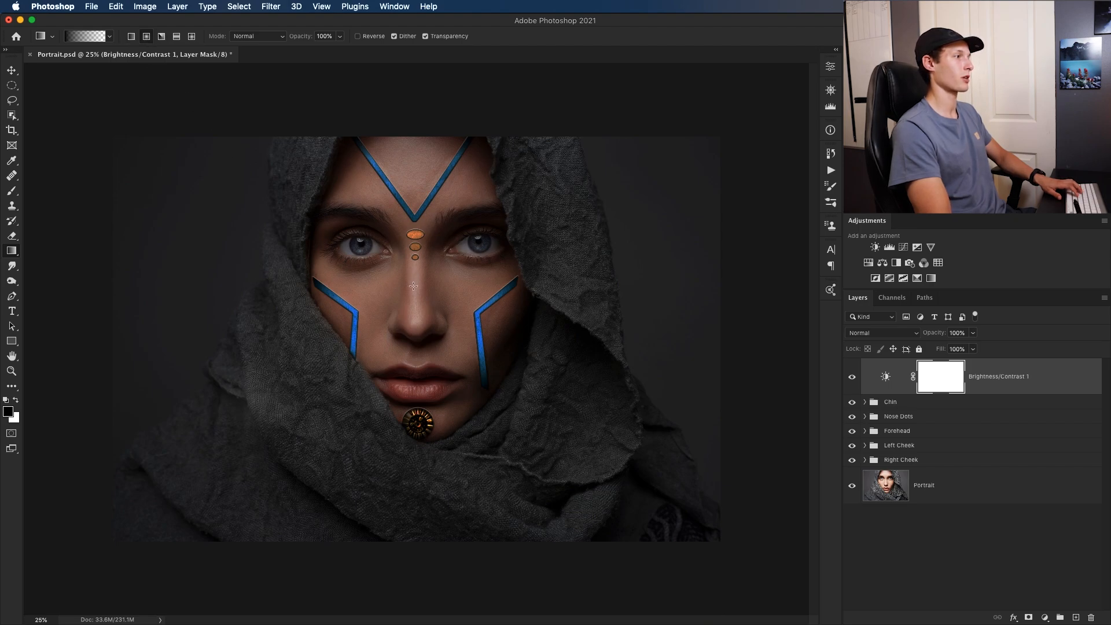
{"action": "left_click_drag", "start_coordinate": [457, 335], "coordinate": [625, 526]}
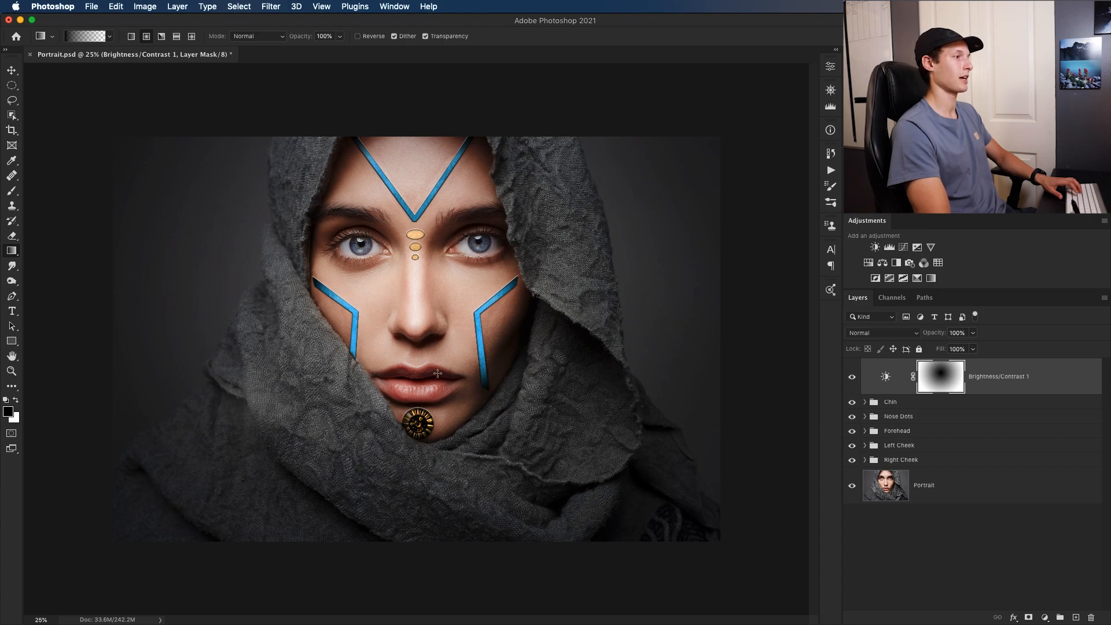
{"action": "left_click_drag", "start_coordinate": [410, 349], "coordinate": [473, 458]}
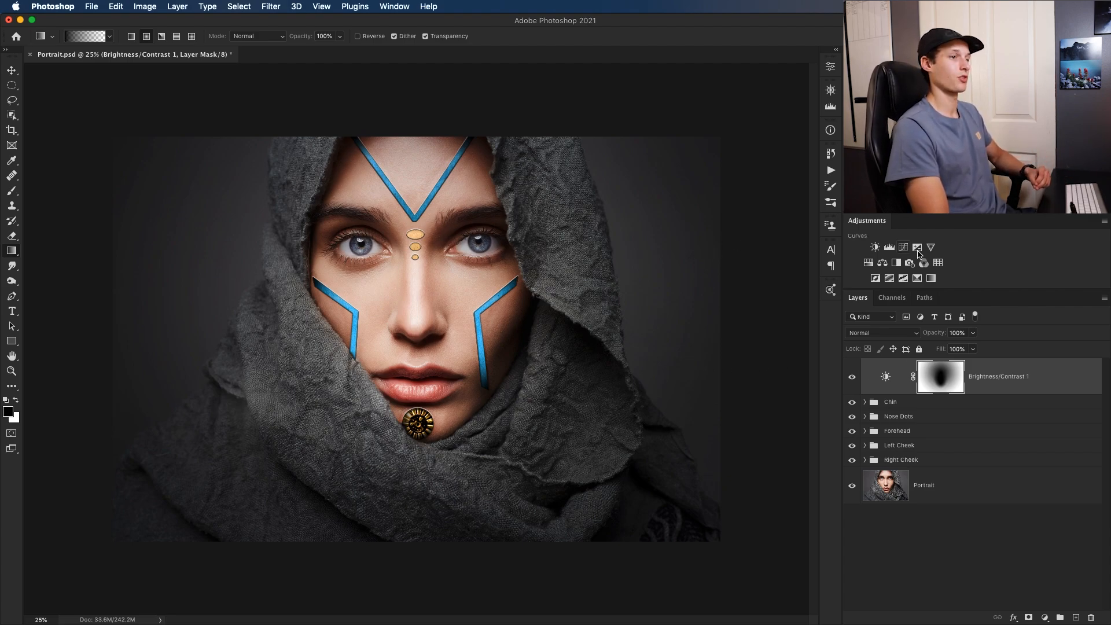
Step: On a new layer, draw a linear gradient in blue 42c5ff, sampled from the cheek line, covering the image's right half and fading at the nose
{"action": "left_click", "coordinate": [1076, 617]}
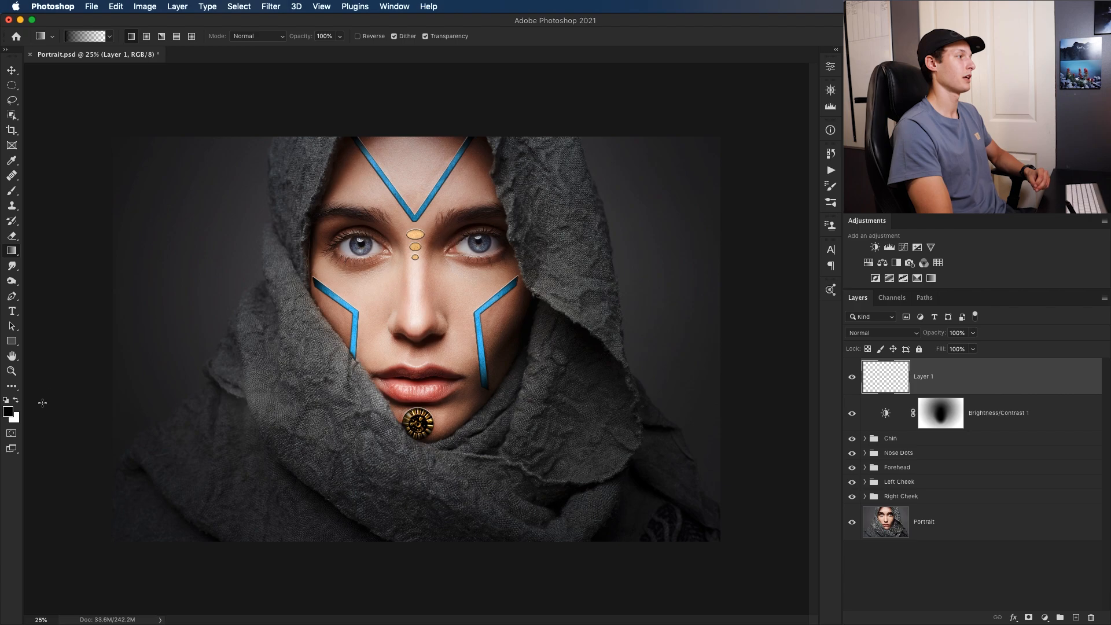
{"action": "left_click", "coordinate": [8, 413]}
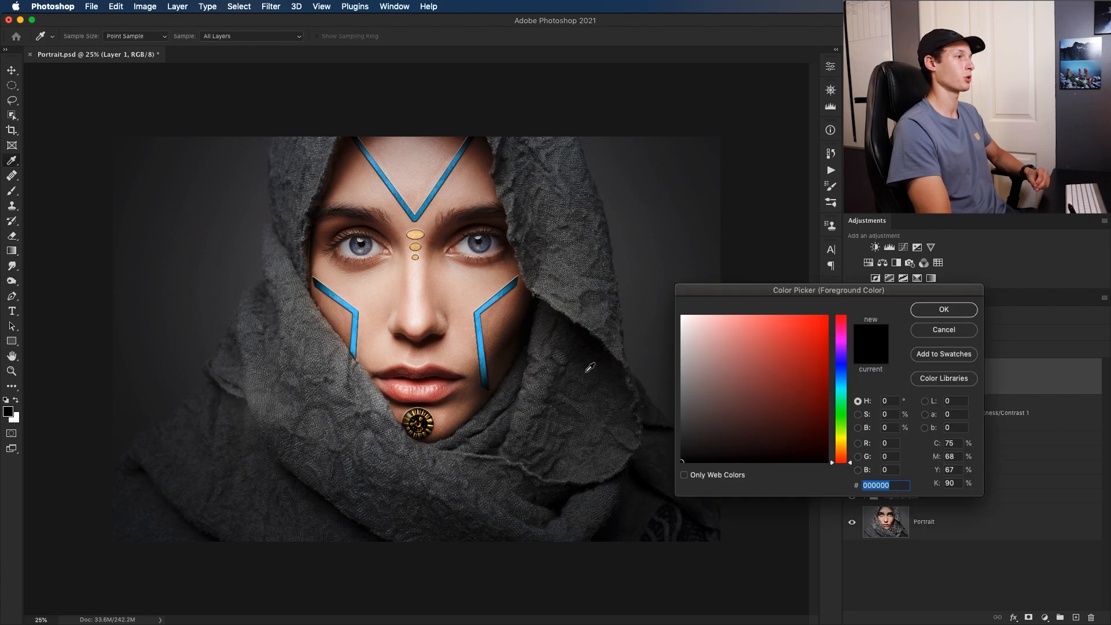
{"action": "left_click", "coordinate": [483, 328]}
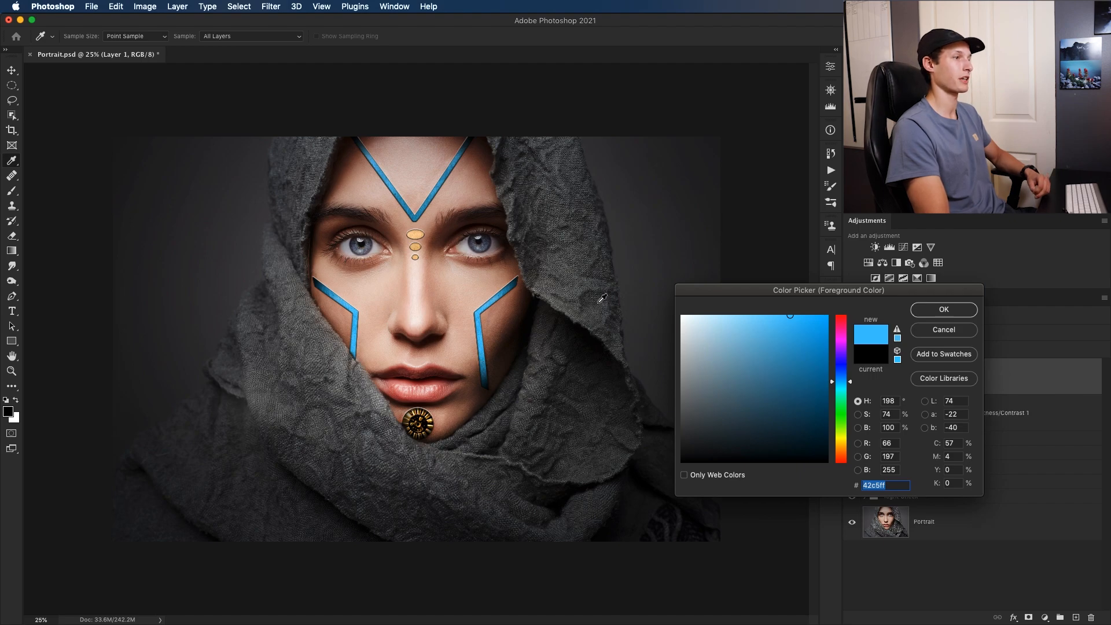
{"action": "key", "text": "Return"}
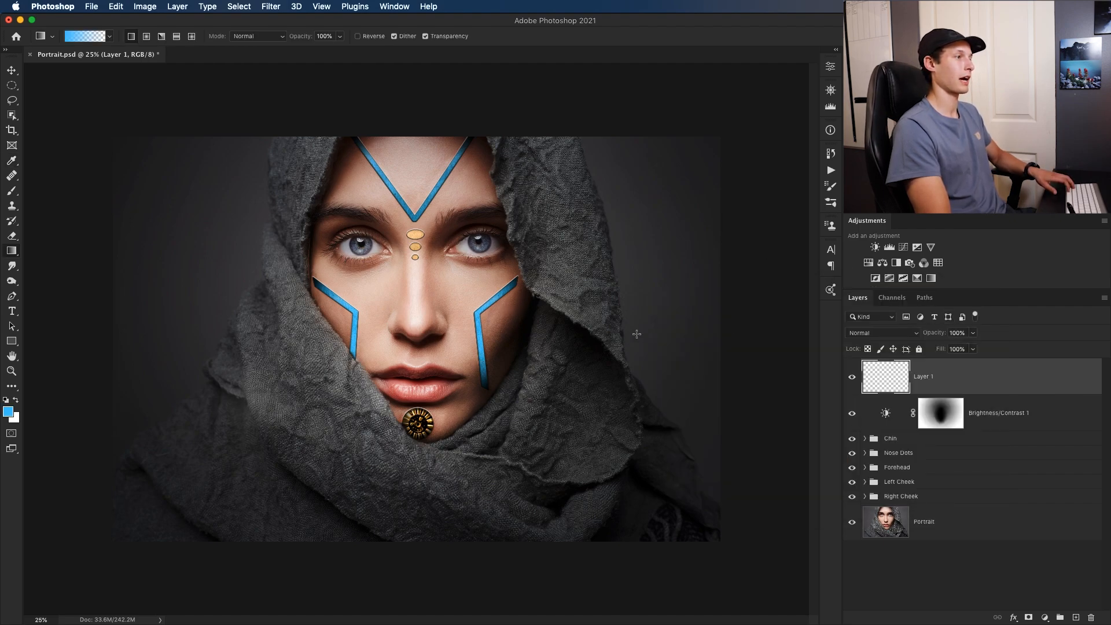
{"action": "left_click_drag", "start_coordinate": [524, 326], "coordinate": [474, 328]}
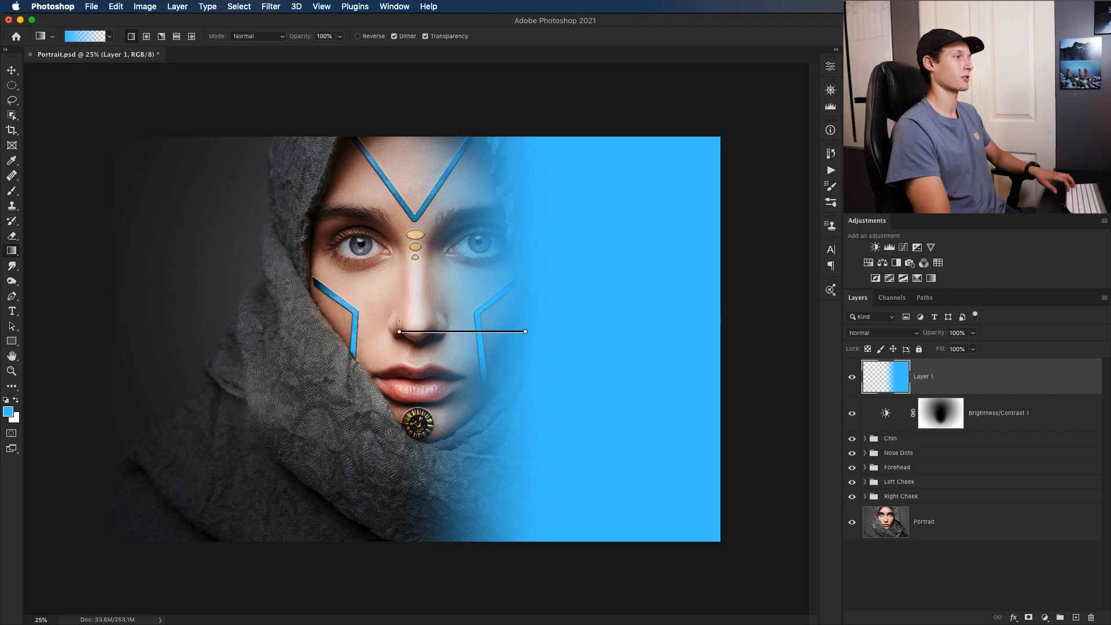
{"action": "left_click_drag", "start_coordinate": [404, 304], "coordinate": [405, 303]}
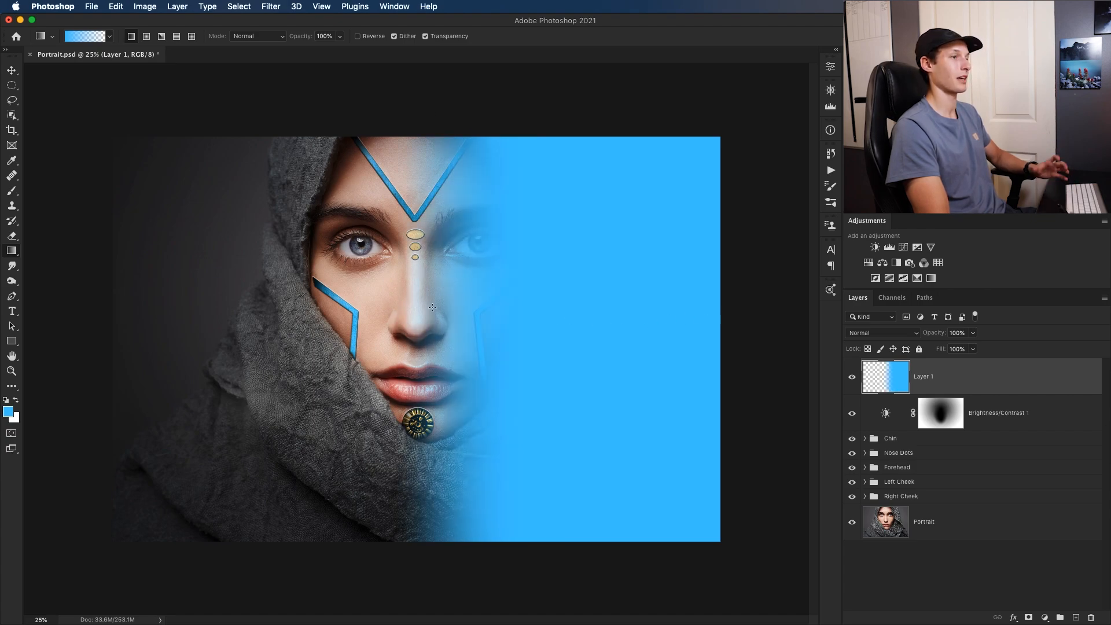
Step: Set the blue gradient layer's blend mode to Color and its fill to 57%
{"action": "left_click", "coordinate": [879, 336]}
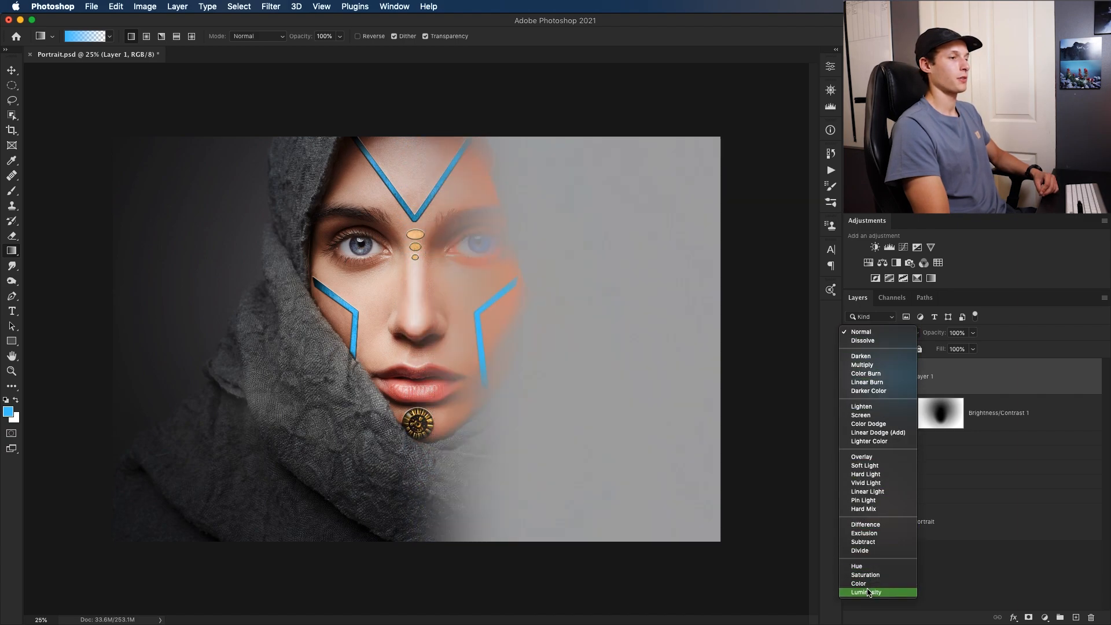
{"action": "left_click", "coordinate": [865, 590]}
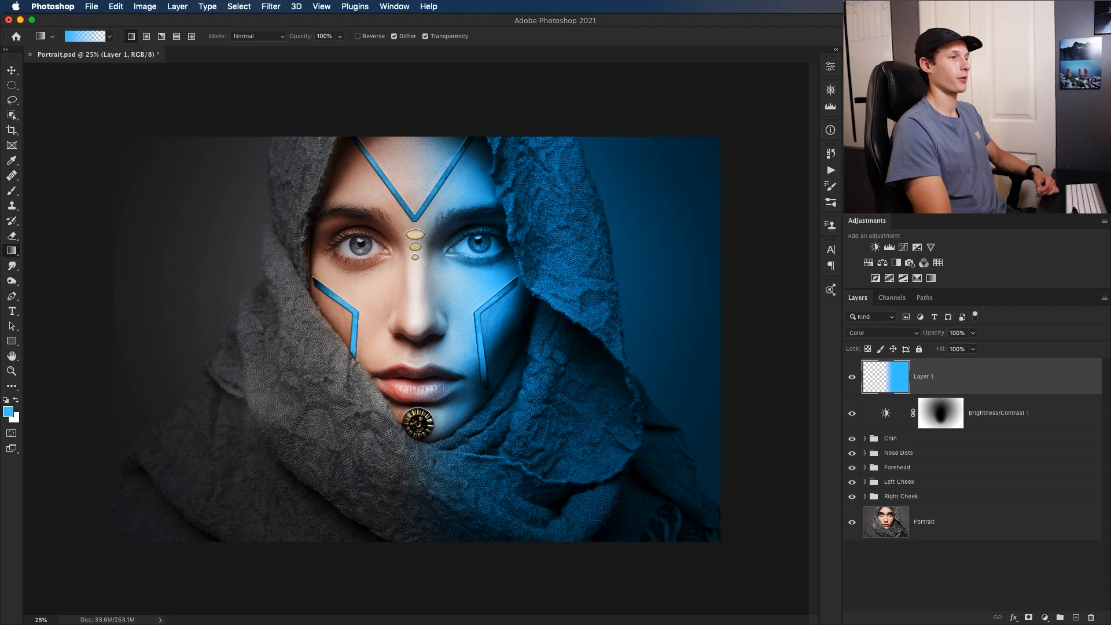
{"action": "left_click", "coordinate": [973, 349]}
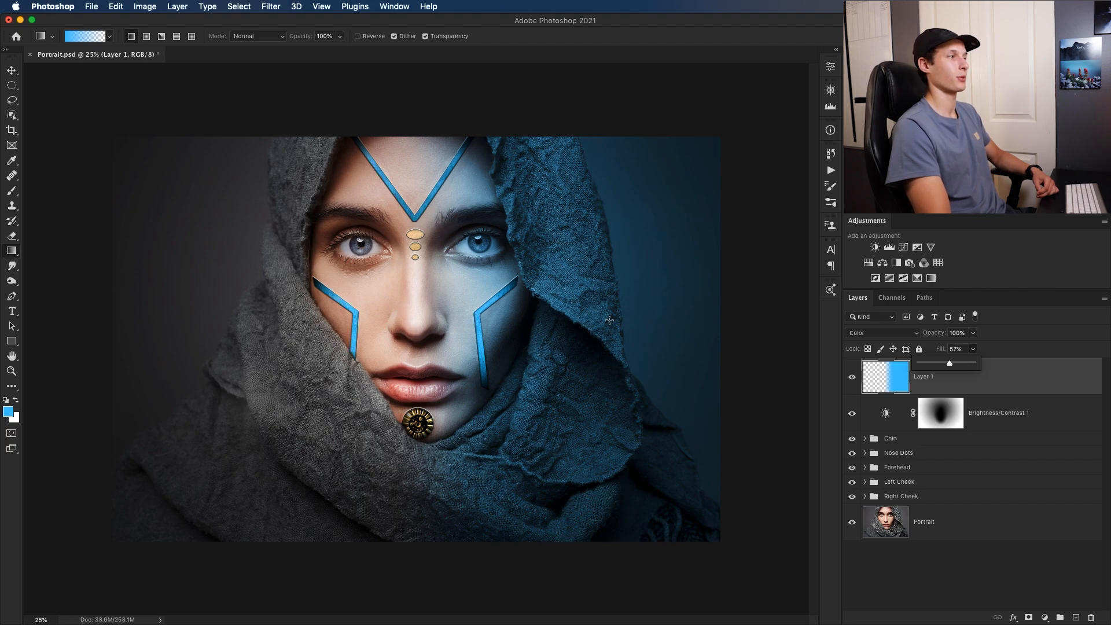
Step: Rename the blue gradient layer "Right Gradient" and add a new layer above it named "Left Gradient"
{"action": "double_click", "coordinate": [924, 376]}
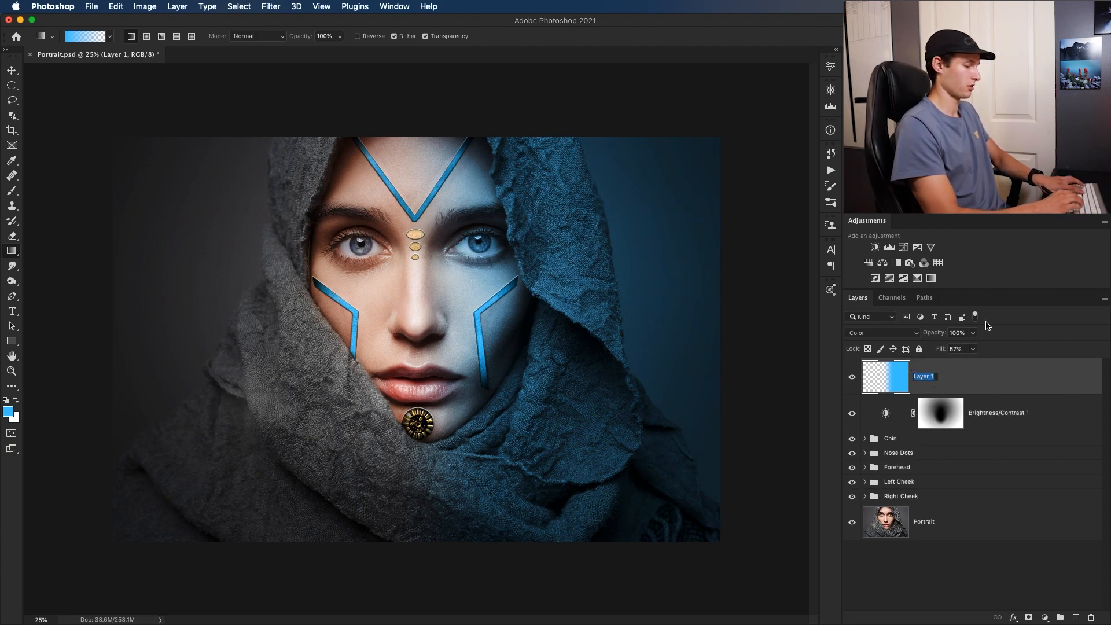
{"action": "type", "text": "Right Gradient"}
{"action": "key", "text": "Return"}
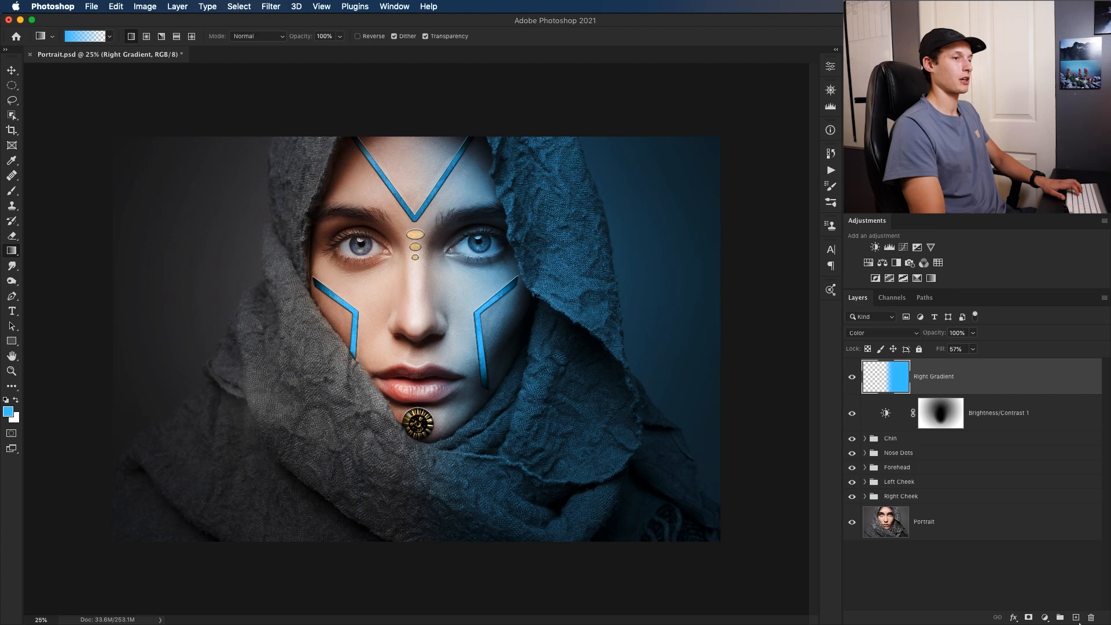
{"action": "left_click", "coordinate": [1075, 617]}
{"action": "double_click", "coordinate": [924, 376]}
{"action": "type", "text": "Left Gradient"}
{"action": "key", "text": "Return"}
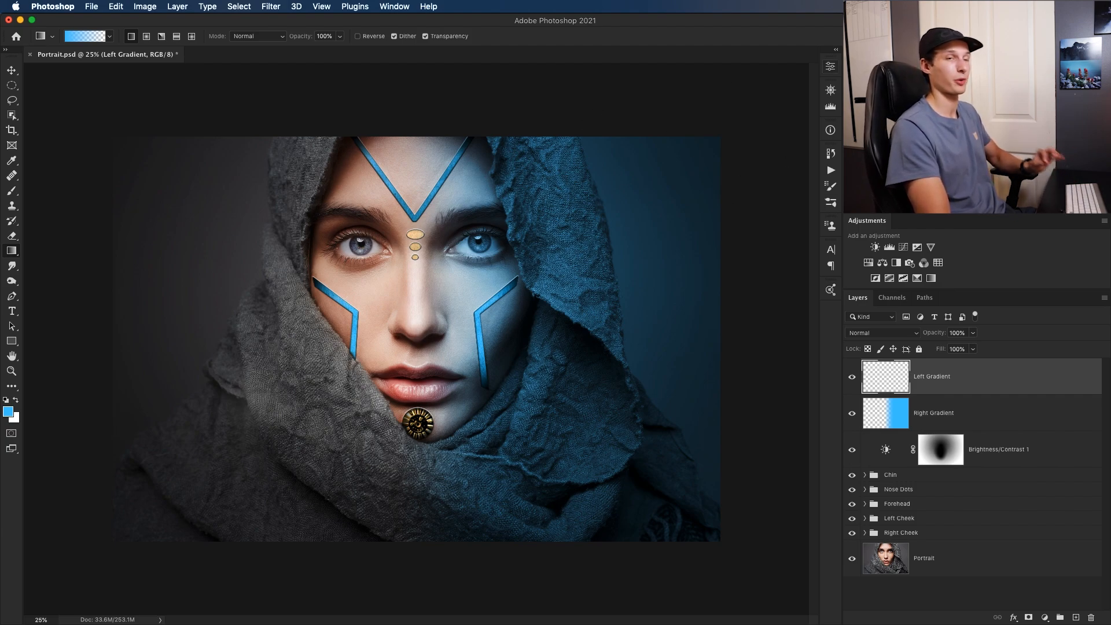
Step: Choose a darker blue and draw linear gradients on the Left Gradient layer from the image's left side, fading across the face
{"action": "left_click_drag", "start_coordinate": [1044, 123], "coordinate": [1060, 127]}
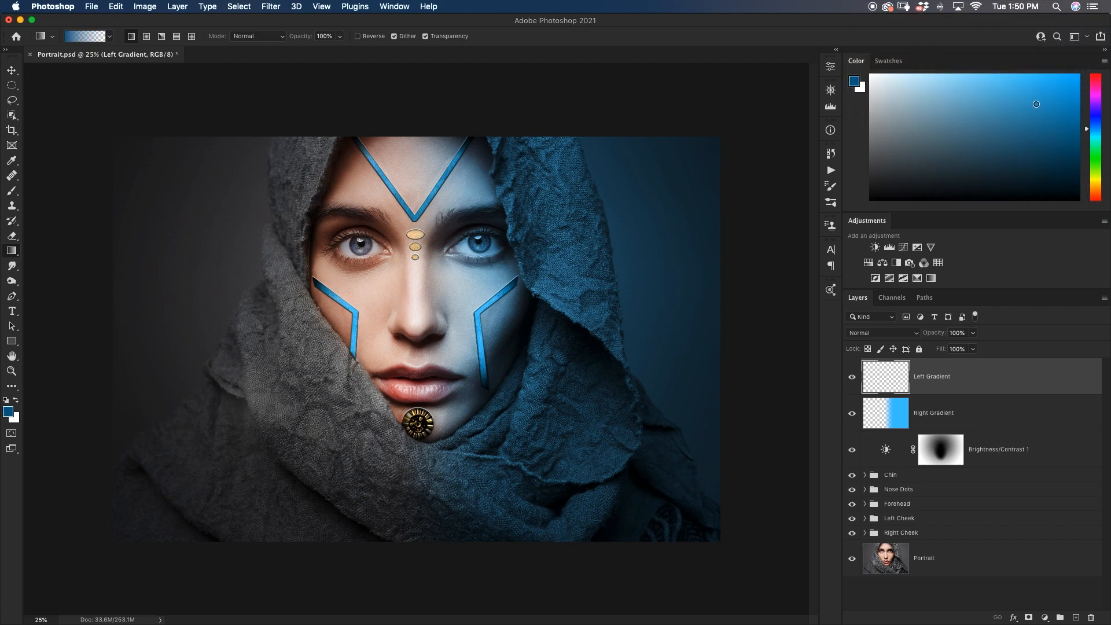
{"action": "left_click_drag", "start_coordinate": [259, 334], "coordinate": [452, 335]}
{"action": "left_click_drag", "start_coordinate": [329, 341], "coordinate": [479, 341]}
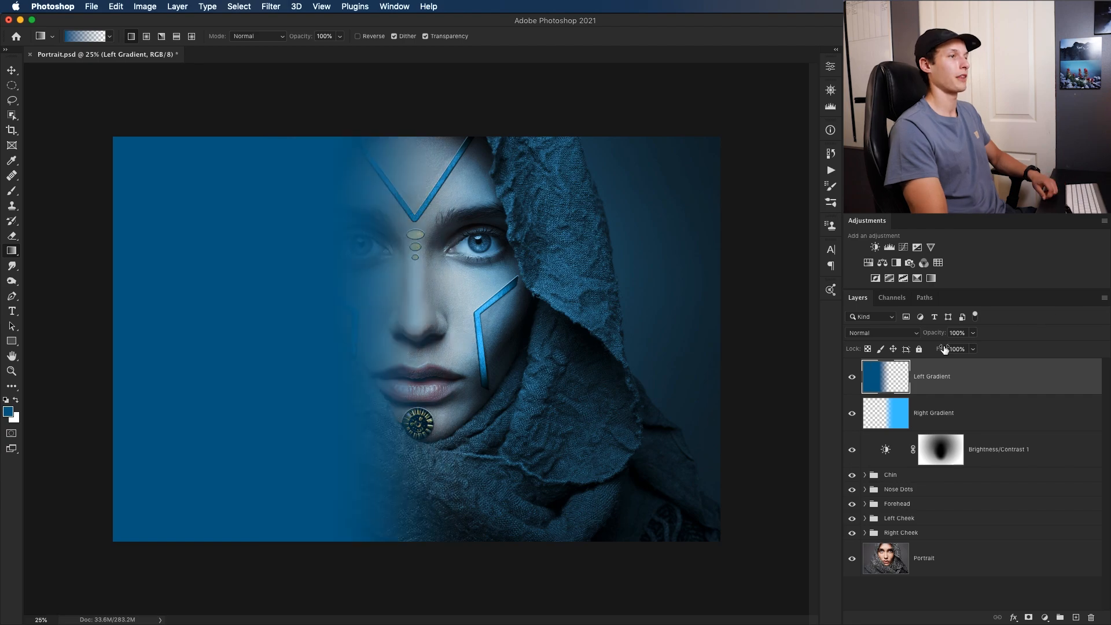
Step: Set the Left Gradient layer's blend mode to Color and its fill to 17%
{"action": "left_click", "coordinate": [893, 338]}
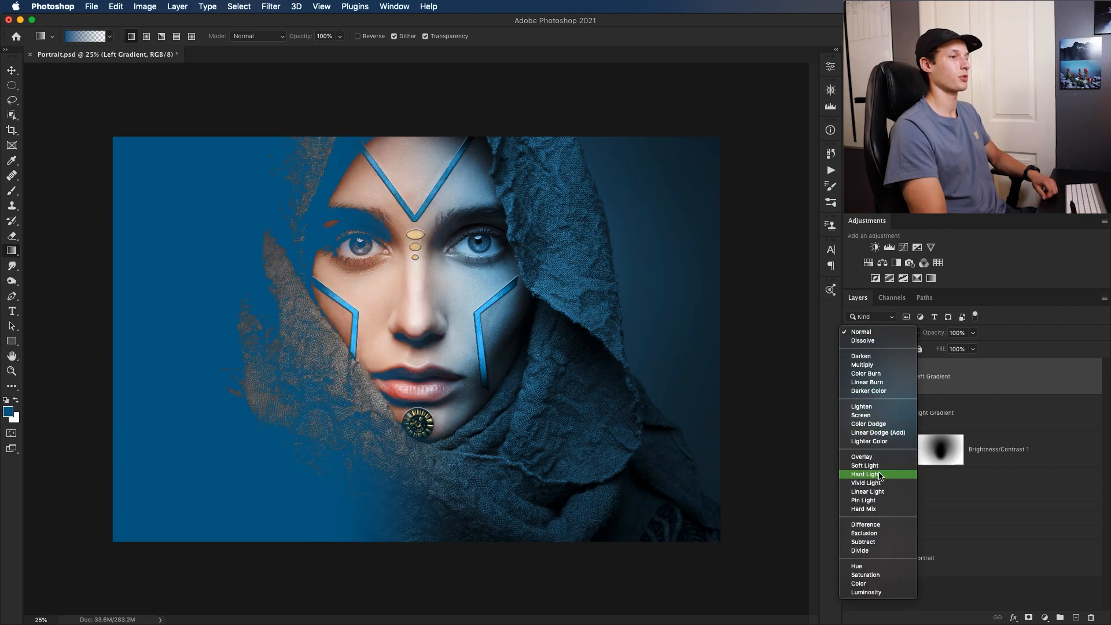
{"action": "left_click", "coordinate": [873, 584]}
{"action": "left_click", "coordinate": [974, 350]}
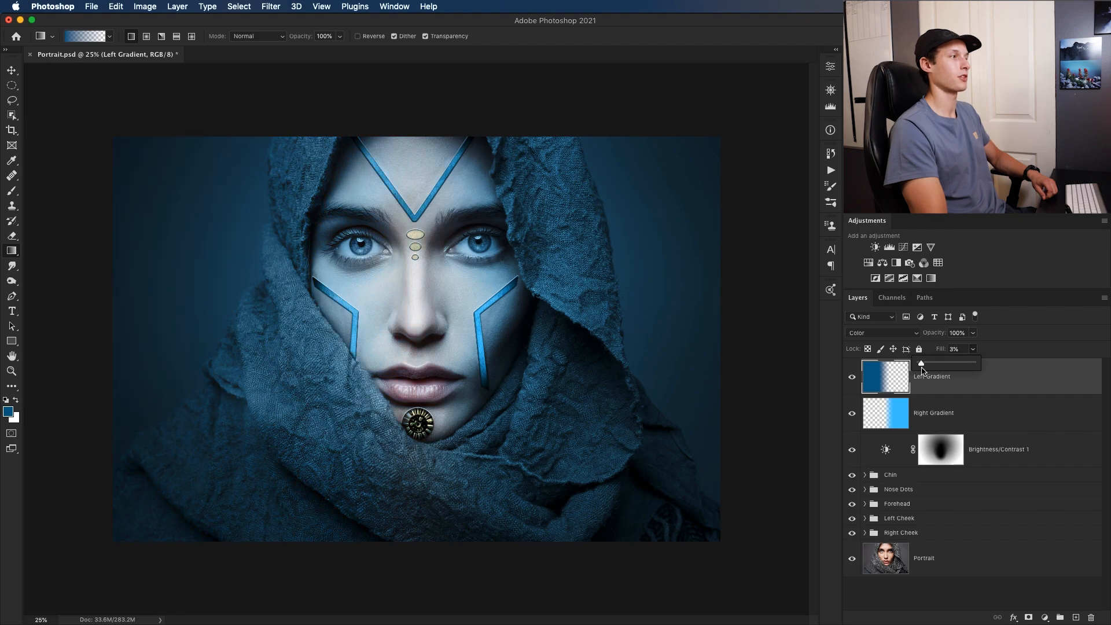
{"action": "left_click_drag", "start_coordinate": [921, 371], "coordinate": [932, 363]}
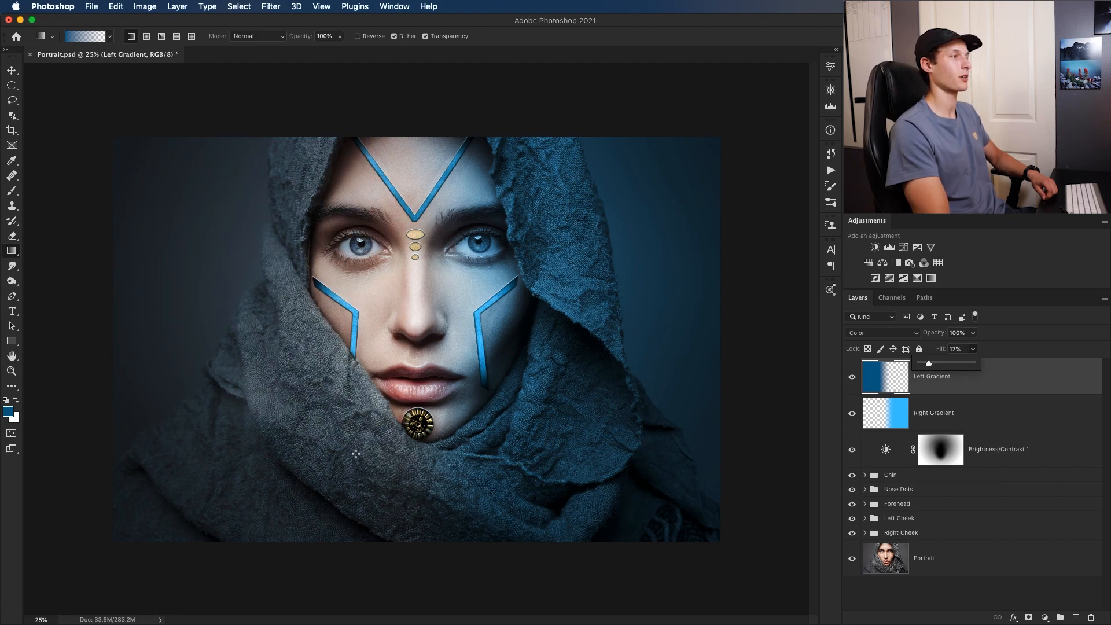
Step: Set the Left Gradient layer's fill to 33% and open the Right Gradient layer's blending options
{"action": "left_click_drag", "start_coordinate": [932, 370], "coordinate": [933, 368]}
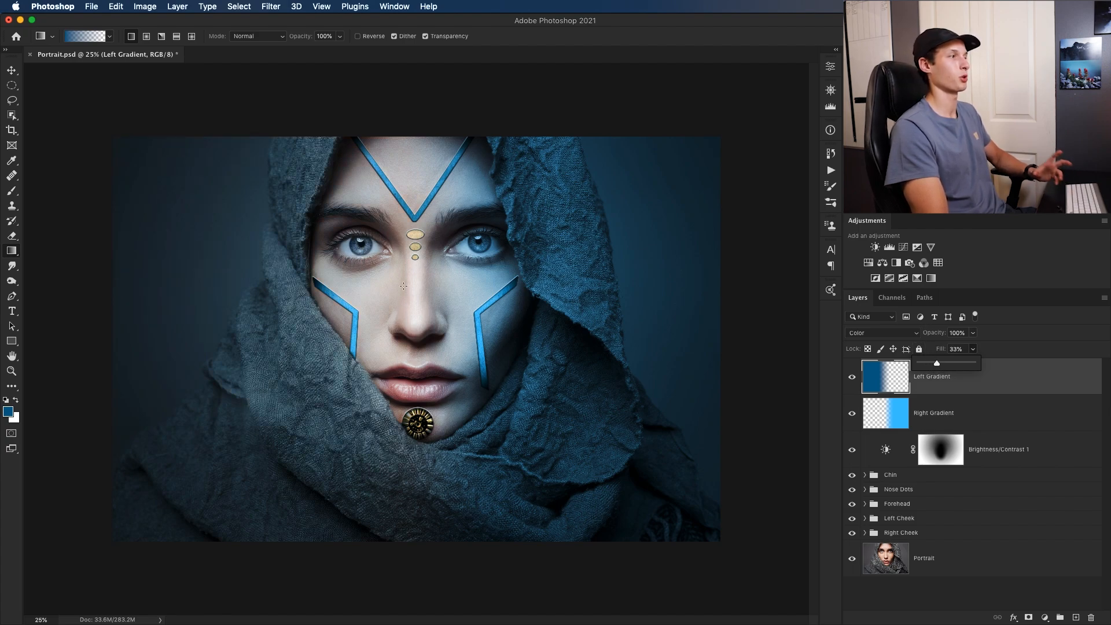
{"action": "left_click", "coordinate": [781, 293]}
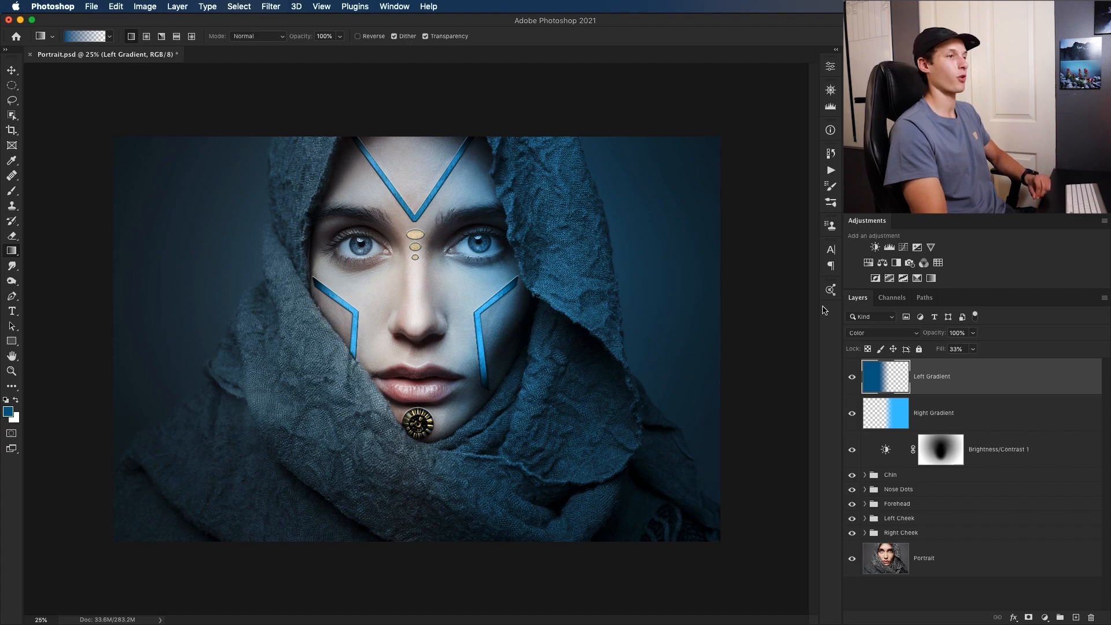
{"action": "double_click", "coordinate": [992, 423]}
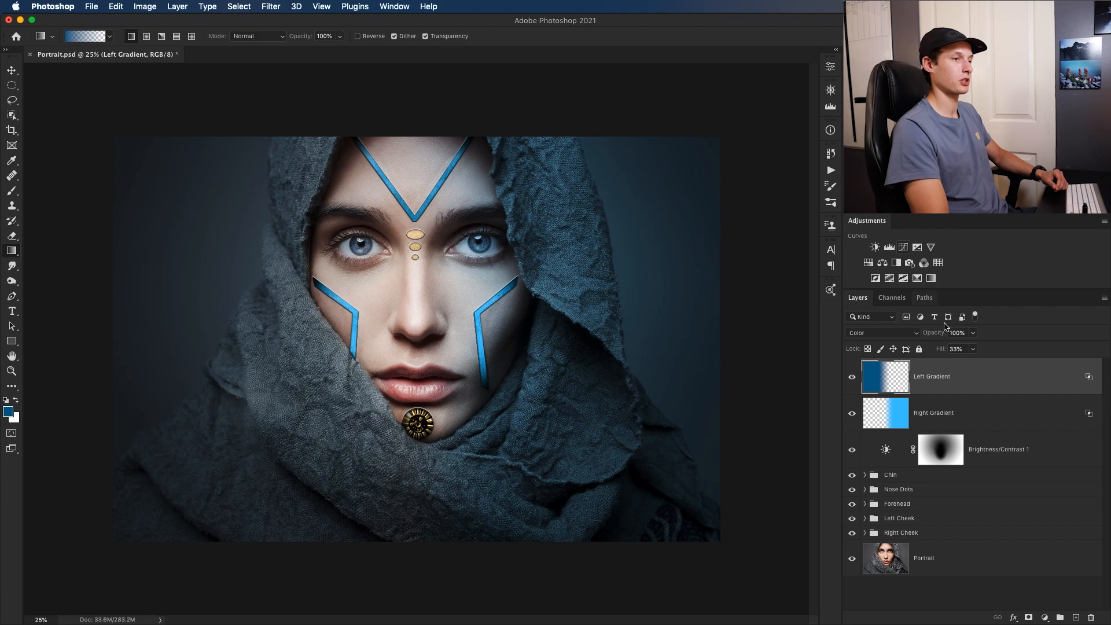
Step: Add a new layer named "Glow" above Left Gradient and choose a light blue foreground colour
{"action": "left_click", "coordinate": [1075, 616]}
{"action": "double_click", "coordinate": [971, 376]}
{"action": "type", "text": "Glow"}
{"action": "key", "text": "Return"}
{"action": "left_click_drag", "start_coordinate": [1072, 133], "coordinate": [922, 71]}
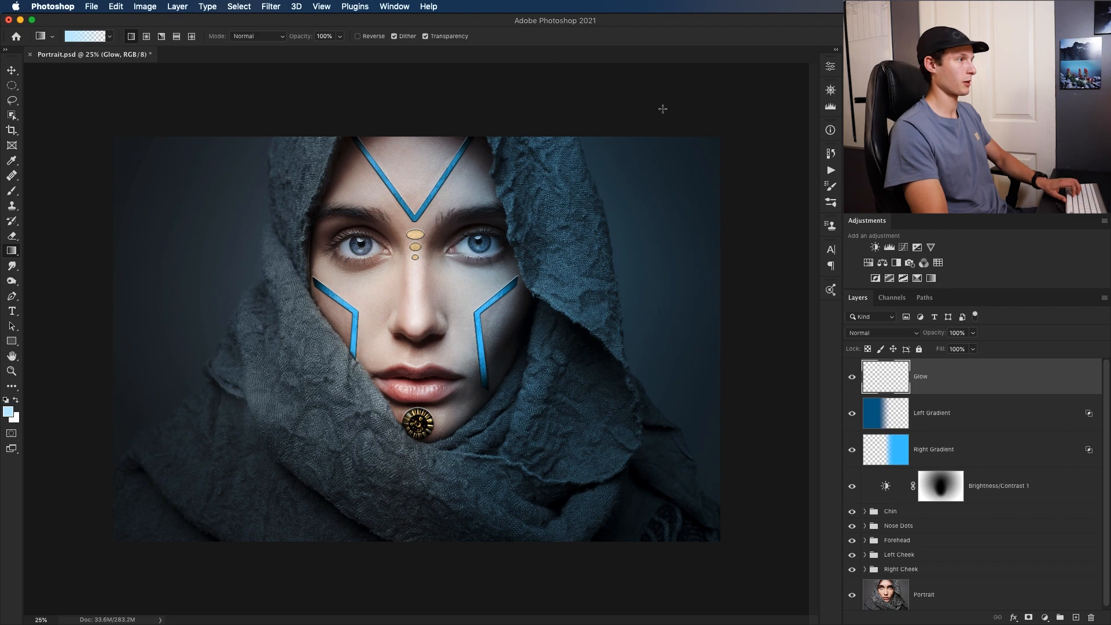
Step: Paint a light blue glow over the cheek and forehead lines with a size 200 brush at 30% opacity
{"action": "key", "text": "b"}
{"action": "key", "text": "bracketright"}
{"action": "key", "text": "bracketright"}
{"action": "key", "text": "bracketright"}
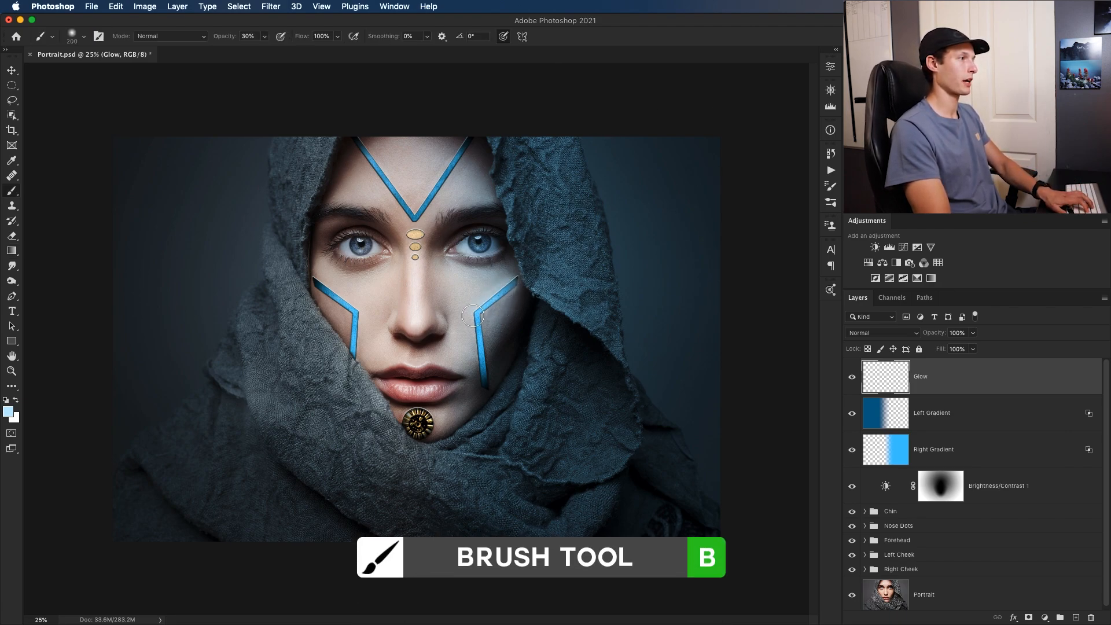
{"action": "left_click_drag", "start_coordinate": [477, 339], "coordinate": [486, 390]}
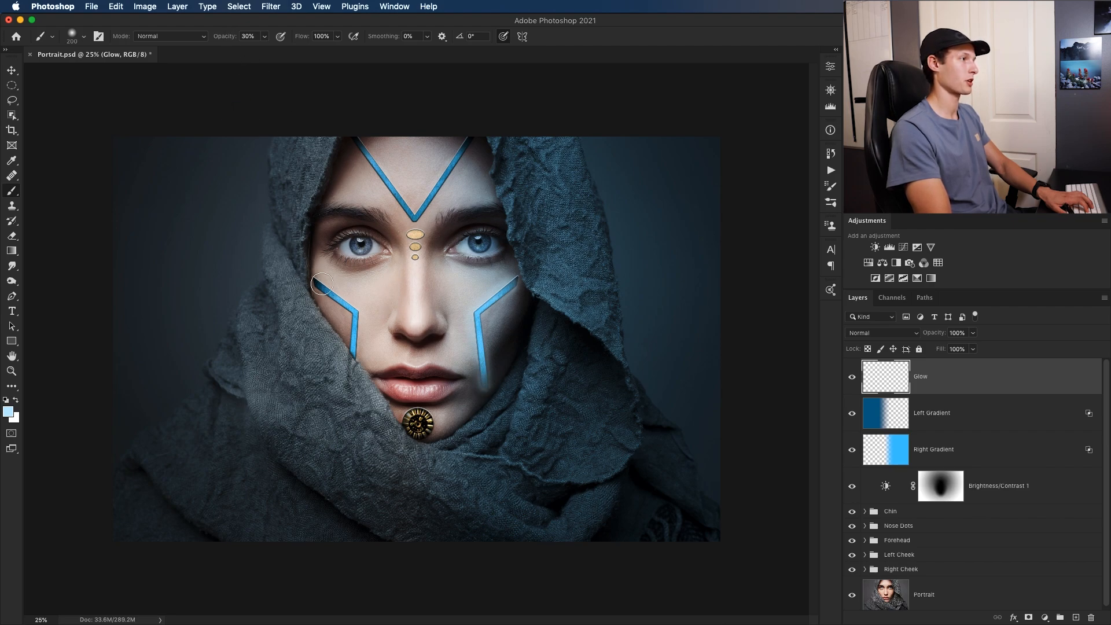
{"action": "left_click_drag", "start_coordinate": [319, 288], "coordinate": [354, 356]}
{"action": "left_click_drag", "start_coordinate": [382, 171], "coordinate": [400, 204]}
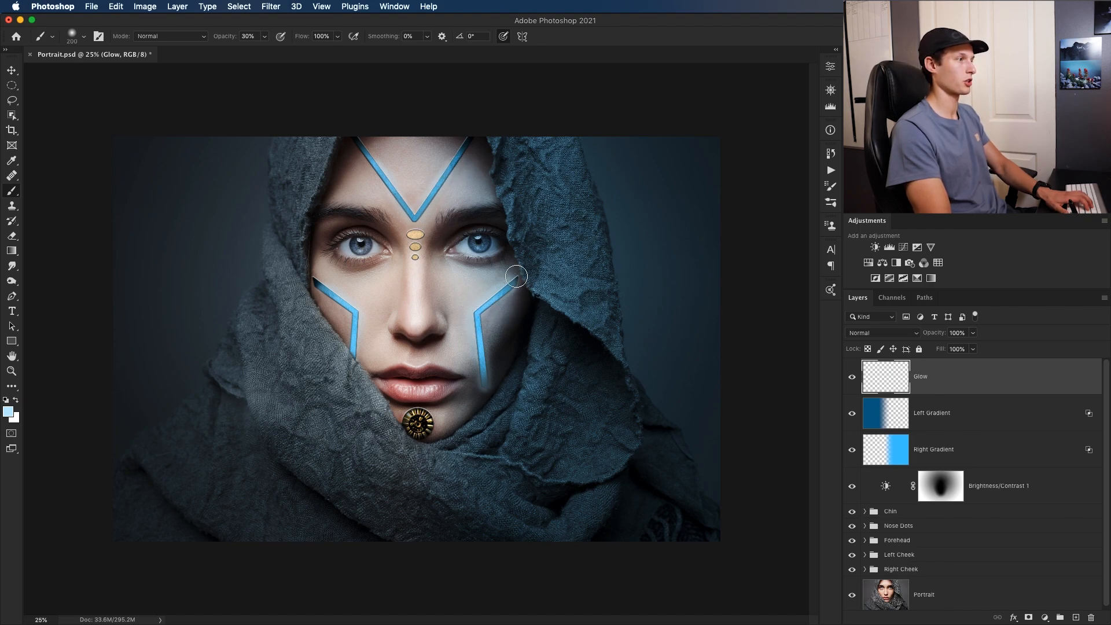
Step: Erase excess glow around the lines, lowering the eraser to 40% opacity, and build up a richer blue glow with the brush at 50% and 20% opacity
{"action": "key", "text": "e"}
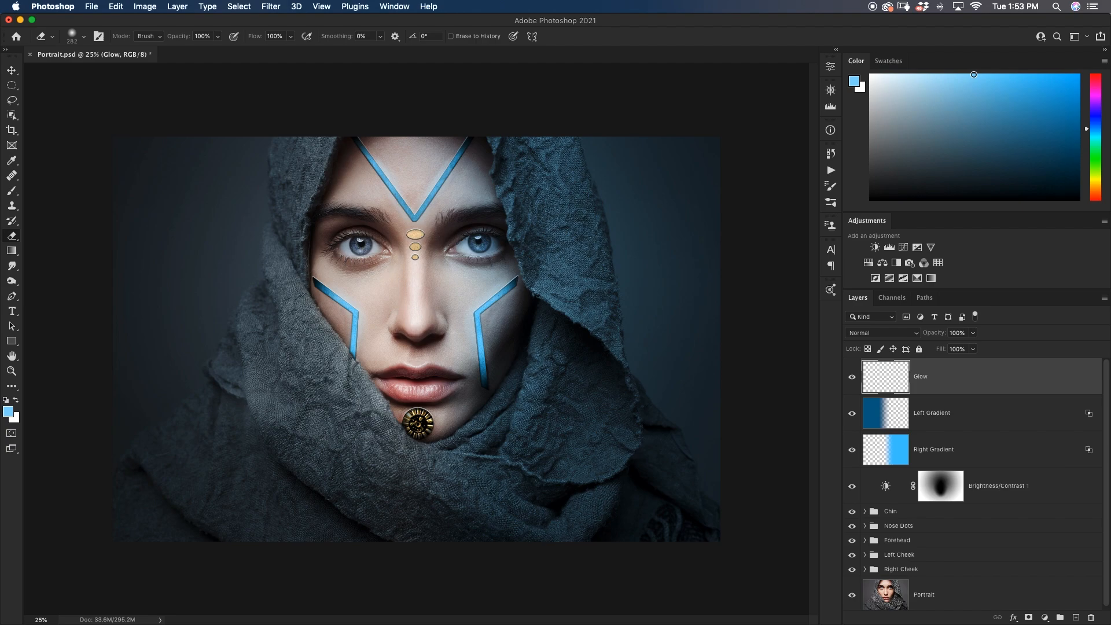
{"action": "key", "text": "4"}
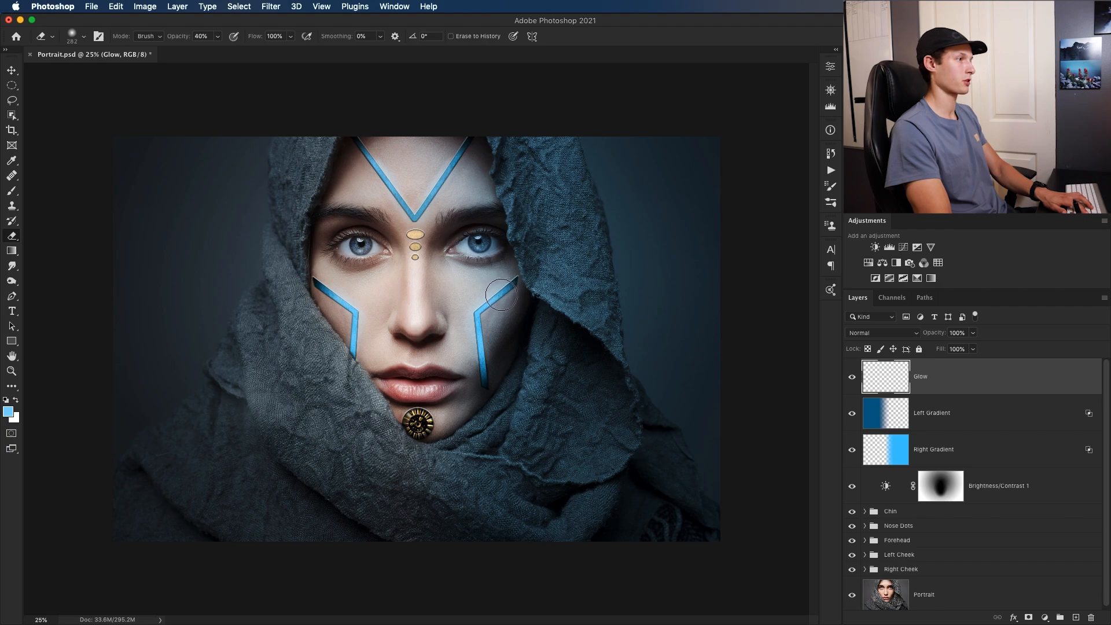
{"action": "key", "text": "b"}
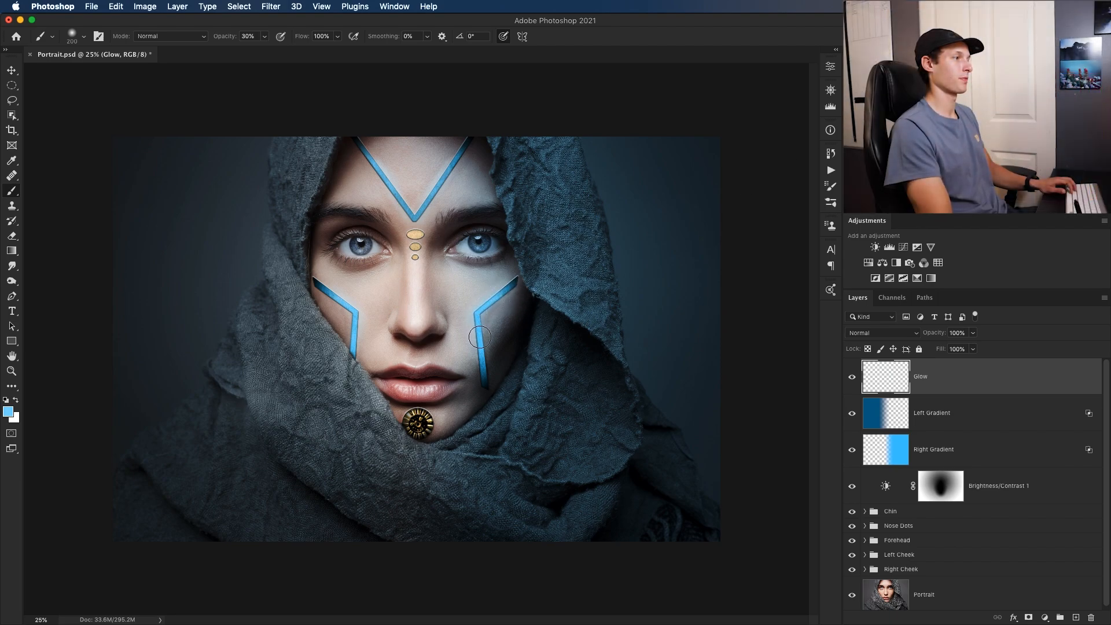
{"action": "key", "text": "5"}
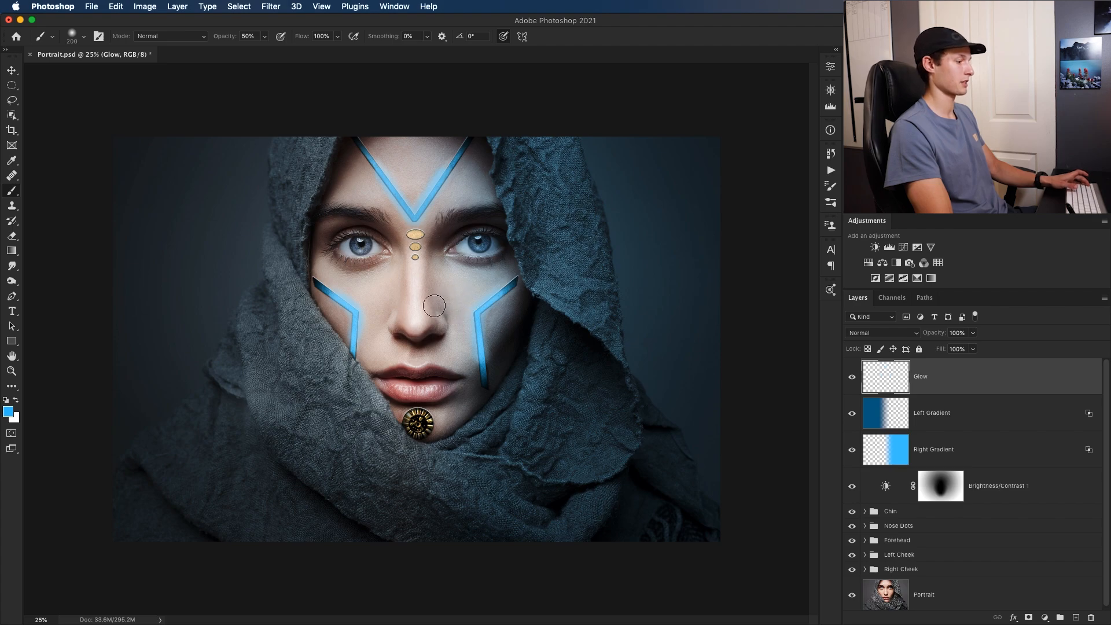
{"action": "key", "text": "2"}
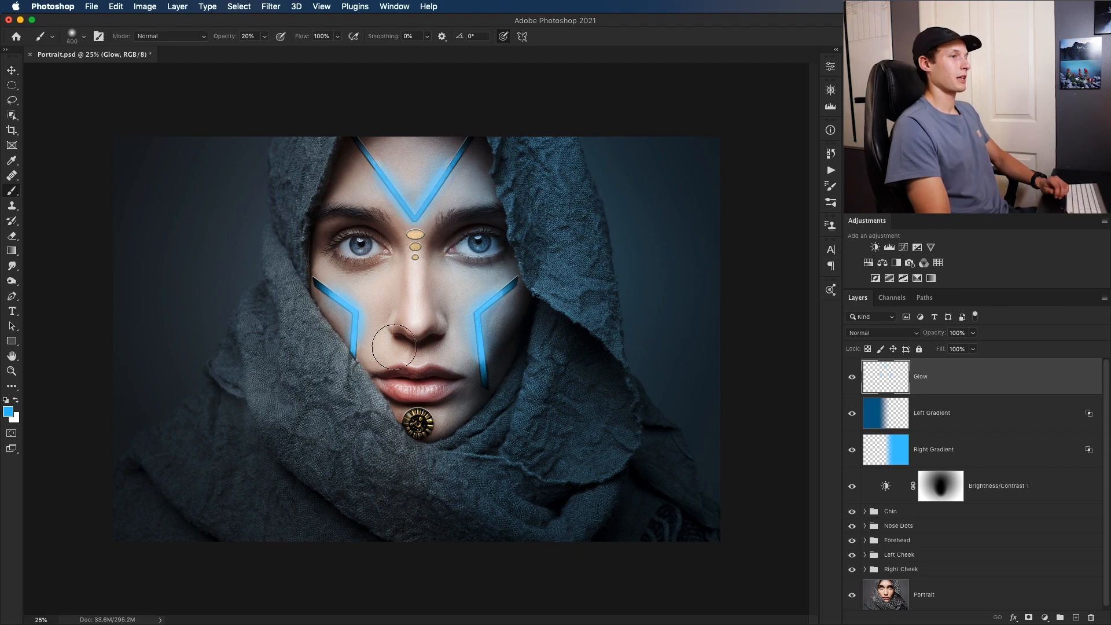
Step: Set the Glow layer to Hard Light, brush a wider pale blue glow around the cheek and forehead lines at size 600, and compare before and after
{"action": "left_click", "coordinate": [896, 338]}
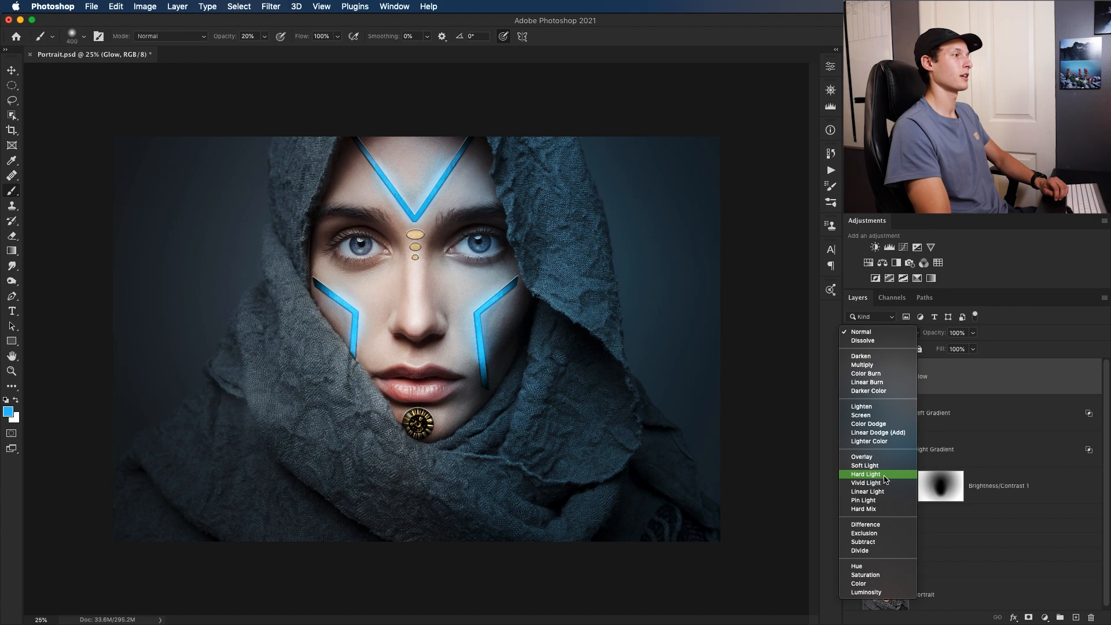
{"action": "left_click", "coordinate": [885, 475]}
{"action": "key", "text": "bracketright"}
{"action": "key", "text": "bracketright"}
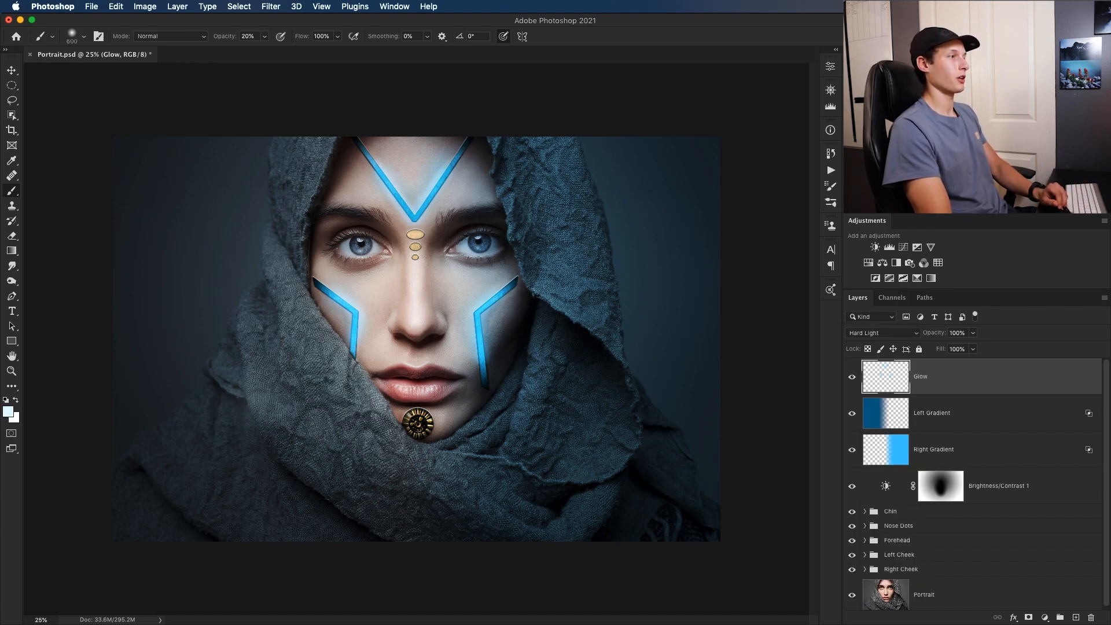
{"action": "mouse_move", "coordinate": [486, 302]}
{"action": "left_mouse_down"}
{"action": "mouse_move", "coordinate": [471, 322]}
{"action": "mouse_move", "coordinate": [488, 362]}
{"action": "left_mouse_up"}
{"action": "left_click_drag", "start_coordinate": [358, 338], "coordinate": [348, 307]}
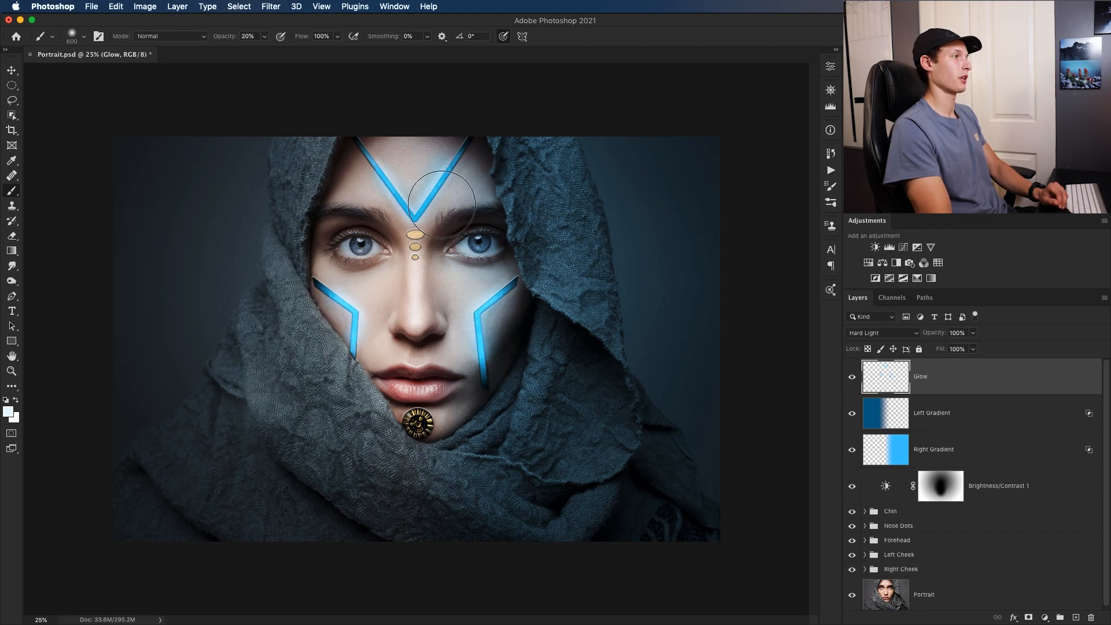
{"action": "mouse_move", "coordinate": [397, 174]}
{"action": "left_mouse_down"}
{"action": "mouse_move", "coordinate": [415, 201]}
{"action": "mouse_move", "coordinate": [438, 175]}
{"action": "left_mouse_up"}
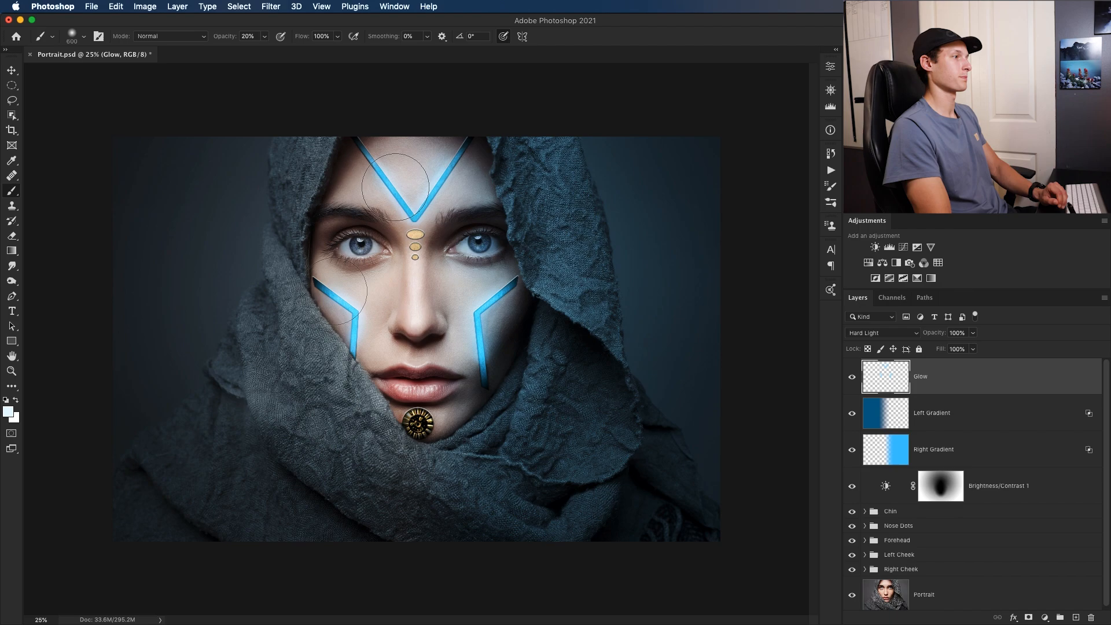
{"action": "left_click", "coordinate": [852, 382]}
{"action": "left_click", "coordinate": [851, 382]}
{"action": "left_click", "coordinate": [852, 383]}
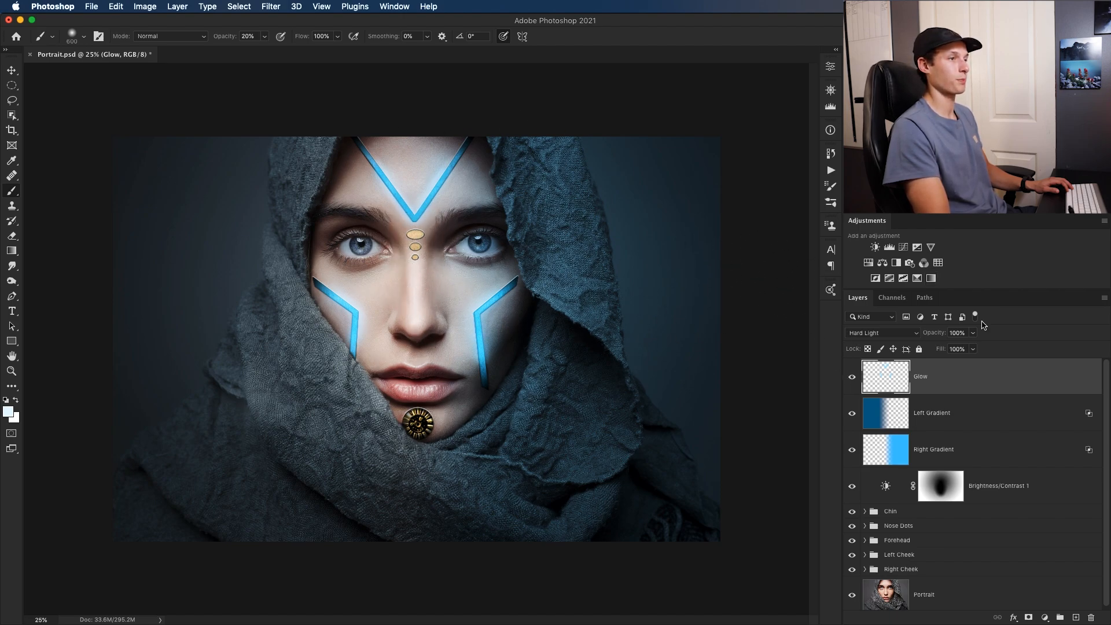
Step: Add a new layer named "Nose Glow" above the Glow layer
{"action": "left_click", "coordinate": [1077, 614]}
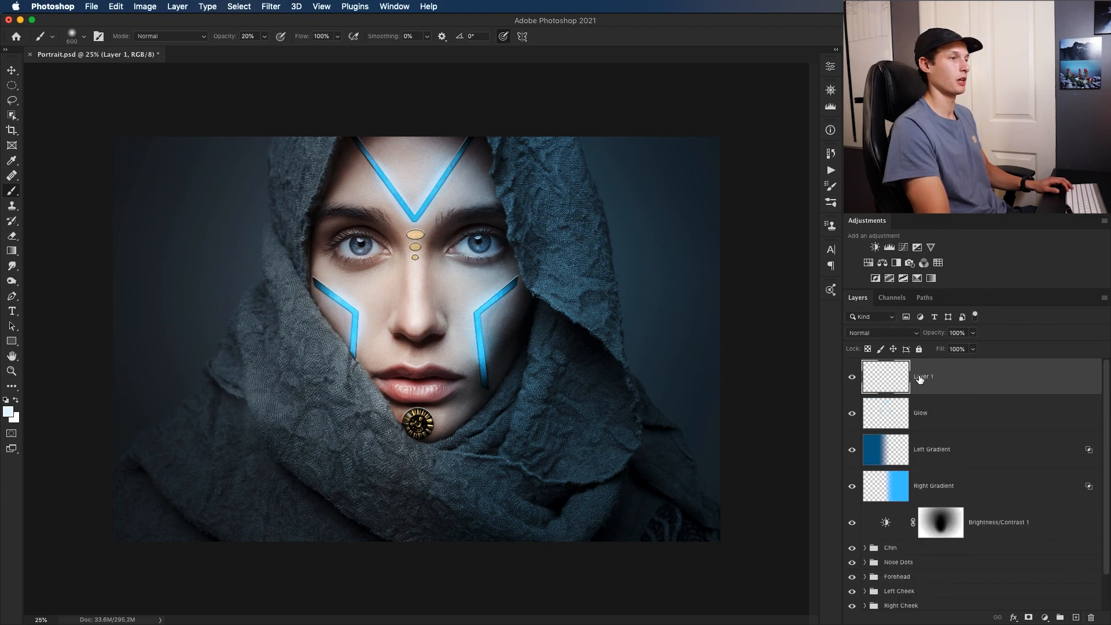
{"action": "double_click", "coordinate": [921, 377]}
{"action": "type", "text": "Nose Glow"}
{"action": "key", "text": "Return"}
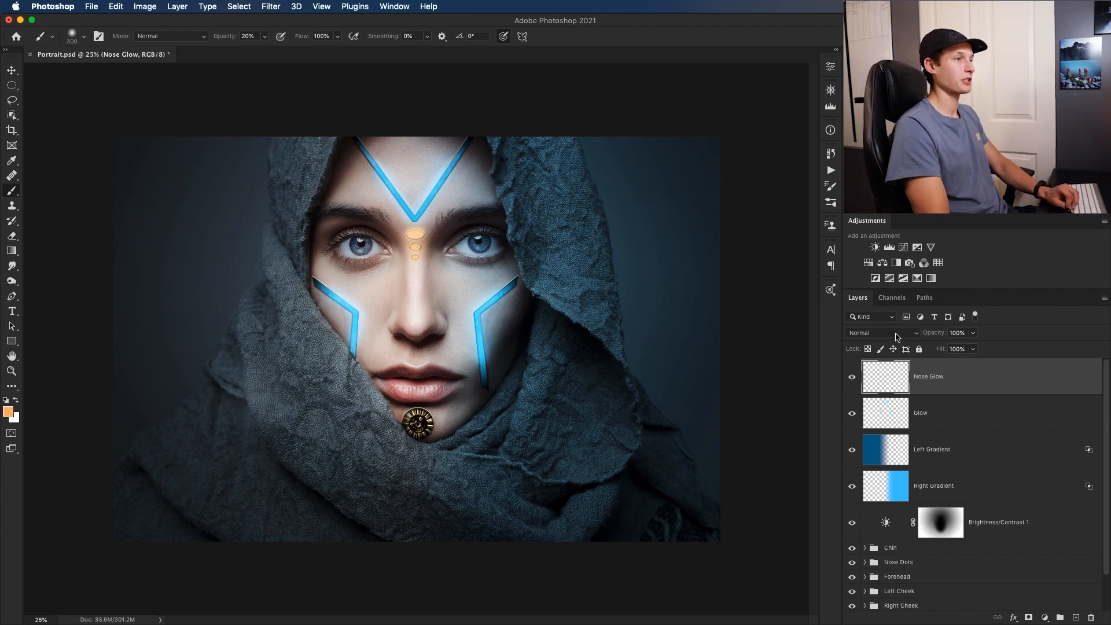
Step: Set the Nose Glow layer's blend mode to Soft Light and open its fill setting
{"action": "left_click", "coordinate": [898, 334]}
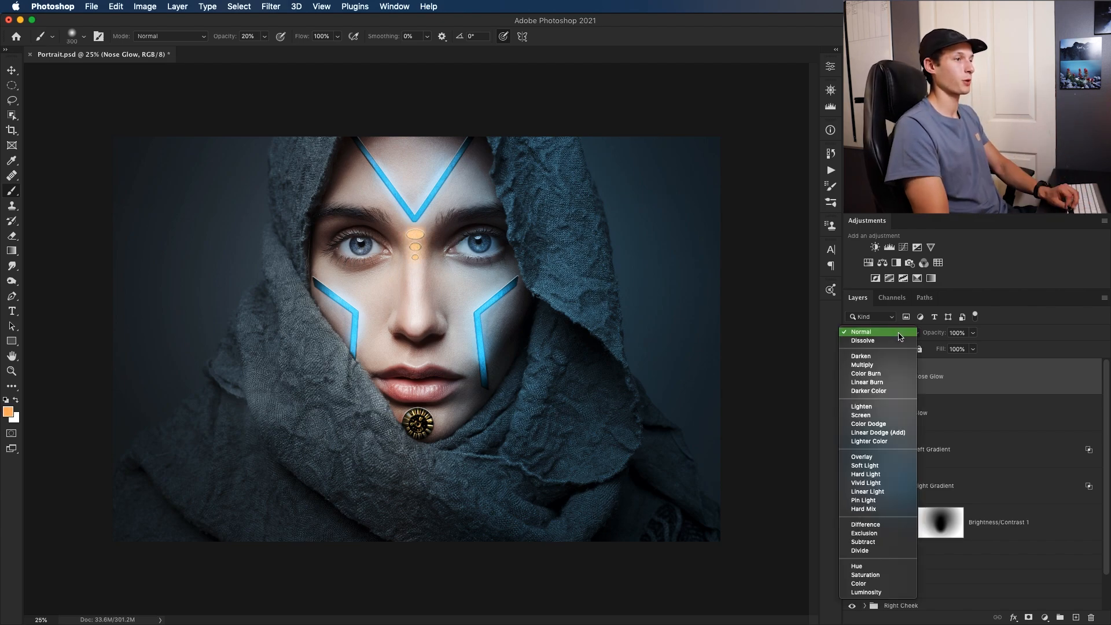
{"action": "left_click", "coordinate": [868, 465]}
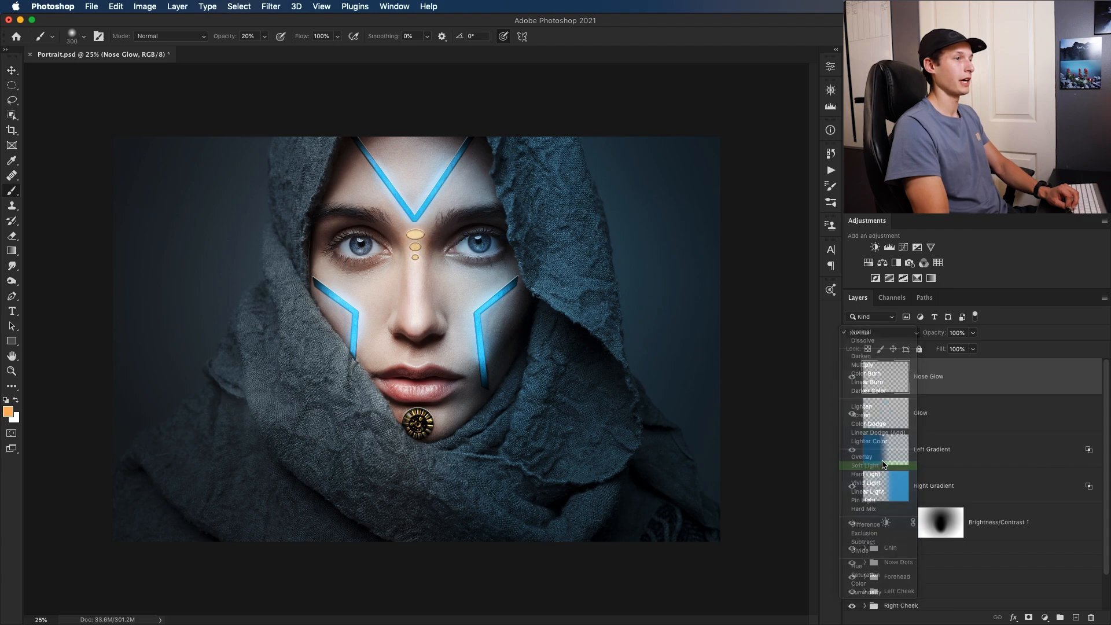
{"action": "left_click", "coordinate": [973, 349]}
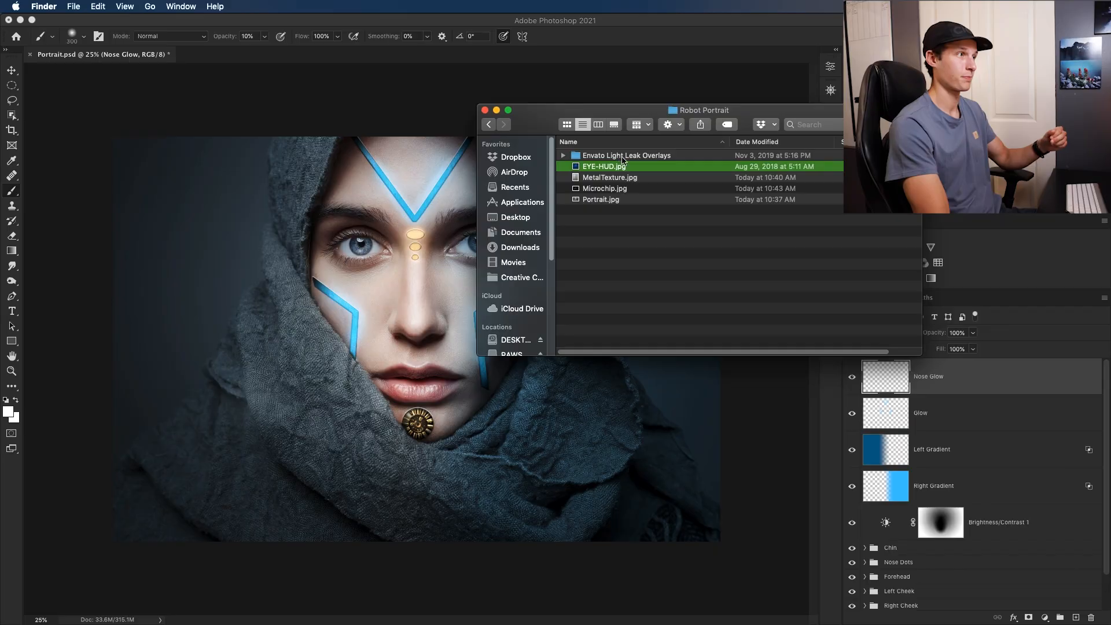
Step: Place EYE-HUD.jpg from the Robot Portrait folder into the portrait document and set its blend mode to Screen
{"action": "left_click_drag", "start_coordinate": [622, 160], "coordinate": [447, 394]}
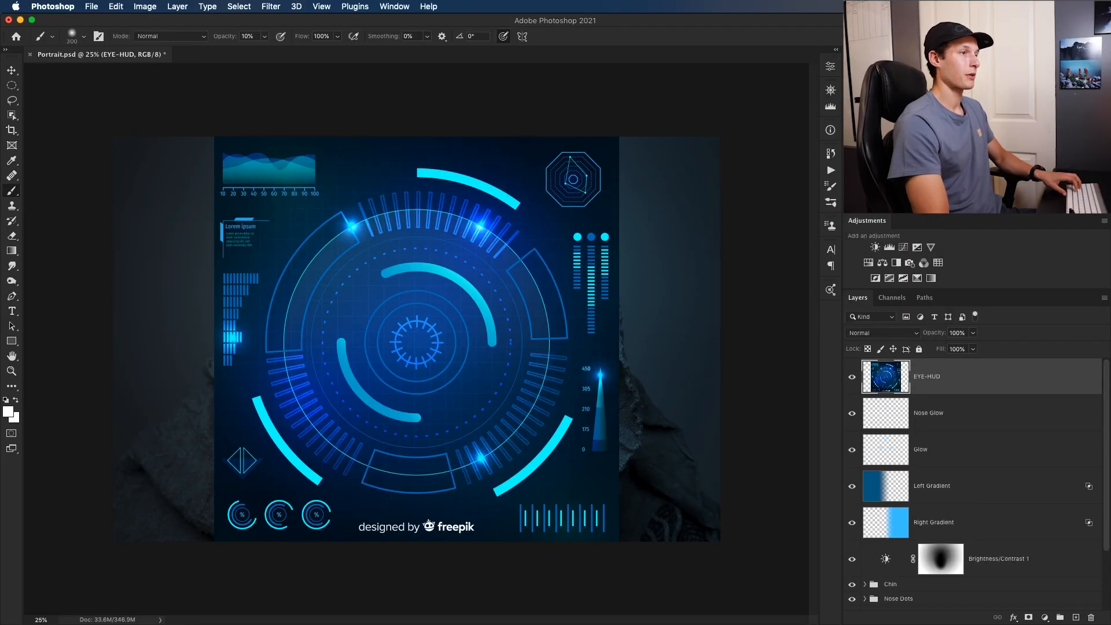
{"action": "left_click", "coordinate": [872, 334]}
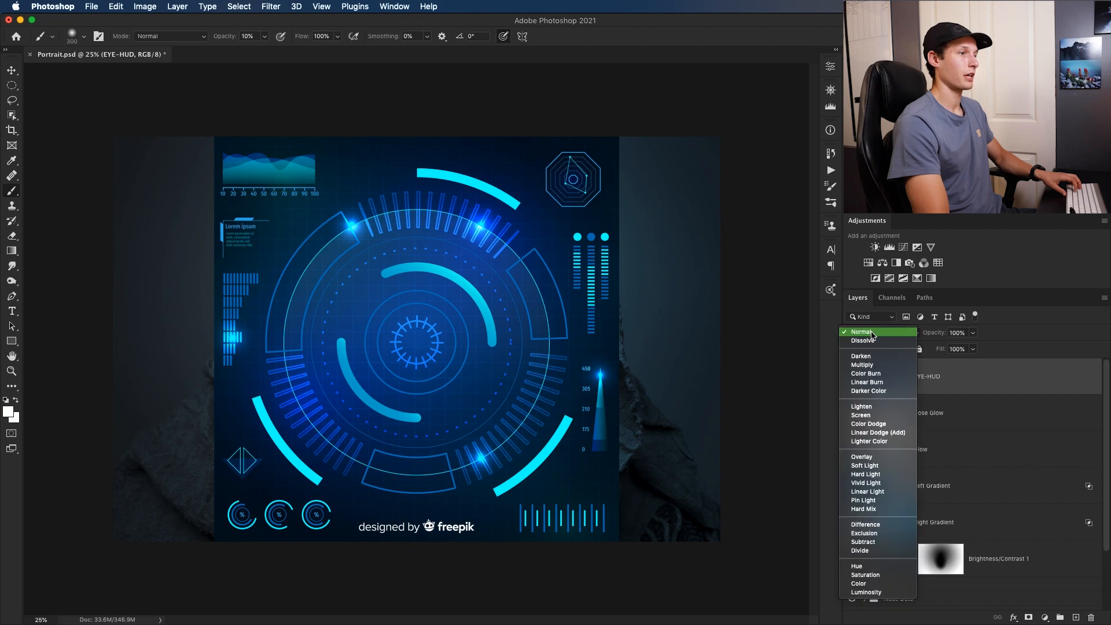
{"action": "left_click", "coordinate": [869, 418]}
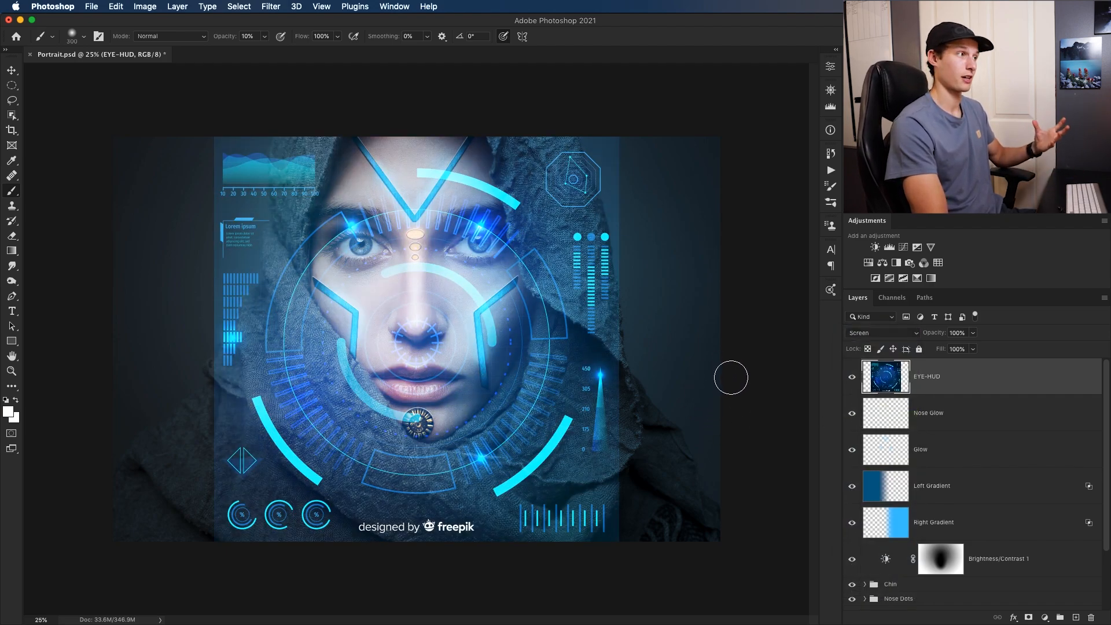
Step: Add a layer mask to EYE-HUD and paint black with a size 800 brush to hide everything outside the central circle
{"action": "left_click", "coordinate": [1028, 617]}
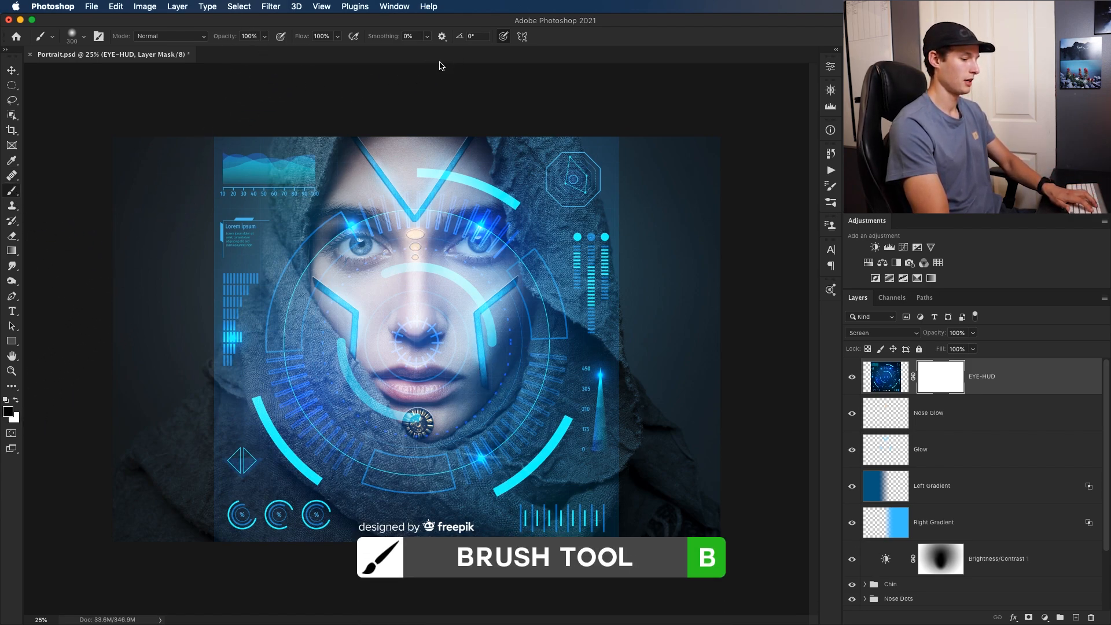
{"action": "key", "text": "bracketright"}
{"action": "key", "text": "bracketright"}
{"action": "key", "text": "bracketright"}
{"action": "key", "text": "bracketright"}
{"action": "key", "text": "bracketright"}
{"action": "mouse_move", "coordinate": [304, 156]}
{"action": "left_mouse_down"}
{"action": "mouse_move", "coordinate": [287, 174]}
{"action": "mouse_move", "coordinate": [223, 134]}
{"action": "mouse_move", "coordinate": [240, 254]}
{"action": "mouse_move", "coordinate": [221, 335]}
{"action": "mouse_move", "coordinate": [273, 526]}
{"action": "mouse_move", "coordinate": [219, 511]}
{"action": "mouse_move", "coordinate": [298, 529]}
{"action": "mouse_move", "coordinate": [623, 347]}
{"action": "left_mouse_up"}
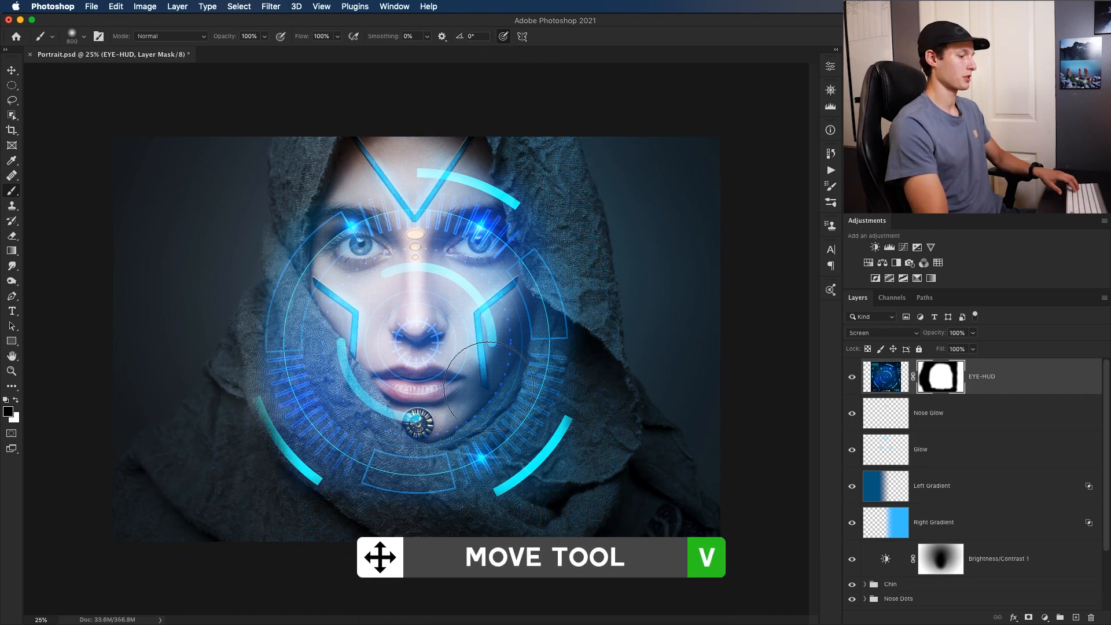
Step: Scale the EYE-HUD graphic down to iris size and position it over the eye on the image's left
{"action": "key", "text": "v"}
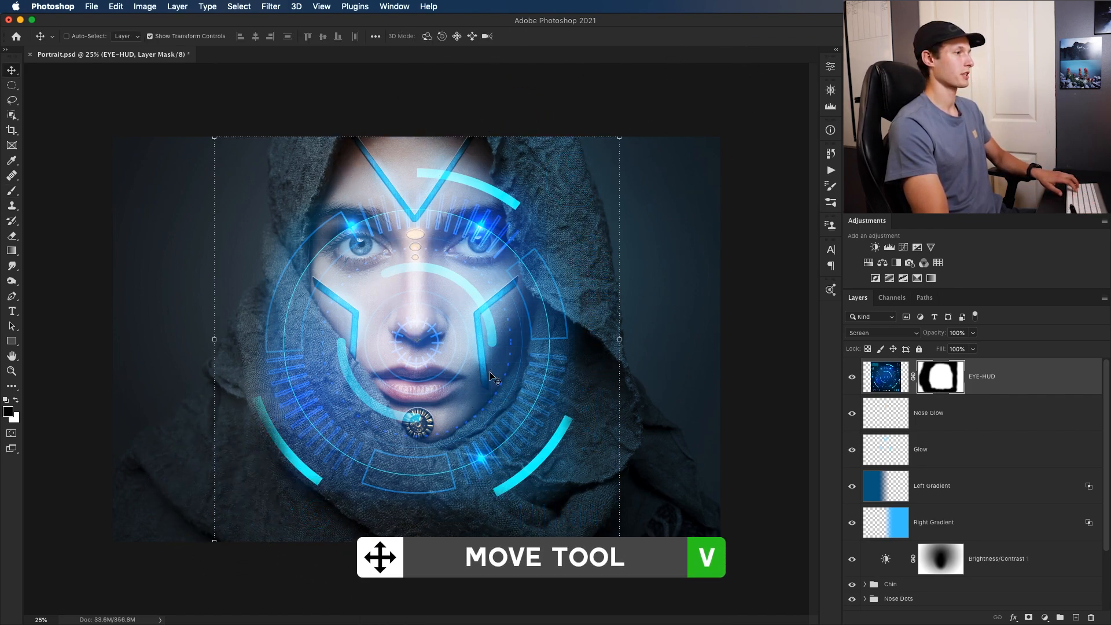
{"action": "mouse_move", "coordinate": [619, 536]}
{"action": "left_mouse_down"}
{"action": "mouse_move", "coordinate": [483, 405]}
{"action": "mouse_move", "coordinate": [319, 273]}
{"action": "left_mouse_up"}
{"action": "left_click_drag", "start_coordinate": [289, 232], "coordinate": [368, 273]}
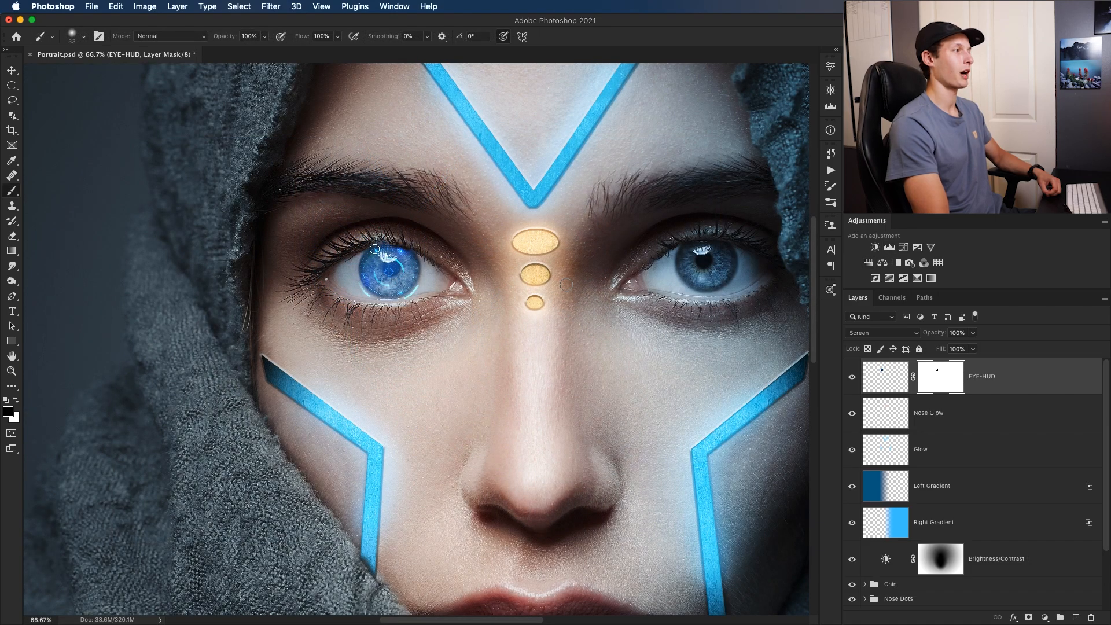
Step: Add a Levels adjustment clipped to EYE-HUD with the black input at 50 and the white input at 183
{"action": "left_click", "coordinate": [890, 248]}
{"action": "left_click", "coordinate": [732, 261]}
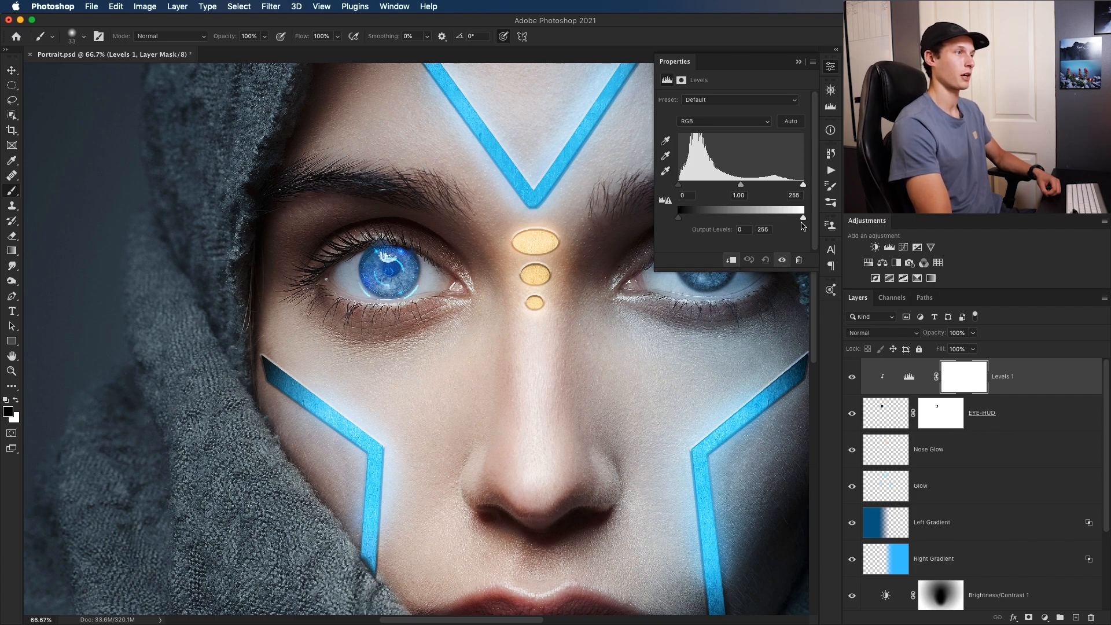
{"action": "left_click_drag", "start_coordinate": [680, 189], "coordinate": [693, 190]}
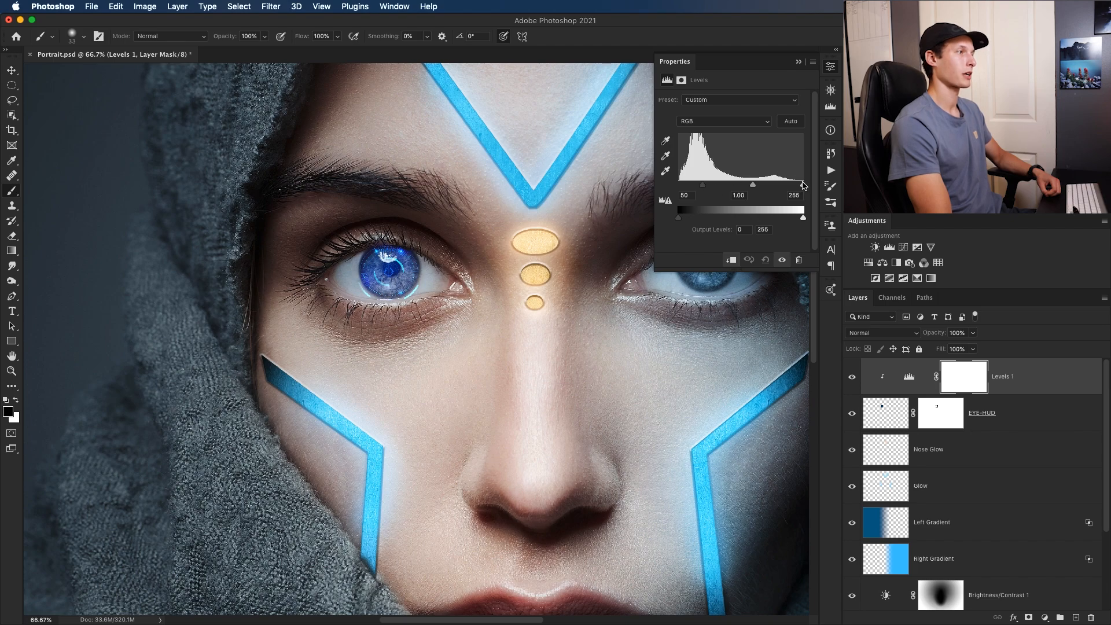
{"action": "left_click_drag", "start_coordinate": [803, 186], "coordinate": [771, 189]}
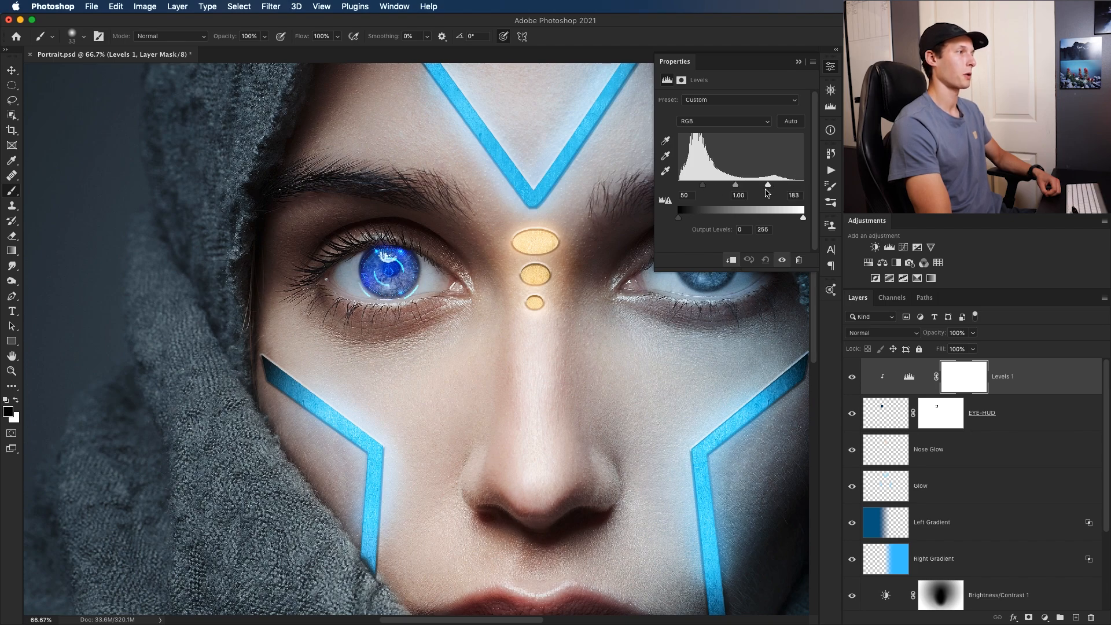
{"action": "left_click", "coordinate": [798, 61]}
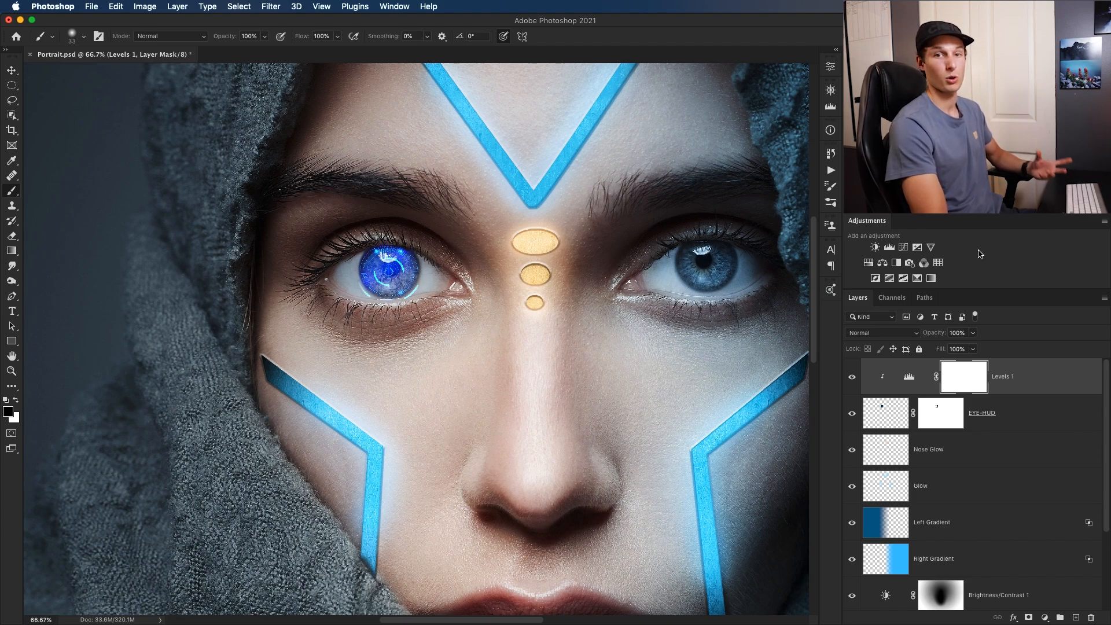
Step: Add a Hue/Saturation adjustment clipped to EYE-HUD above Levels 1 and shift the hue slightly toward a lighter blue
{"action": "left_click", "coordinate": [867, 263]}
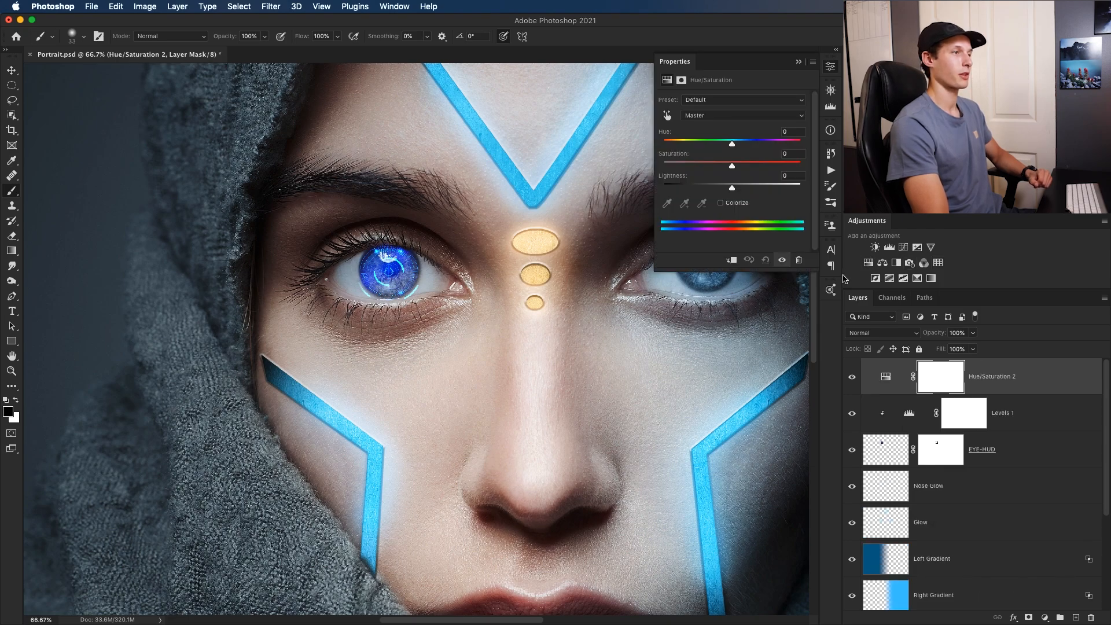
{"action": "left_click", "coordinate": [729, 260]}
{"action": "left_click", "coordinate": [732, 143]}
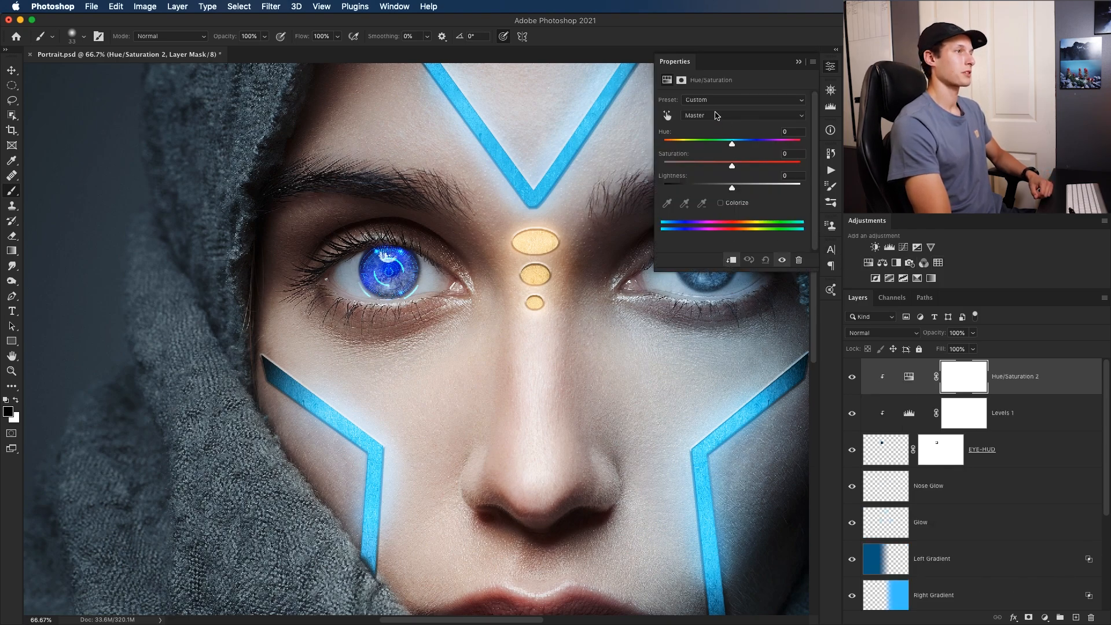
{"action": "left_click_drag", "start_coordinate": [731, 144], "coordinate": [722, 145]}
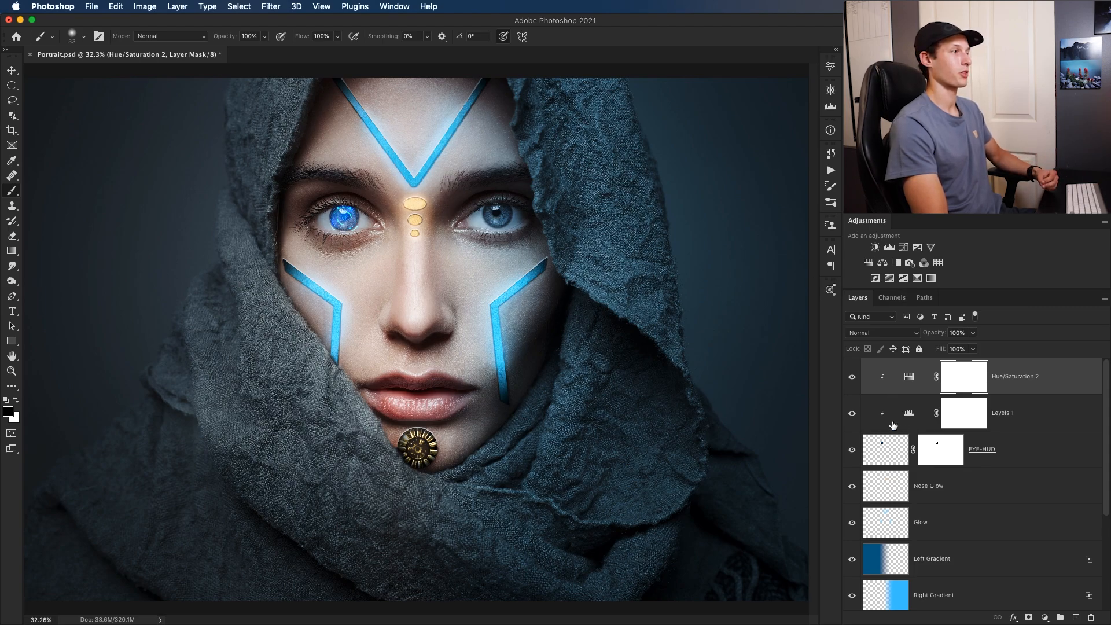
Step: Group EYE-HUD with its Levels and Hue/Saturation adjustments and name the group Left Eye HUD
{"action": "key", "text": "alt+shift+["}
{"action": "key", "text": "alt+shift+["}
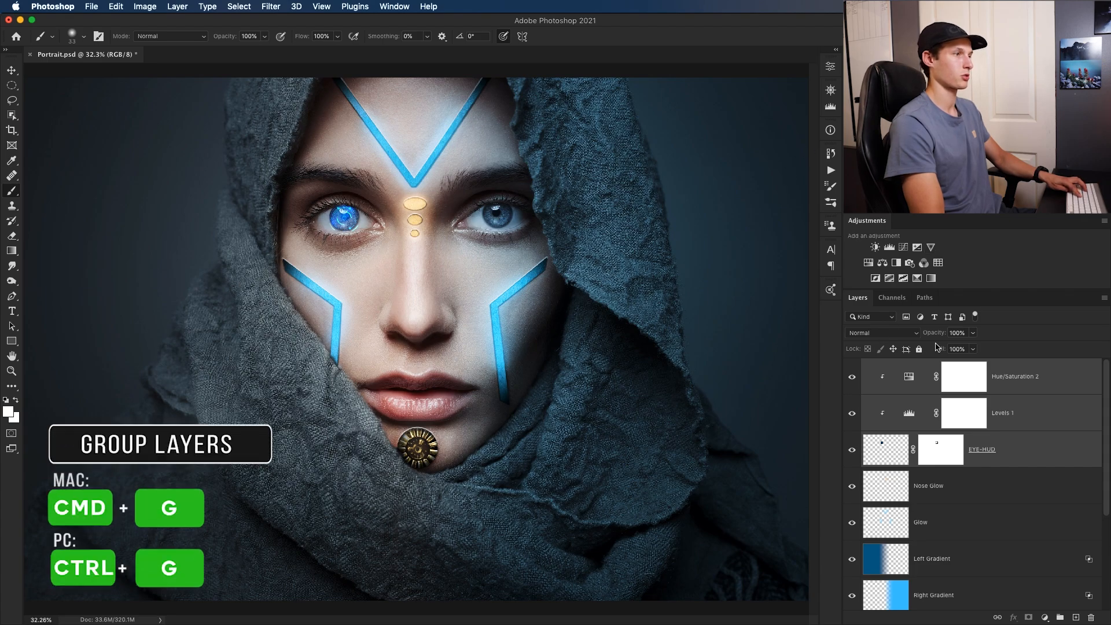
{"action": "key", "text": "super+g"}
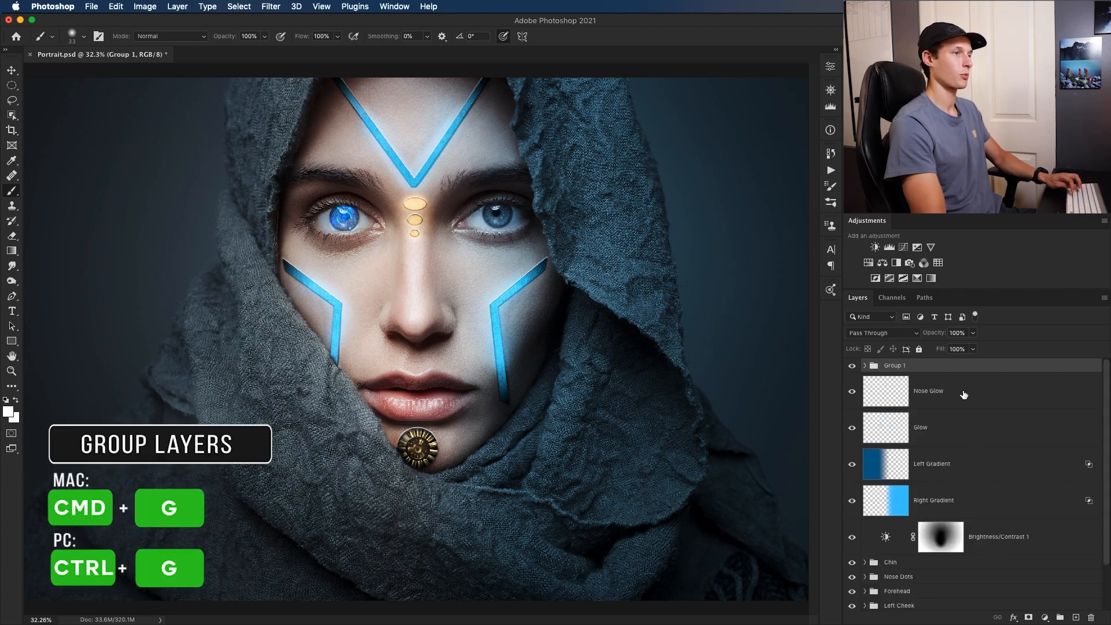
{"action": "double_click", "coordinate": [894, 365]}
{"action": "type", "text": "Left Eye HUD"}
{"action": "key", "text": "Return"}
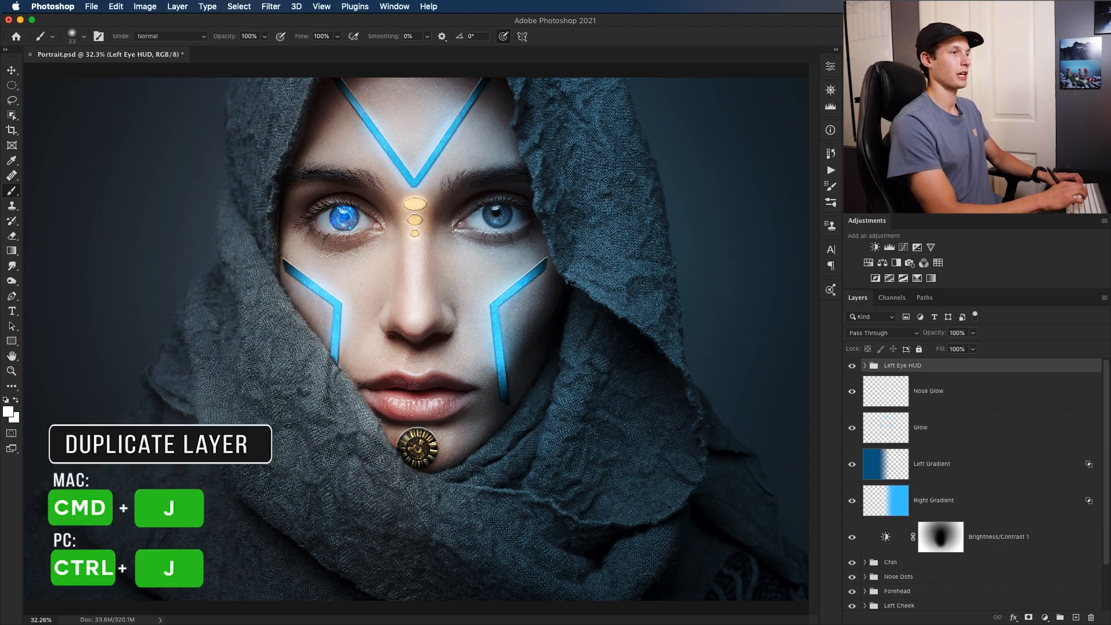
Step: Duplicate the Left Eye HUD group and rename the copy Right Eye HUD
{"action": "key", "text": "super+j"}
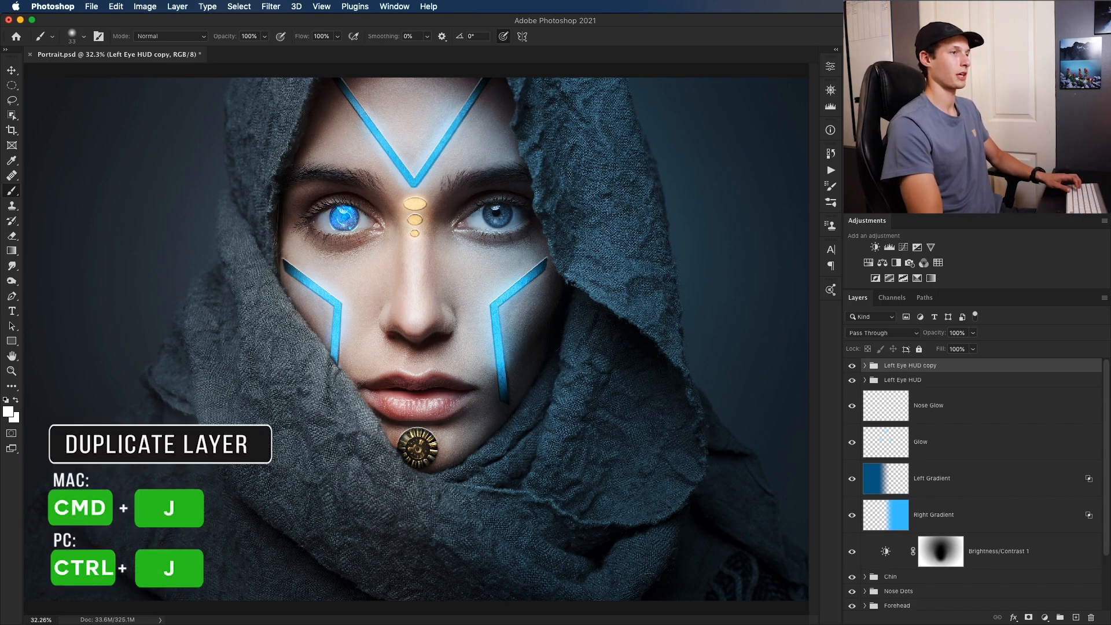
{"action": "double_click", "coordinate": [909, 366]}
{"action": "type", "text": "Right Eye HUD"}
{"action": "key", "text": "Return"}
Step: Move the Right Eye HUD group over the eye on the image's right and scale it up beyond the iris
{"action": "key", "text": "v"}
{"action": "left_click_drag", "start_coordinate": [430, 278], "coordinate": [527, 290]}
{"action": "key", "text": "super+equal"}
{"action": "left_click_drag", "start_coordinate": [519, 236], "coordinate": [529, 241]}
{"action": "key", "text": "Return"}
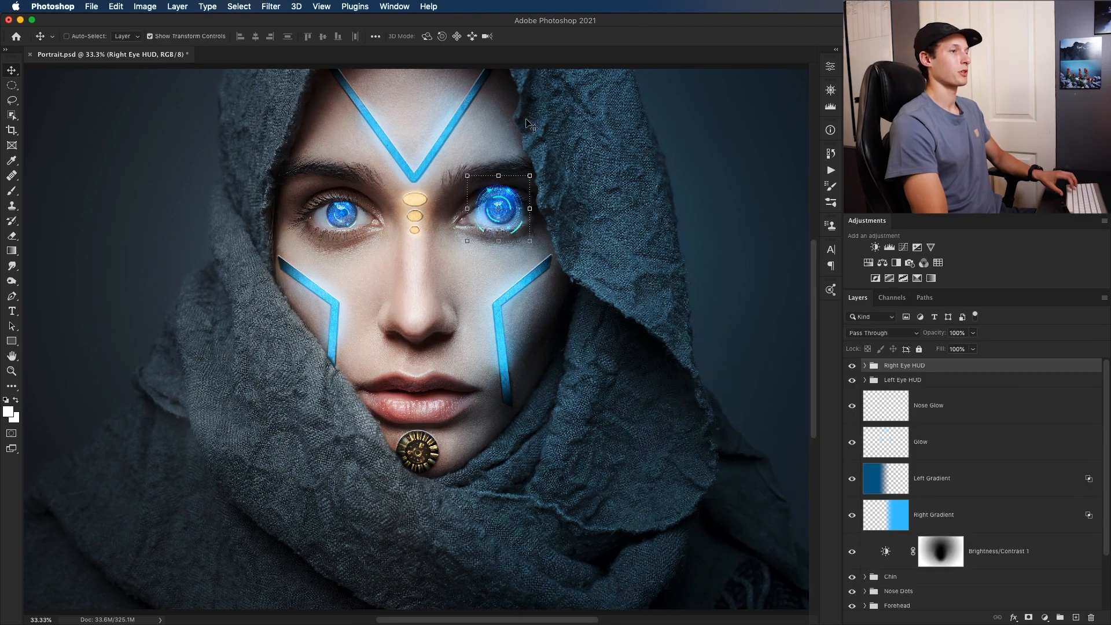
Step: Blend Right Eye HUD into the eye with Blend If, splitting This Layer's black point to 68 / 182
{"action": "double_click", "coordinate": [942, 369]}
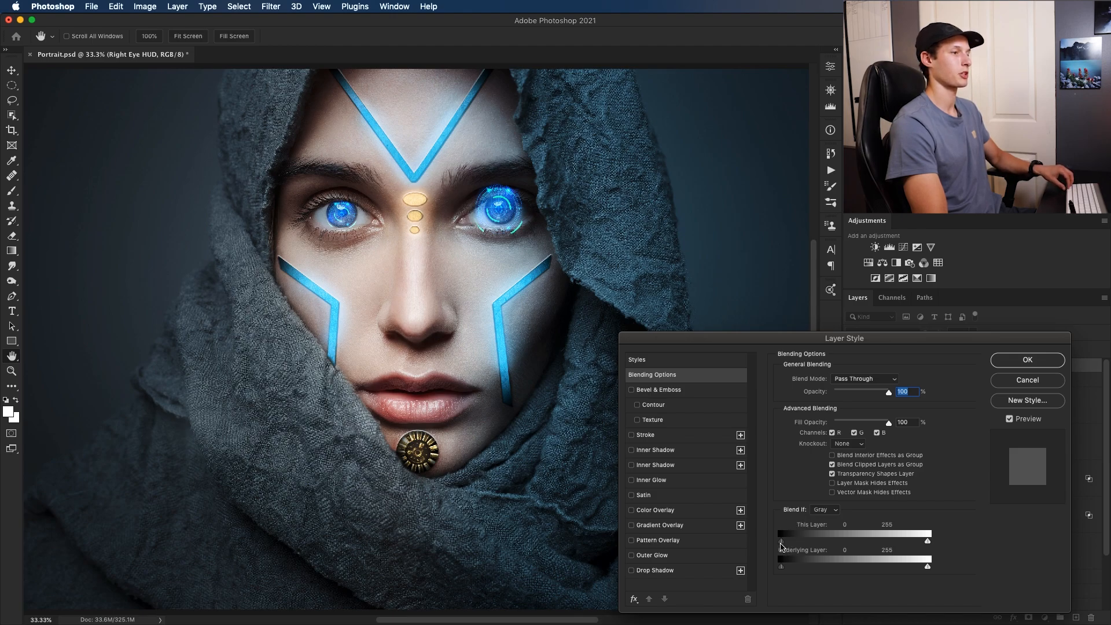
{"action": "mouse_move", "coordinate": [801, 544]}
{"action": "left_mouse_down"}
{"action": "mouse_move", "coordinate": [832, 544]}
{"action": "mouse_move", "coordinate": [822, 545]}
{"action": "left_mouse_up"}
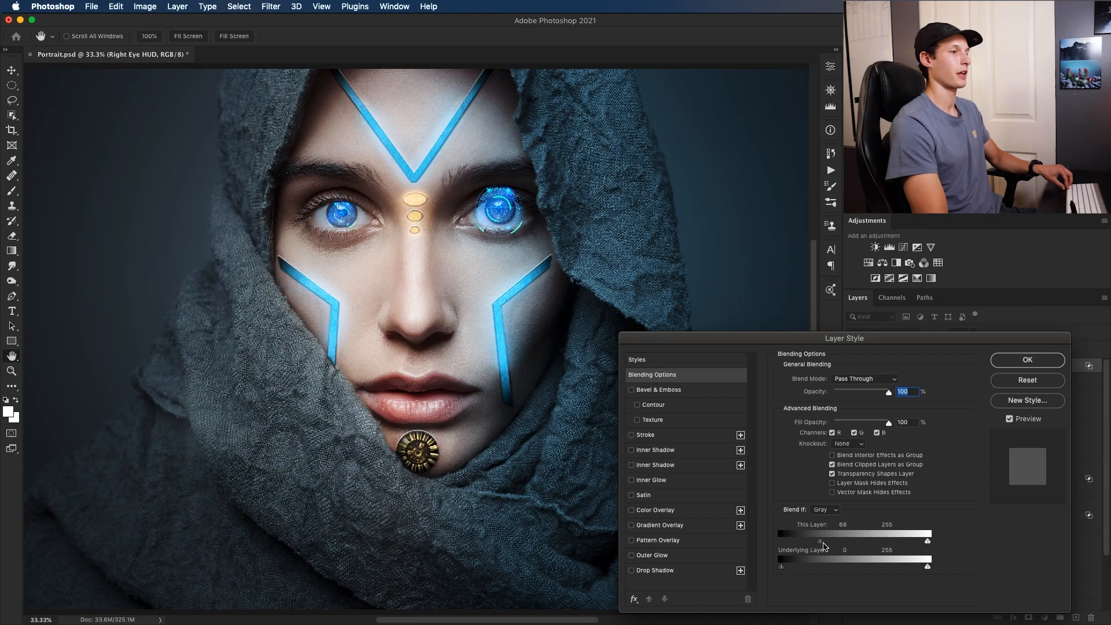
{"action": "left_click_drag", "start_coordinate": [819, 541], "coordinate": [887, 542]}
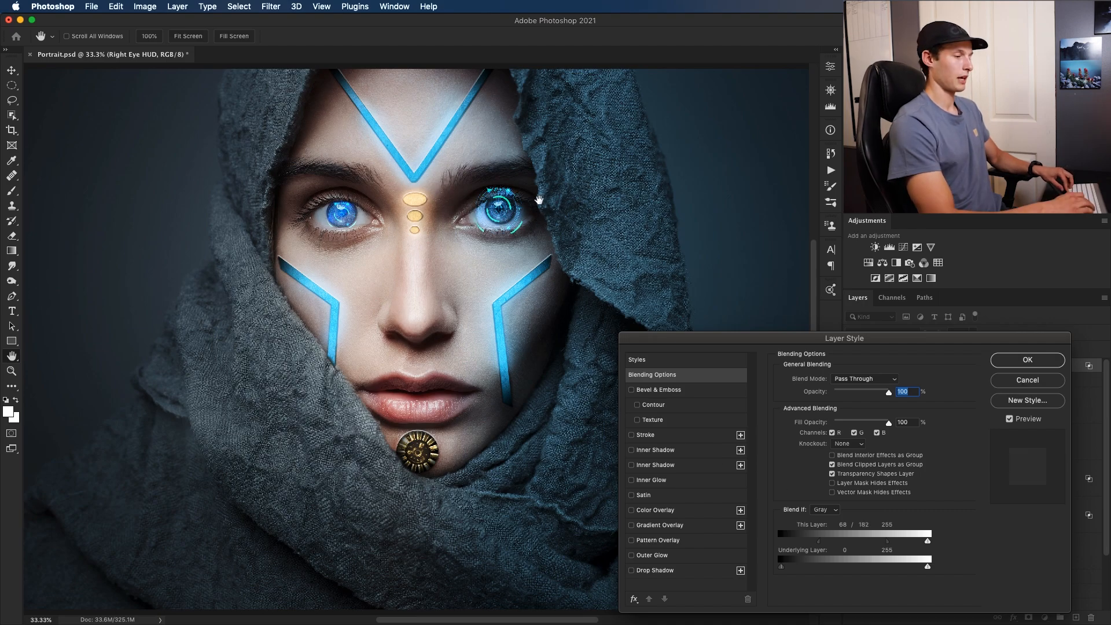
{"action": "key", "text": "super+plus"}
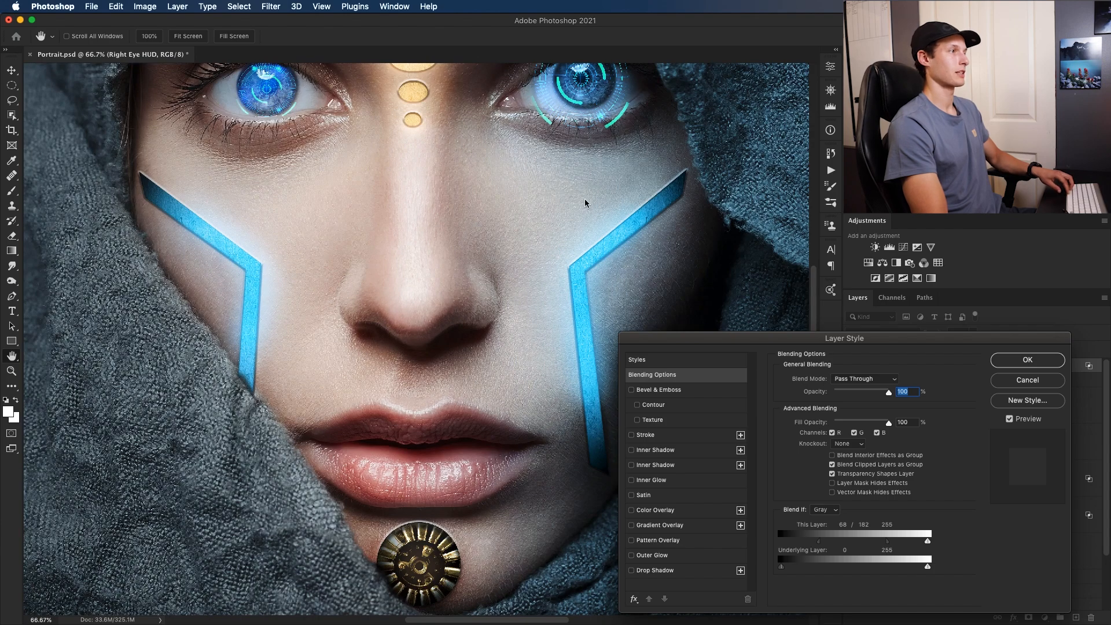
{"action": "key", "text": "super+plus"}
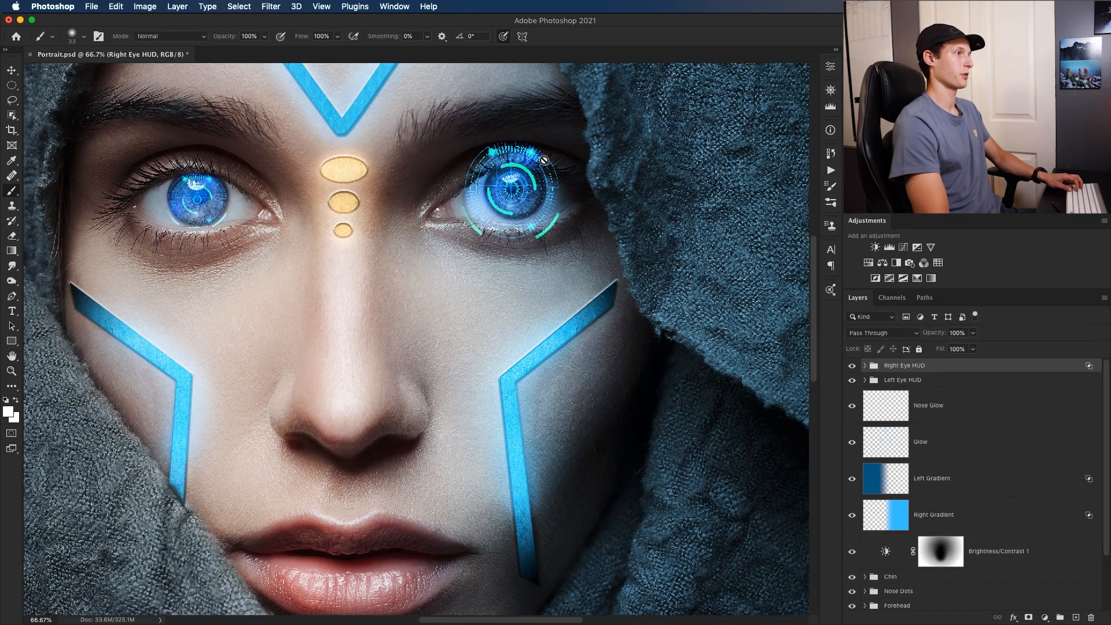
Step: Preview the numbered light leak images in Finder and place 15.jpg into the portrait document
{"action": "key", "text": "super+minus"}
{"action": "key", "text": "super+minus"}
{"action": "key", "text": "super+minus"}
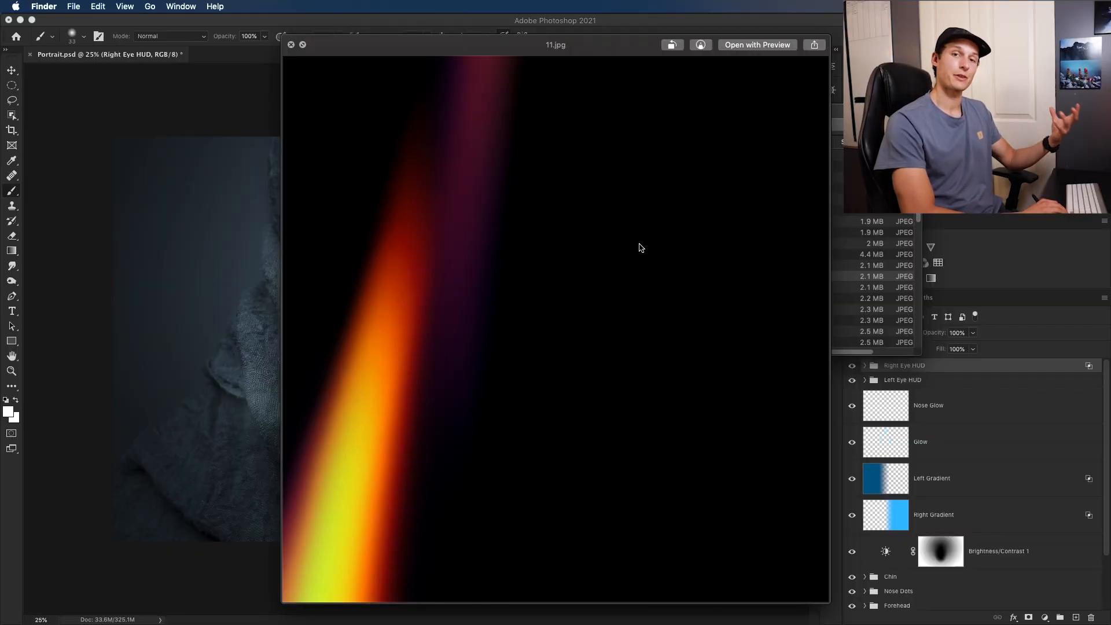
{"action": "key", "text": "Down"}
{"action": "key", "text": "Down"}
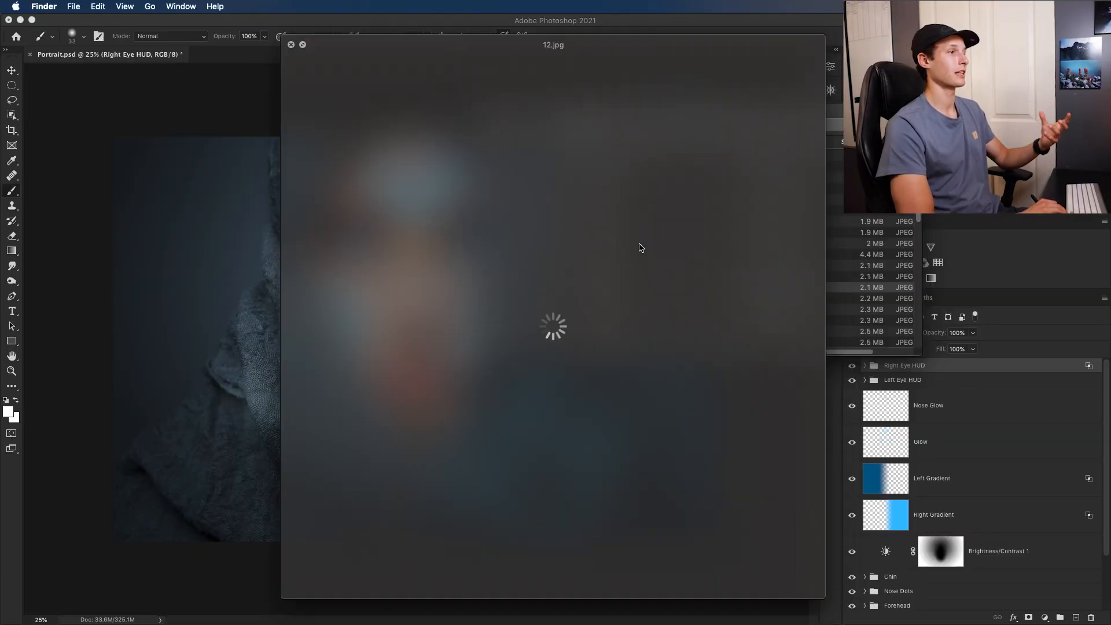
{"action": "key", "text": "Down"}
{"action": "key", "text": "Down"}
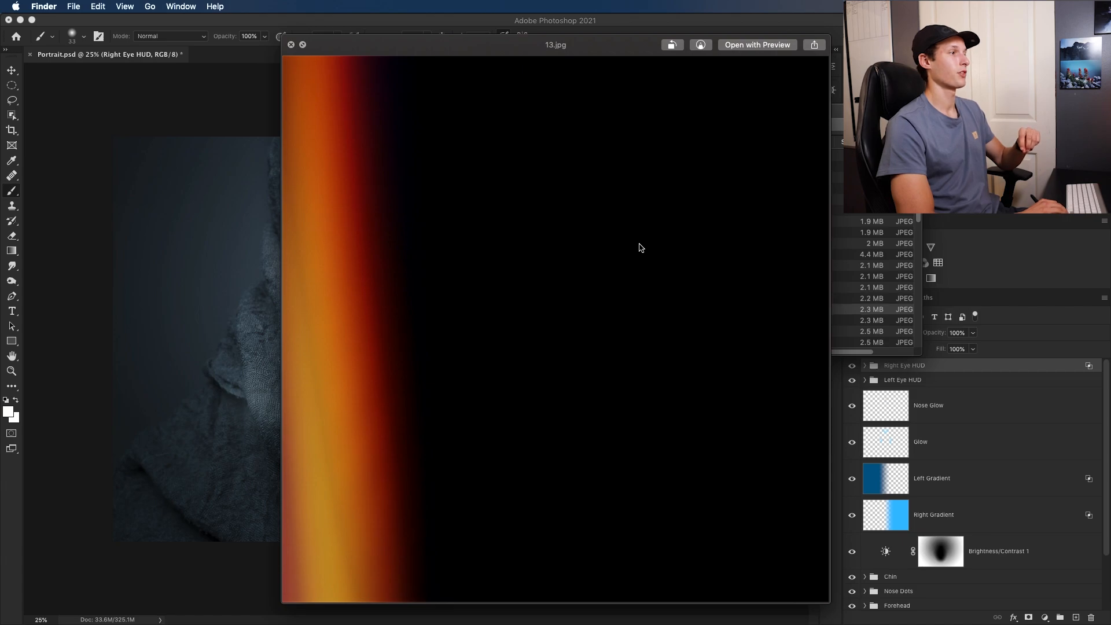
{"action": "key", "text": "Up"}
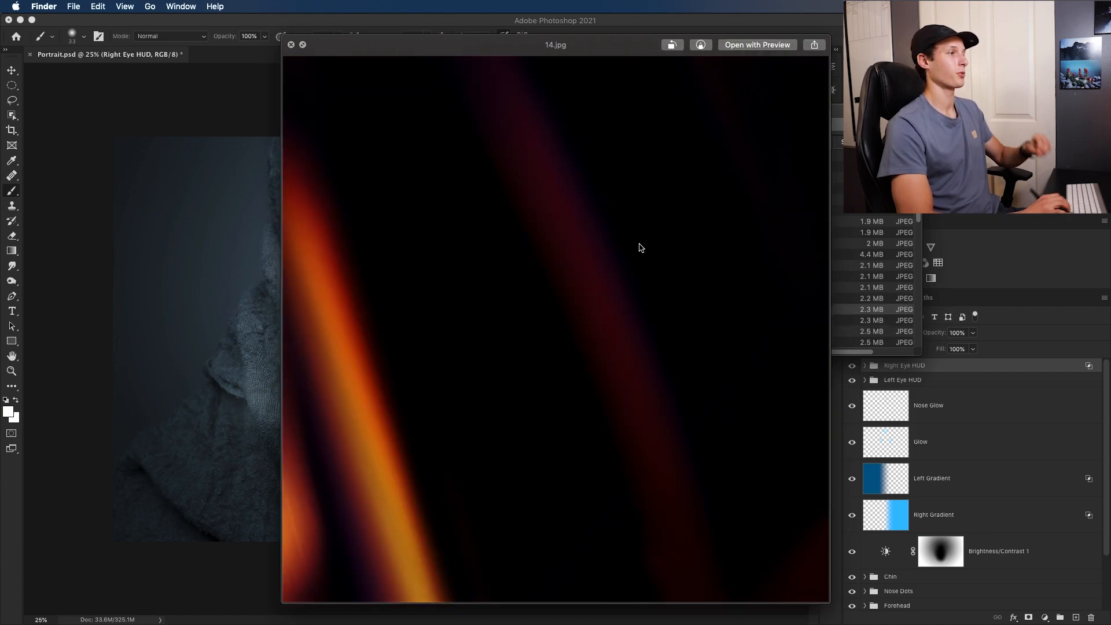
{"action": "key", "text": "Down"}
{"action": "key", "text": "space"}
{"action": "left_click_drag", "start_coordinate": [610, 324], "coordinate": [430, 369]}
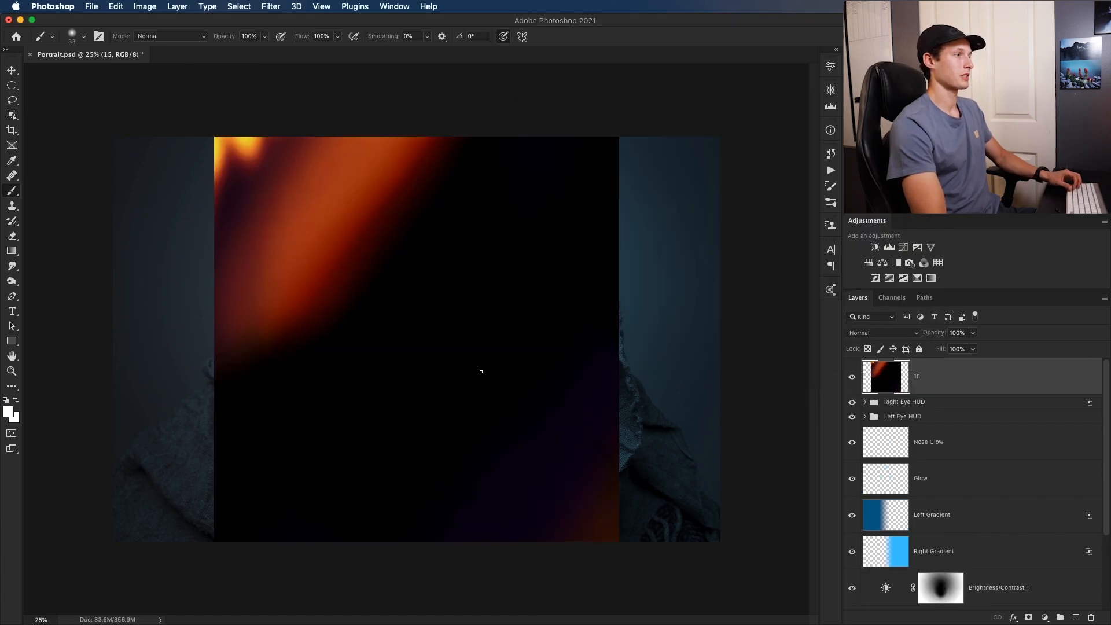
Step: Set layer 15's blend mode to Screen and stretch the light leak horizontally across the portrait
{"action": "left_click", "coordinate": [883, 334]}
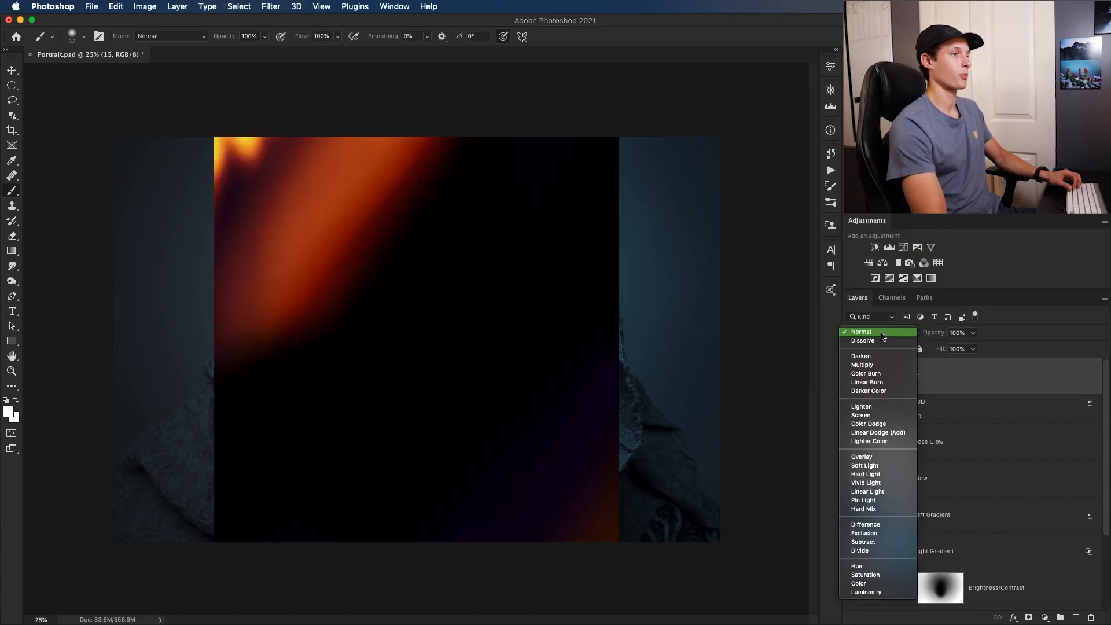
{"action": "left_click", "coordinate": [861, 415]}
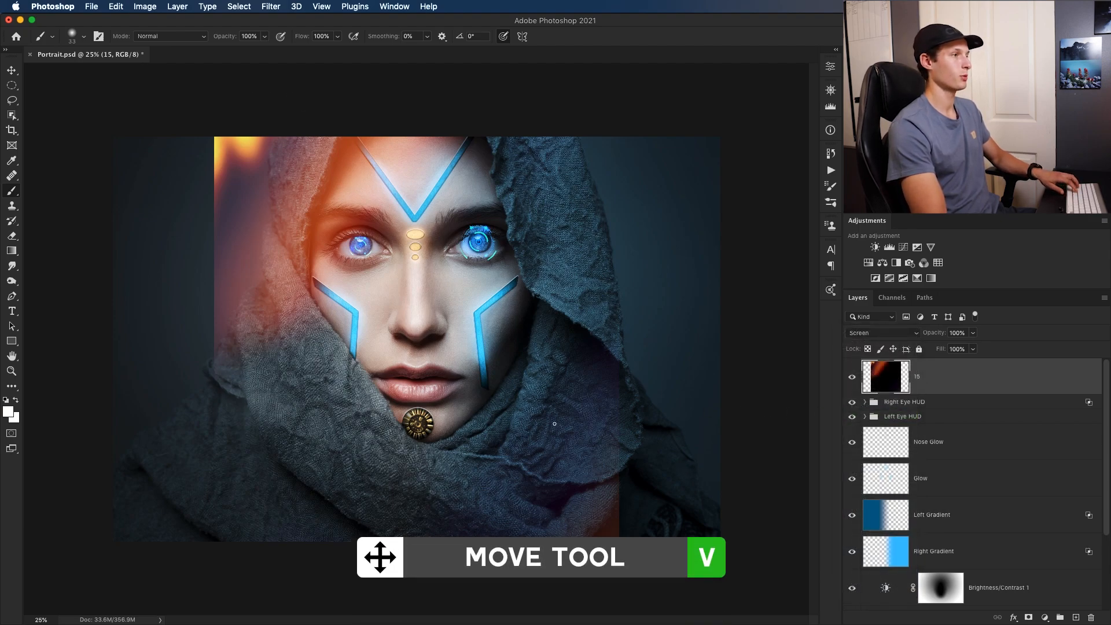
{"action": "key", "text": "v"}
{"action": "left_click_drag", "start_coordinate": [624, 334], "coordinate": [748, 347]}
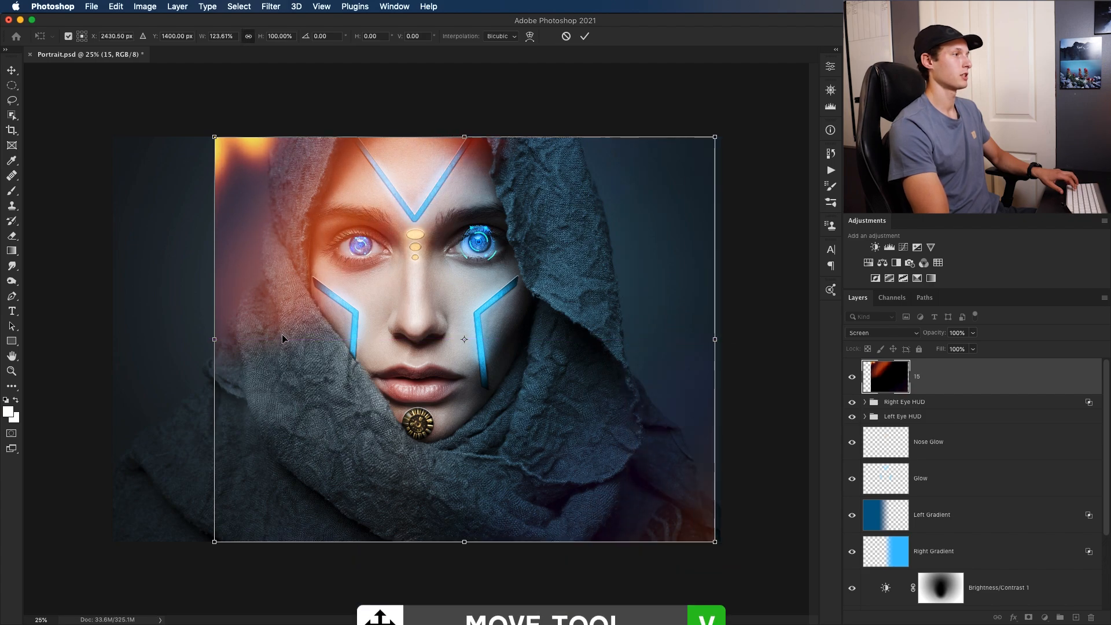
{"action": "left_click_drag", "start_coordinate": [179, 347], "coordinate": [114, 348]}
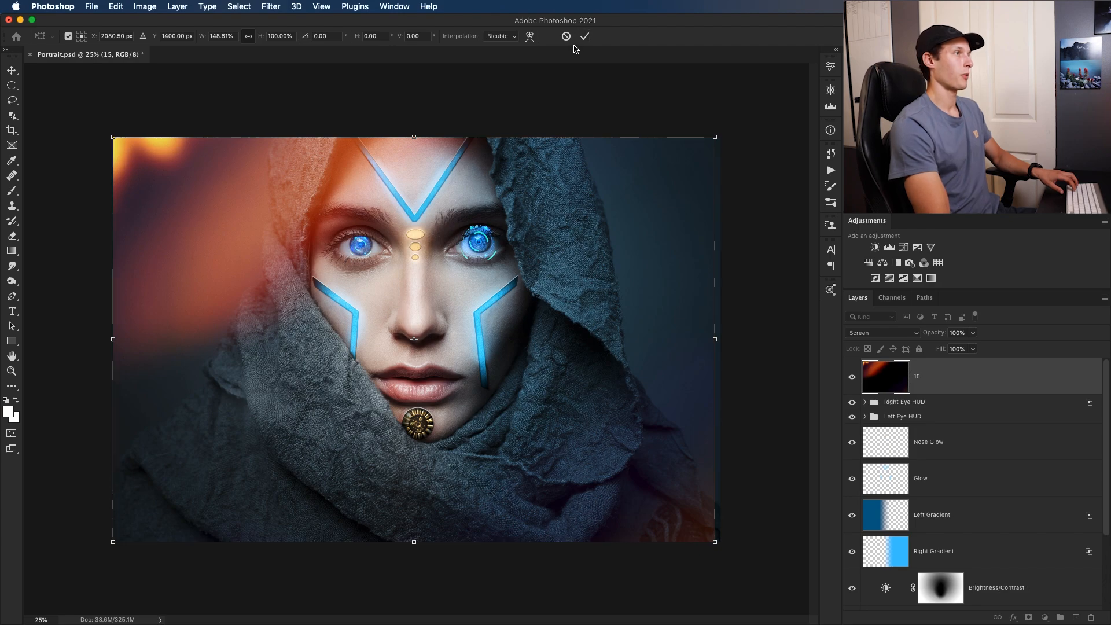
{"action": "key", "text": "Return"}
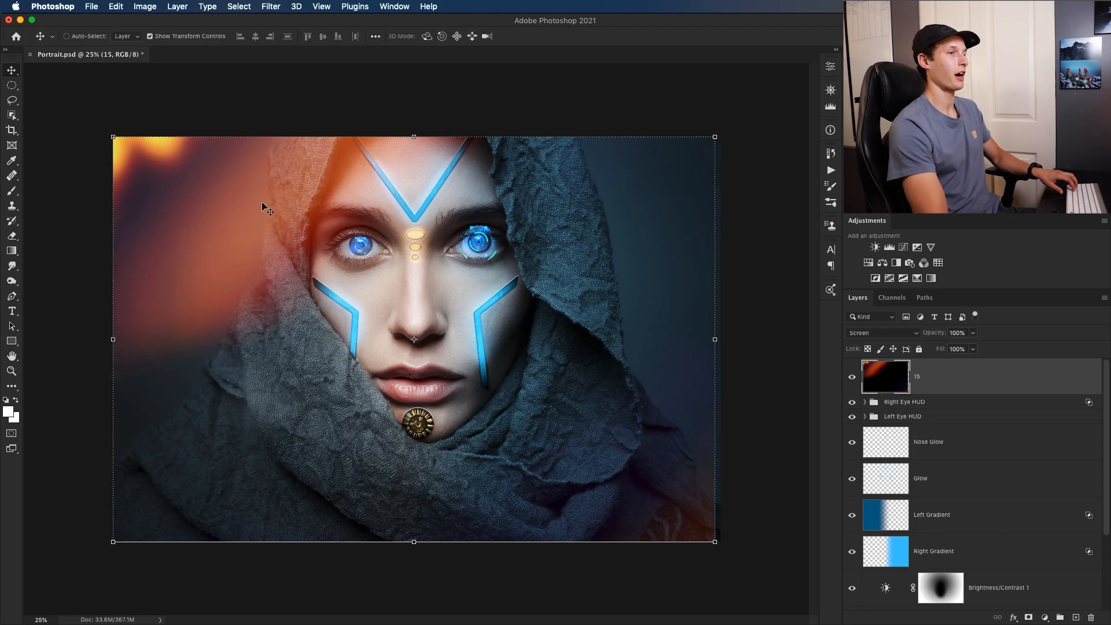
Step: Colorize layer 15 with a clipped Hue/Saturation at hue 195 and stronger saturation, and extend the layer to the image's right edge
{"action": "left_click", "coordinate": [868, 264]}
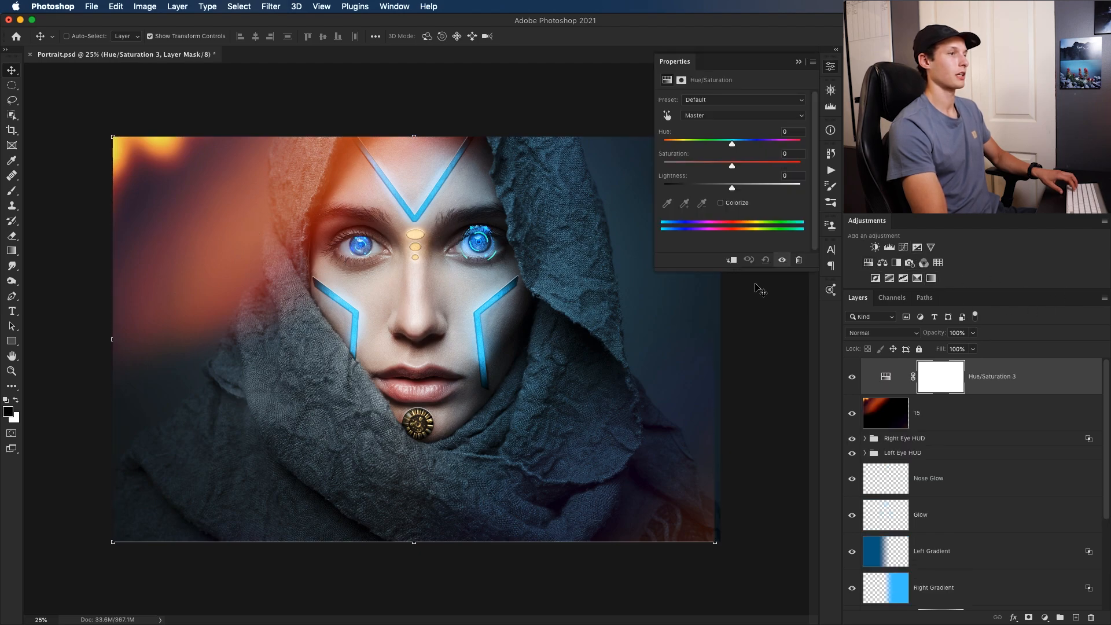
{"action": "left_click", "coordinate": [732, 260]}
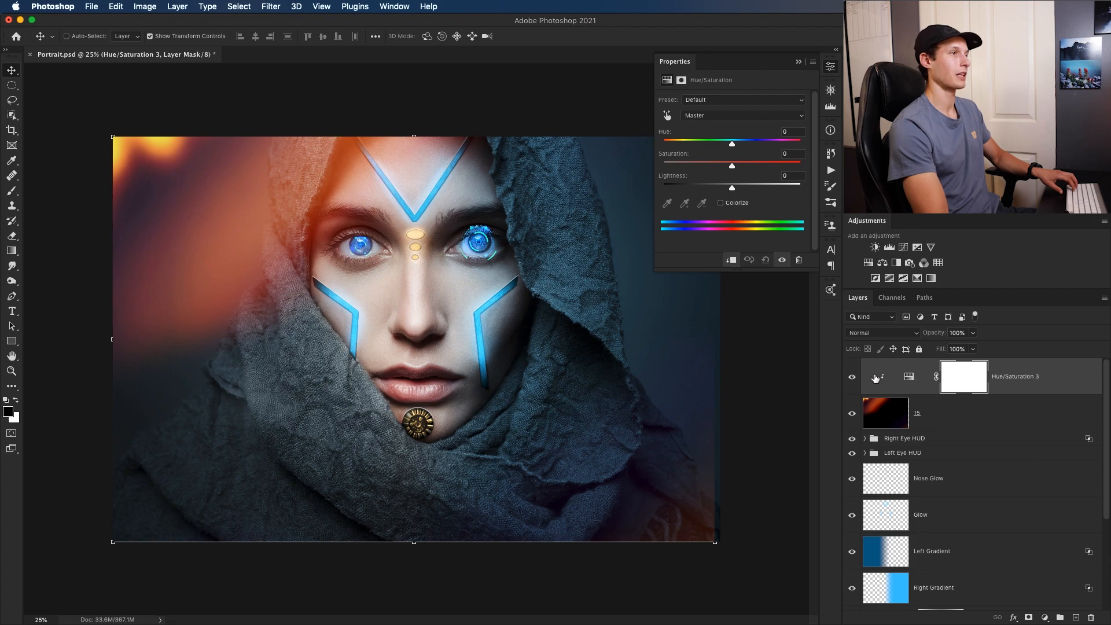
{"action": "left_click", "coordinate": [732, 188]}
{"action": "left_click", "coordinate": [732, 204]}
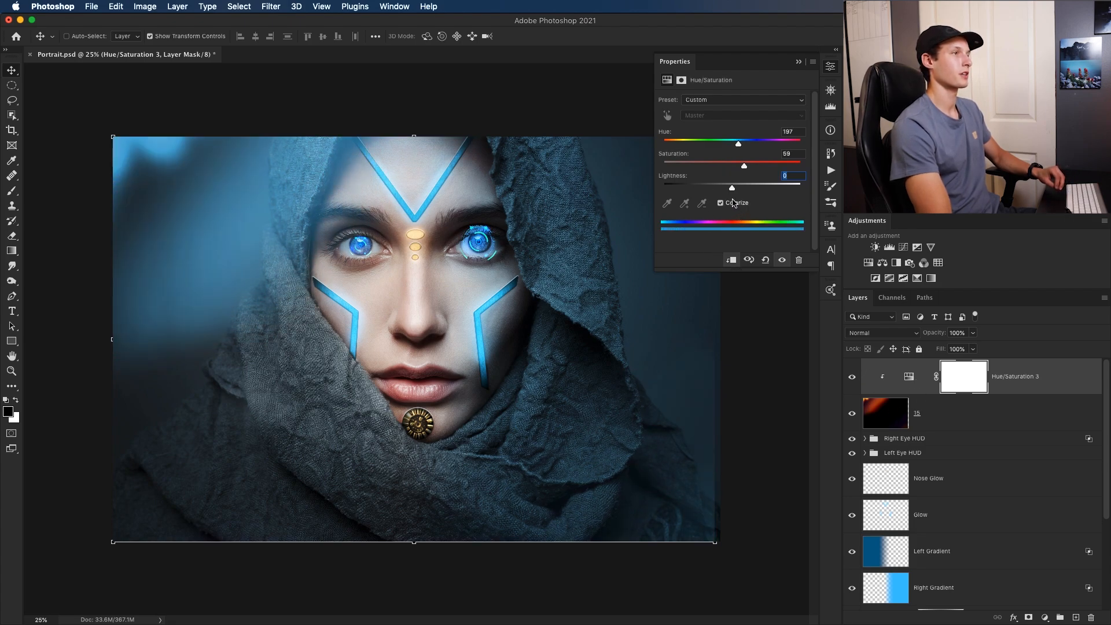
{"action": "mouse_move", "coordinate": [740, 144]}
{"action": "left_mouse_down"}
{"action": "mouse_move", "coordinate": [717, 146]}
{"action": "mouse_move", "coordinate": [737, 149]}
{"action": "left_mouse_up"}
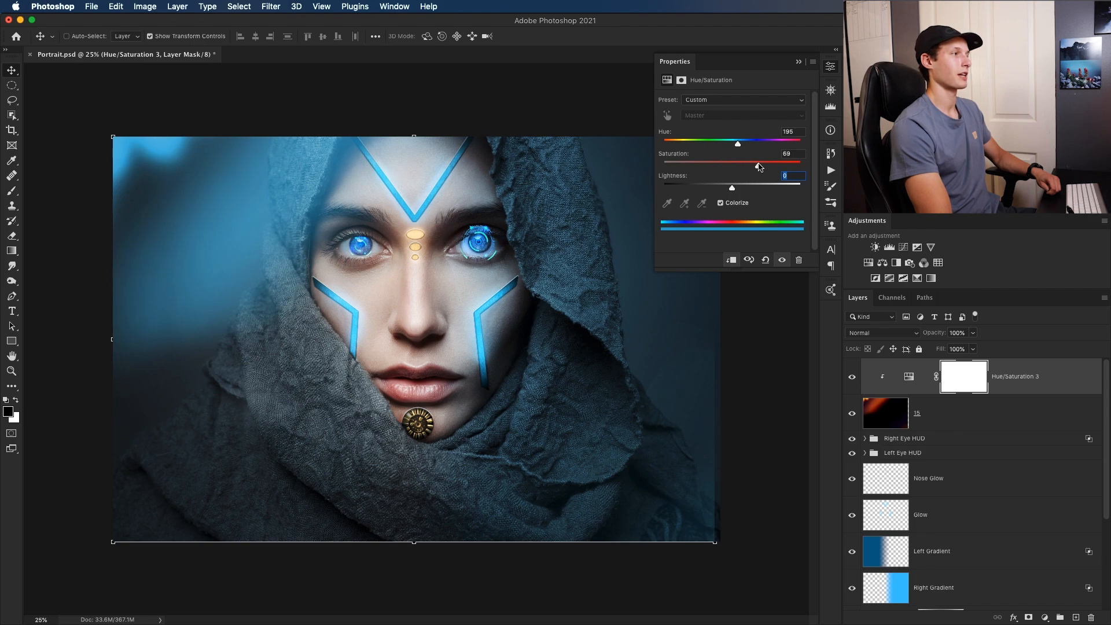
{"action": "left_click_drag", "start_coordinate": [763, 166], "coordinate": [769, 166]}
{"action": "left_click_drag", "start_coordinate": [732, 188], "coordinate": [678, 181]}
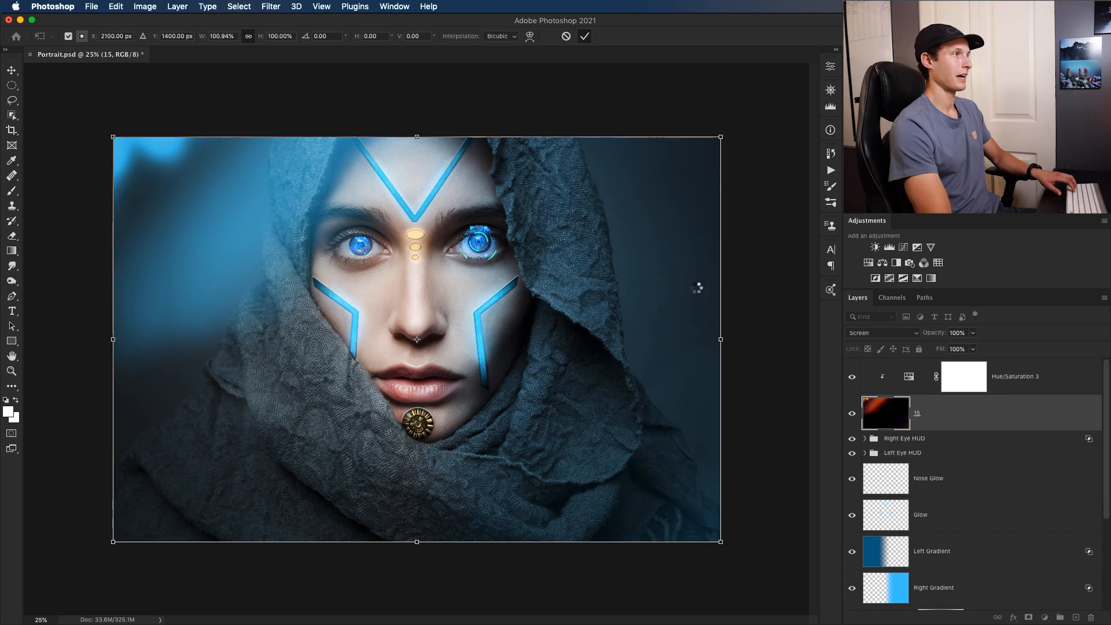
{"action": "key", "text": "Return"}
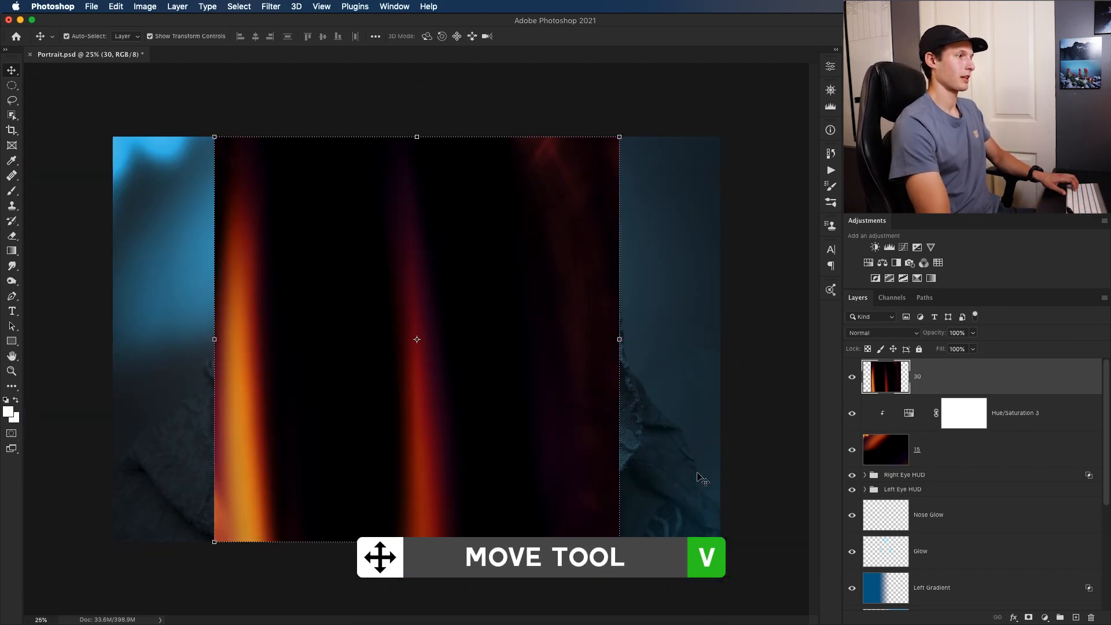
Step: Rotate light leak layer 30 by -90°, scale it to 64.04% width and 139.18% height, and position it across the image's lower part
{"action": "left_click_drag", "start_coordinate": [628, 550], "coordinate": [622, 117]}
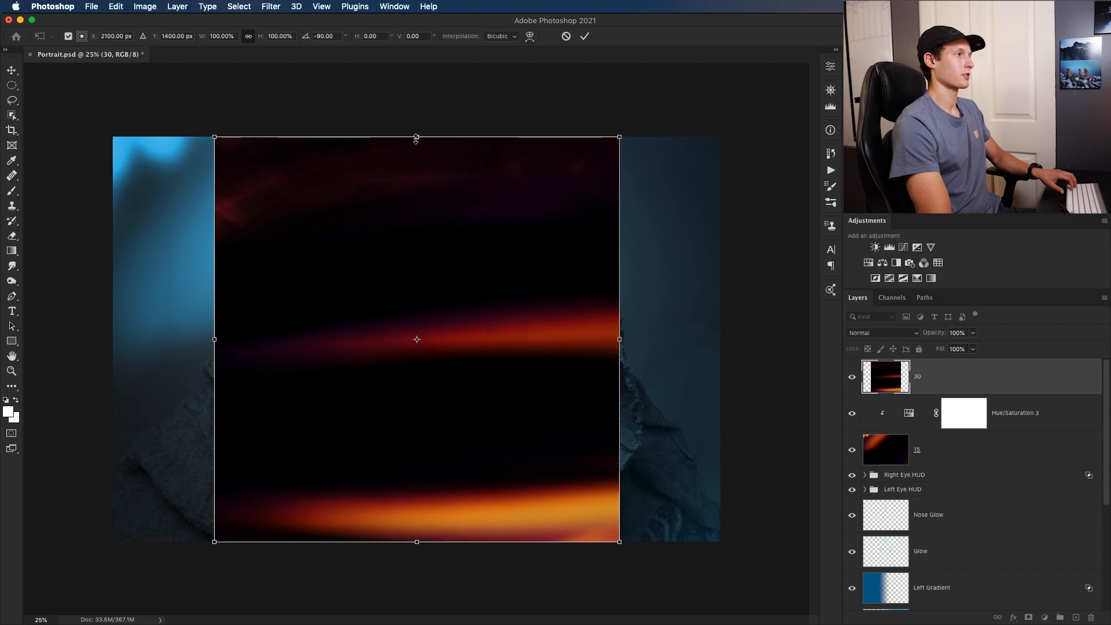
{"action": "left_click_drag", "start_coordinate": [413, 154], "coordinate": [435, 288]}
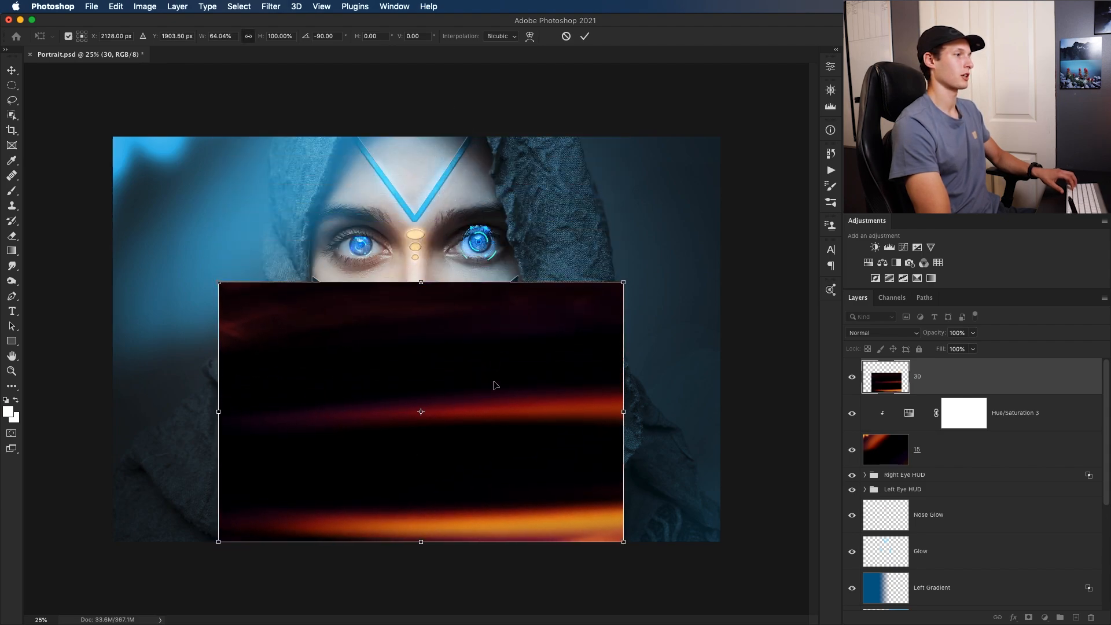
{"action": "left_click_drag", "start_coordinate": [492, 379], "coordinate": [596, 393]}
{"action": "left_click_drag", "start_coordinate": [316, 428], "coordinate": [145, 450]}
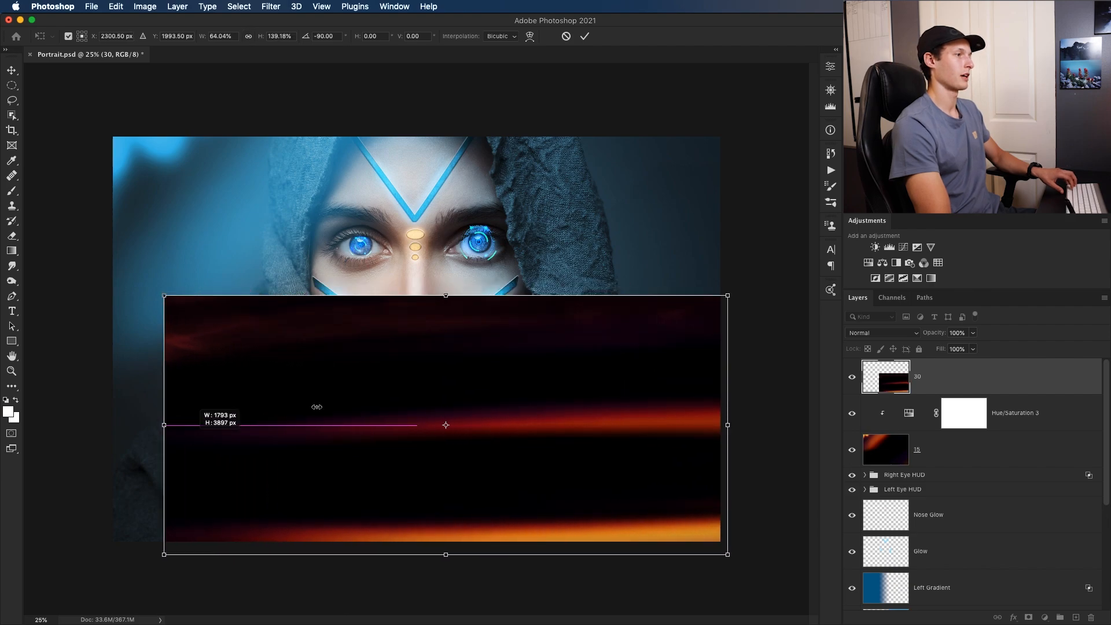
{"action": "left_click_drag", "start_coordinate": [315, 404], "coordinate": [323, 421]}
{"action": "left_click", "coordinate": [585, 36]}
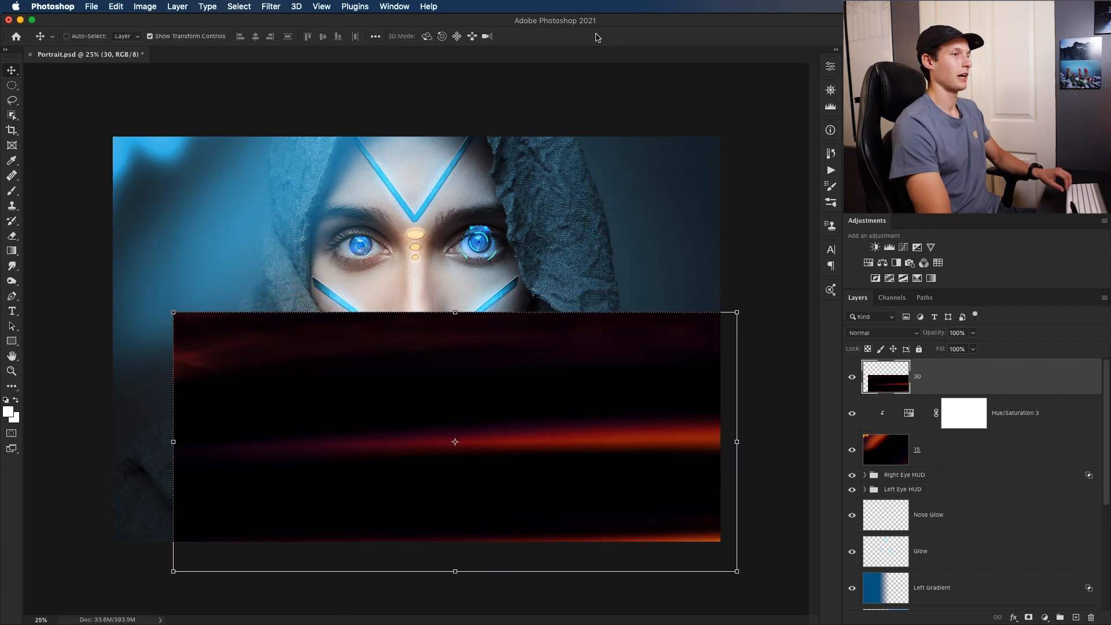
Step: Set layer 30's blend mode to Screen and colorize it with a clipped Hue/Saturation at hue 180, saturation 43 and lightness -25
{"action": "left_click", "coordinate": [892, 334]}
{"action": "left_click", "coordinate": [876, 416]}
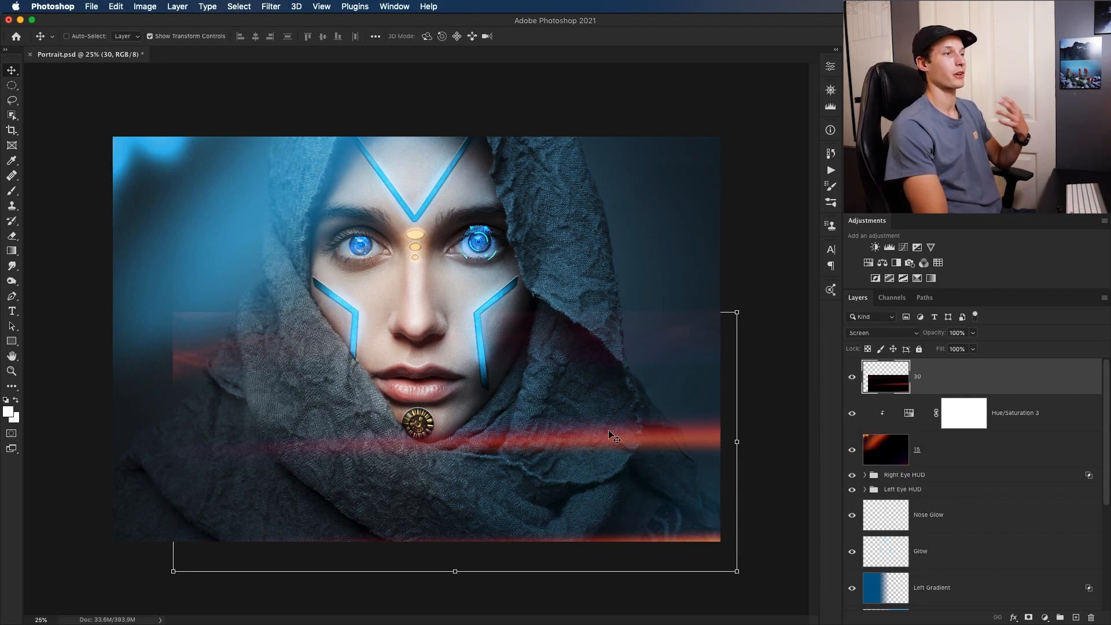
{"action": "left_click", "coordinate": [869, 263]}
{"action": "left_click", "coordinate": [731, 260]}
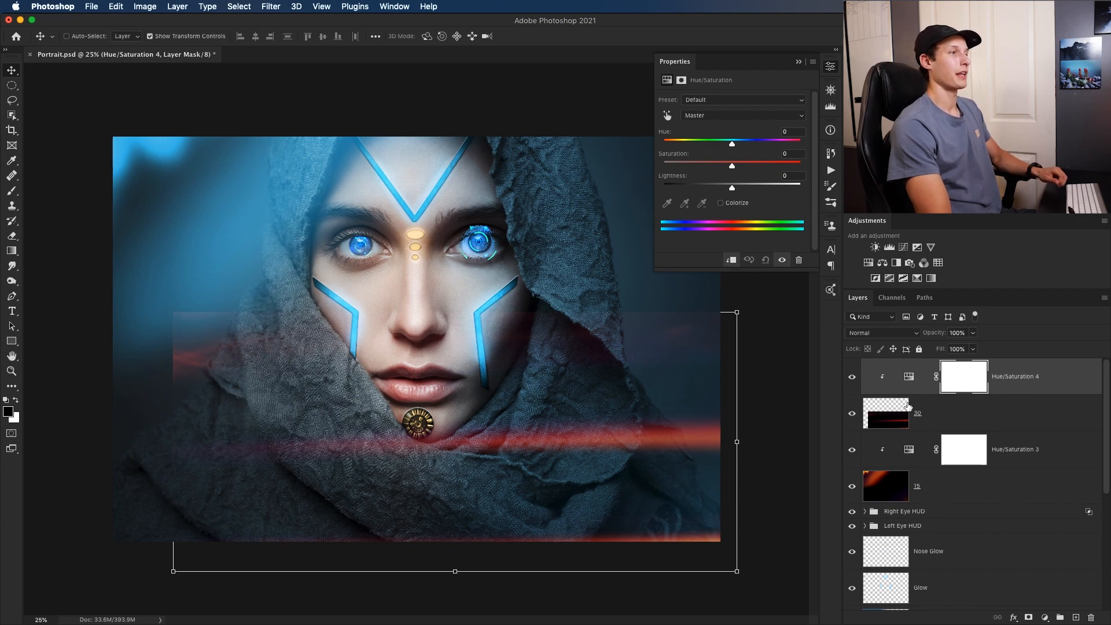
{"action": "left_click", "coordinate": [721, 203]}
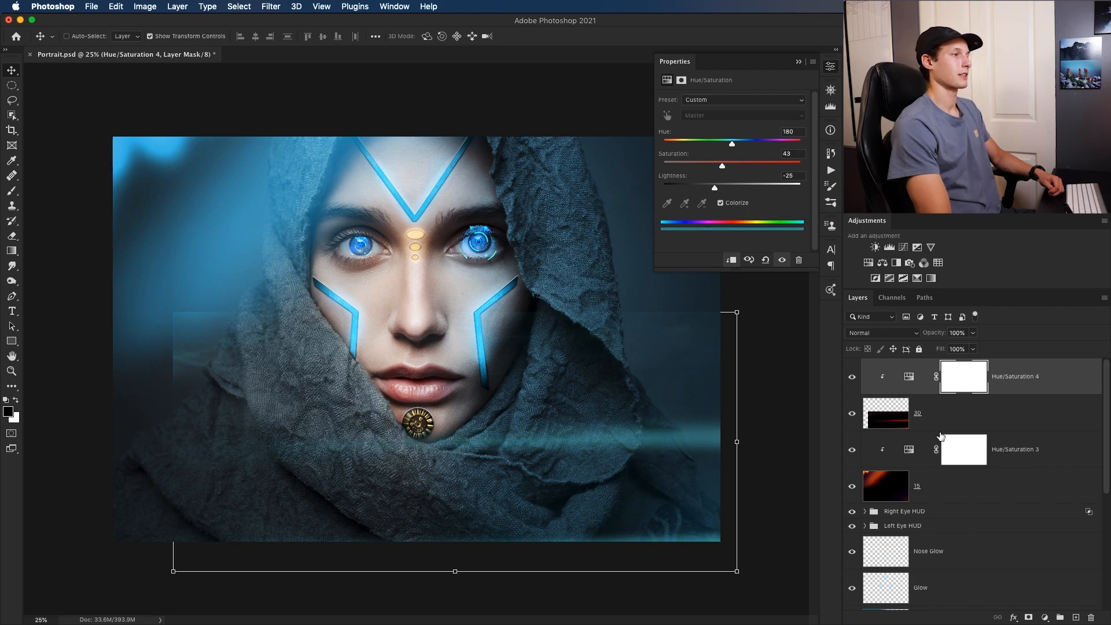
Step: Add a layer mask to layer 30 and brush black over the light leak's hard upper and left edges to hide them
{"action": "left_click", "coordinate": [942, 411]}
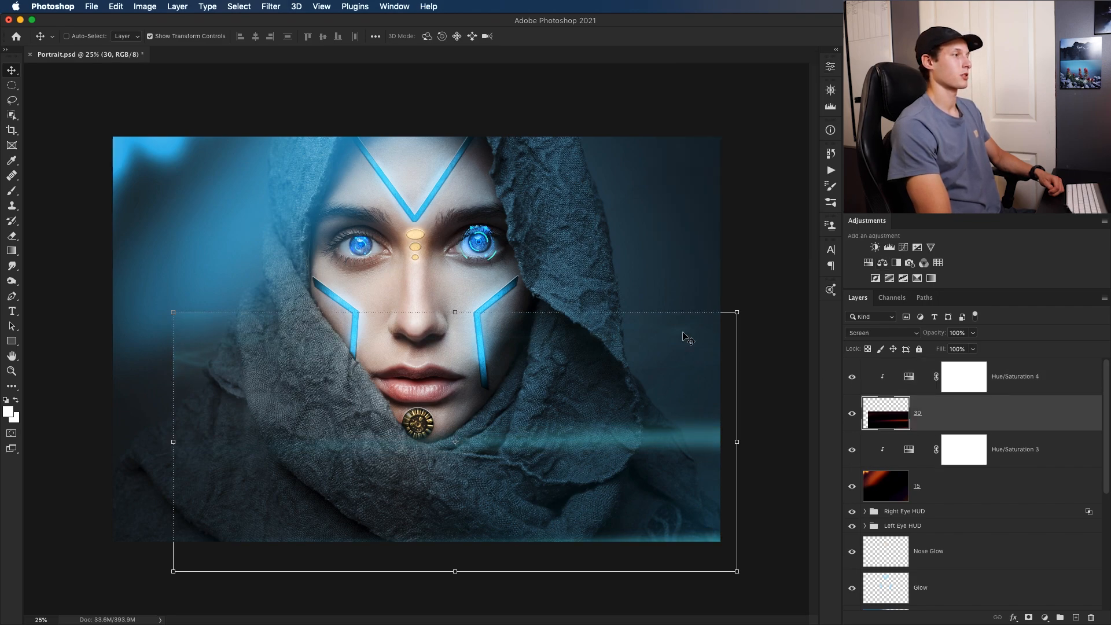
{"action": "left_click", "coordinate": [1029, 618]}
{"action": "key", "text": "b"}
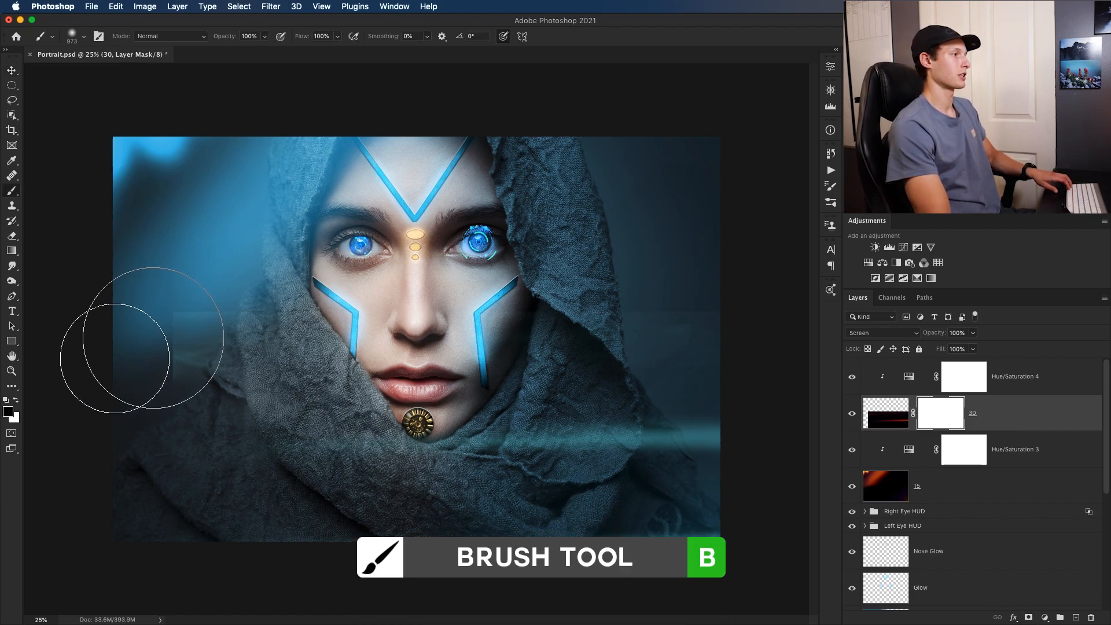
{"action": "left_click_drag", "start_coordinate": [127, 355], "coordinate": [150, 348]}
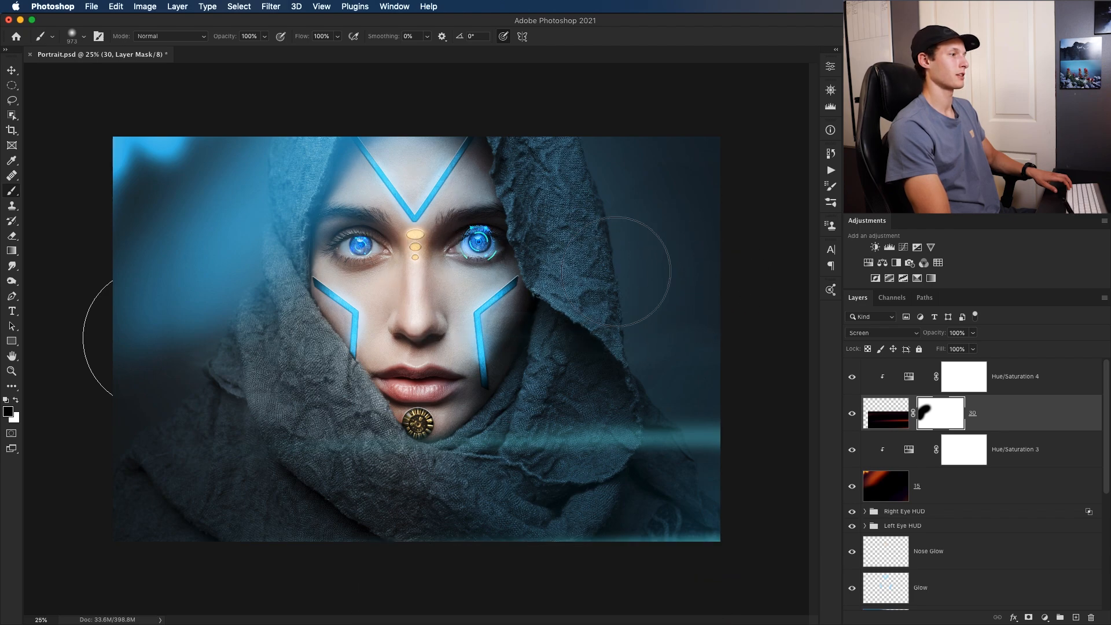
Step: Group light leak layers 15 and 30 with their Hue/Saturation adjustments and open the group's name for editing
{"action": "left_click", "coordinate": [1052, 386]}
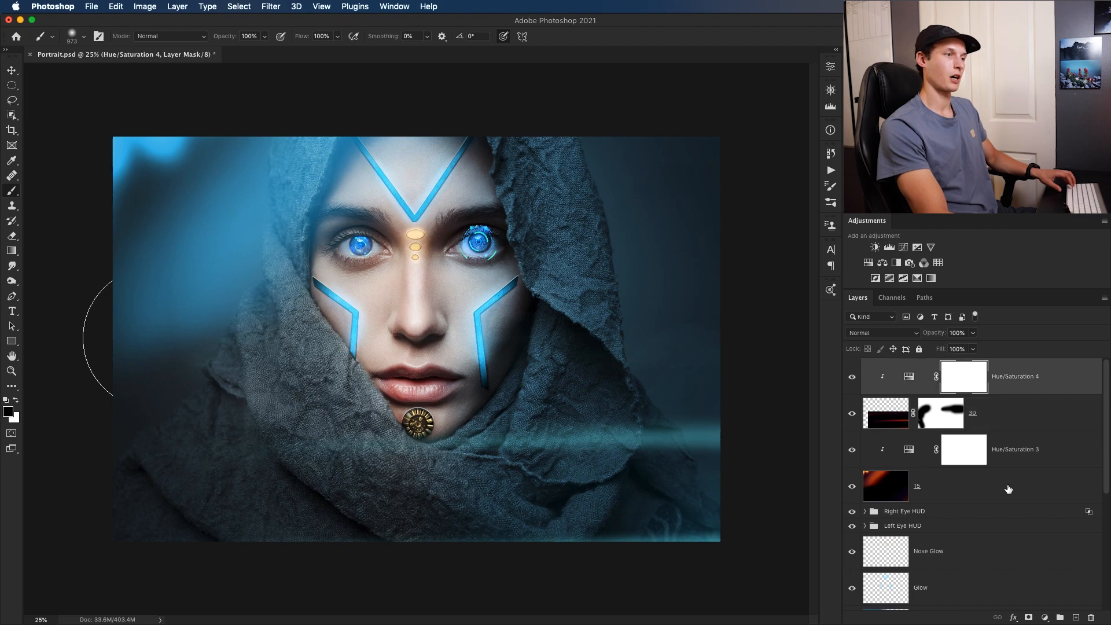
{"action": "left_click", "coordinate": [1004, 495], "text": "shift"}
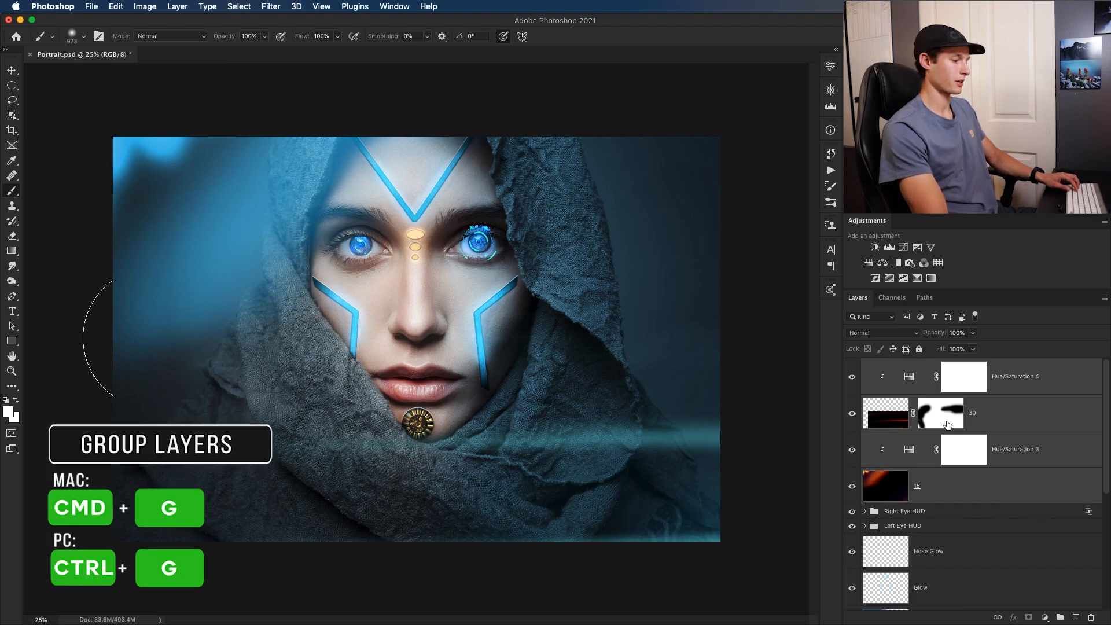
{"action": "key", "text": "super+g"}
{"action": "double_click", "coordinate": [894, 365]}
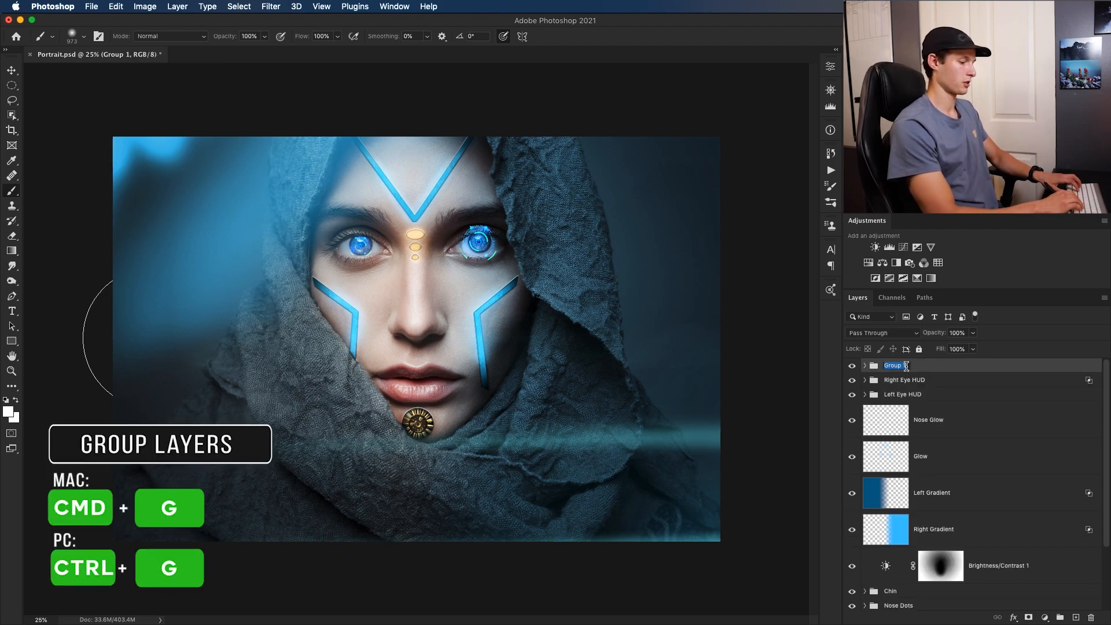